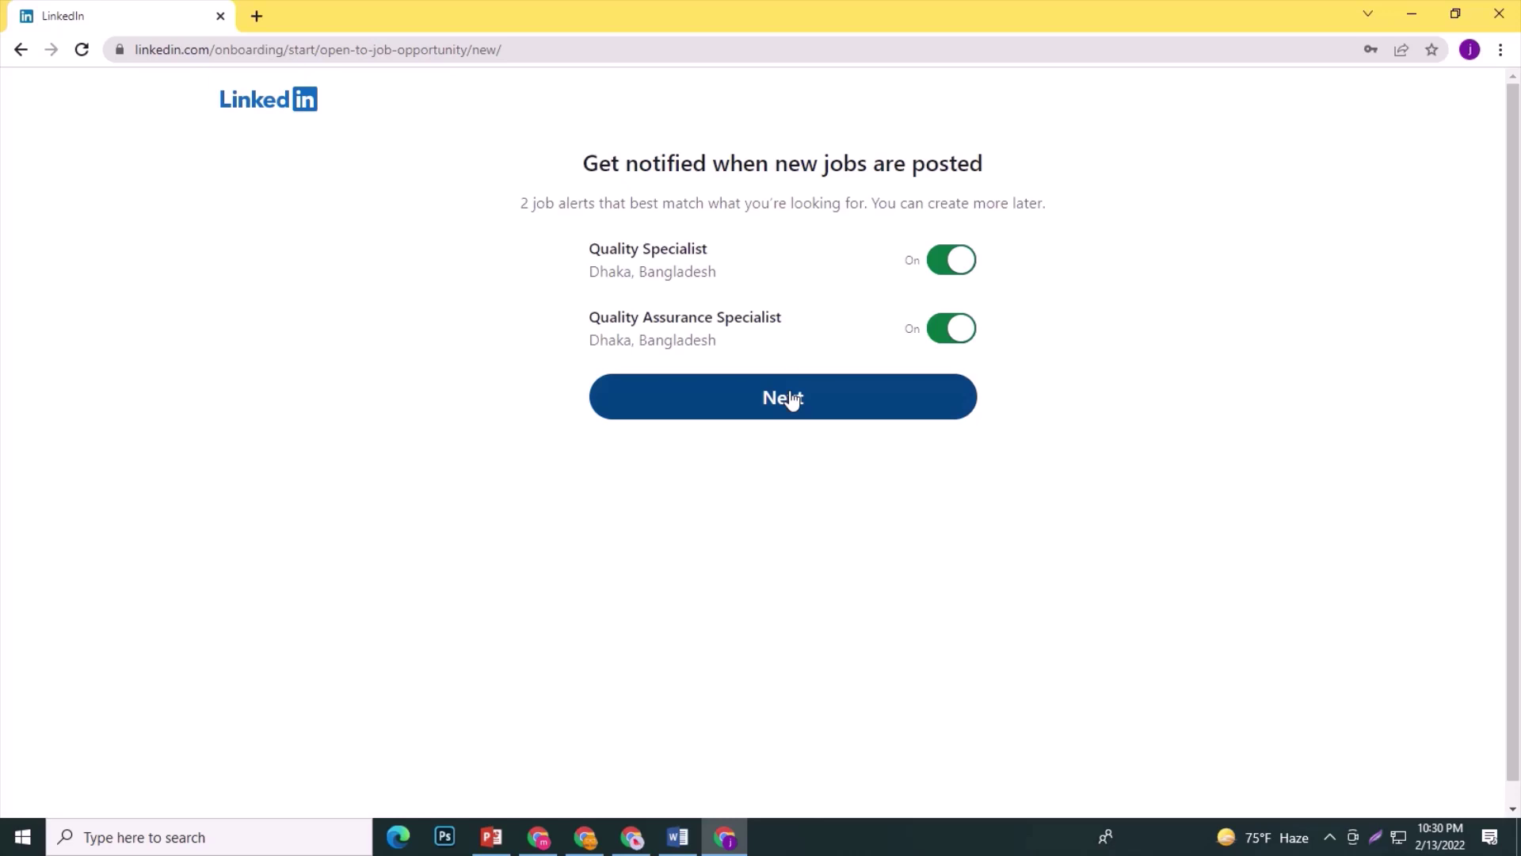
Keep both job alerts and continue the open-to-work onboarding.
{"action": "left_click_drag", "start_coordinate": [726, 293], "coordinate": [593, 247]}
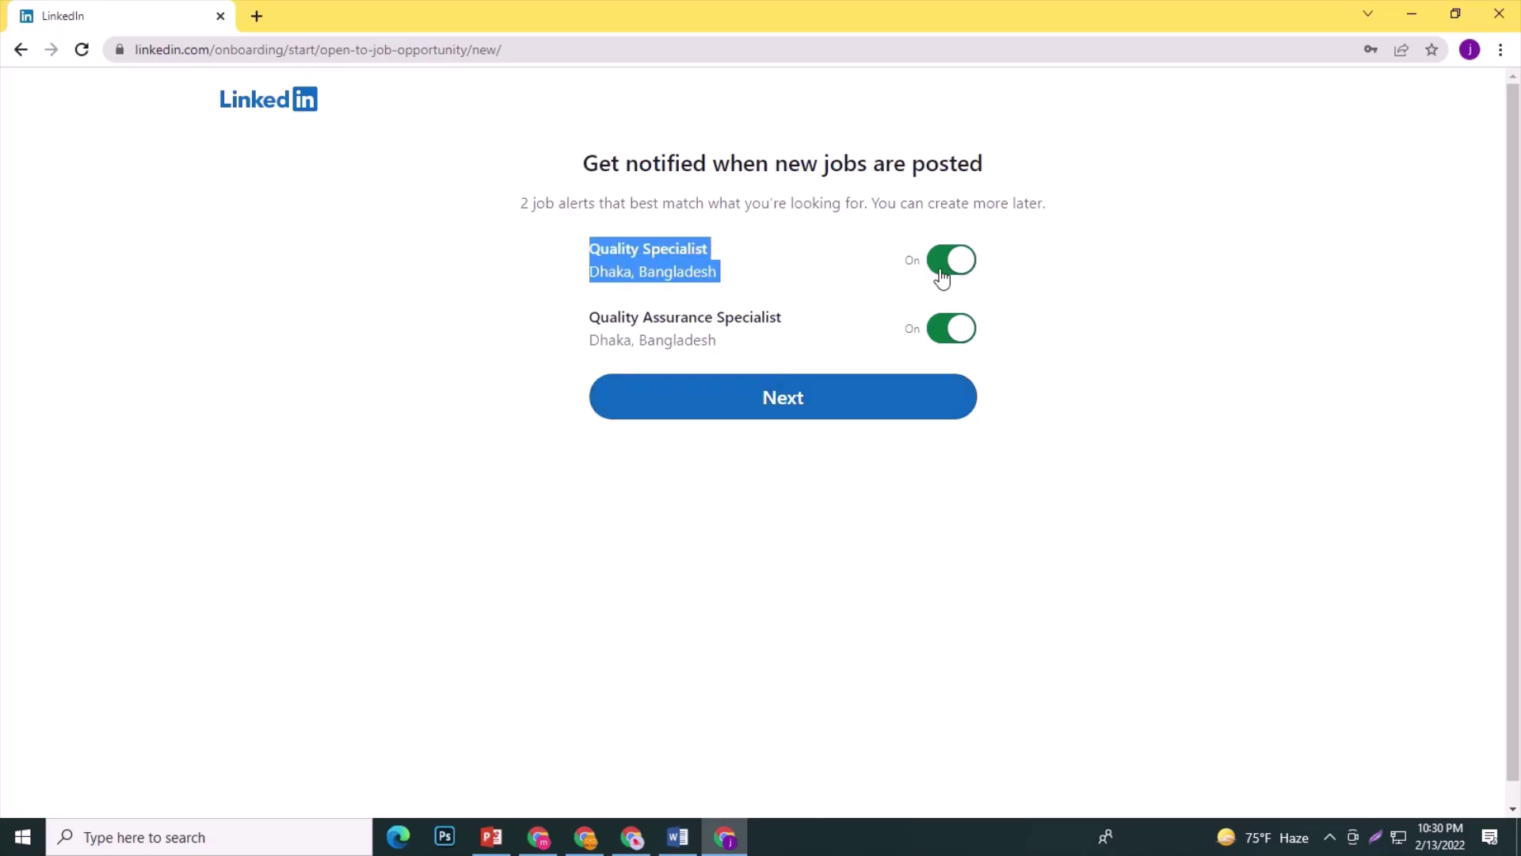
{"action": "left_click_drag", "start_coordinate": [748, 350], "coordinate": [587, 316]}
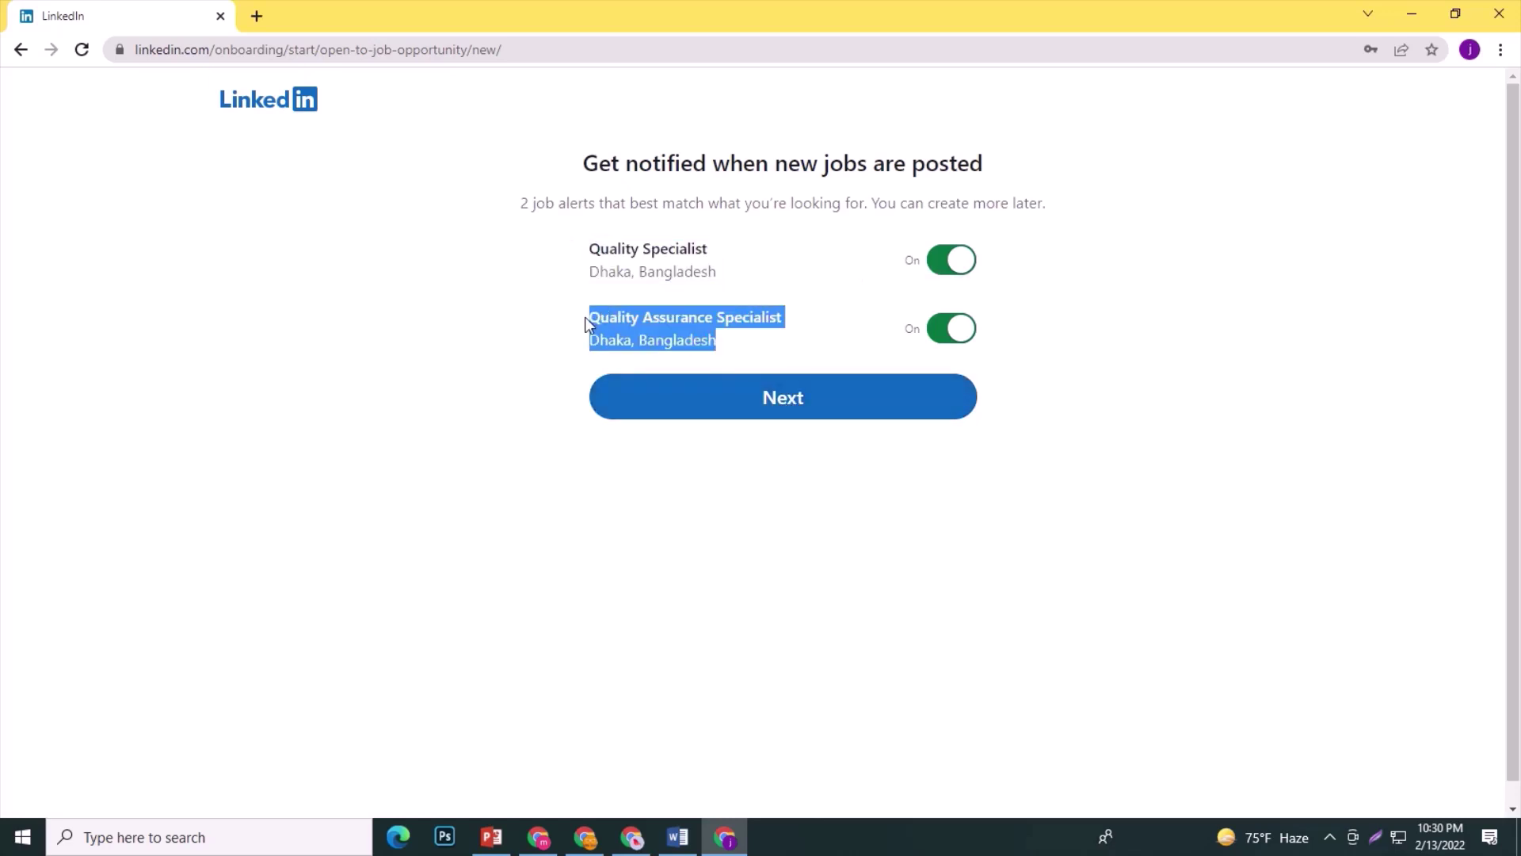
{"action": "left_click", "coordinate": [785, 404]}
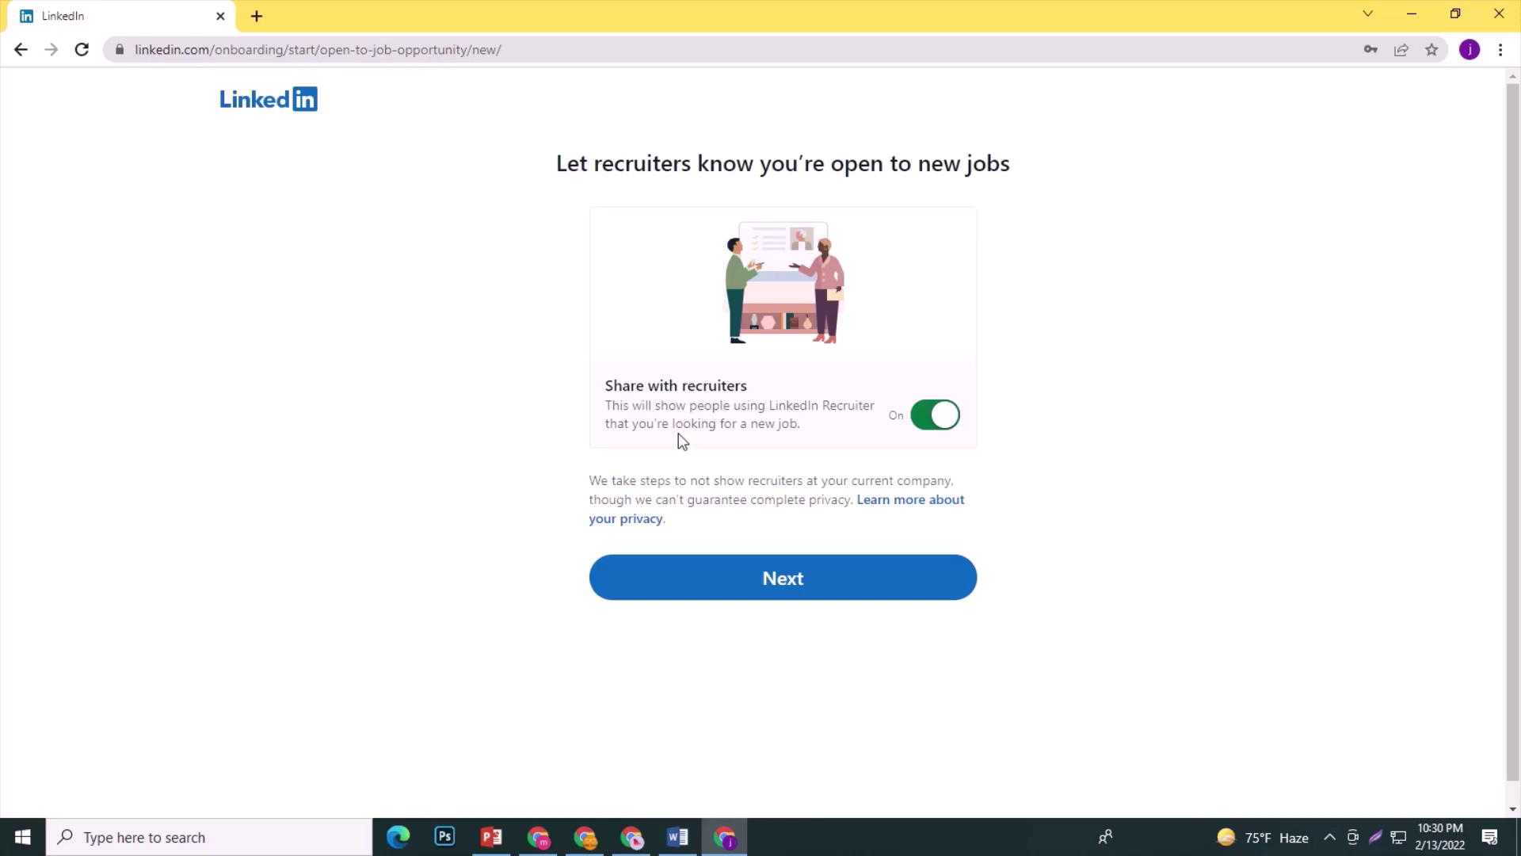
Leave Share with recruiters on and skip the get-the-app page to reach Jobs.
{"action": "left_click", "coordinate": [936, 414]}
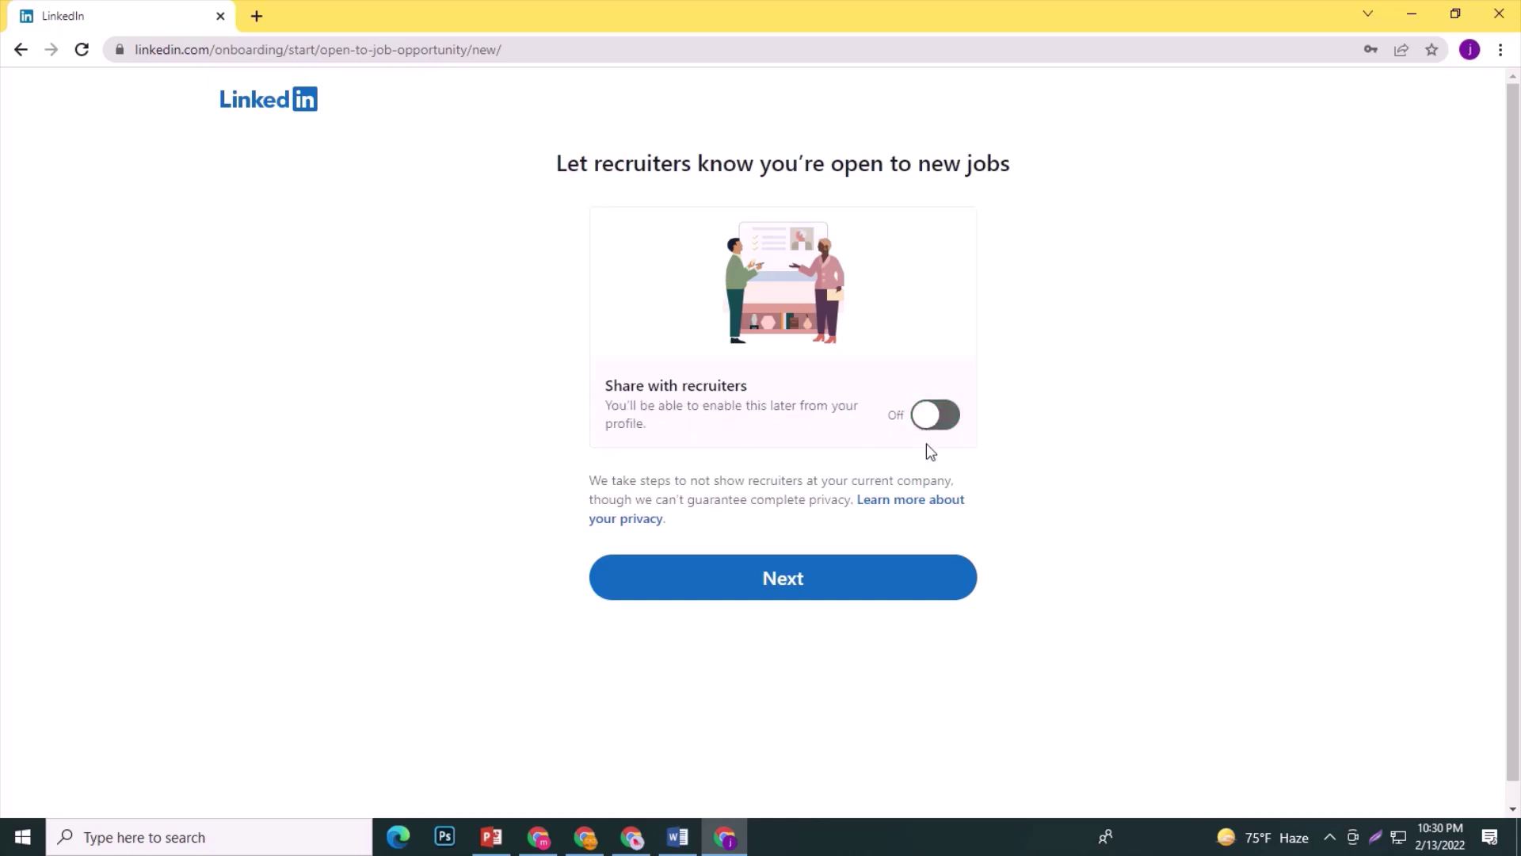
{"action": "left_click", "coordinate": [935, 414]}
{"action": "left_click", "coordinate": [780, 579]}
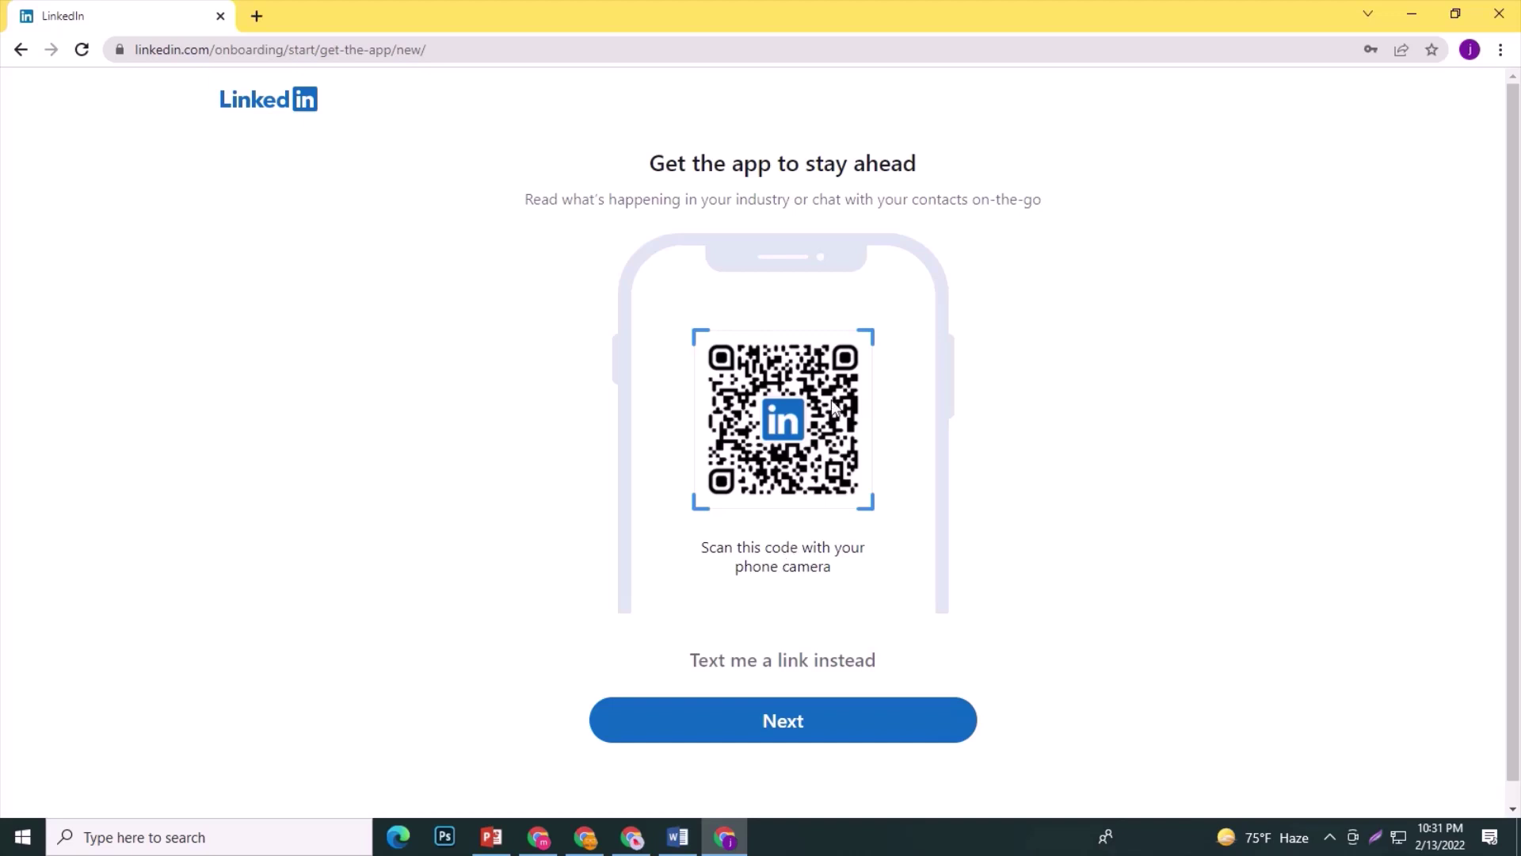
{"action": "left_click_drag", "start_coordinate": [525, 199], "coordinate": [1045, 215]}
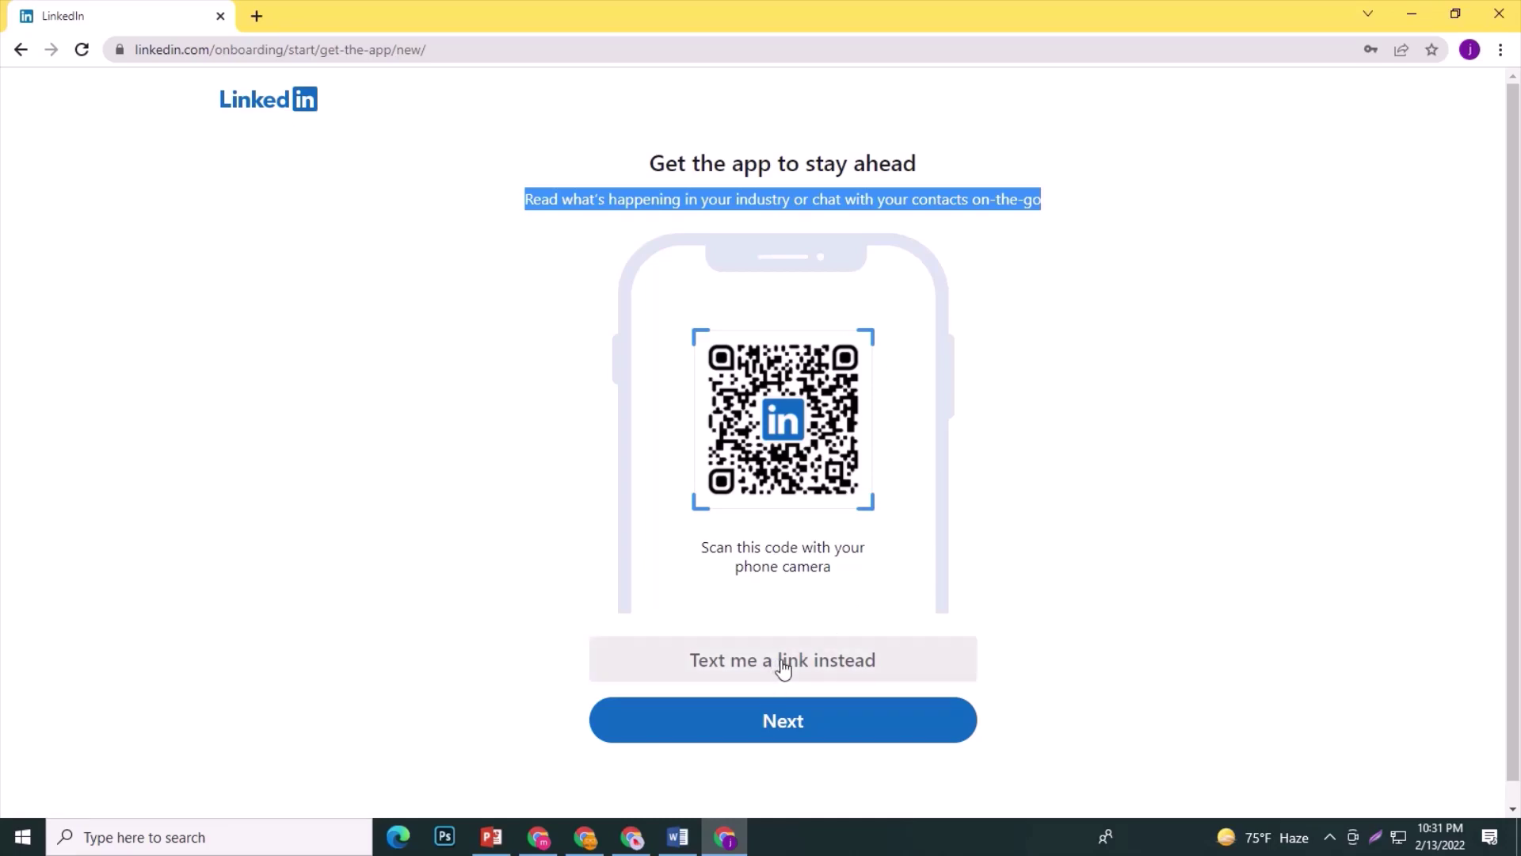
{"action": "left_click", "coordinate": [779, 731]}
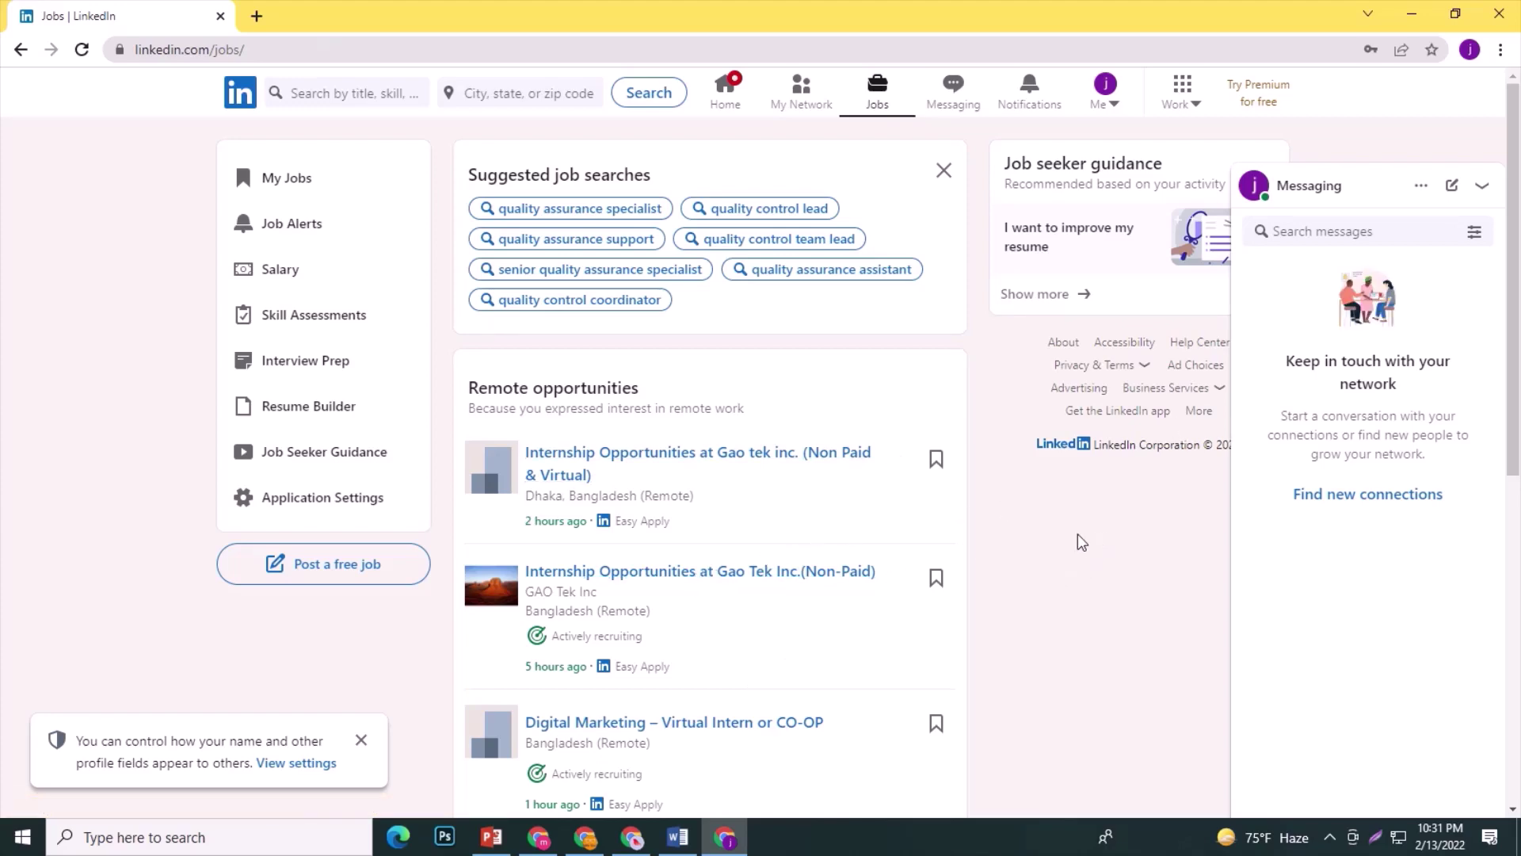
From settings' Profile information, edit the Name, location, and industry entry.
{"action": "scroll", "coordinate": [704, 577], "scroll_direction": "down", "scroll_amount": 2}
{"action": "scroll", "coordinate": [690, 586], "scroll_direction": "up", "scroll_amount": 2}
{"action": "scroll", "coordinate": [603, 626], "scroll_direction": "down", "scroll_amount": 1}
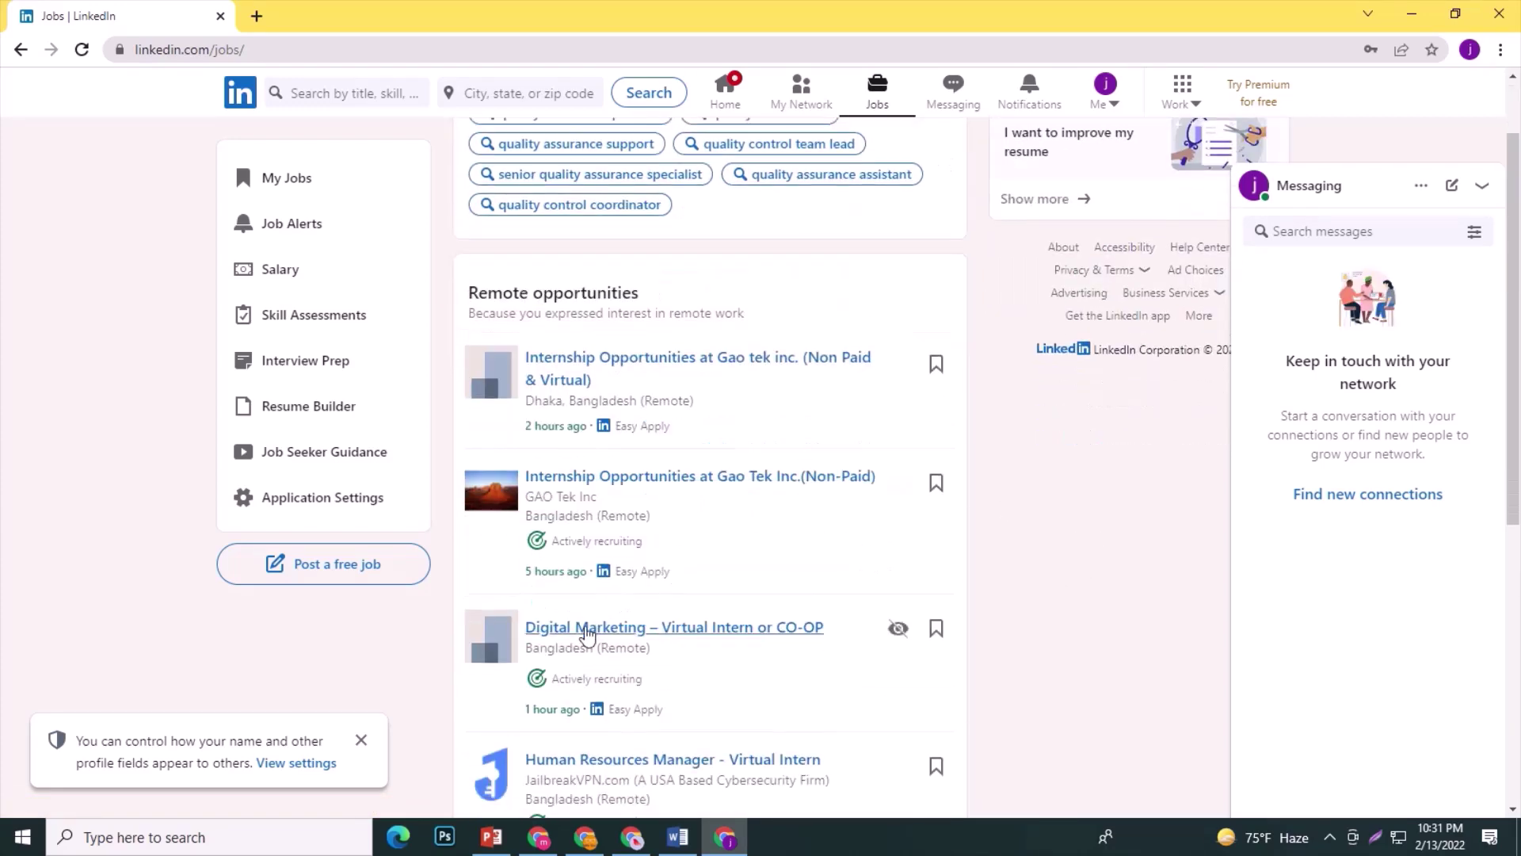
{"action": "scroll", "coordinate": [587, 634], "scroll_direction": "up", "scroll_amount": 1}
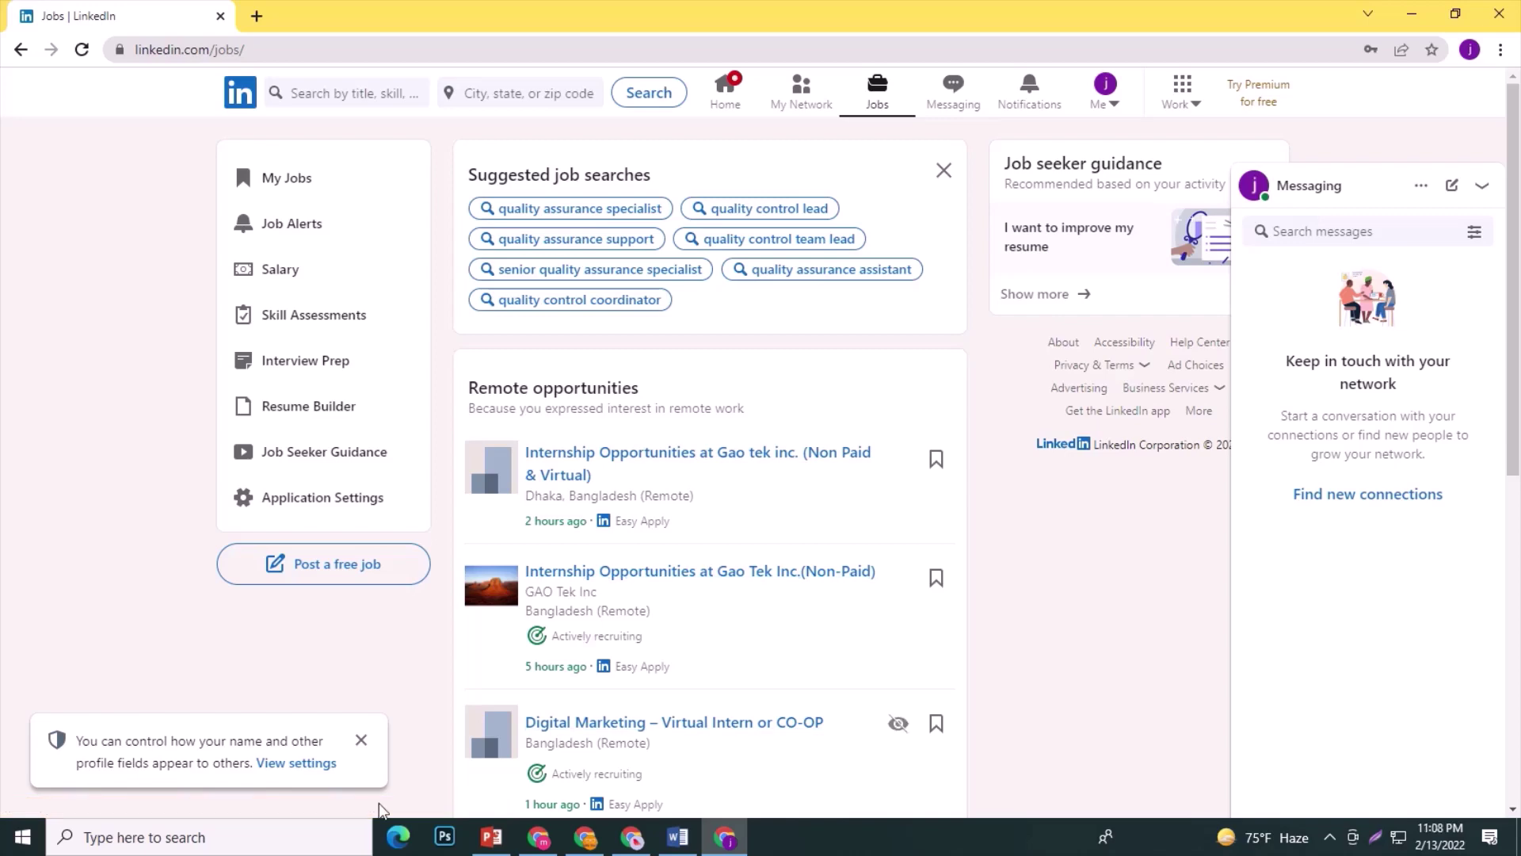
{"action": "left_click", "coordinate": [301, 767]}
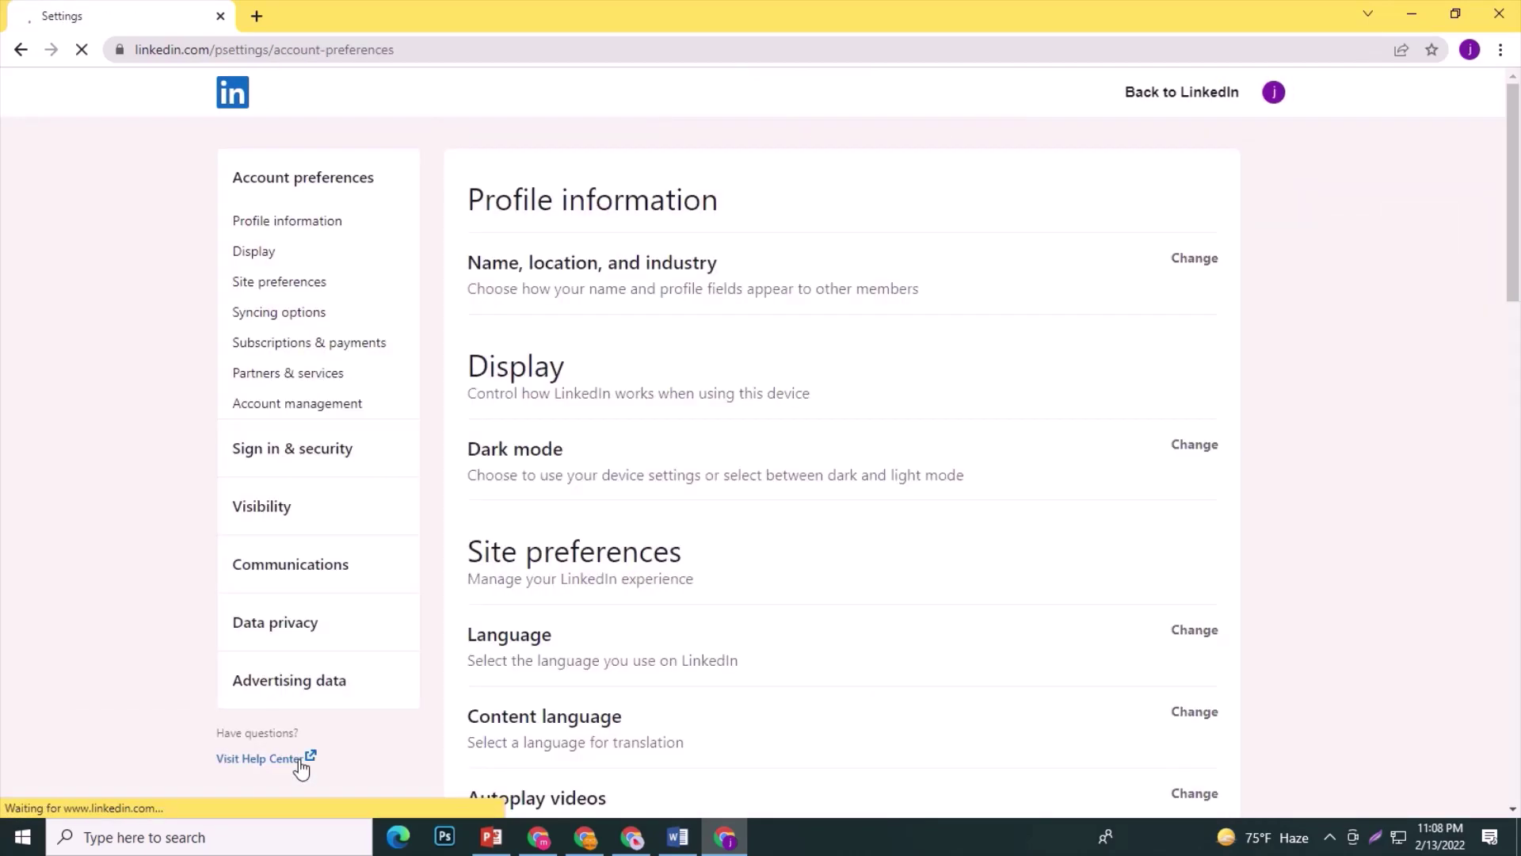
{"action": "left_click", "coordinate": [285, 221]}
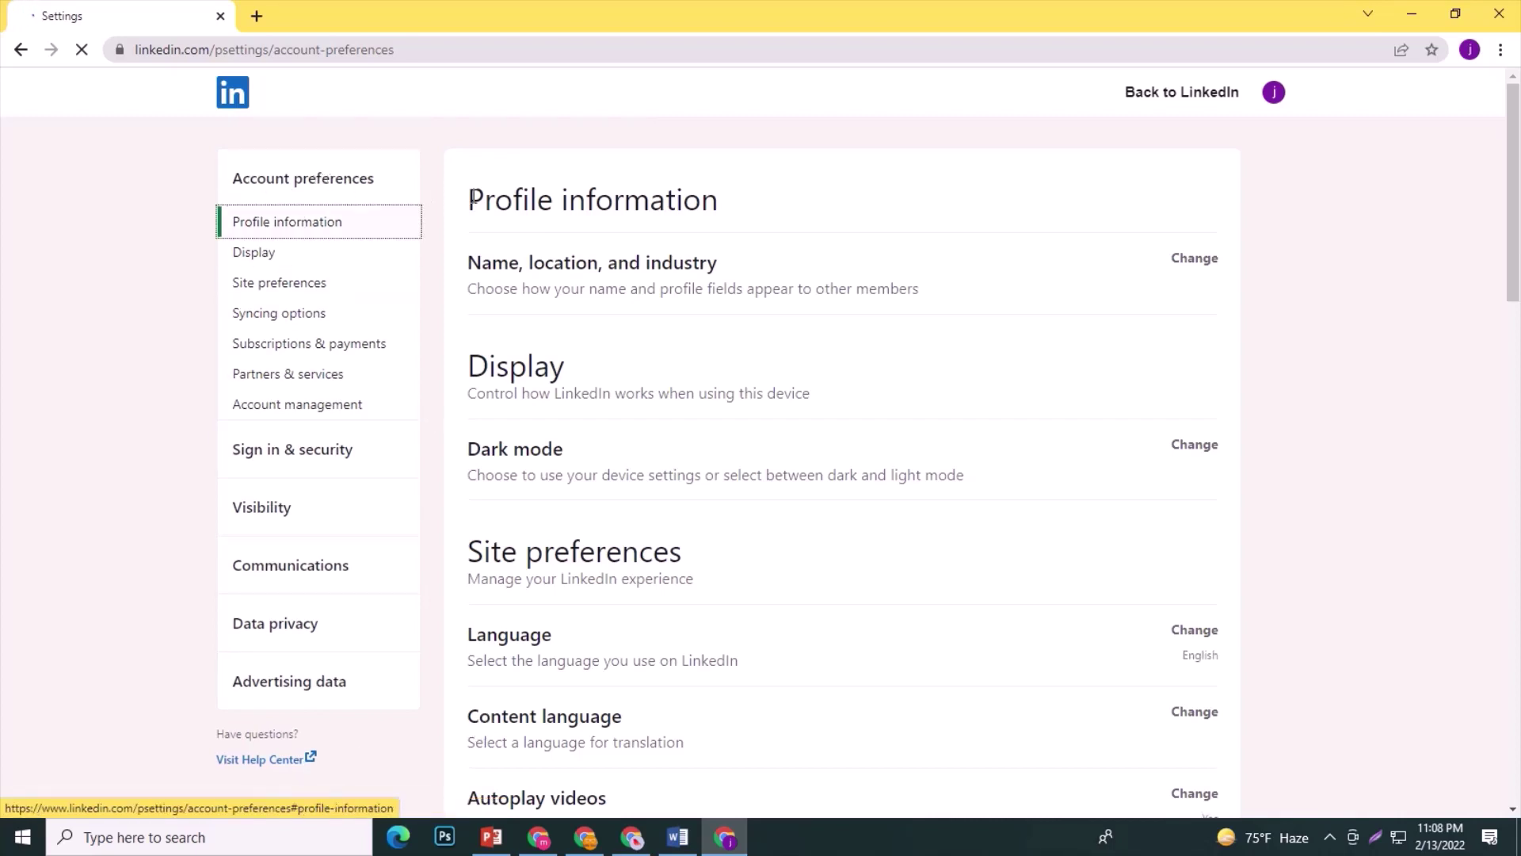
{"action": "scroll", "coordinate": [519, 523], "scroll_direction": "down", "scroll_amount": 8}
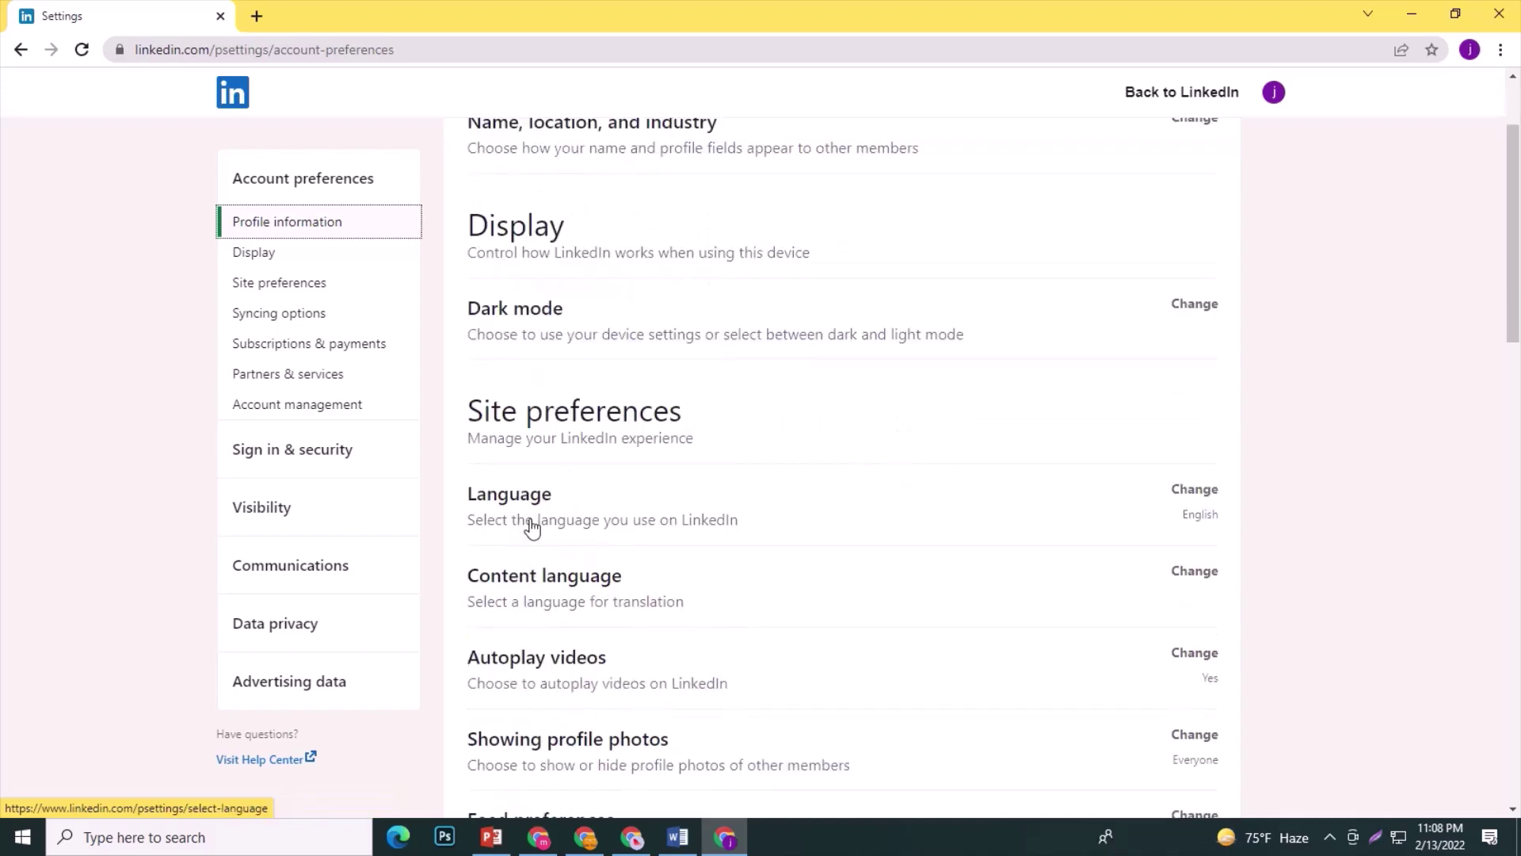
{"action": "scroll", "coordinate": [507, 516], "scroll_direction": "up", "scroll_amount": 8}
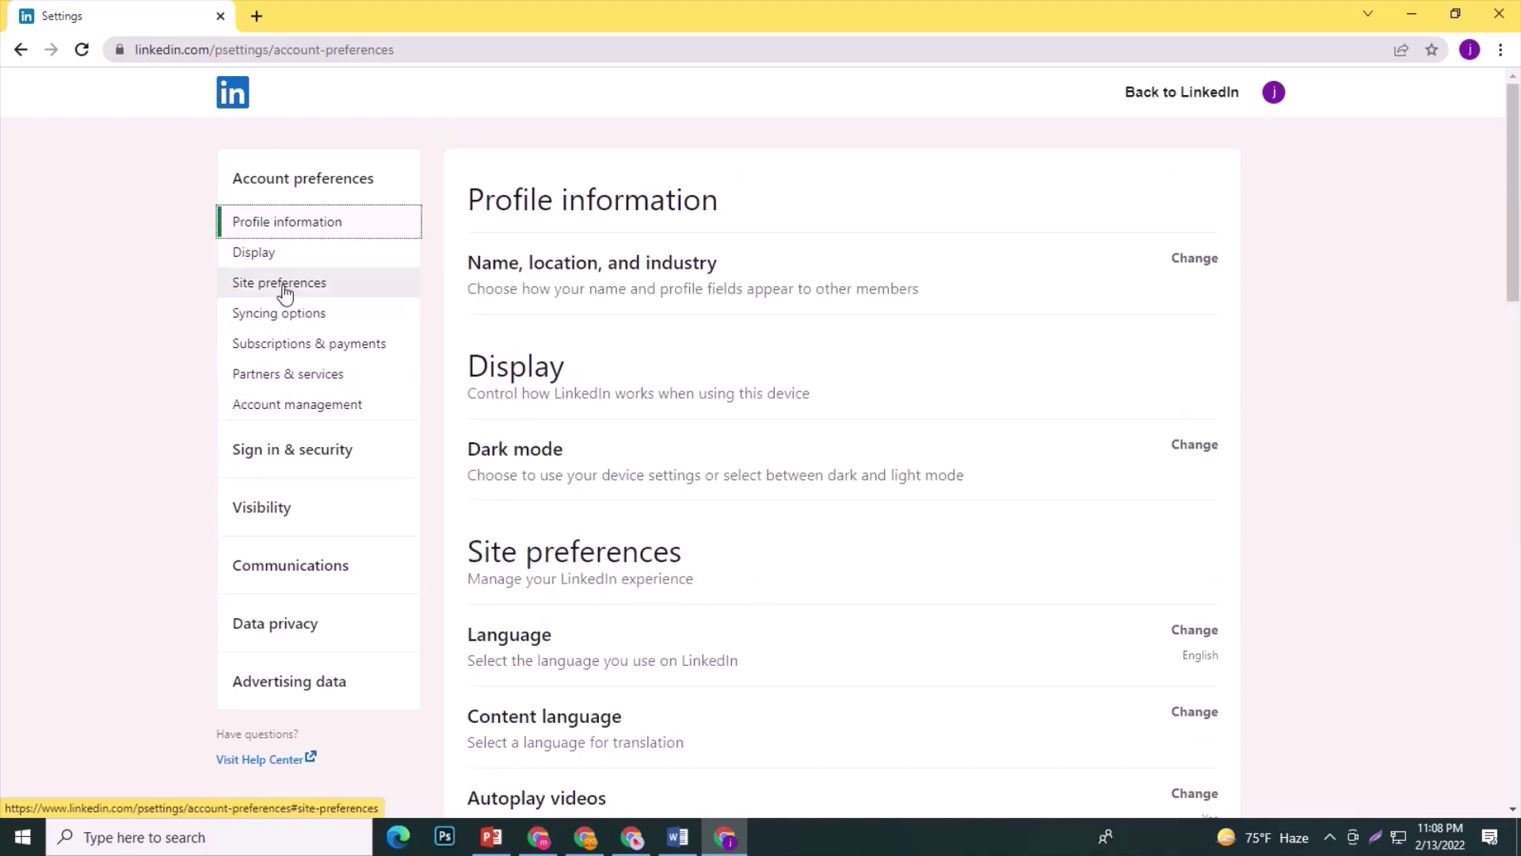
{"action": "left_click", "coordinate": [290, 223]}
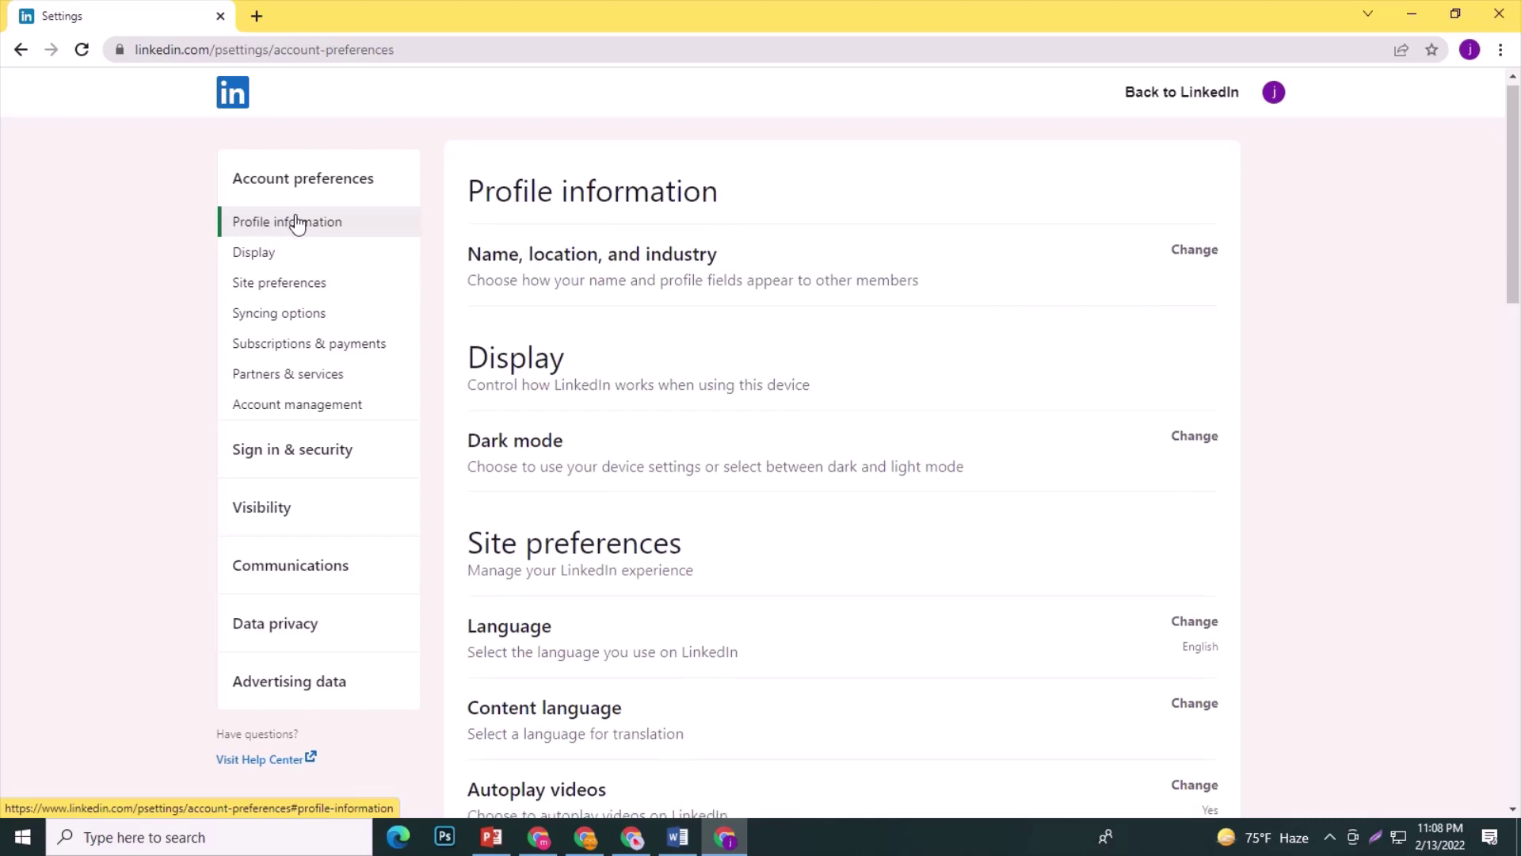
{"action": "left_click", "coordinate": [1200, 250]}
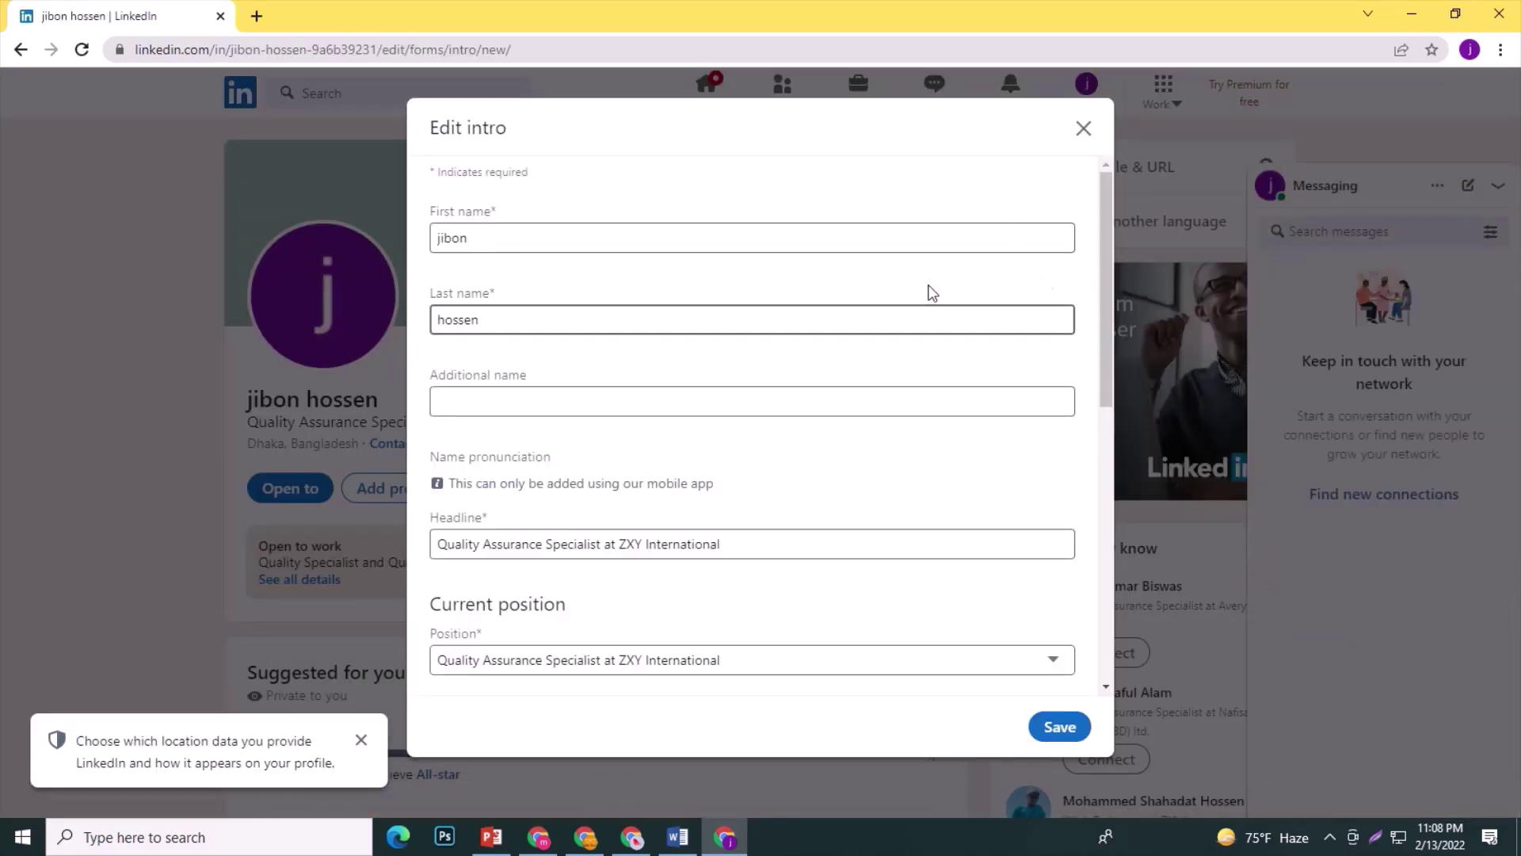
Replace the first name and last name in the intro with the new names.
{"action": "left_click", "coordinate": [575, 238]}
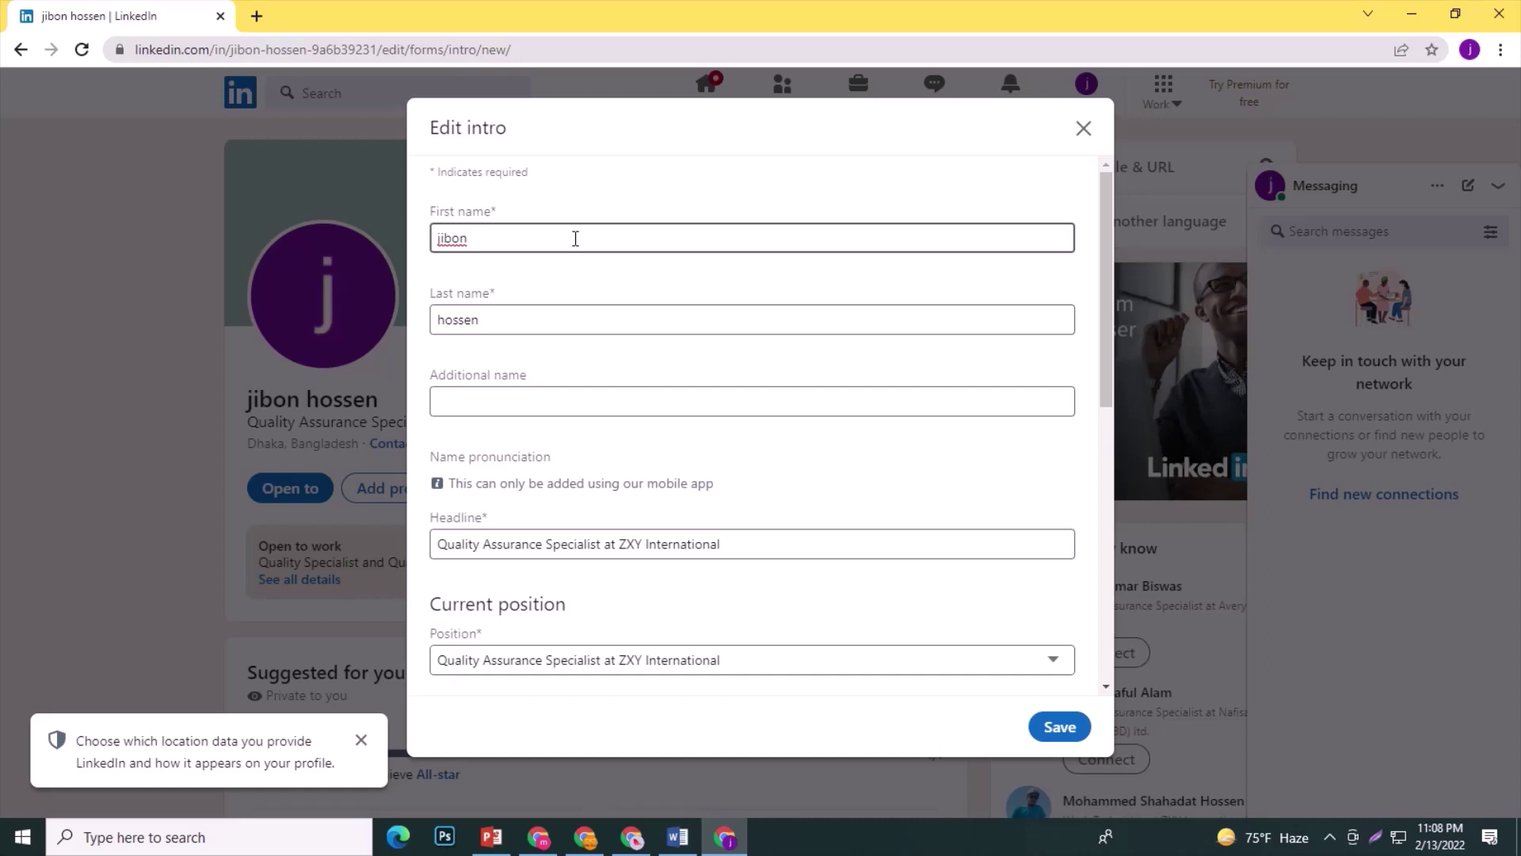
{"action": "key", "text": "BackSpace"}
{"action": "key", "text": "BackSpace"}
{"action": "key", "text": "BackSpace"}
{"action": "key", "text": "BackSpace"}
{"action": "key", "text": "BackSpace"}
{"action": "type", "text": "M"}
{"action": "left_click_drag", "start_coordinate": [500, 320], "coordinate": [377, 320]}
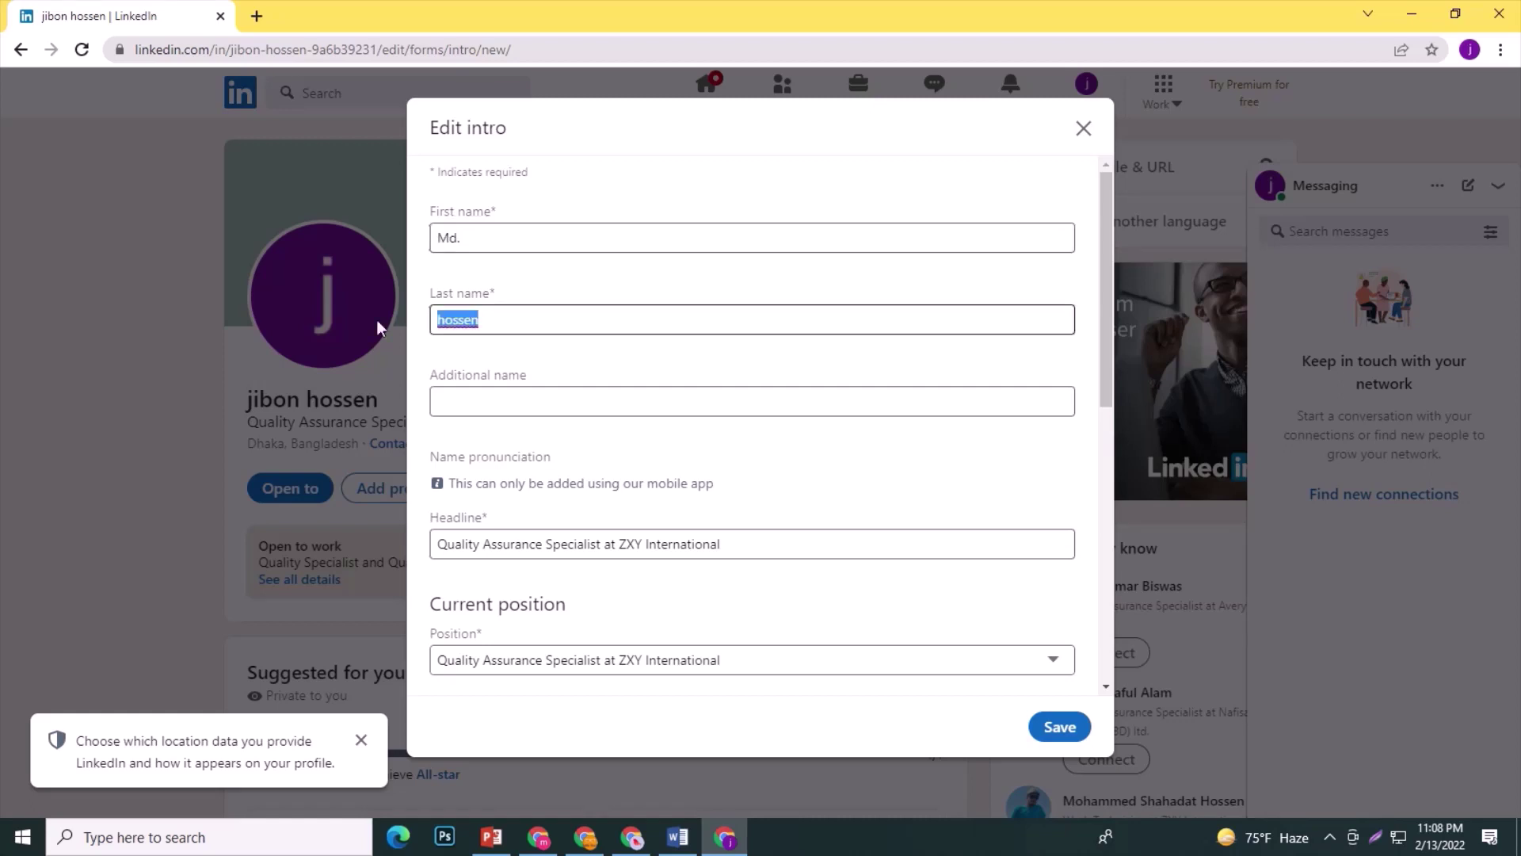
{"action": "type", "text": "Ahn"}
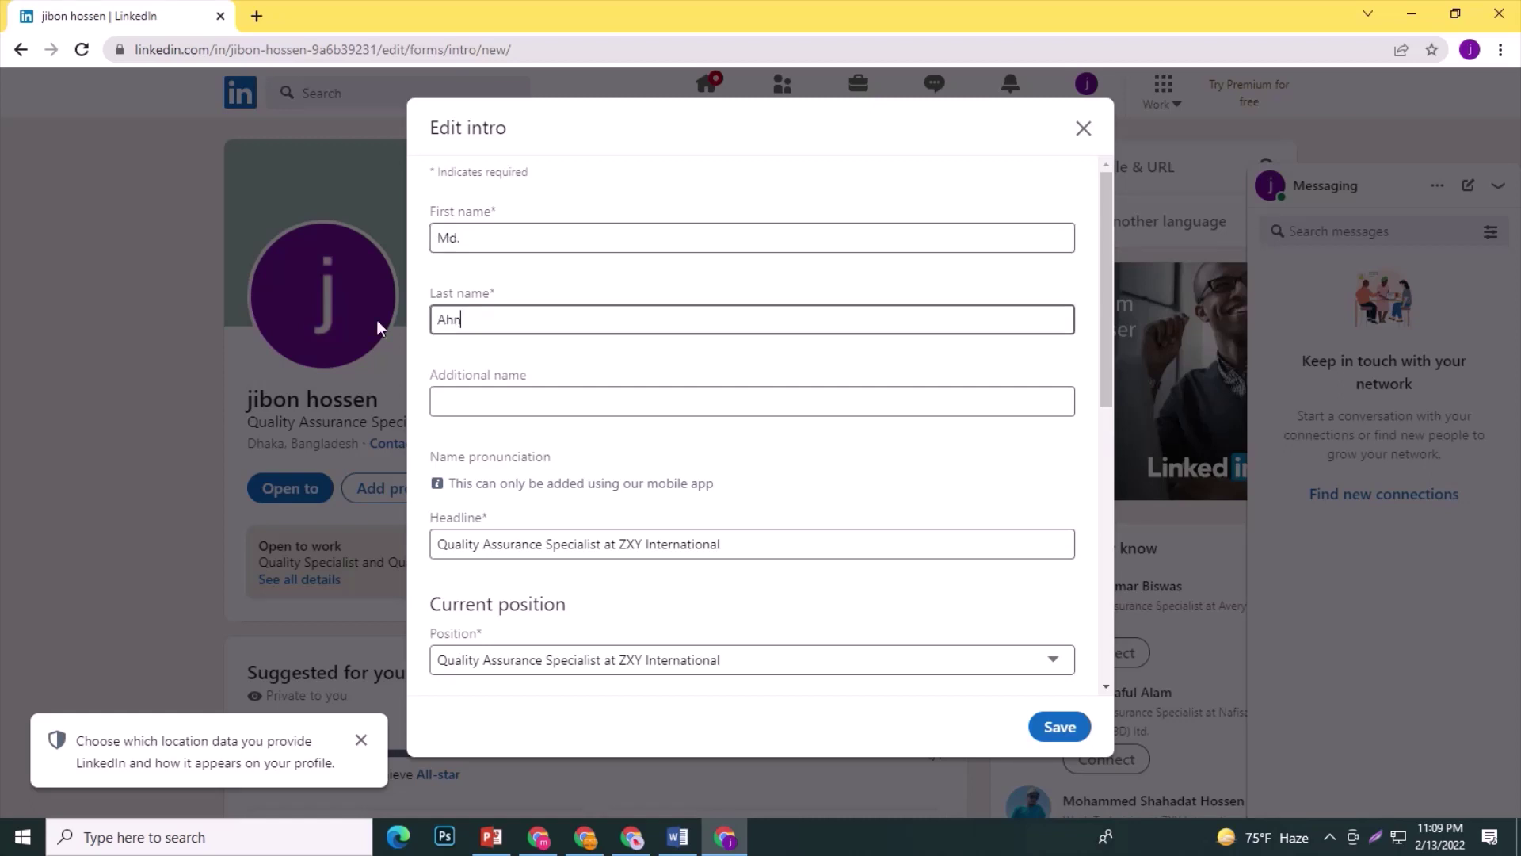
{"action": "type", "text": "af Siddik"}
{"action": "left_click", "coordinate": [532, 407]}
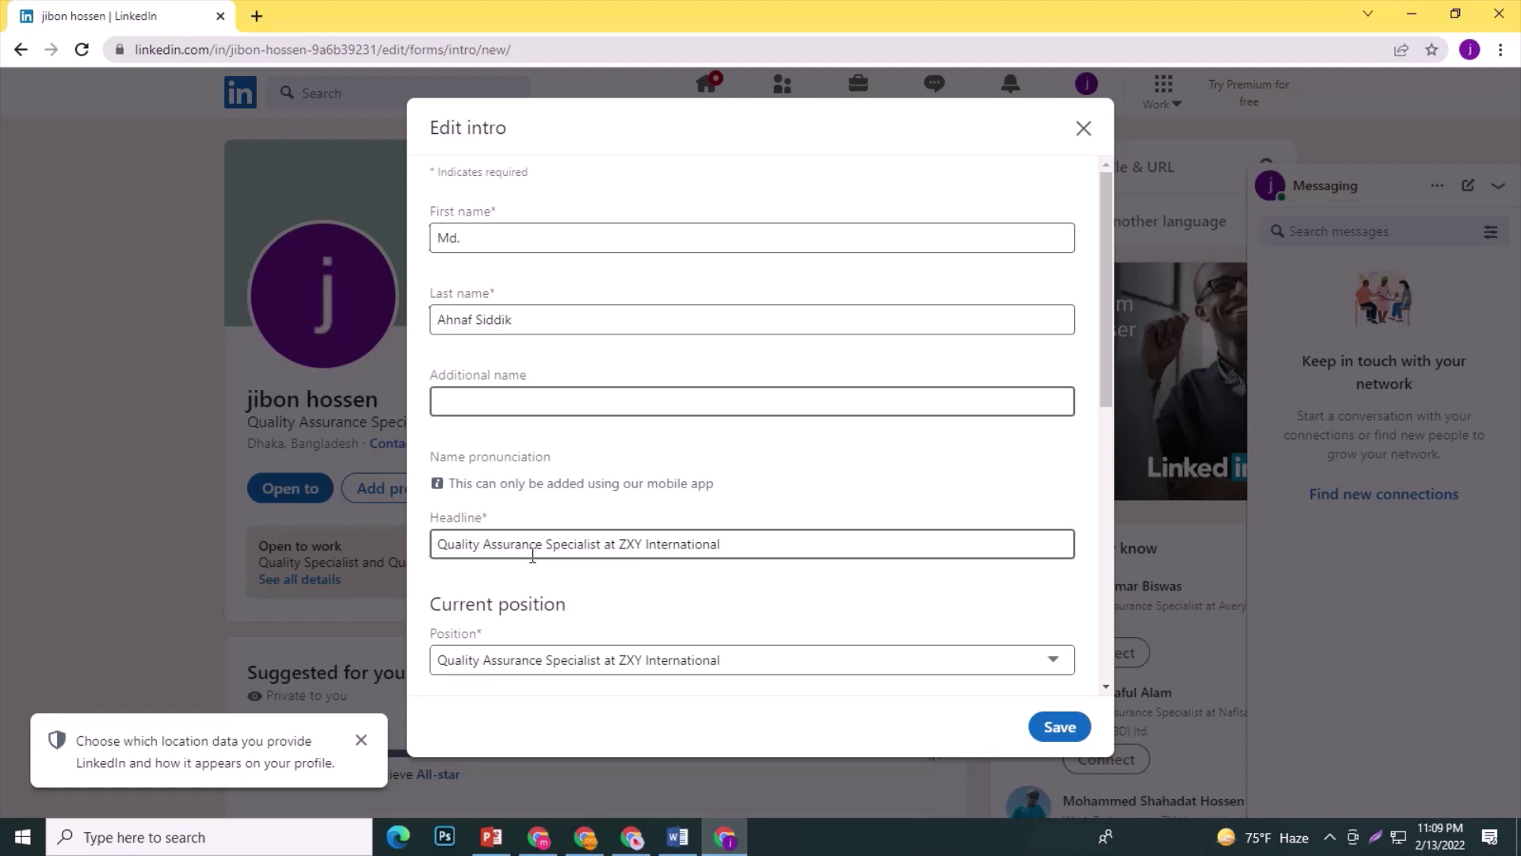
Keep the headline and ZXY International current position, then add a new education entry.
{"action": "scroll", "coordinate": [514, 558], "scroll_direction": "down", "scroll_amount": 1}
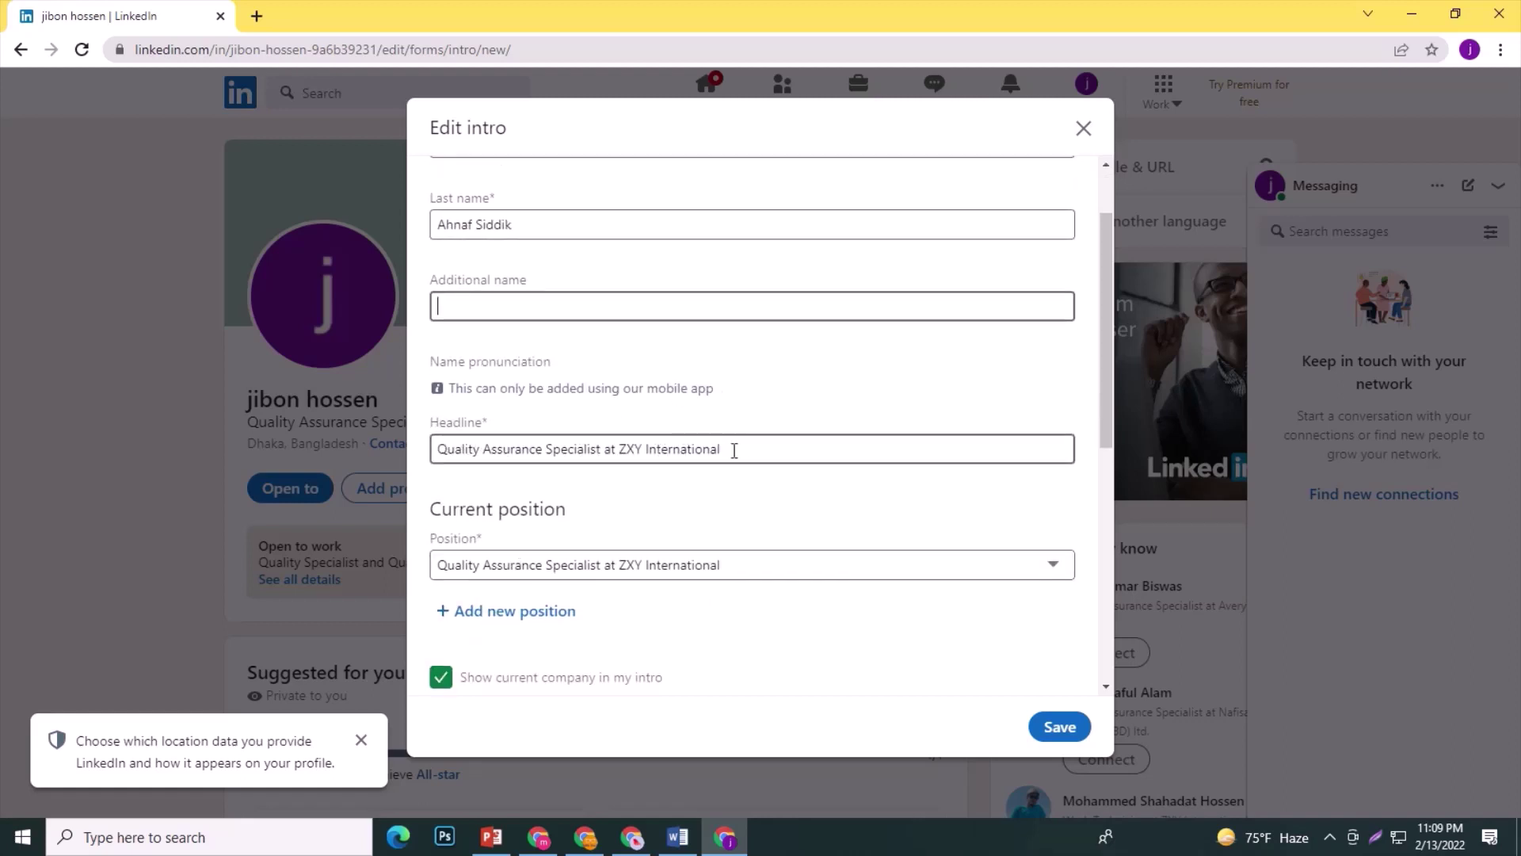
{"action": "left_click_drag", "start_coordinate": [733, 450], "coordinate": [431, 450]}
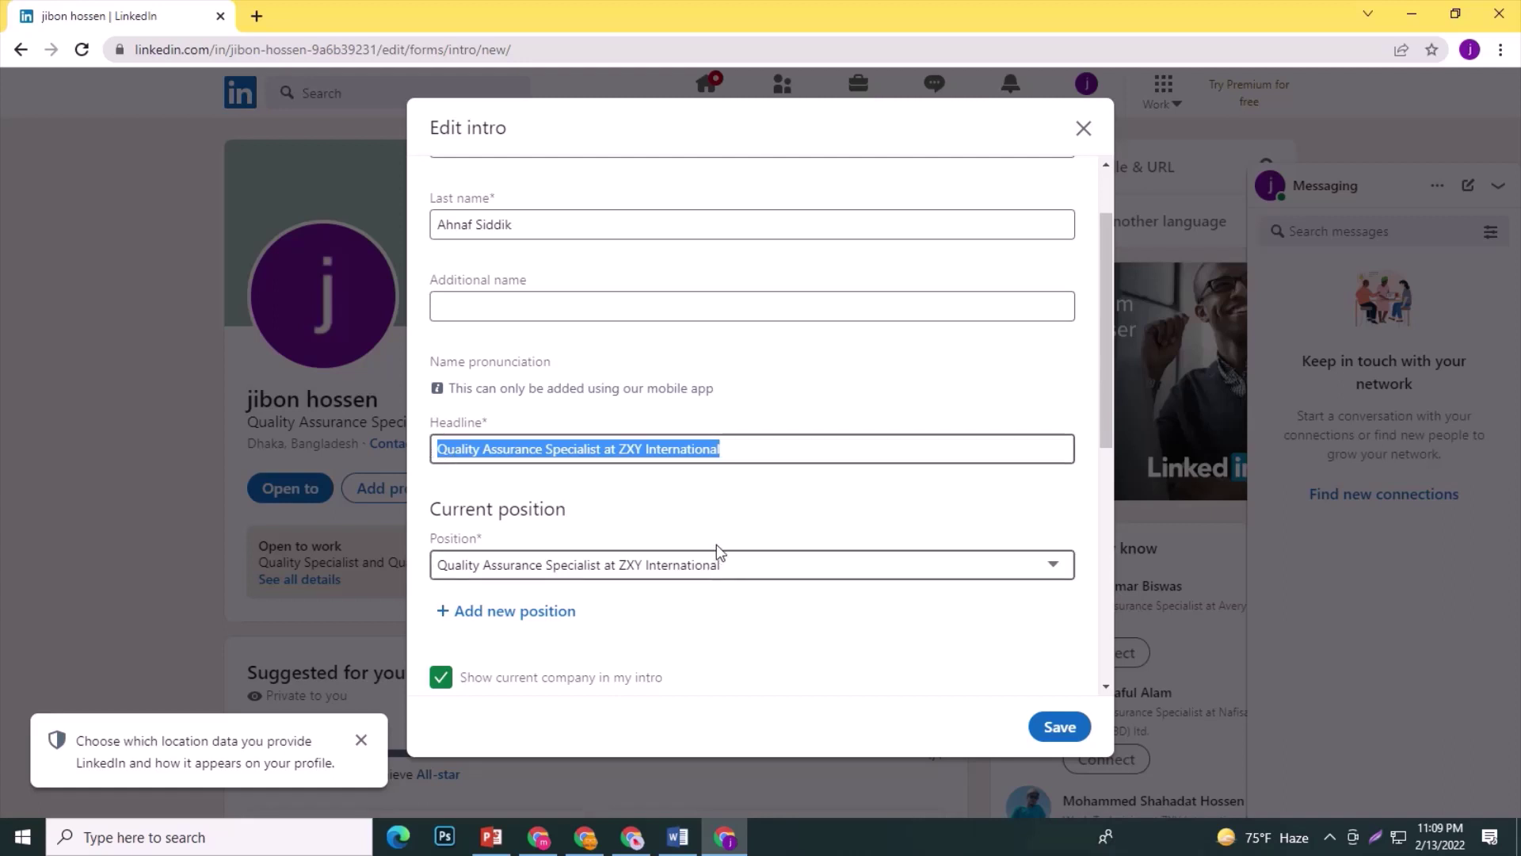
{"action": "scroll", "coordinate": [717, 550], "scroll_direction": "down", "scroll_amount": 1}
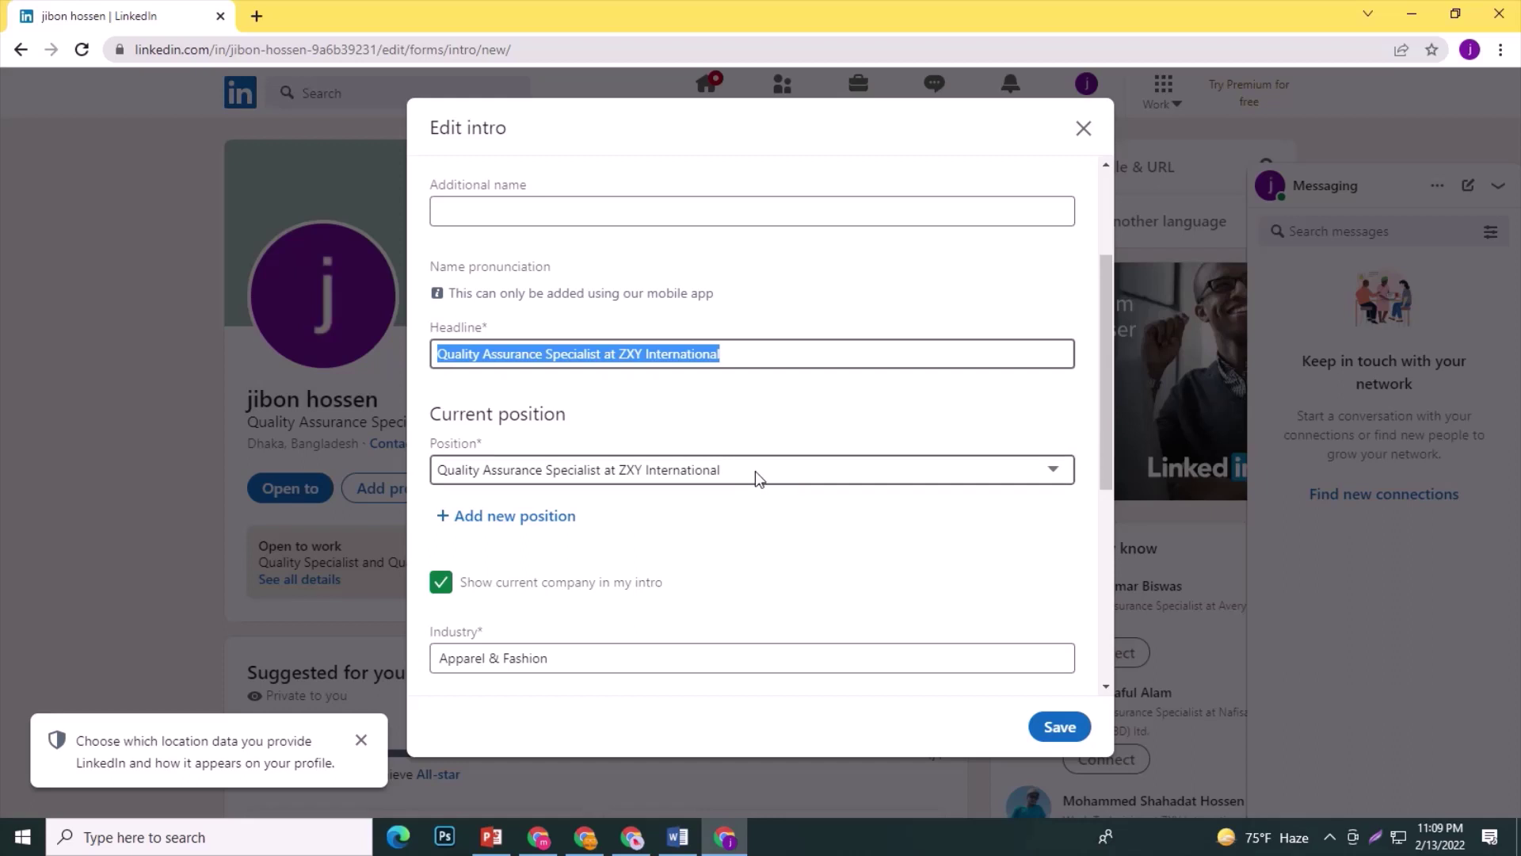
{"action": "left_click", "coordinate": [713, 515]}
{"action": "left_click", "coordinate": [710, 469]}
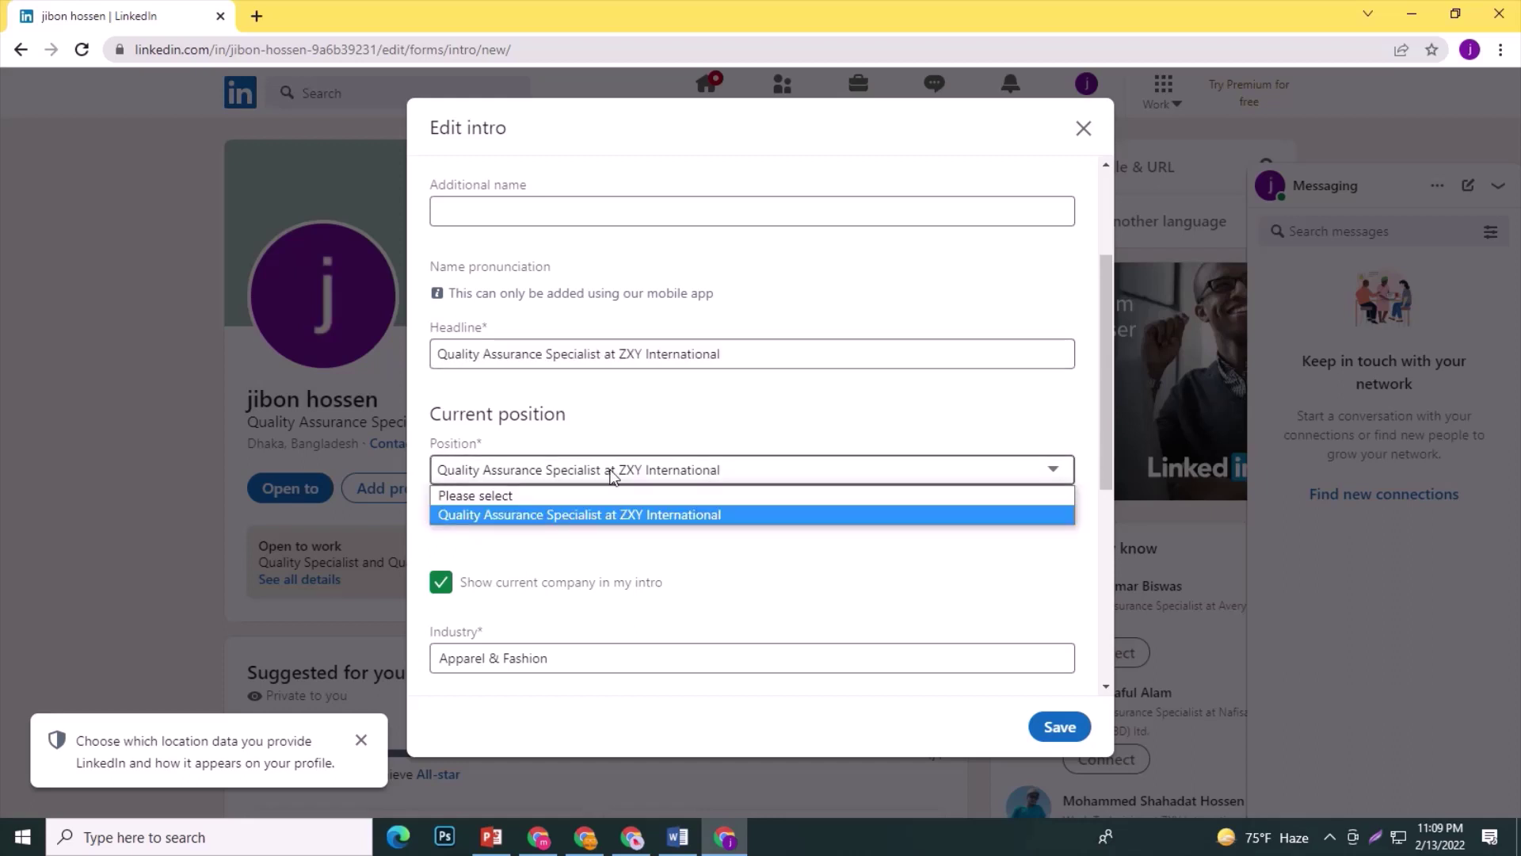
{"action": "left_click", "coordinate": [711, 543]}
{"action": "scroll", "coordinate": [697, 539], "scroll_direction": "down", "scroll_amount": 3}
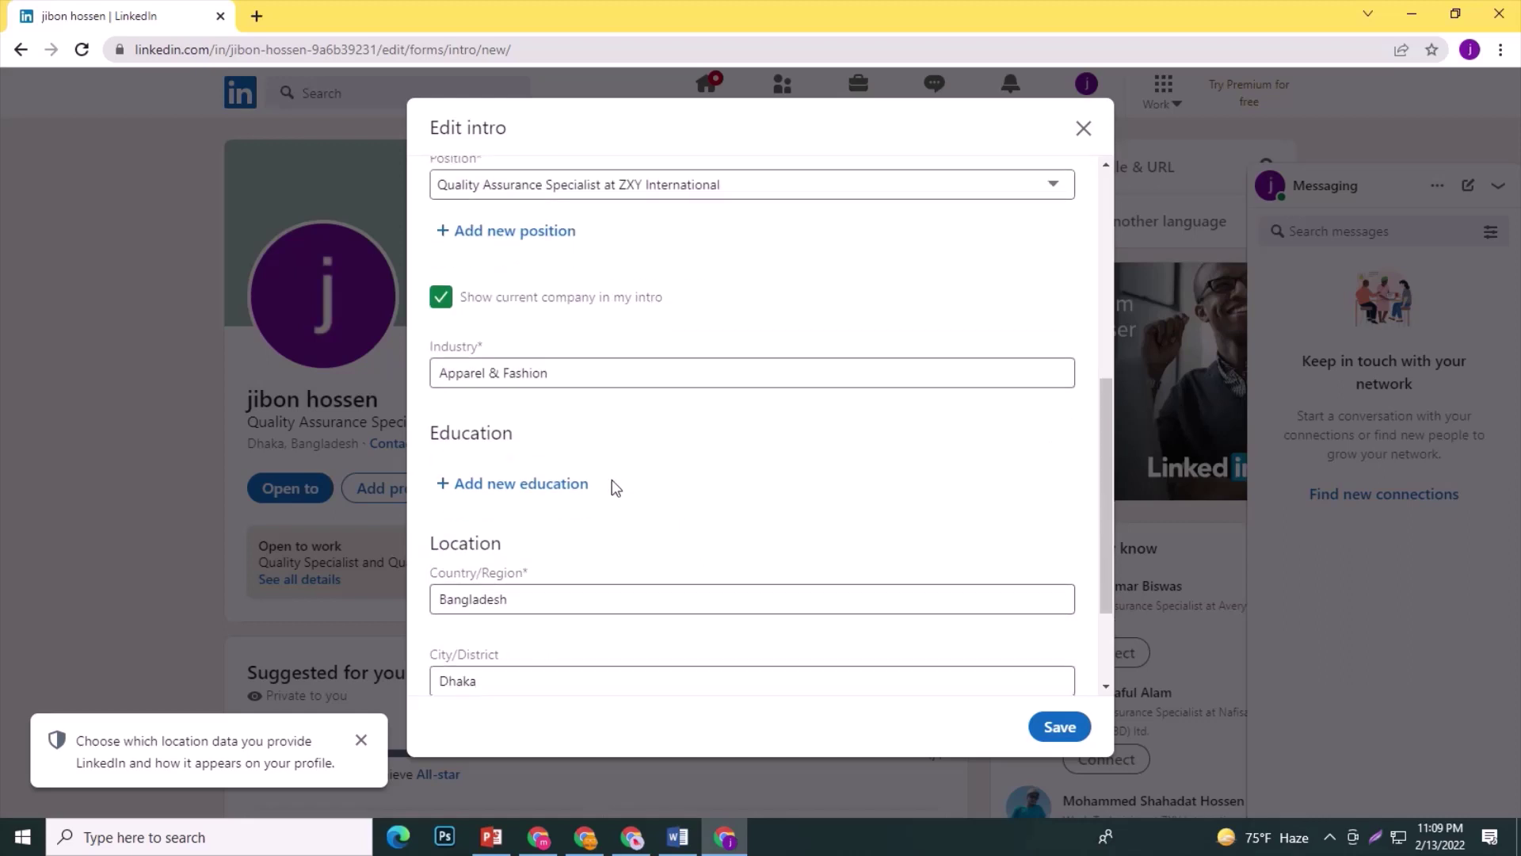
{"action": "scroll", "coordinate": [612, 485], "scroll_direction": "down", "scroll_amount": 1}
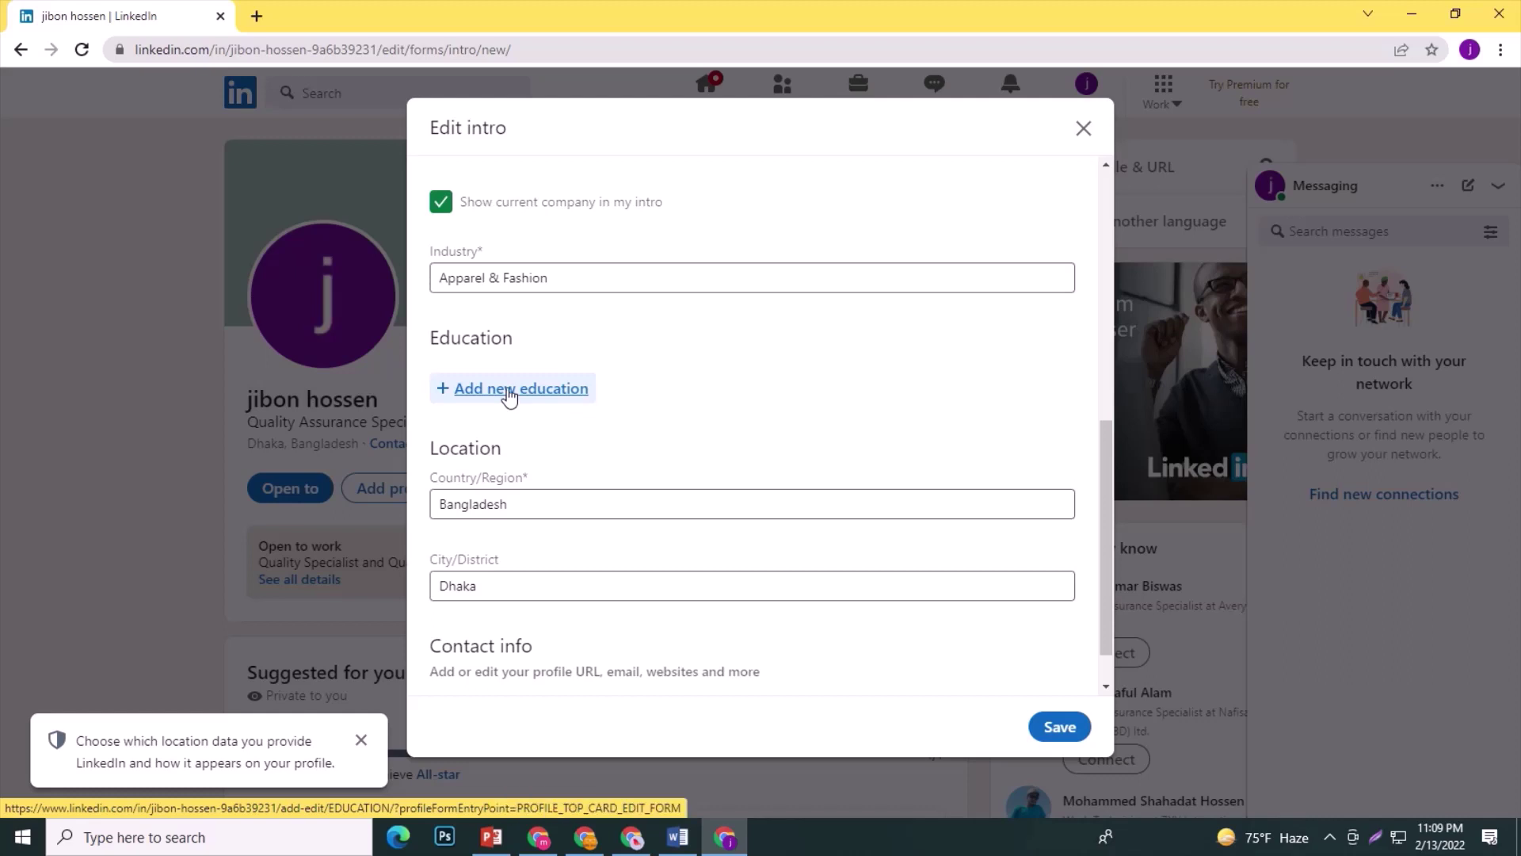
{"action": "left_click", "coordinate": [508, 390]}
Set school Daffodil International University-DIU, Engineer's degree, field Textile Sciences and Engineering.
{"action": "left_click", "coordinate": [528, 335]}
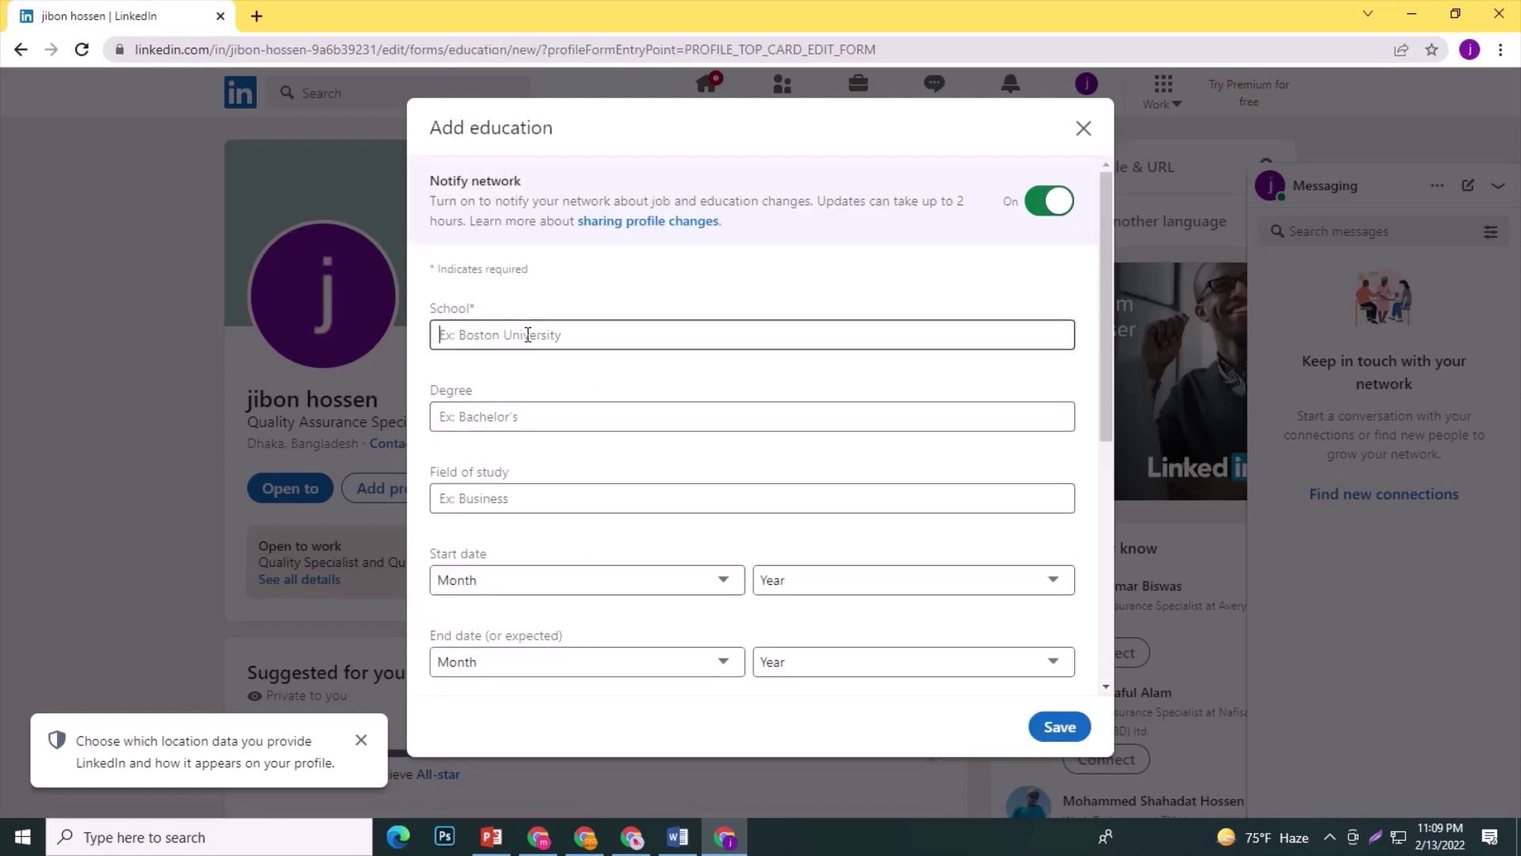
{"action": "type", "text": "daff"}
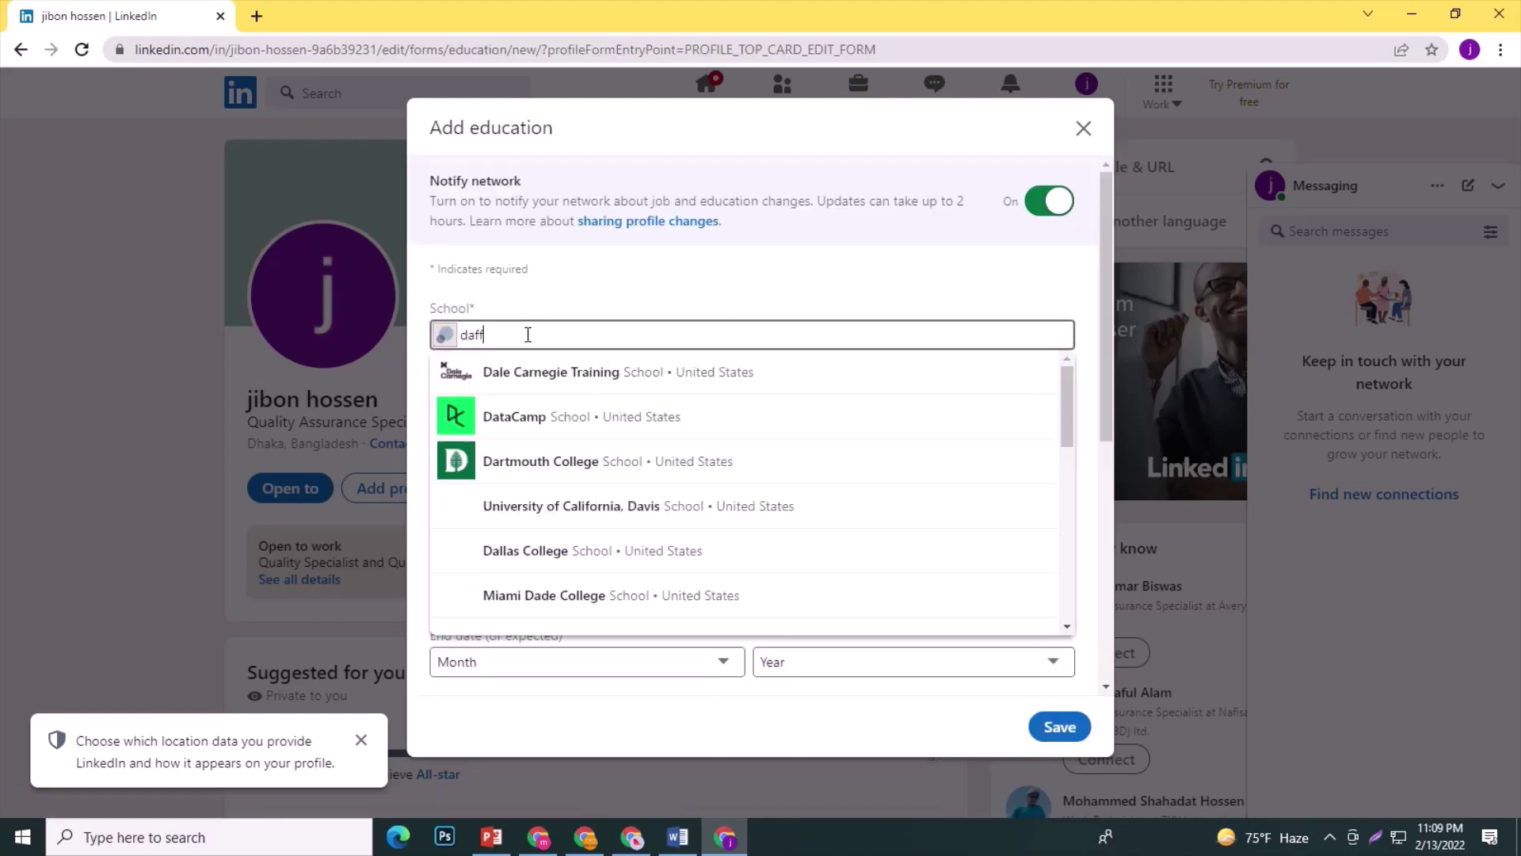
{"action": "type", "text": "o"}
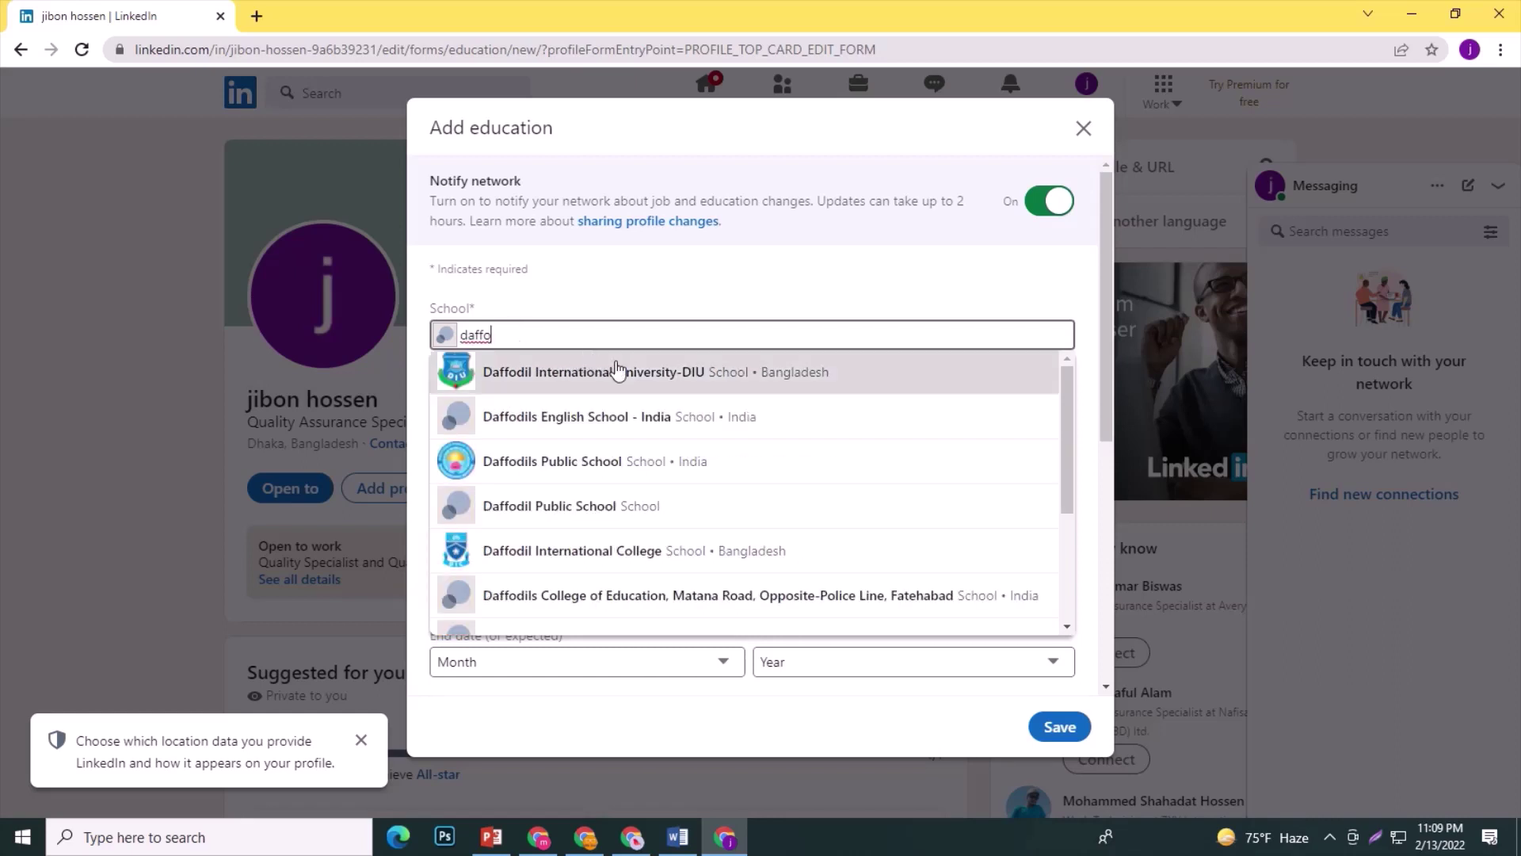
{"action": "left_click", "coordinate": [617, 369]}
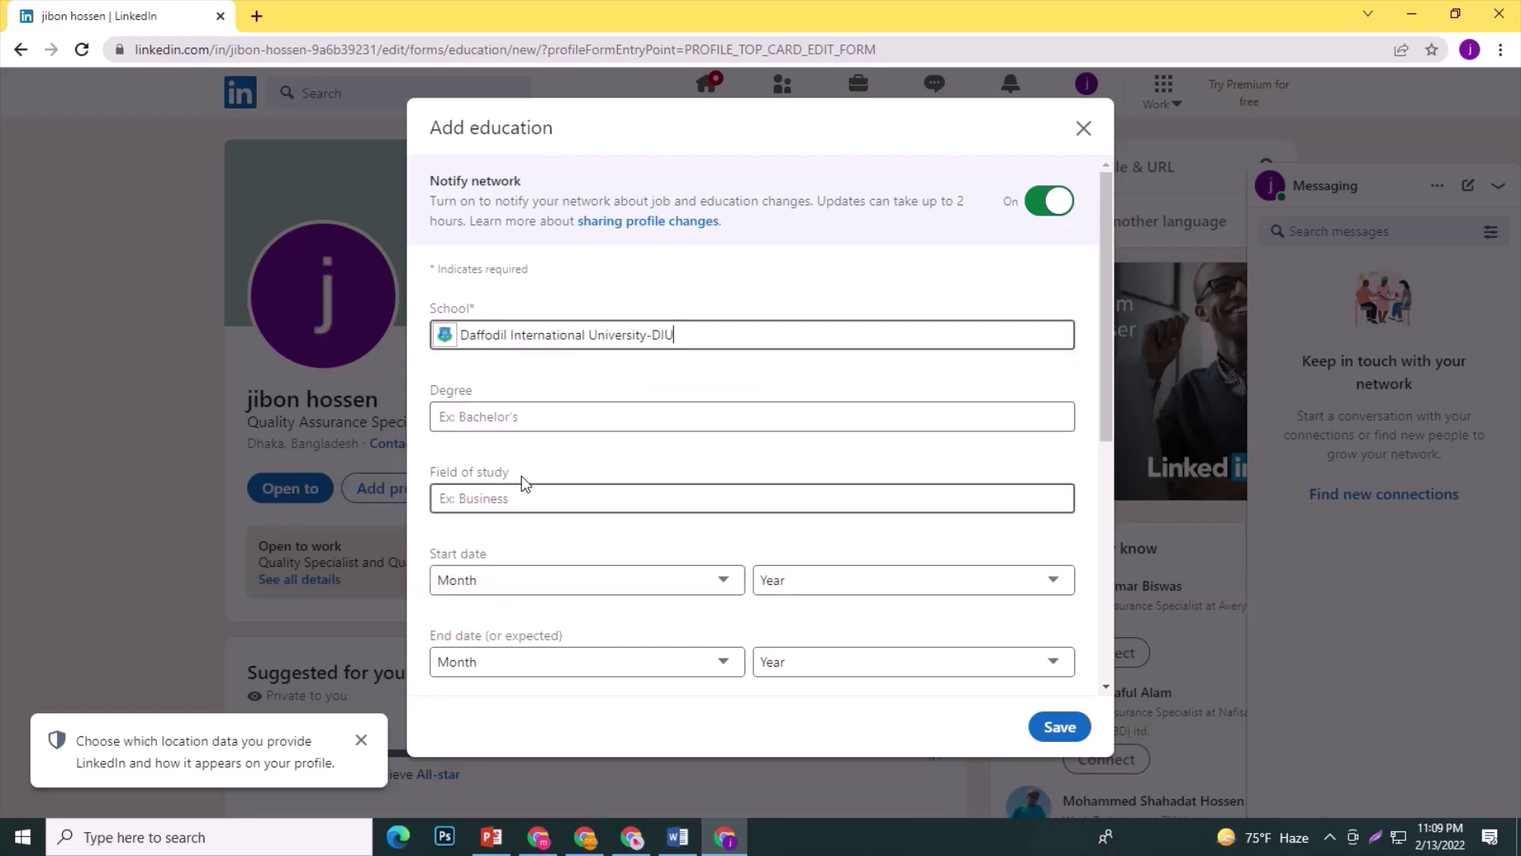
{"action": "left_click", "coordinate": [503, 417]}
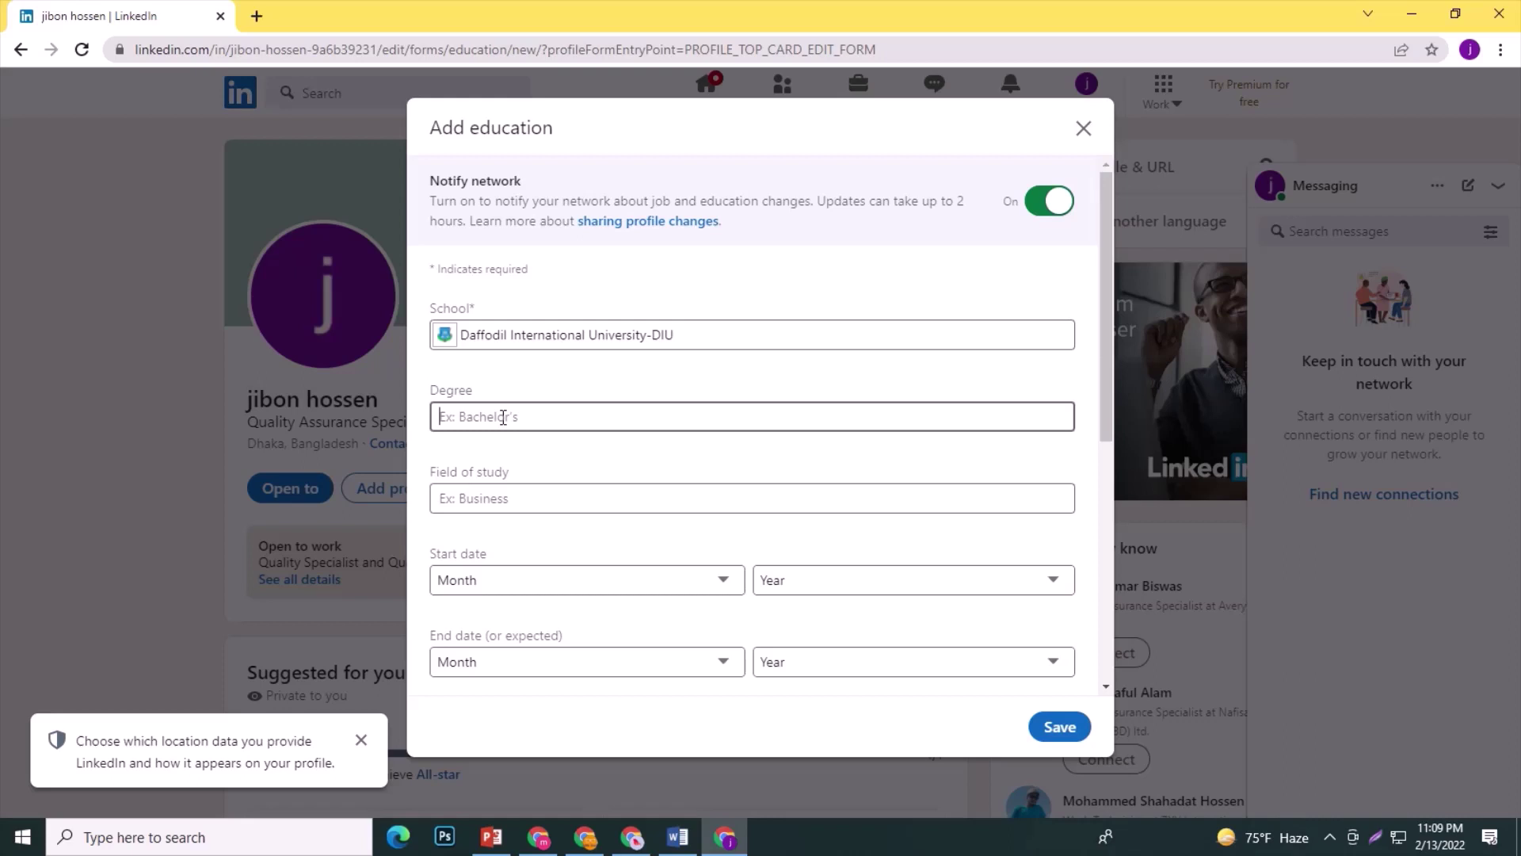
{"action": "type", "text": "engi"}
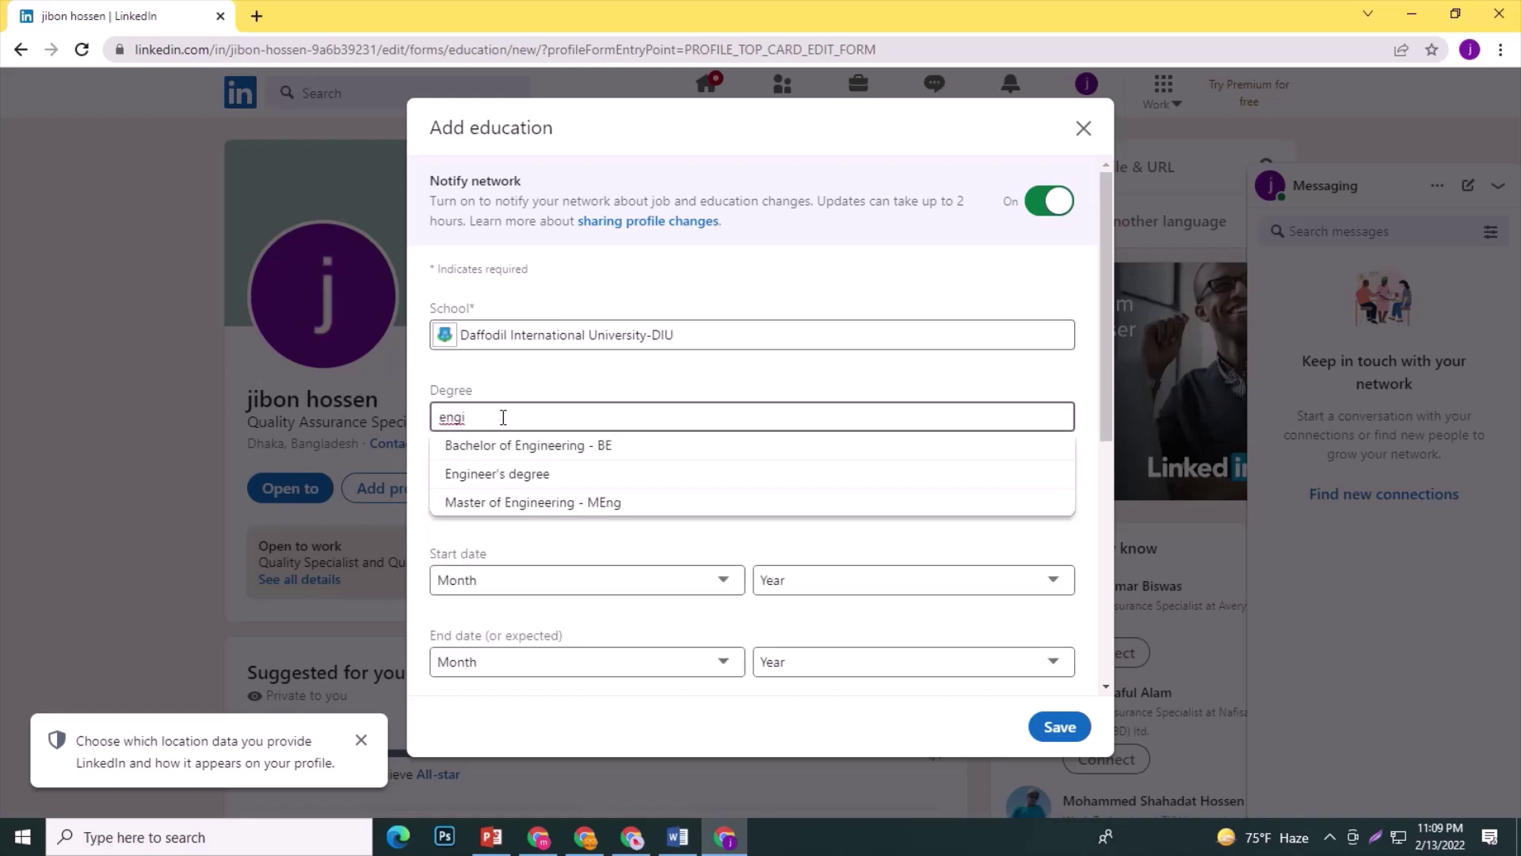
{"action": "left_click", "coordinate": [523, 473]}
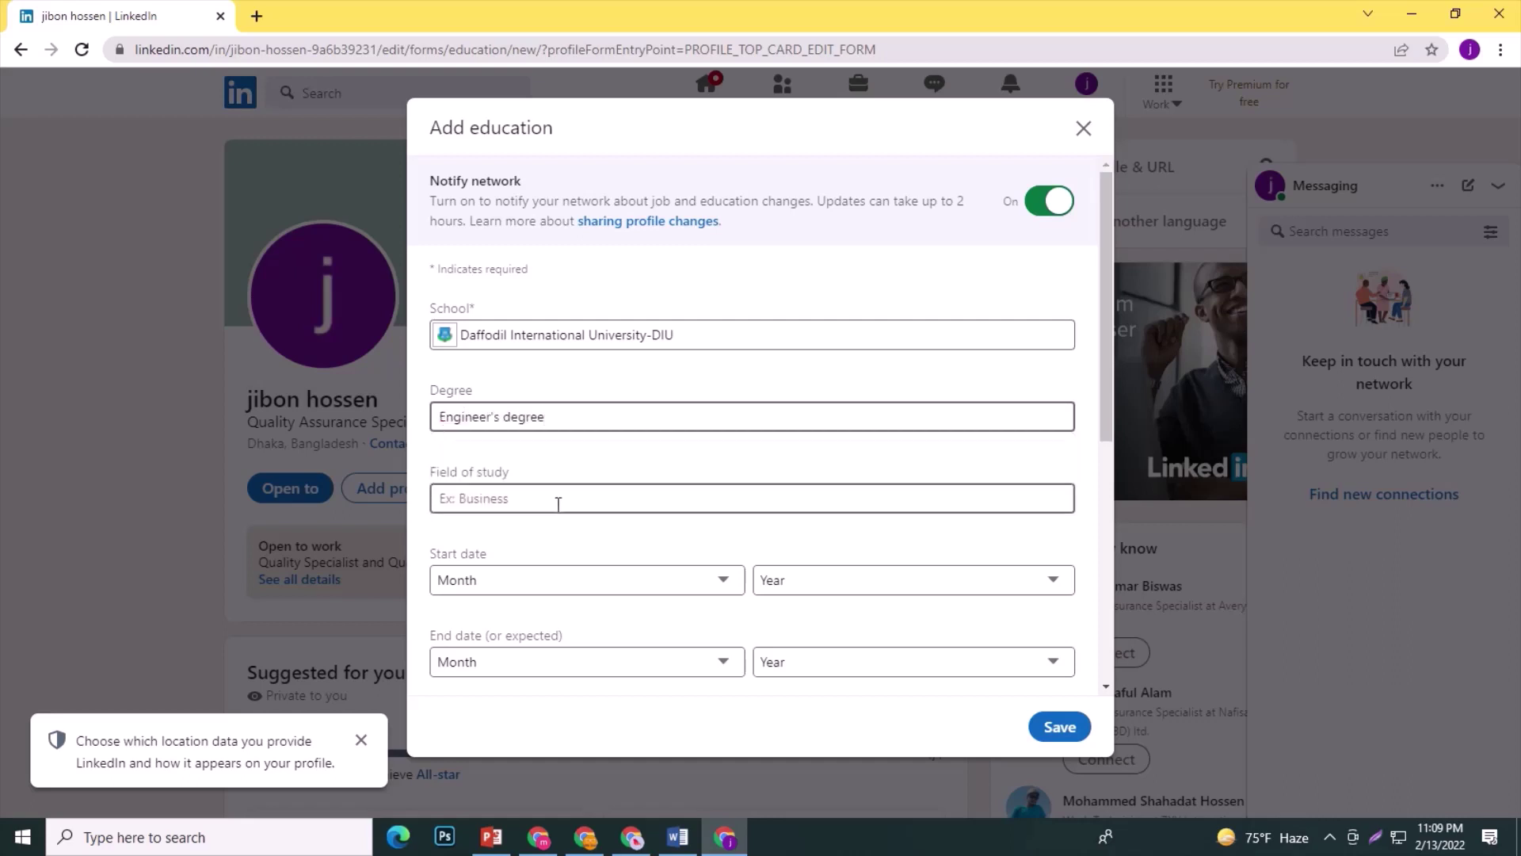
{"action": "left_click", "coordinate": [526, 499]}
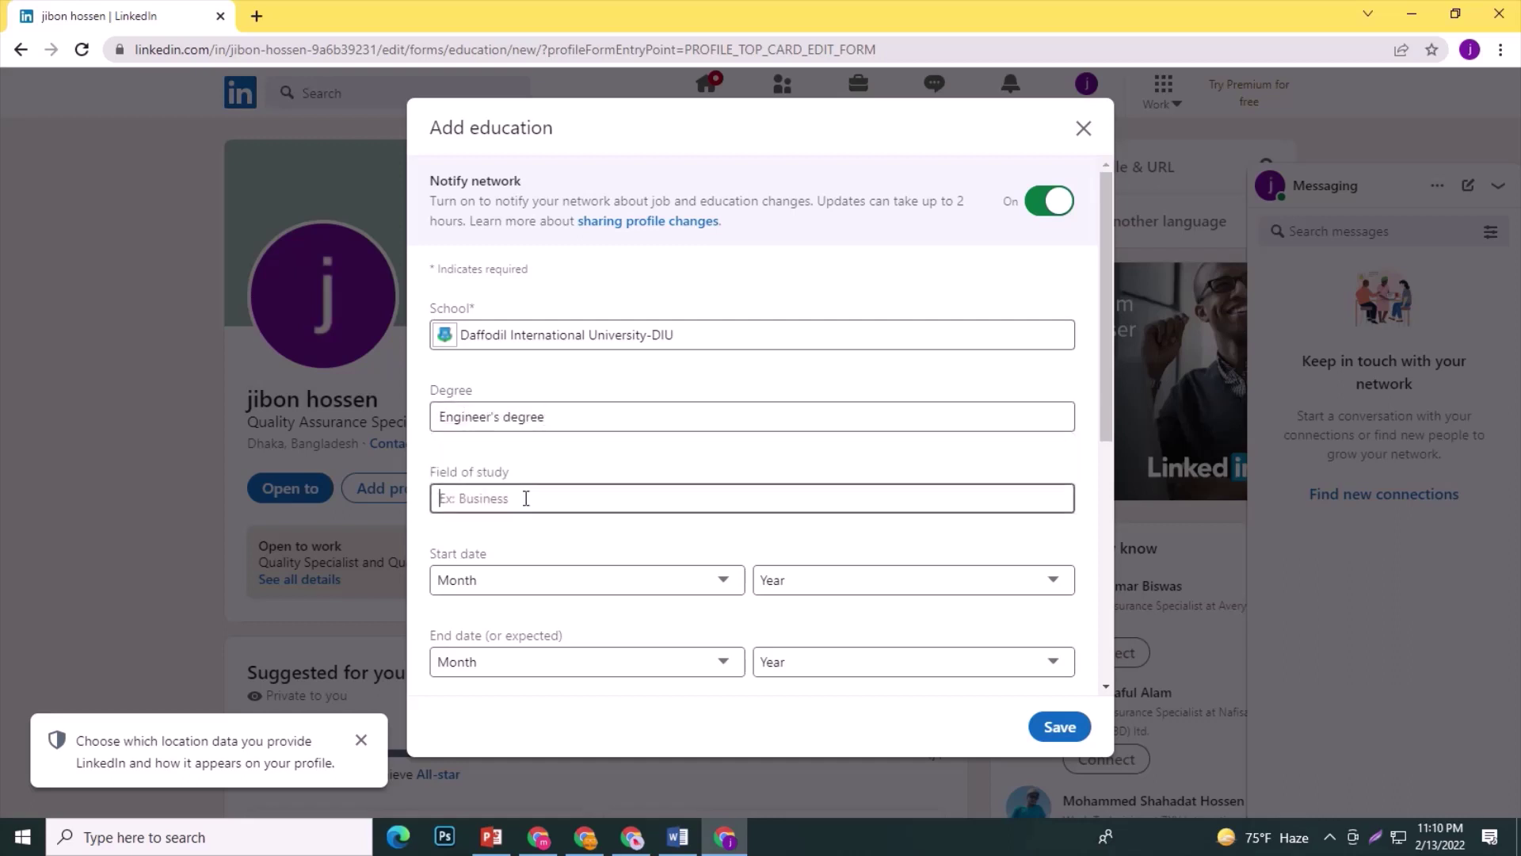
{"action": "type", "text": "textil"}
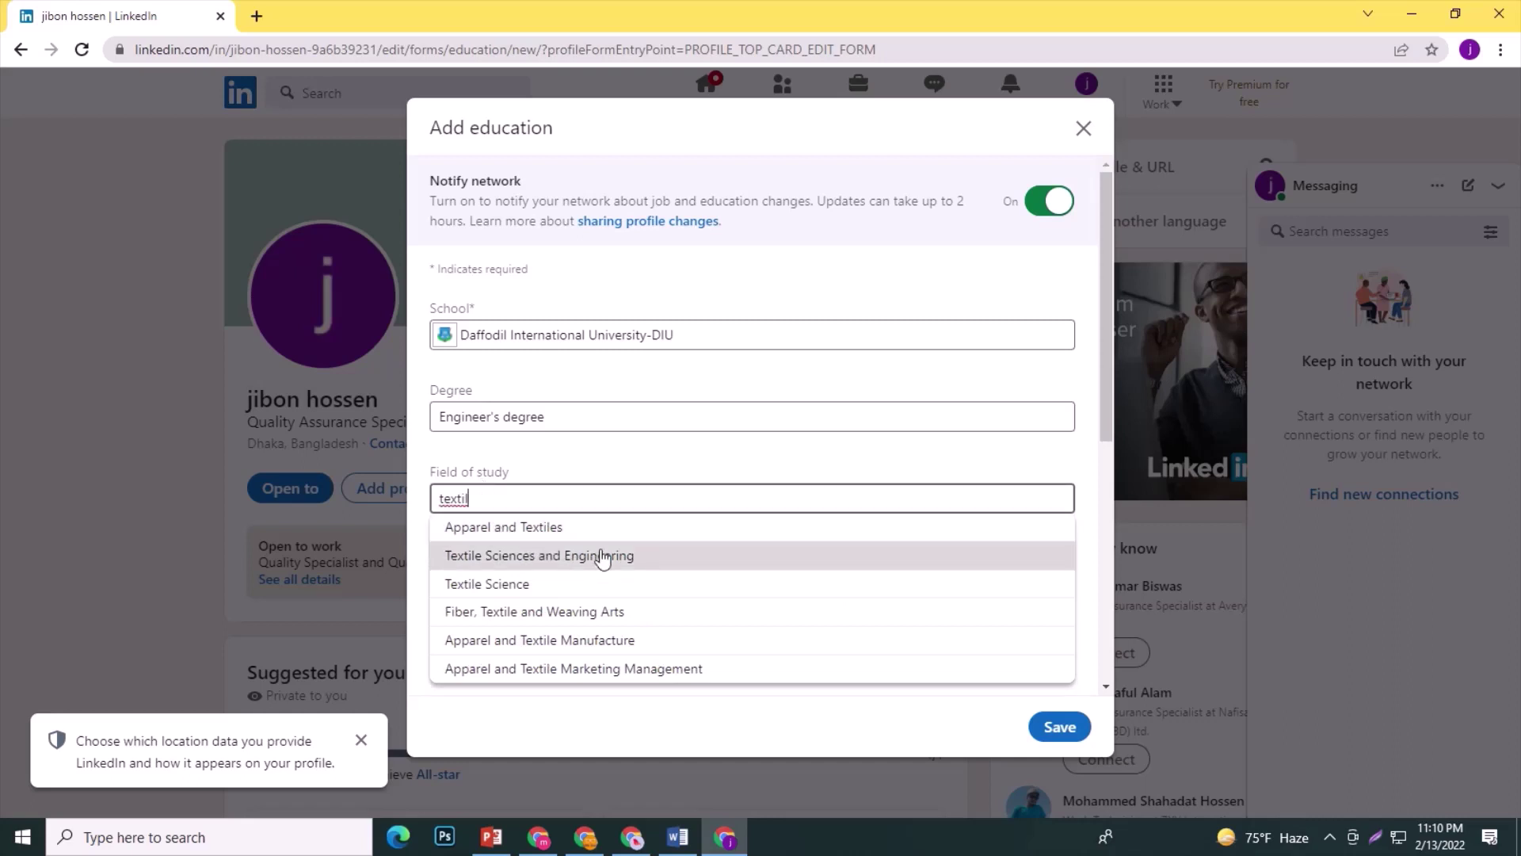
{"action": "type", "text": "e e"}
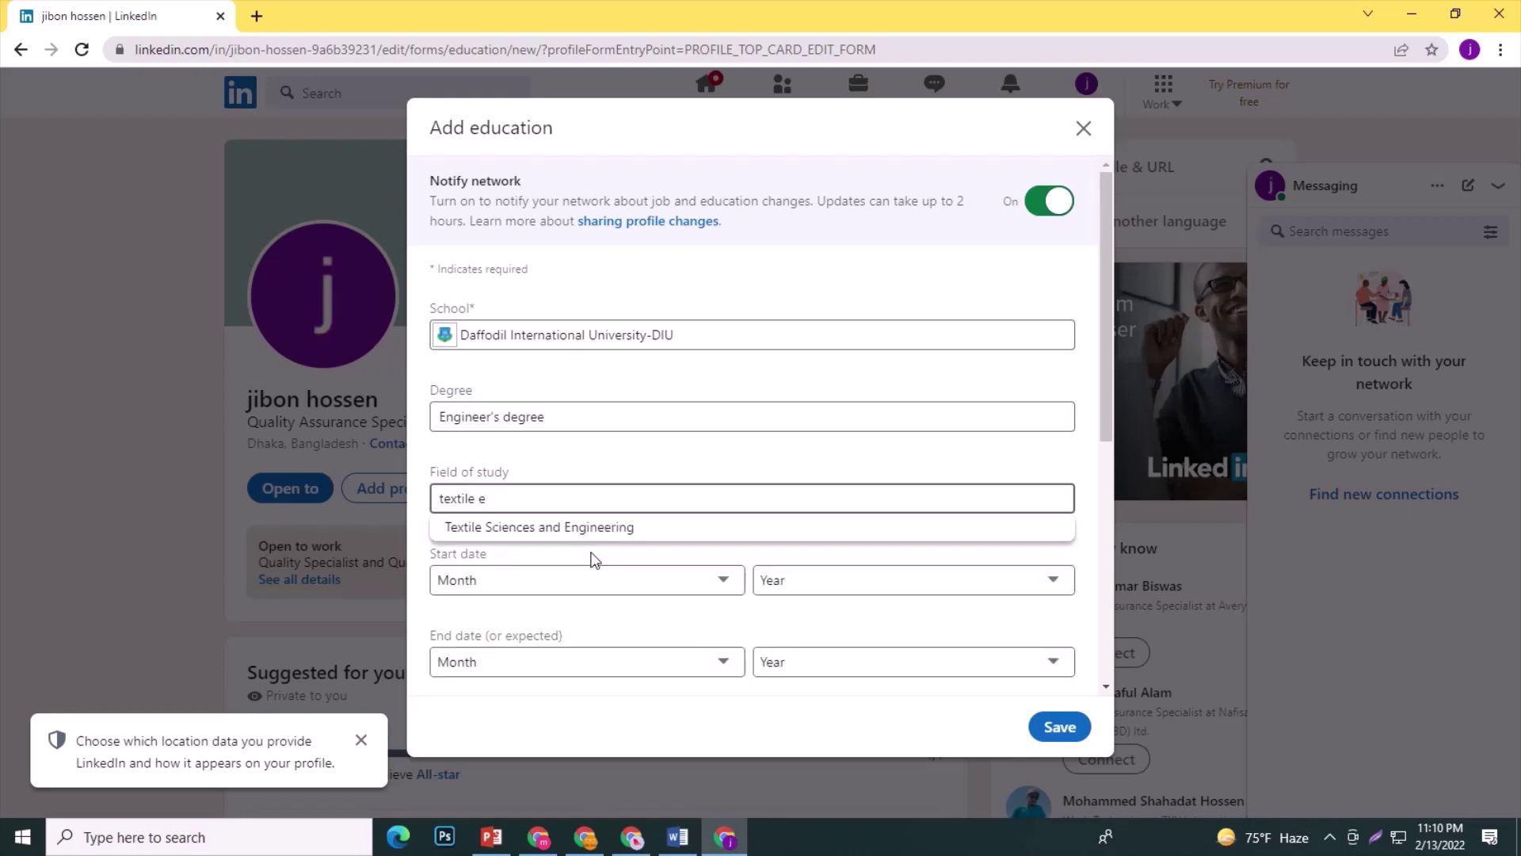
{"action": "left_click", "coordinate": [620, 527]}
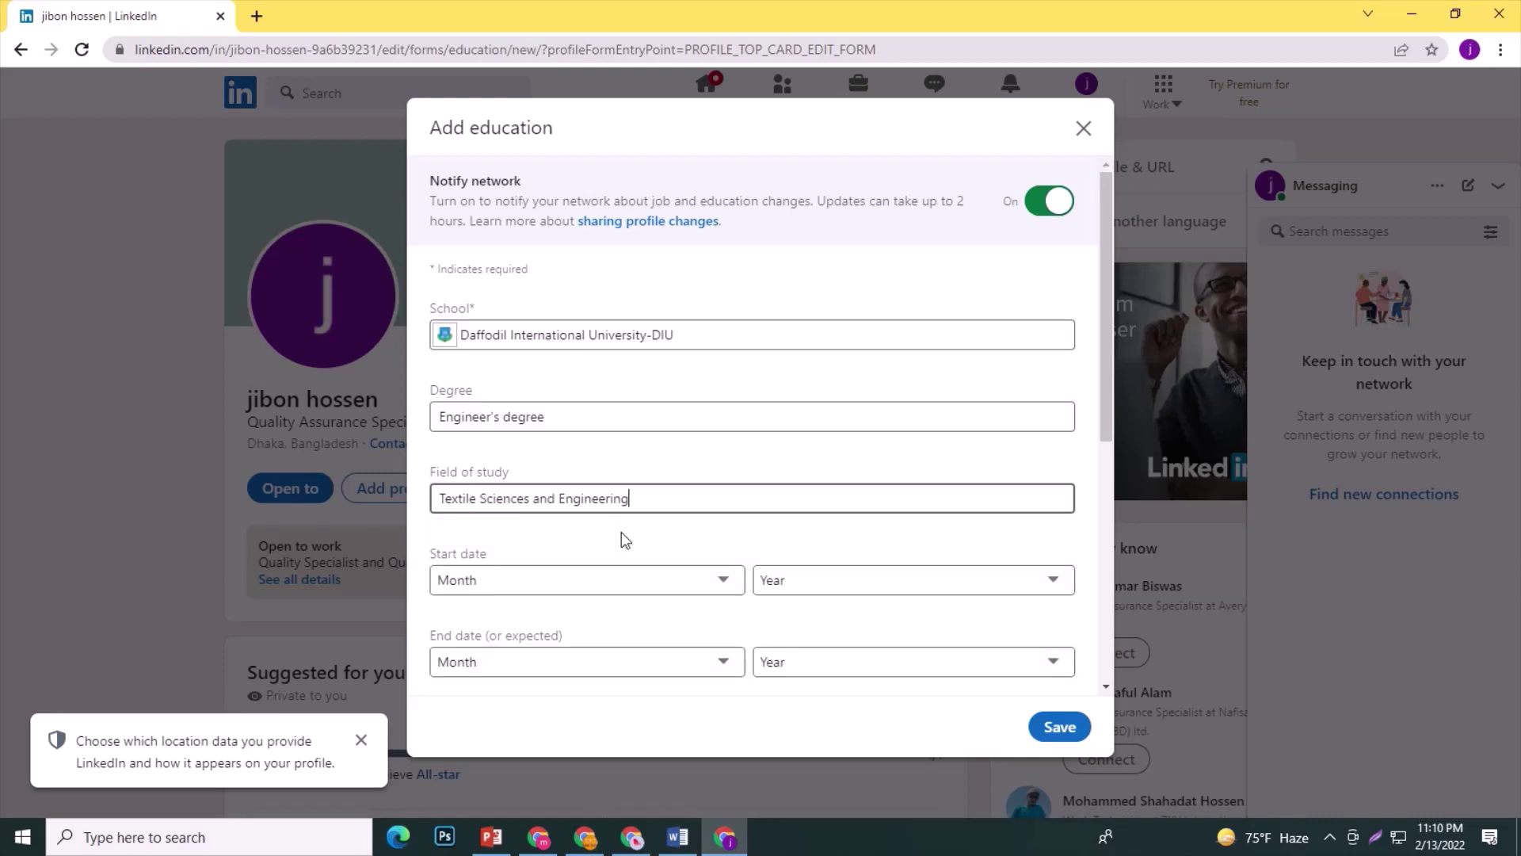
Set the education dates to January 2011 through January 2014.
{"action": "left_click", "coordinate": [720, 580]}
{"action": "left_click", "coordinate": [475, 346]}
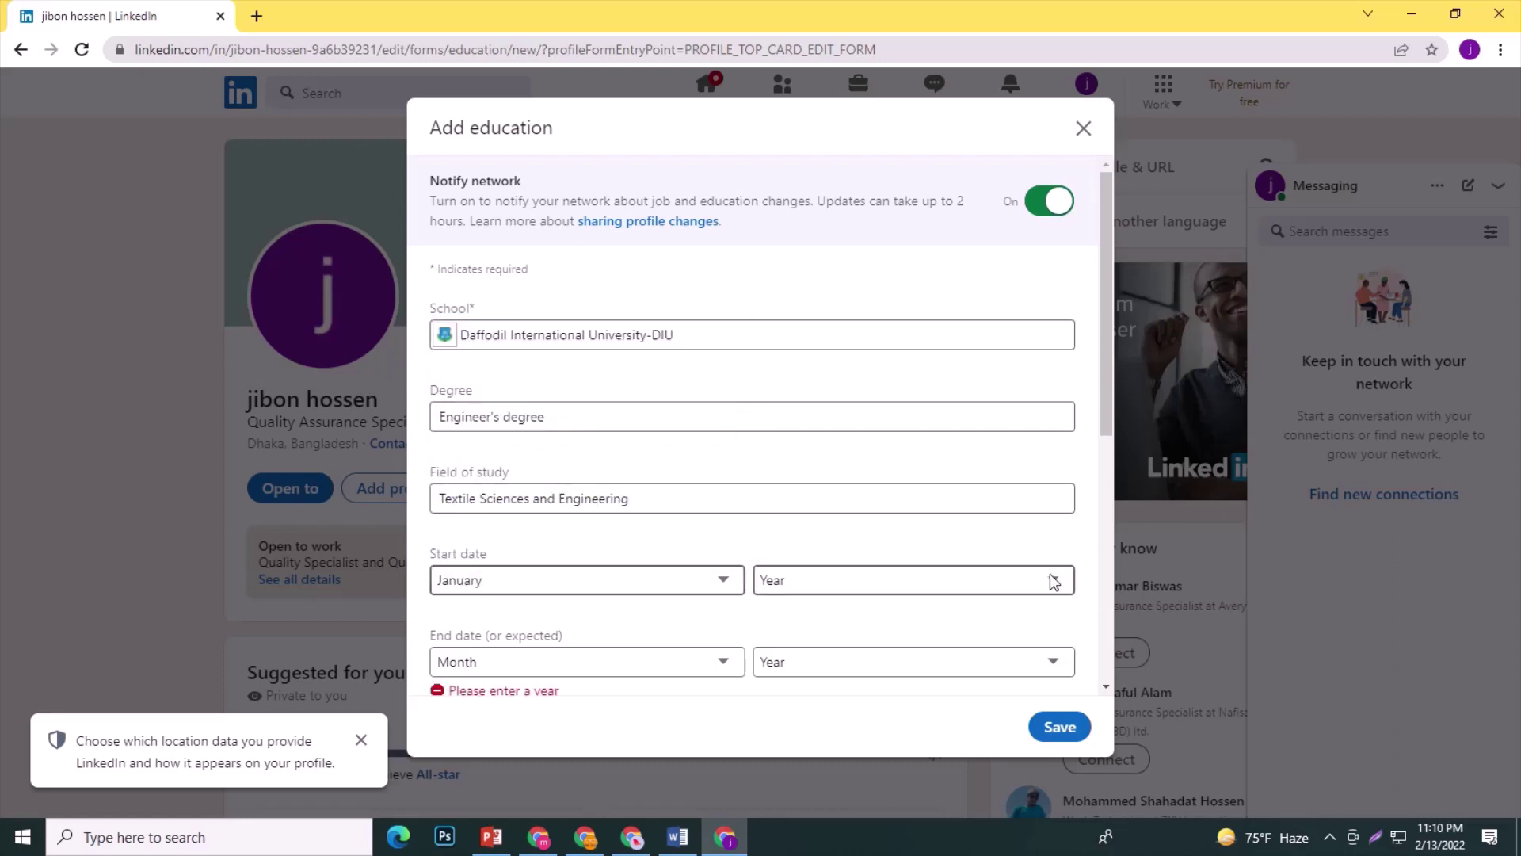
{"action": "left_click", "coordinate": [1015, 588]}
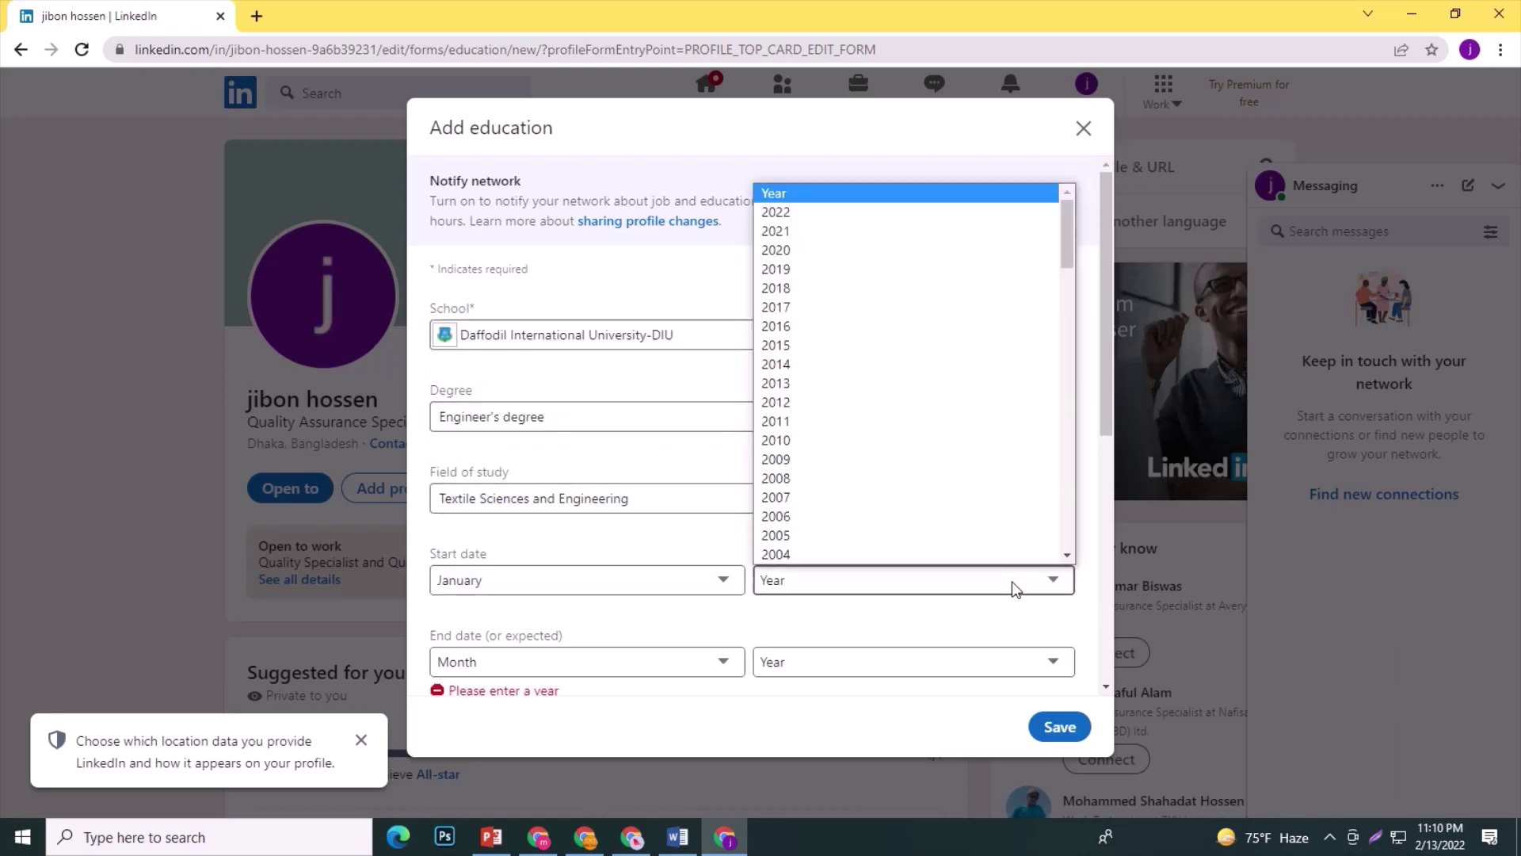
{"action": "left_click", "coordinate": [831, 438]}
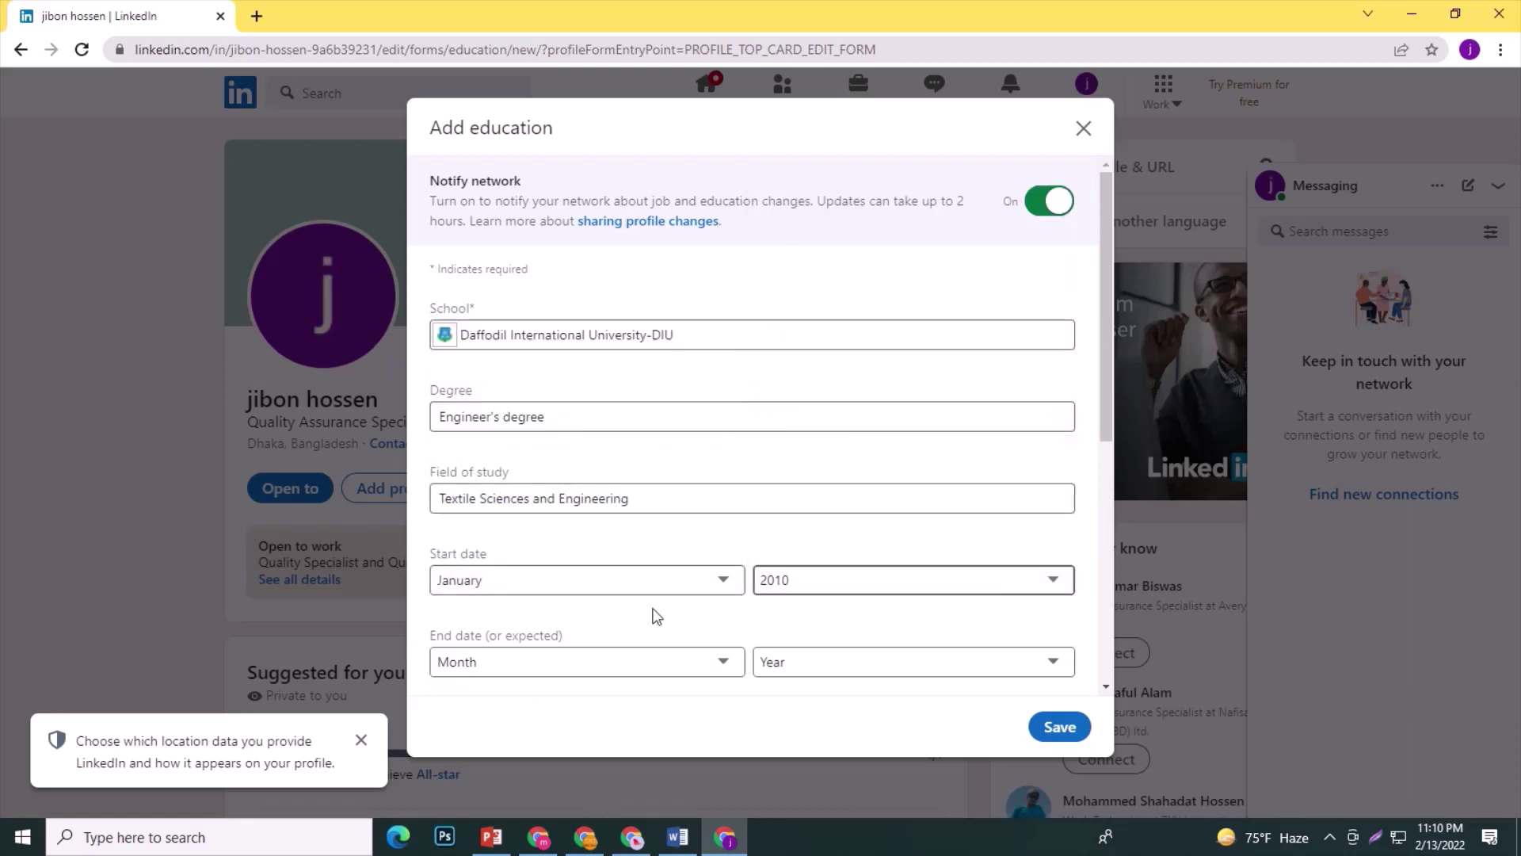
{"action": "left_click", "coordinate": [688, 674]}
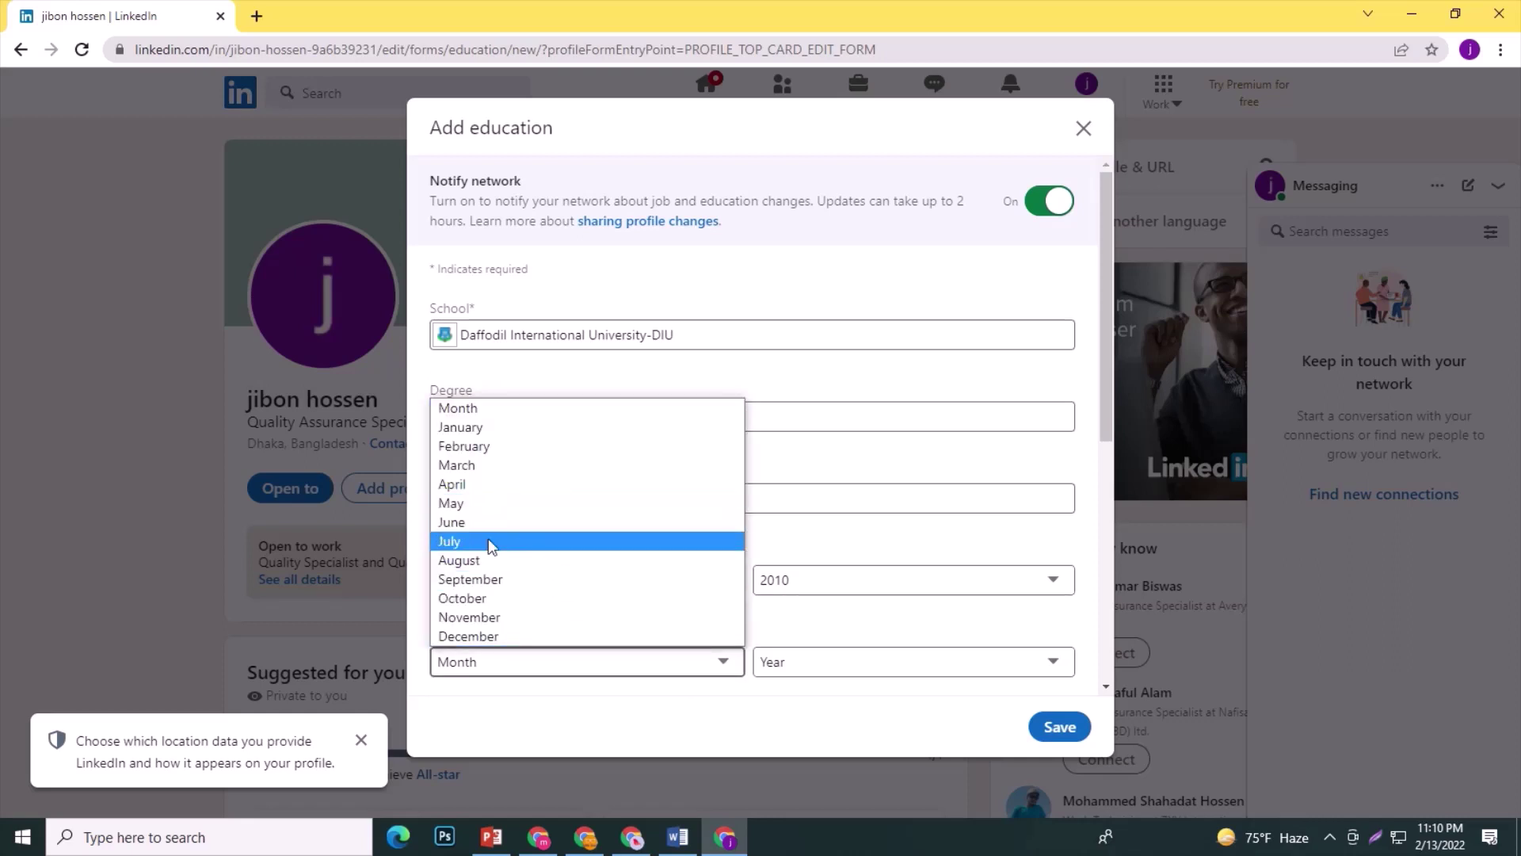
{"action": "left_click", "coordinate": [495, 428]}
{"action": "left_click", "coordinate": [979, 666]}
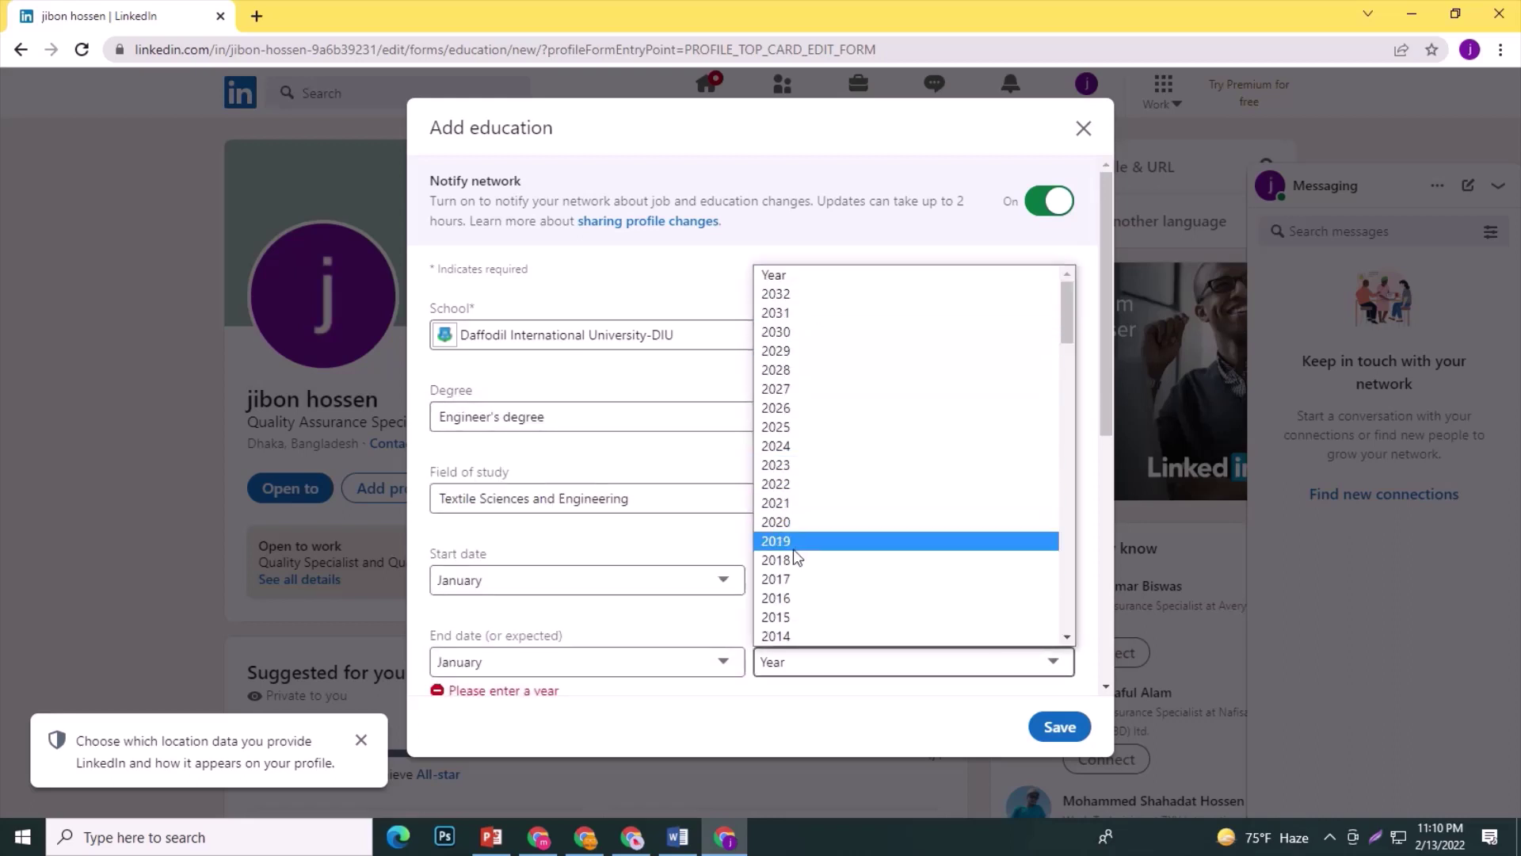
{"action": "left_click", "coordinate": [784, 636]}
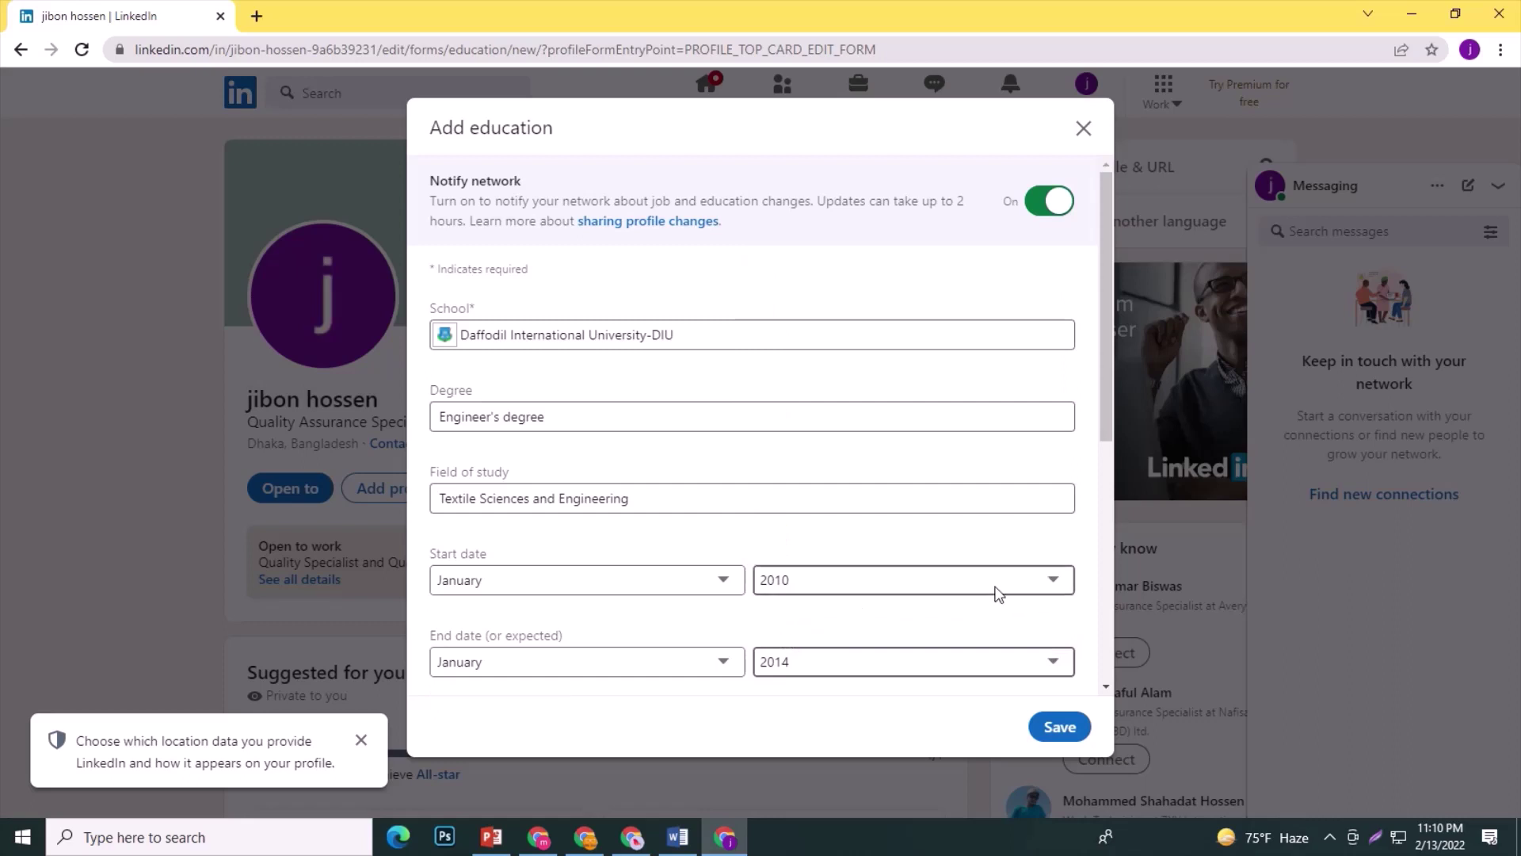
{"action": "left_click", "coordinate": [1023, 584]}
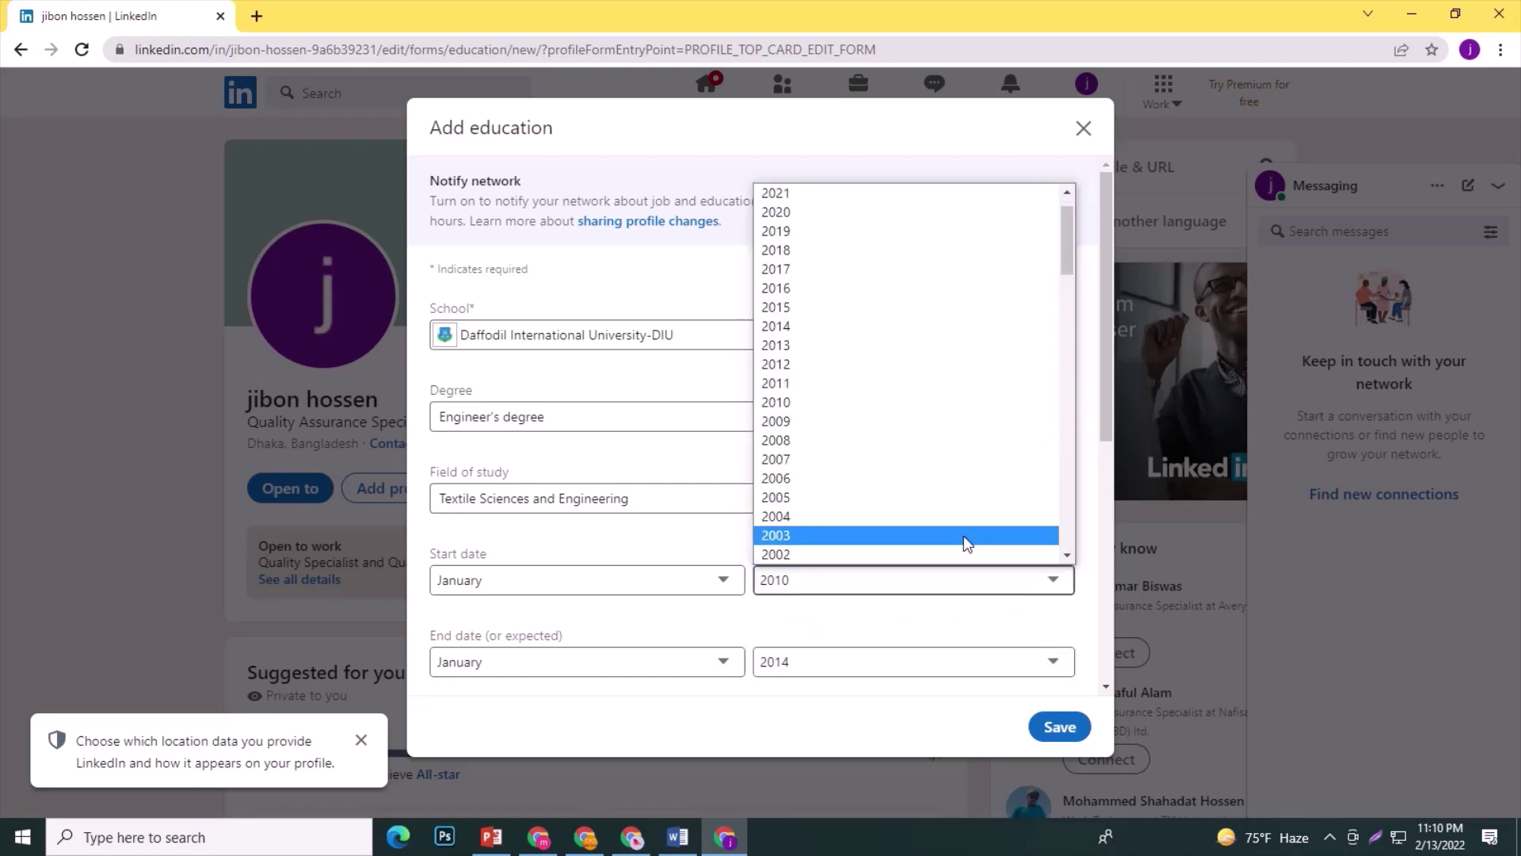
{"action": "left_click", "coordinate": [801, 385]}
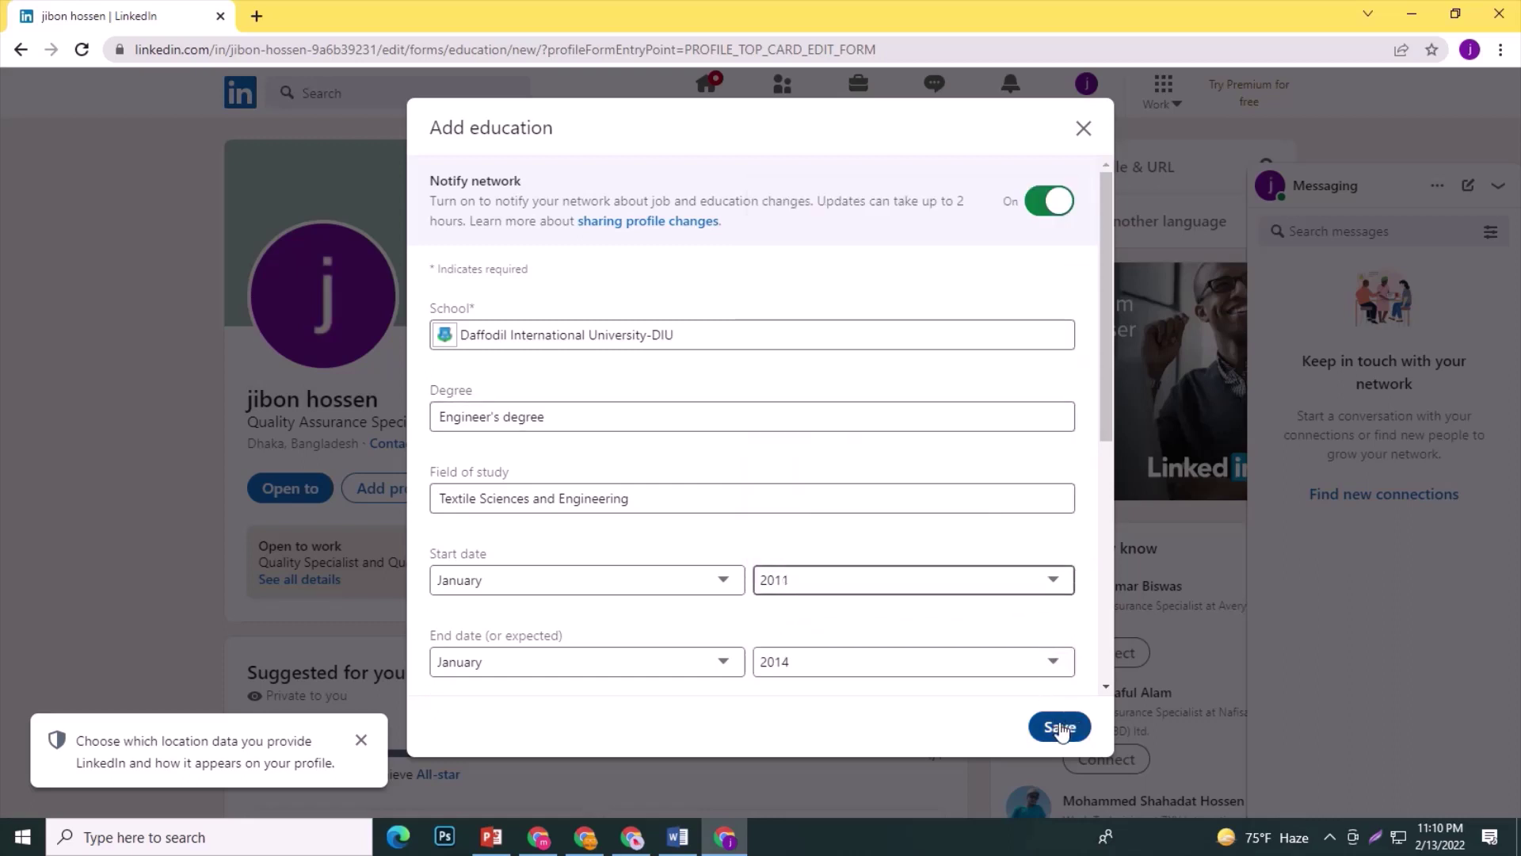
Enter grade A and dismiss the location-data notice.
{"action": "scroll", "coordinate": [659, 634], "scroll_direction": "down", "scroll_amount": 2}
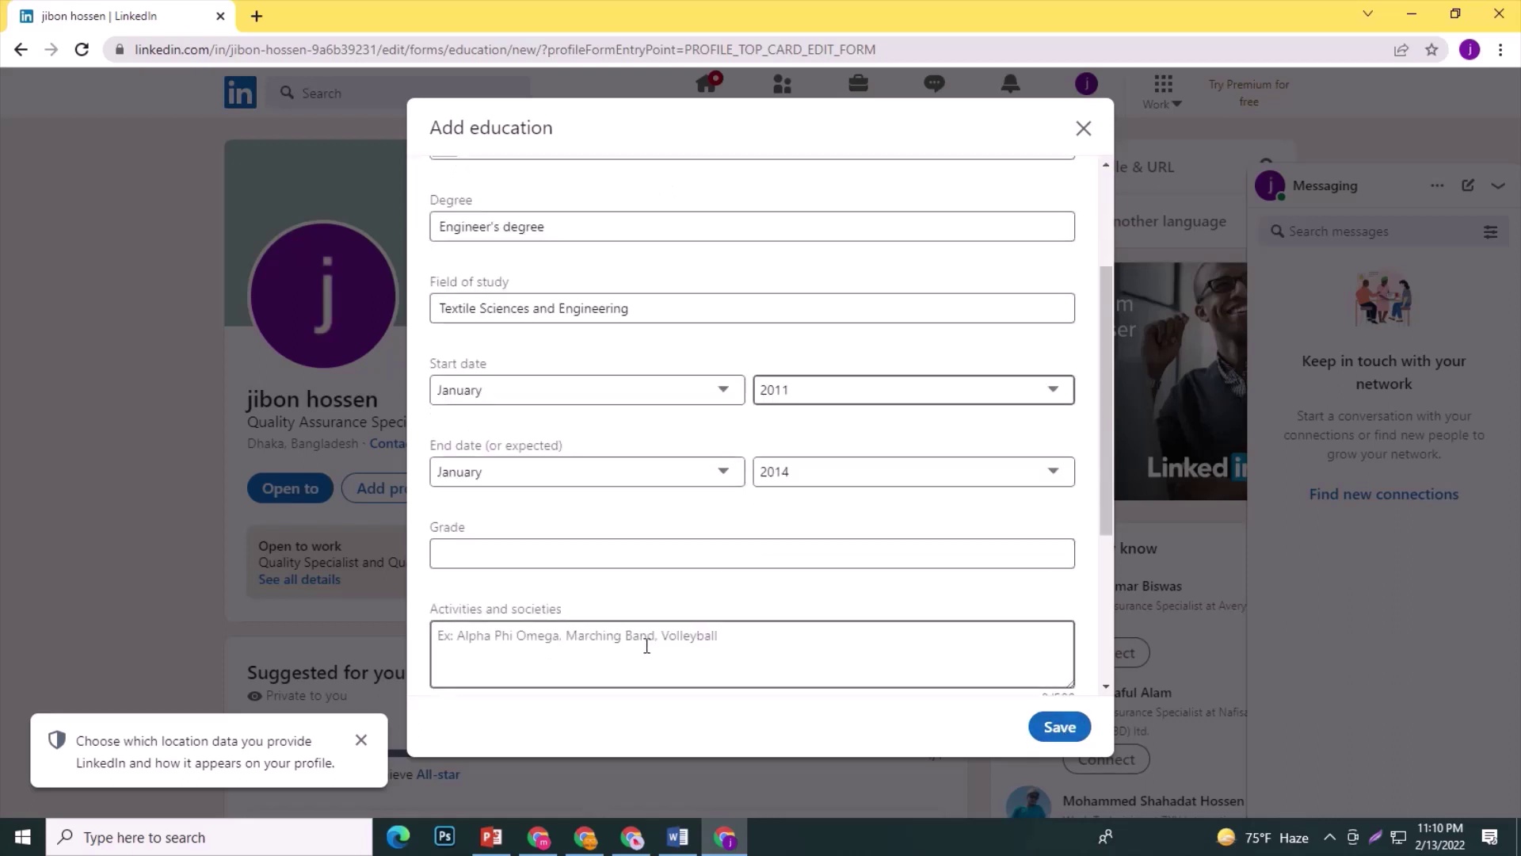
{"action": "left_click", "coordinate": [564, 554]}
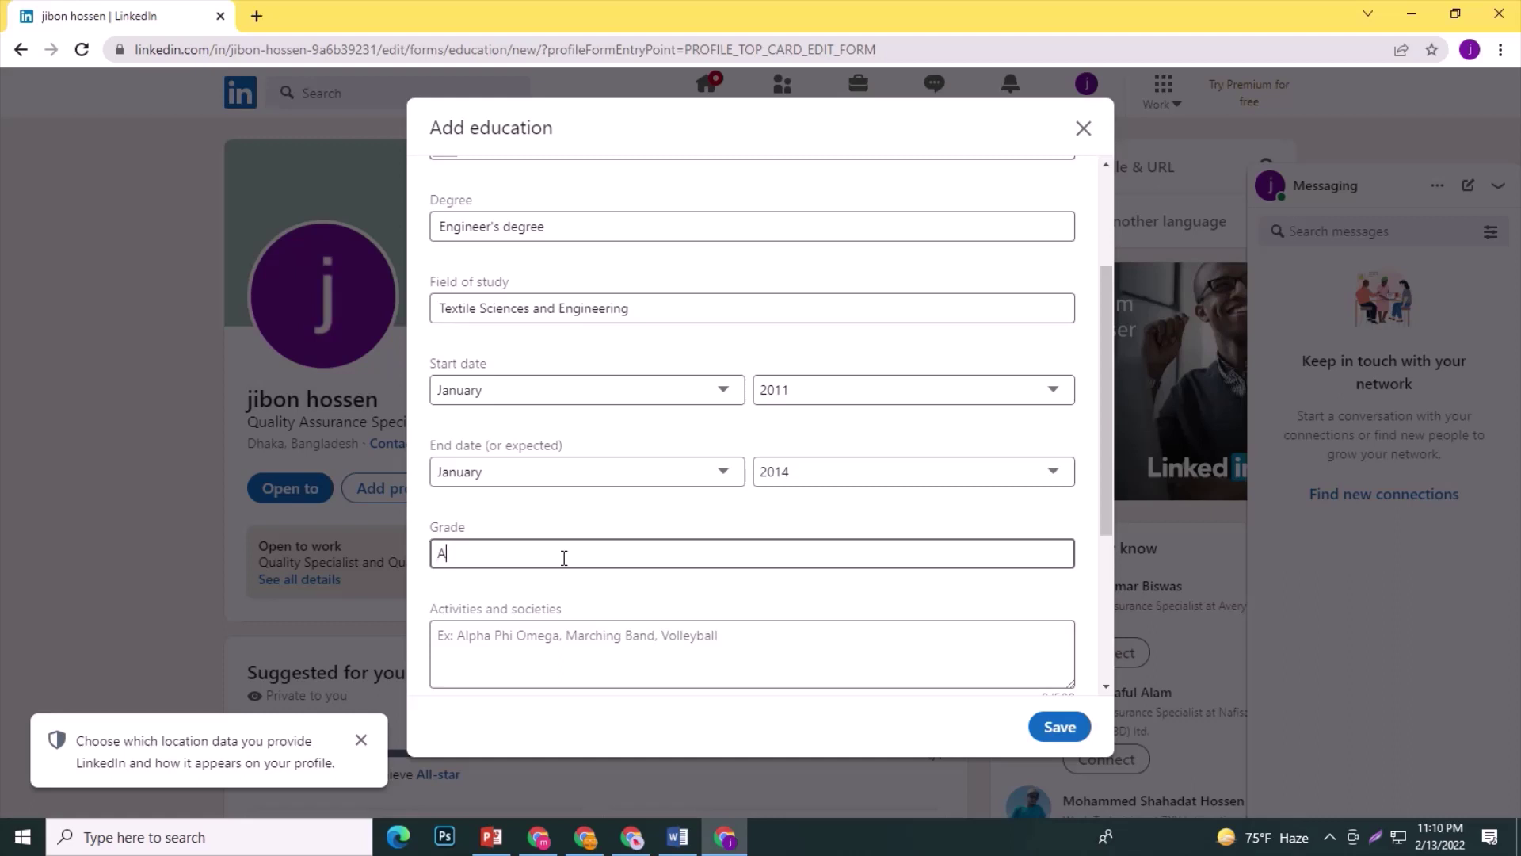
{"action": "scroll", "coordinate": [587, 563], "scroll_direction": "down", "scroll_amount": 1}
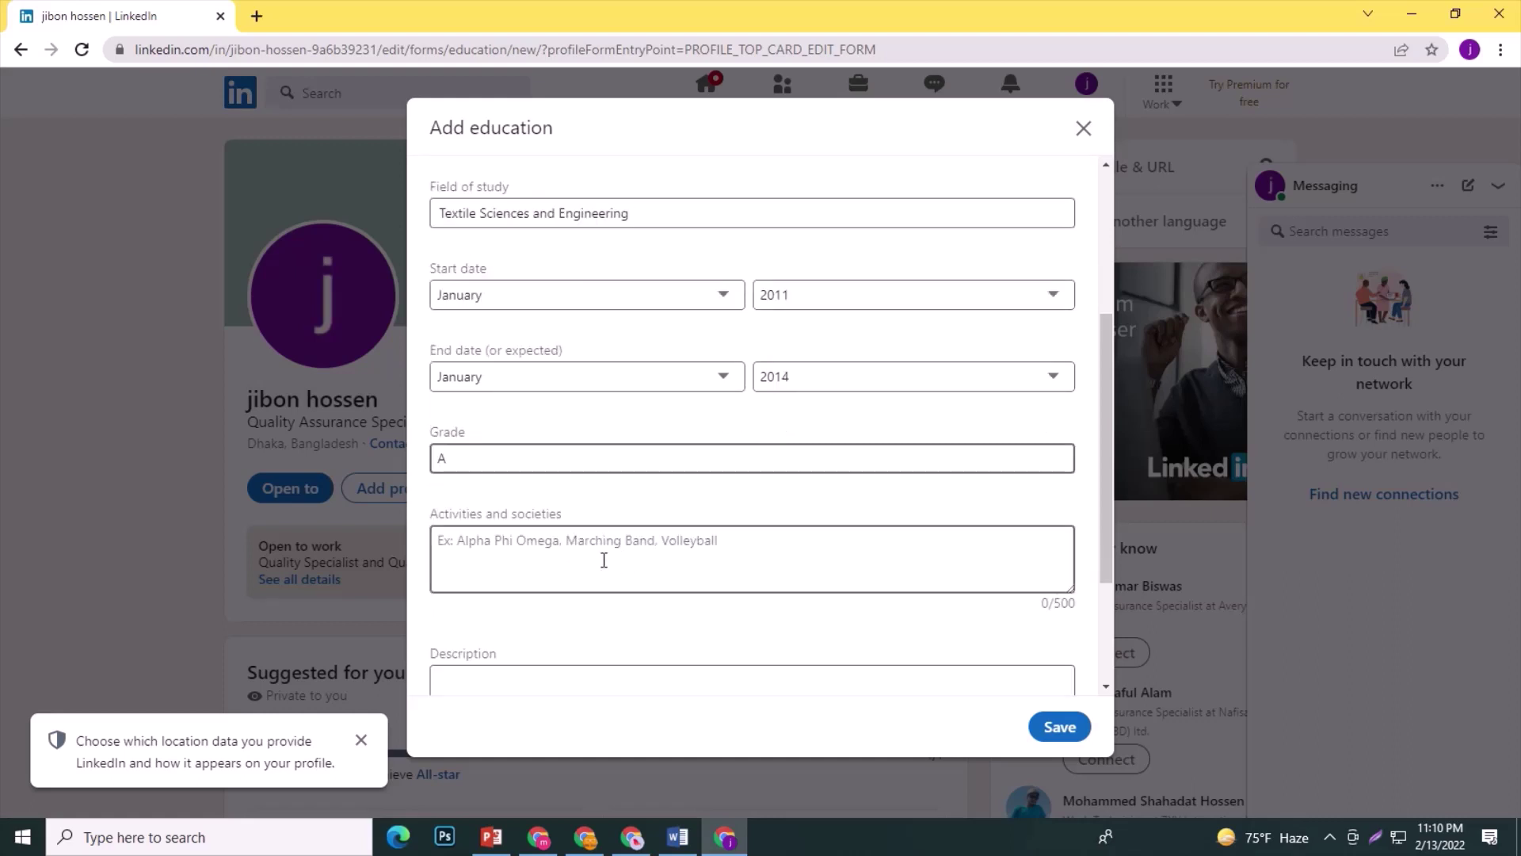
{"action": "left_click", "coordinate": [361, 745]}
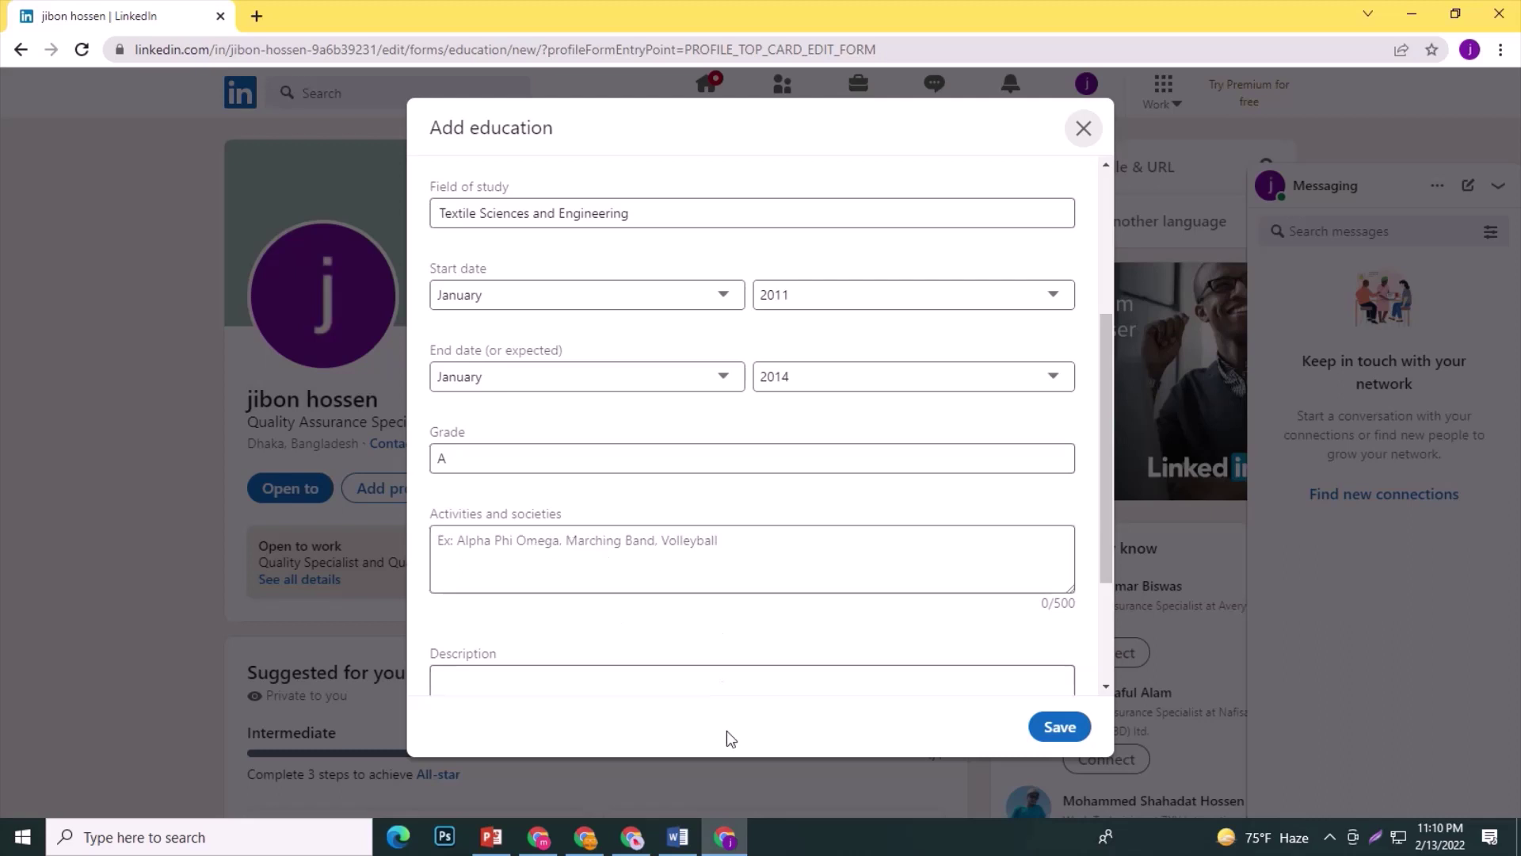
{"action": "scroll", "coordinate": [663, 665], "scroll_direction": "down", "scroll_amount": 1}
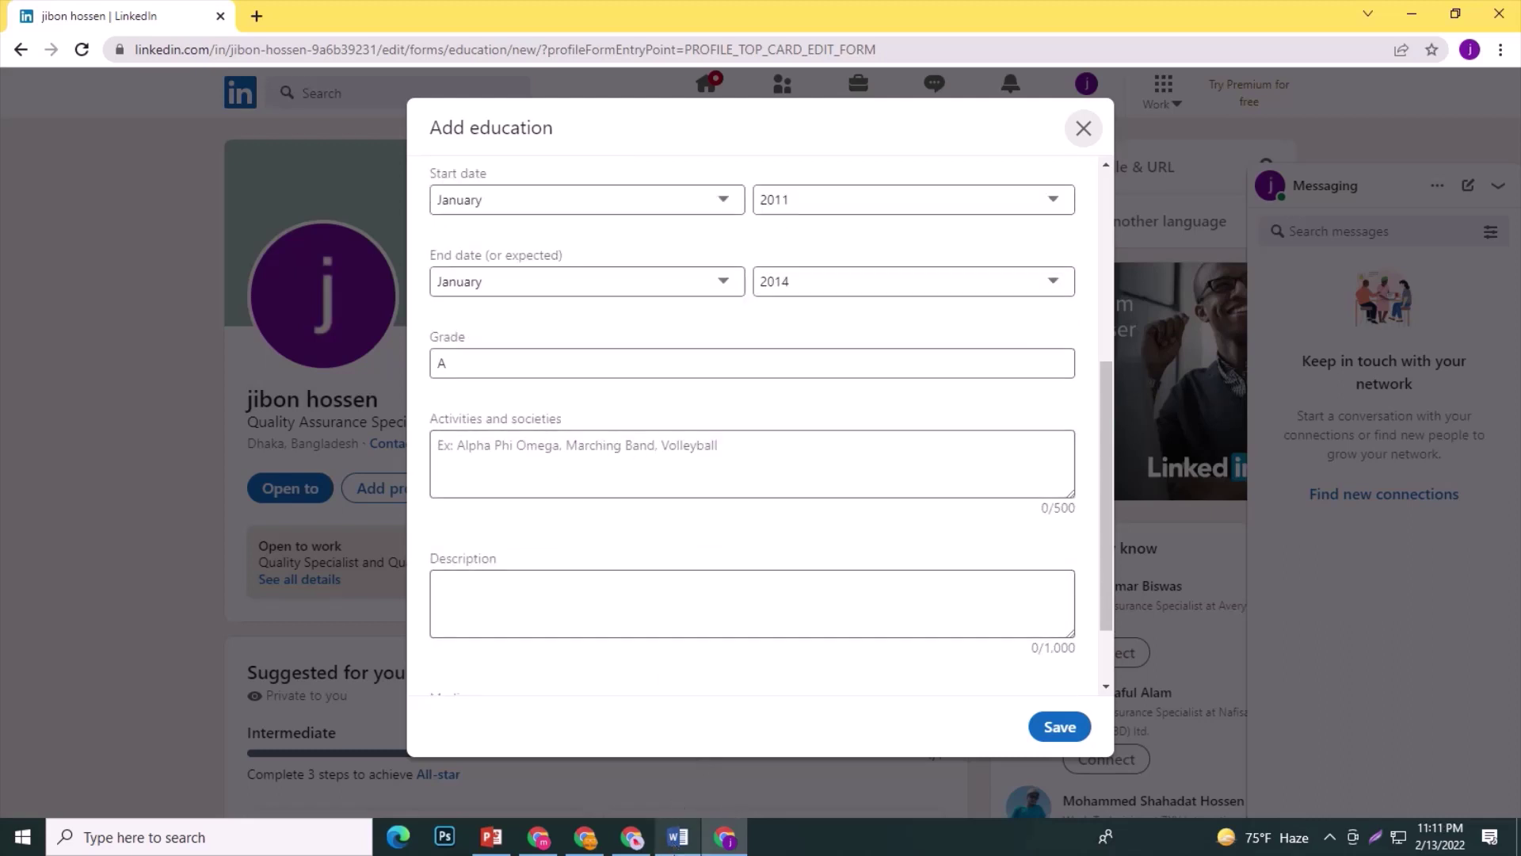
{"action": "left_click", "coordinate": [672, 841]}
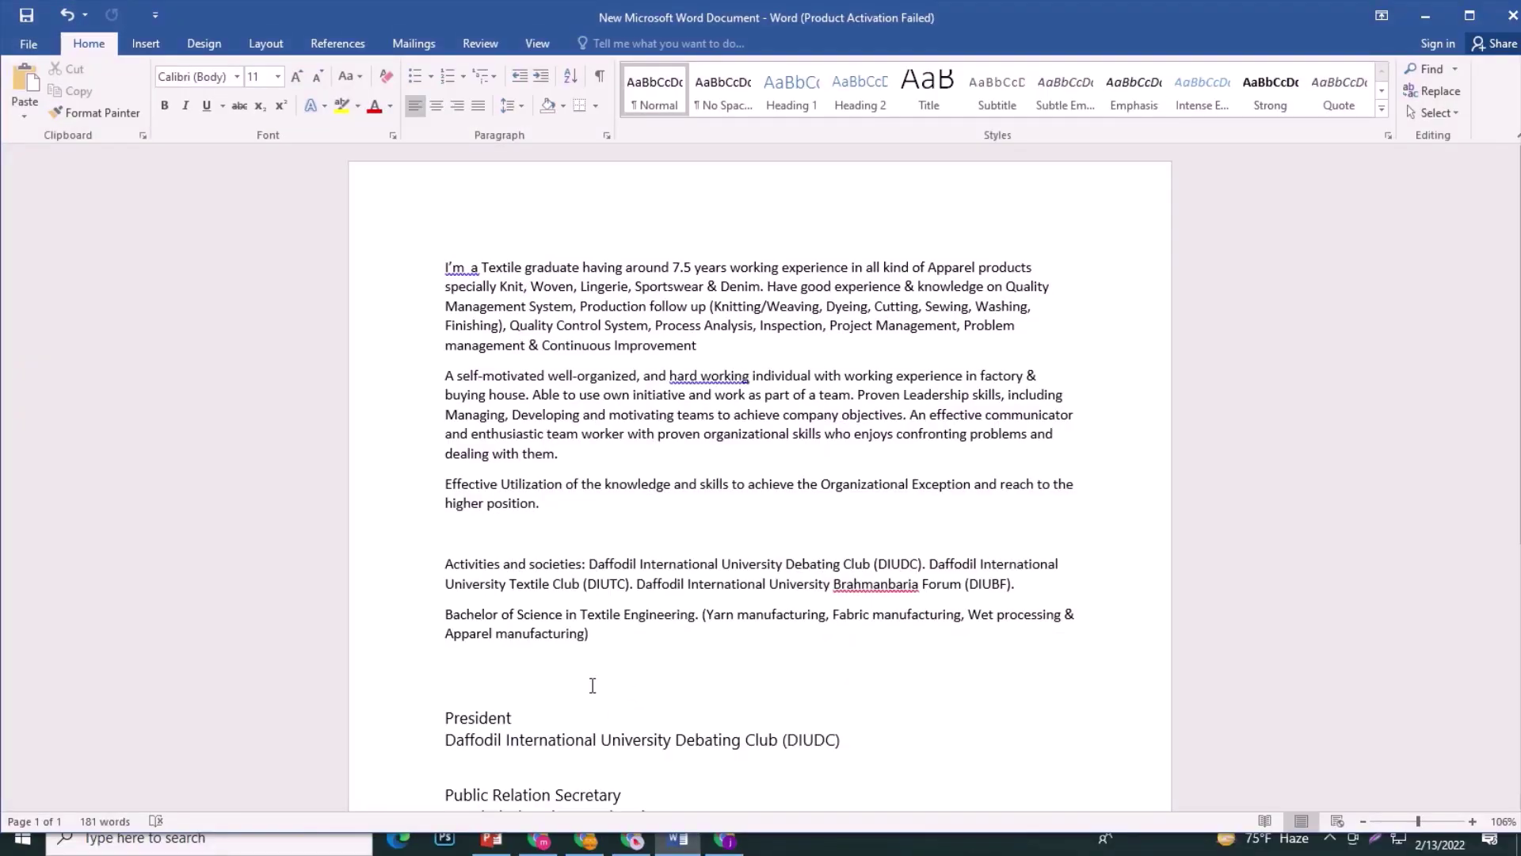
Copy the three club names after 'Activities and societies:' from the Word draft.
{"action": "left_click_drag", "start_coordinate": [1037, 587], "coordinate": [589, 564]}
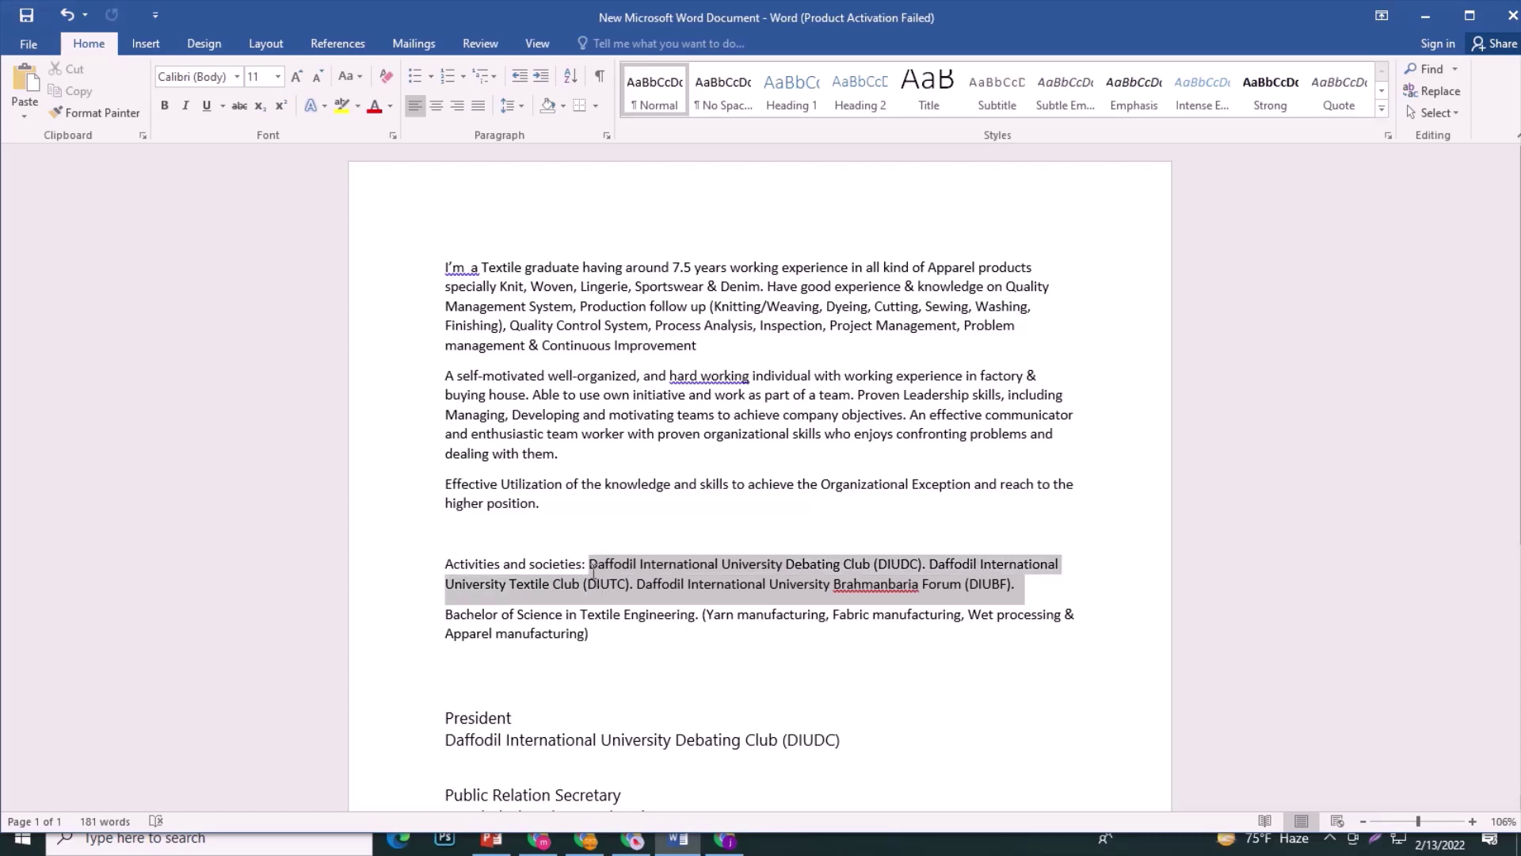
{"action": "right_click", "coordinate": [667, 563]}
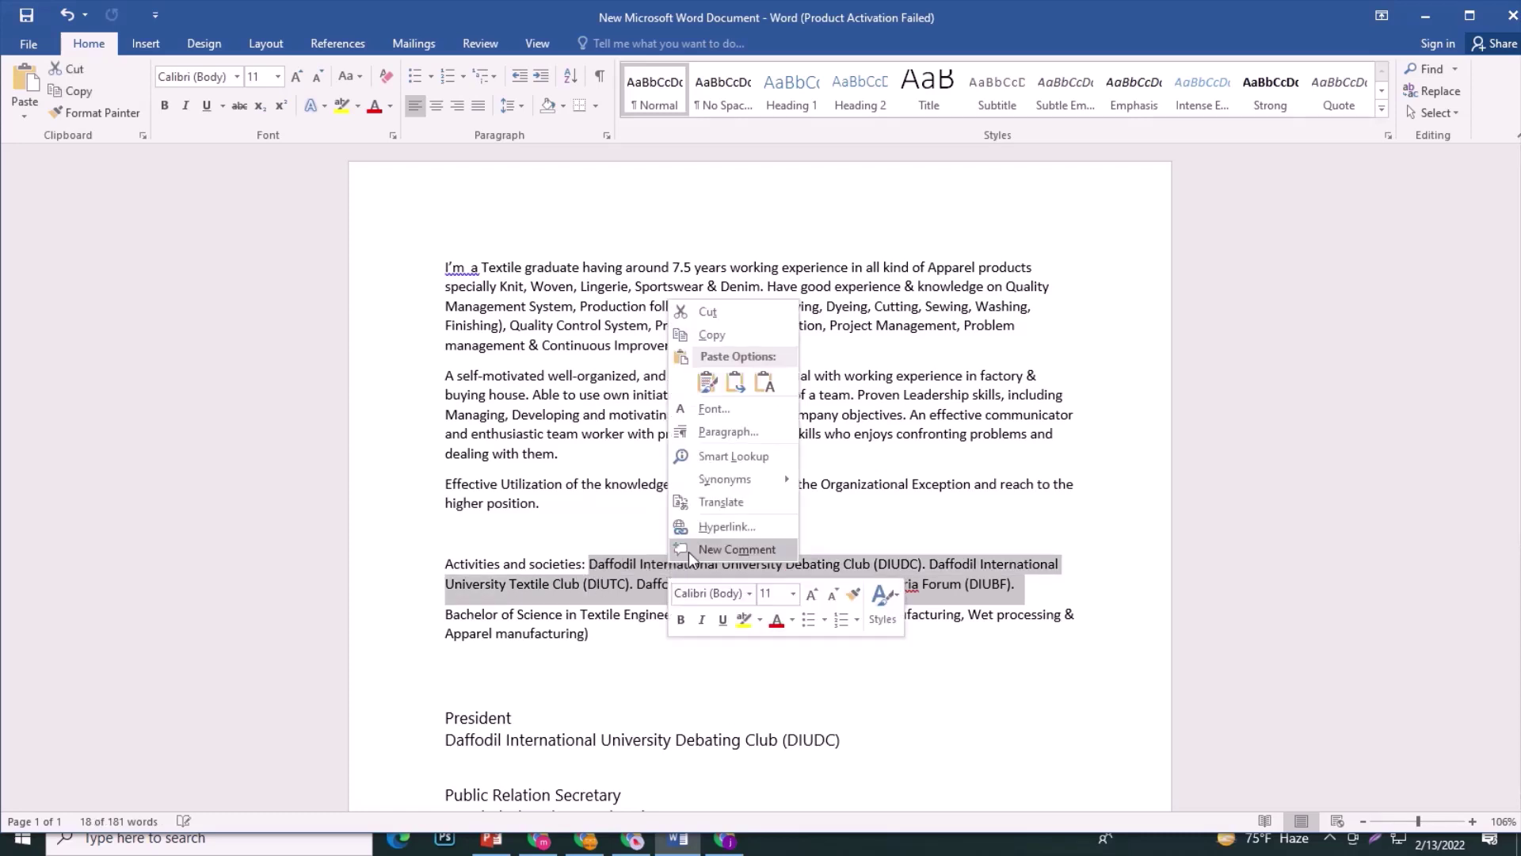
{"action": "left_click", "coordinate": [716, 335]}
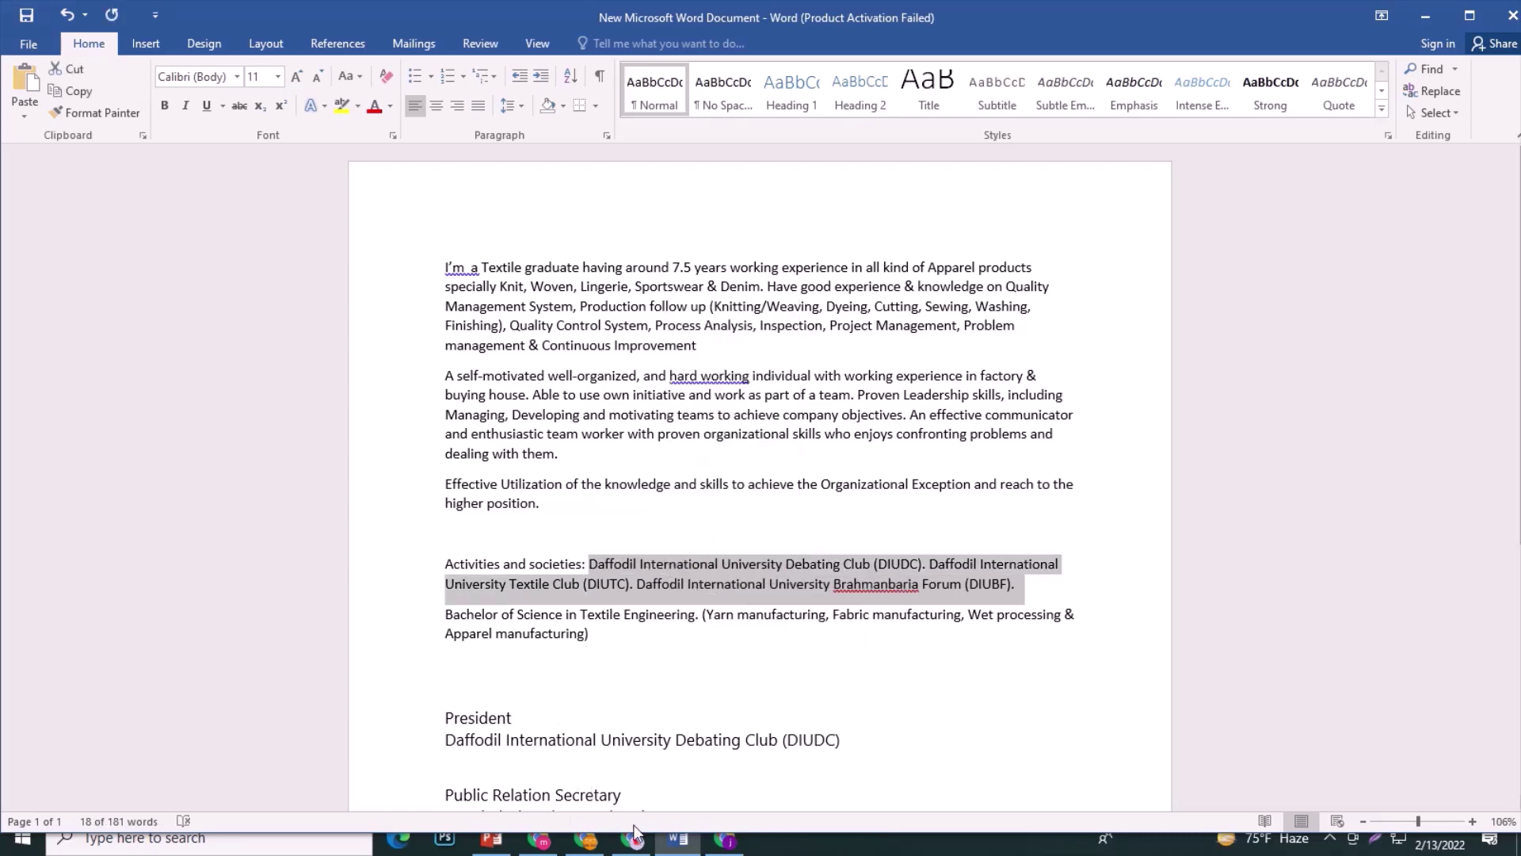
{"action": "left_click", "coordinate": [725, 840]}
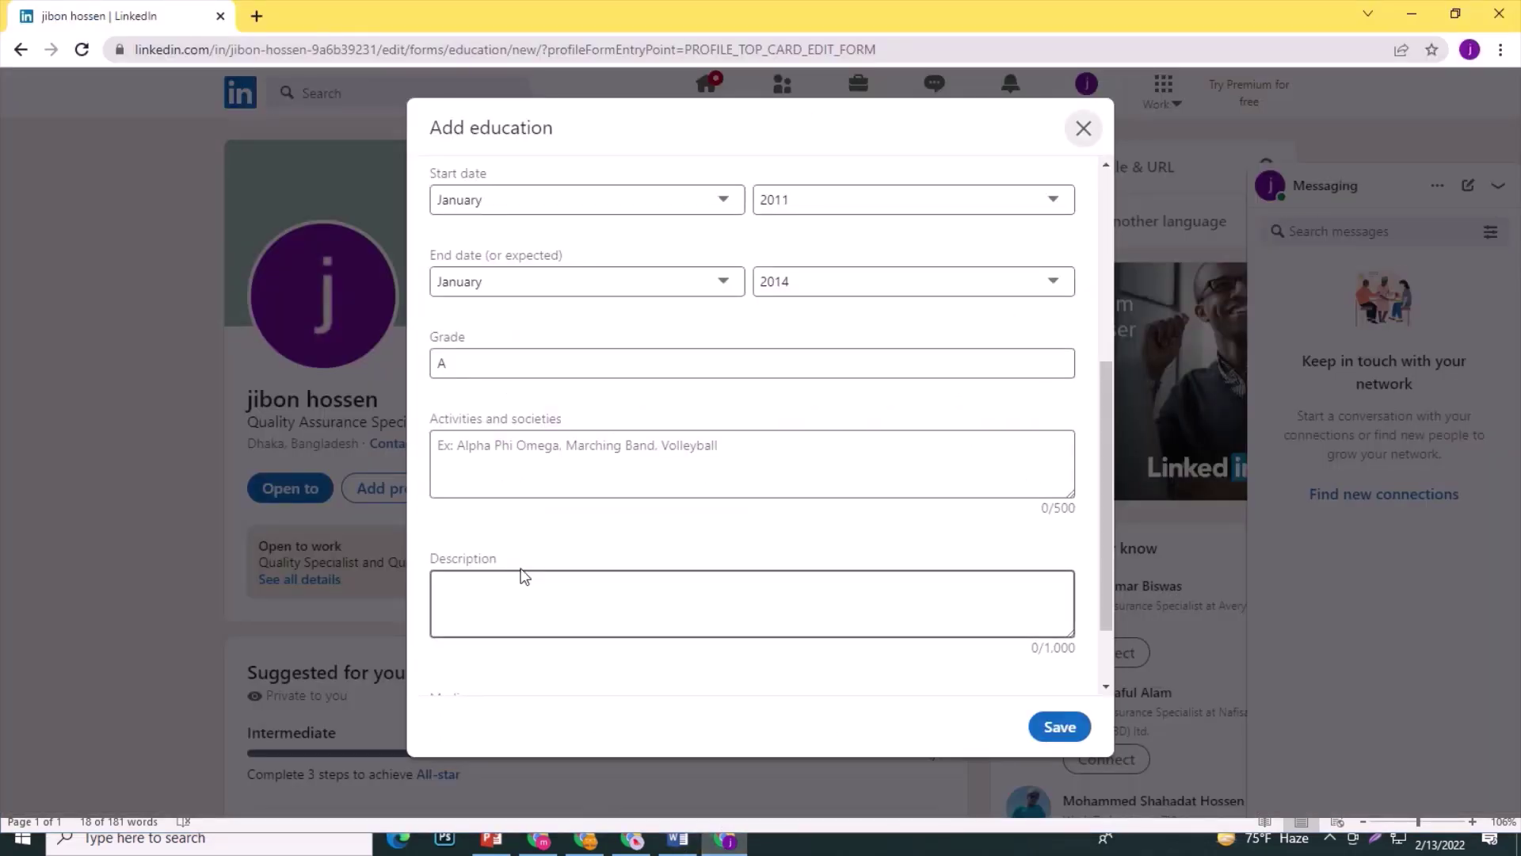
Paste the club names into Activities and societies, removing them from Description.
{"action": "left_click", "coordinate": [509, 599]}
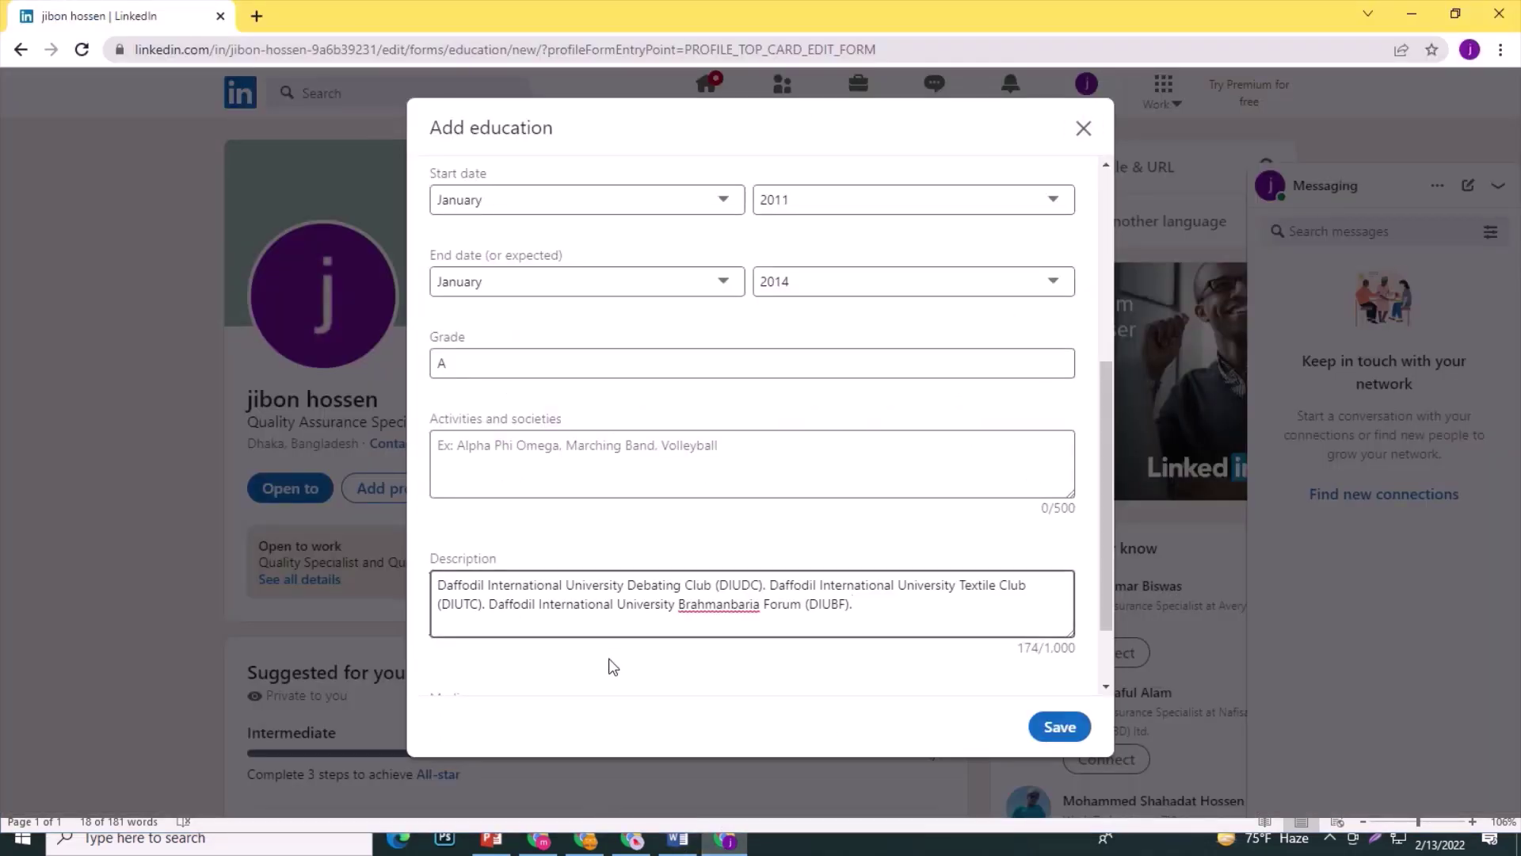
{"action": "scroll", "coordinate": [614, 668], "scroll_direction": "down", "scroll_amount": 1}
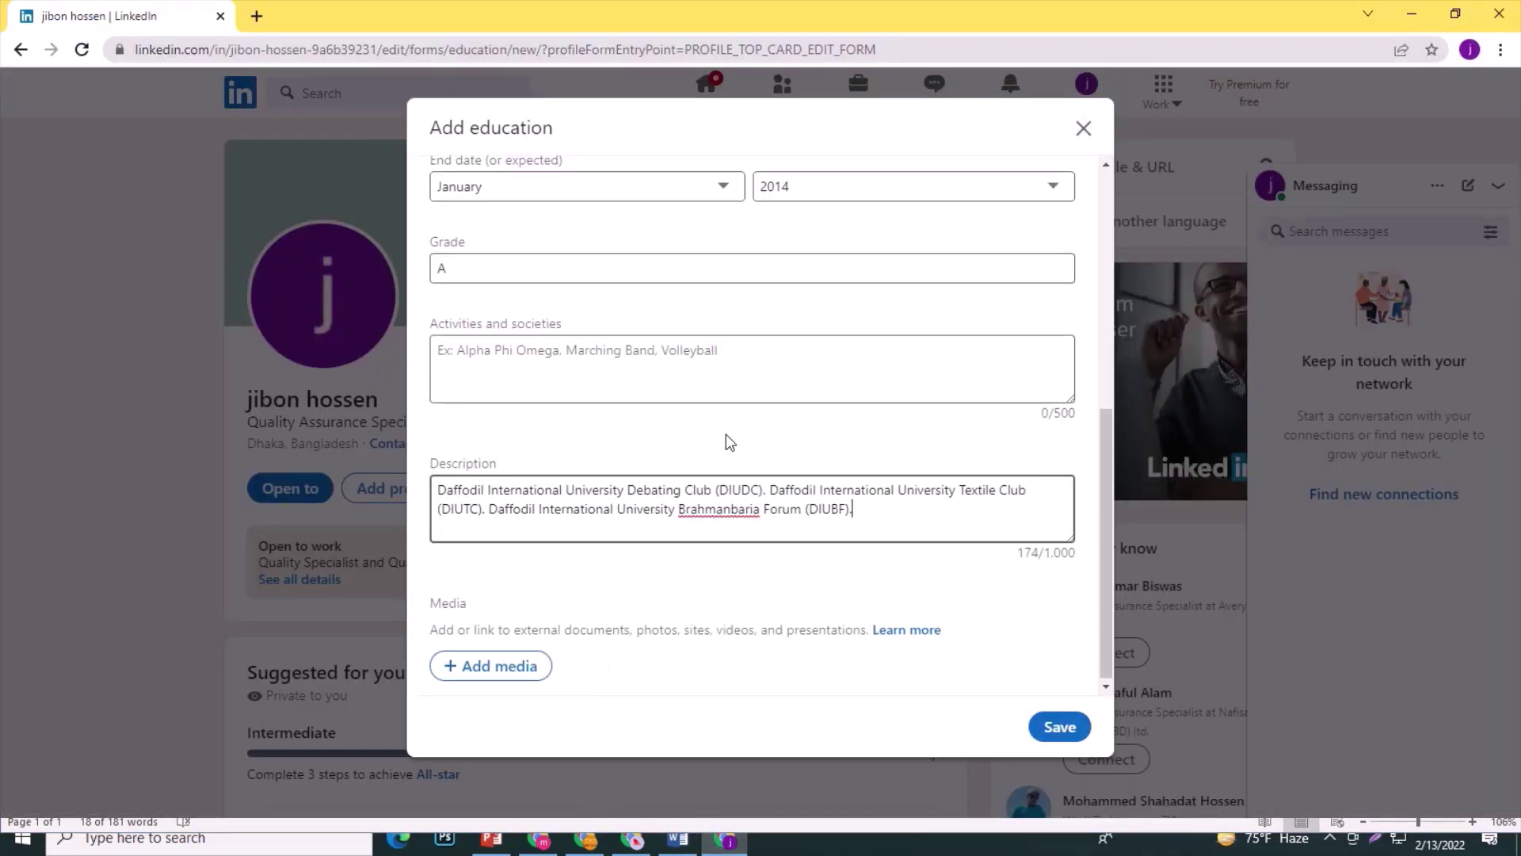
{"action": "left_click", "coordinate": [656, 346]}
{"action": "key", "text": "ctrl+v"}
{"action": "left_click_drag", "start_coordinate": [871, 519], "coordinate": [329, 489]}
{"action": "key", "text": "BackSpace"}
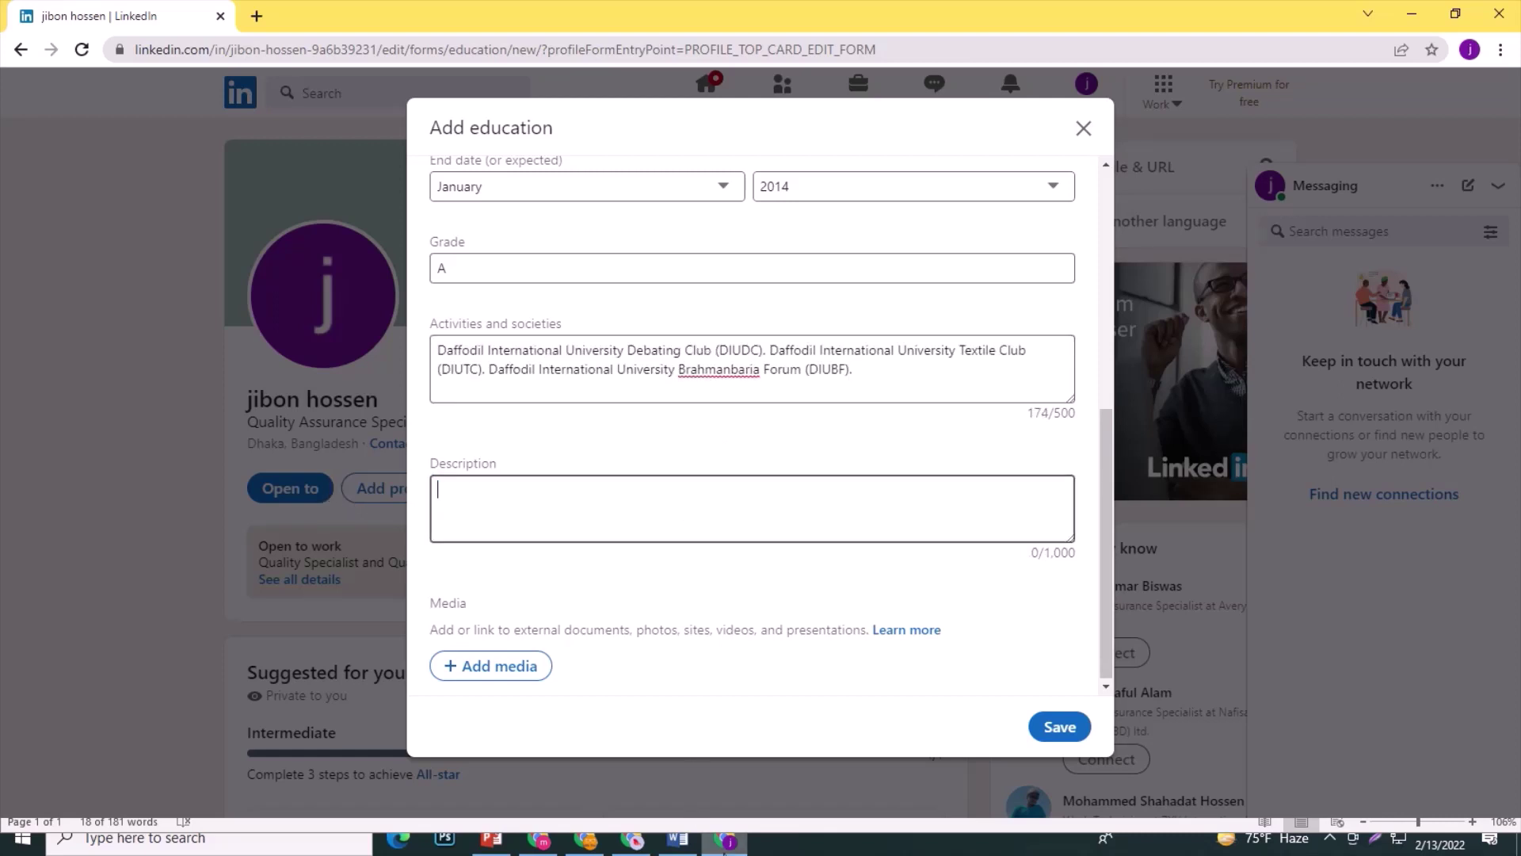
Paste the Bachelor of Science in Textile Engineering paragraph into Description and save the entry.
{"action": "left_click", "coordinate": [677, 840]}
{"action": "left_click", "coordinate": [614, 650]}
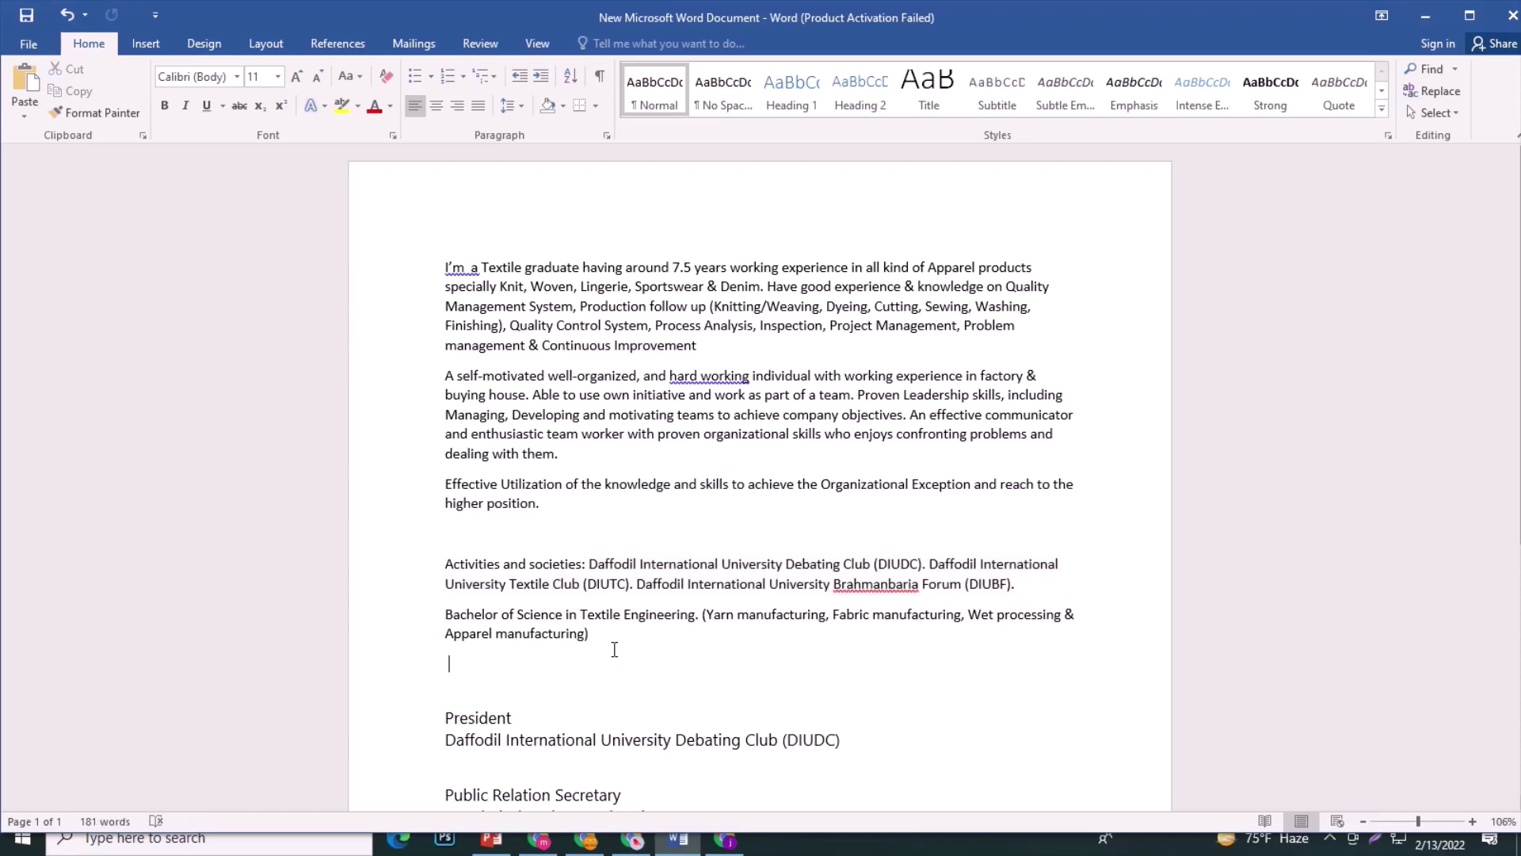
{"action": "triple_click", "coordinate": [450, 632]}
{"action": "key", "text": "ctrl+c"}
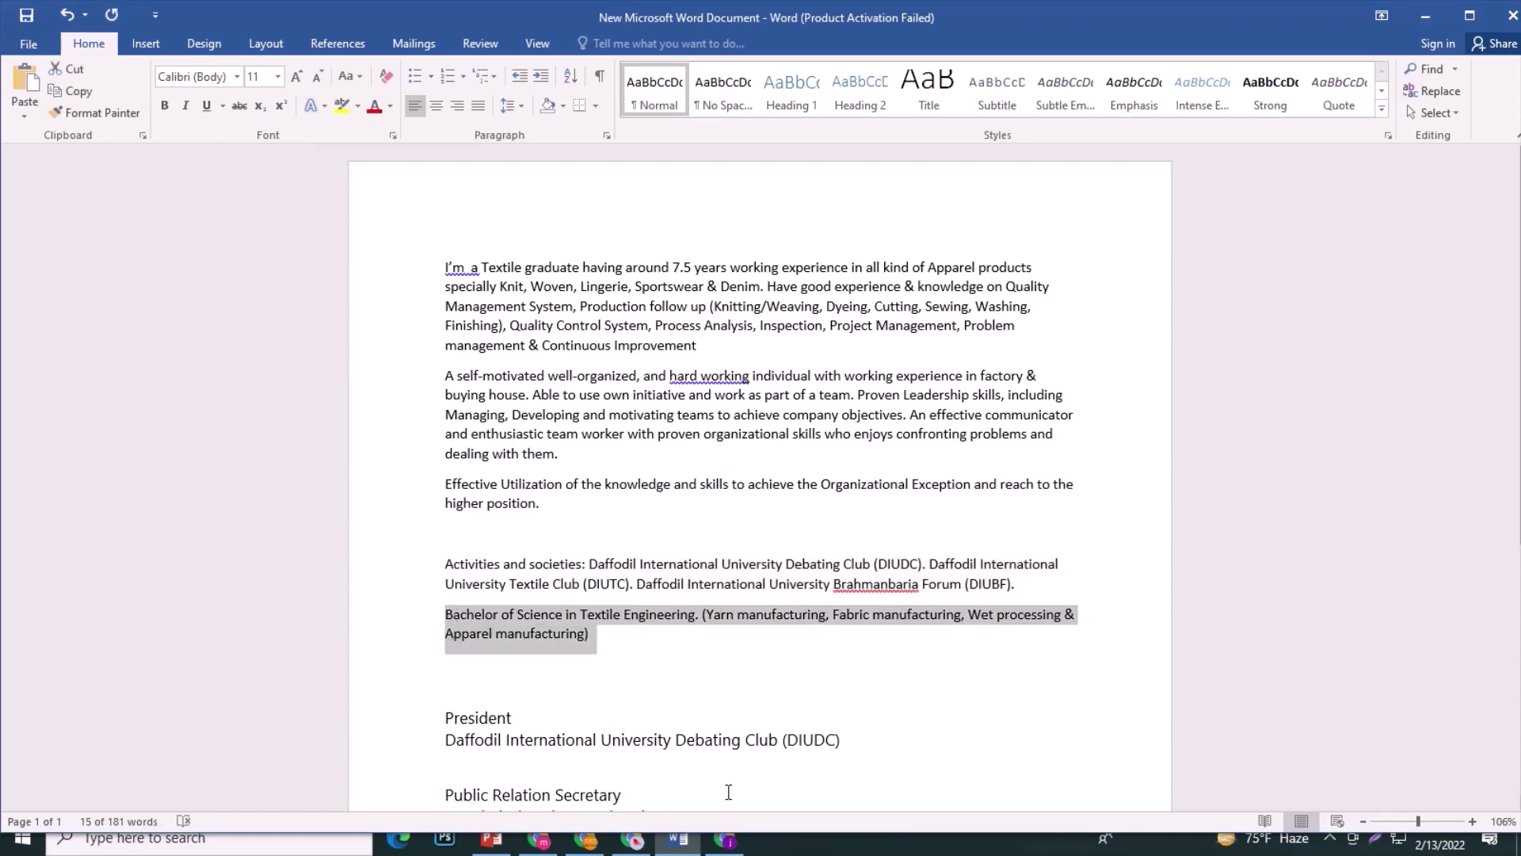
{"action": "left_click", "coordinate": [690, 838]}
{"action": "left_click", "coordinate": [689, 839]}
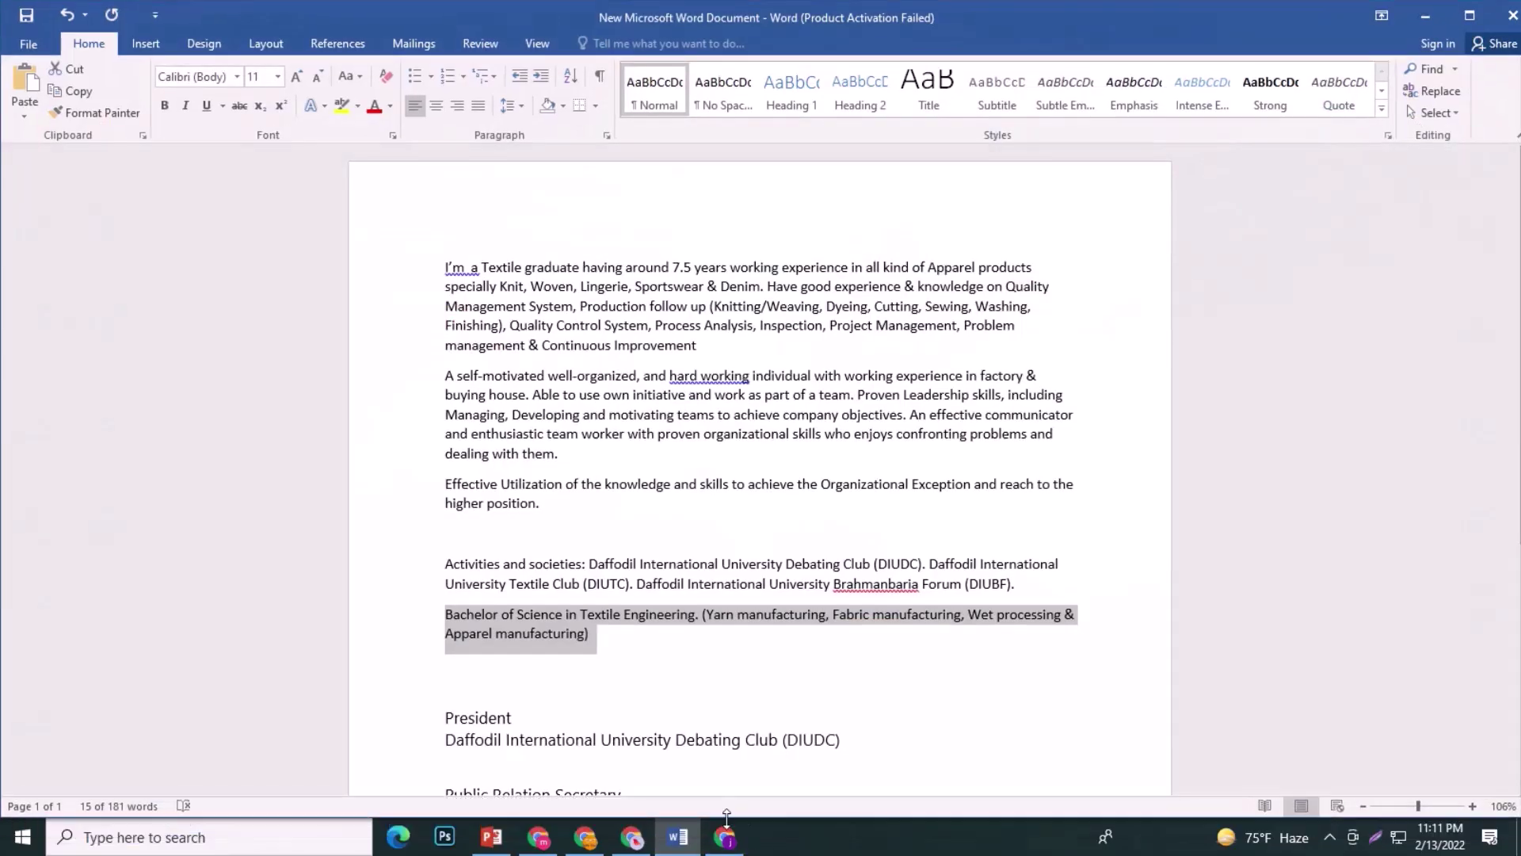
{"action": "left_click", "coordinate": [721, 839]}
{"action": "key", "text": "ctrl+v"}
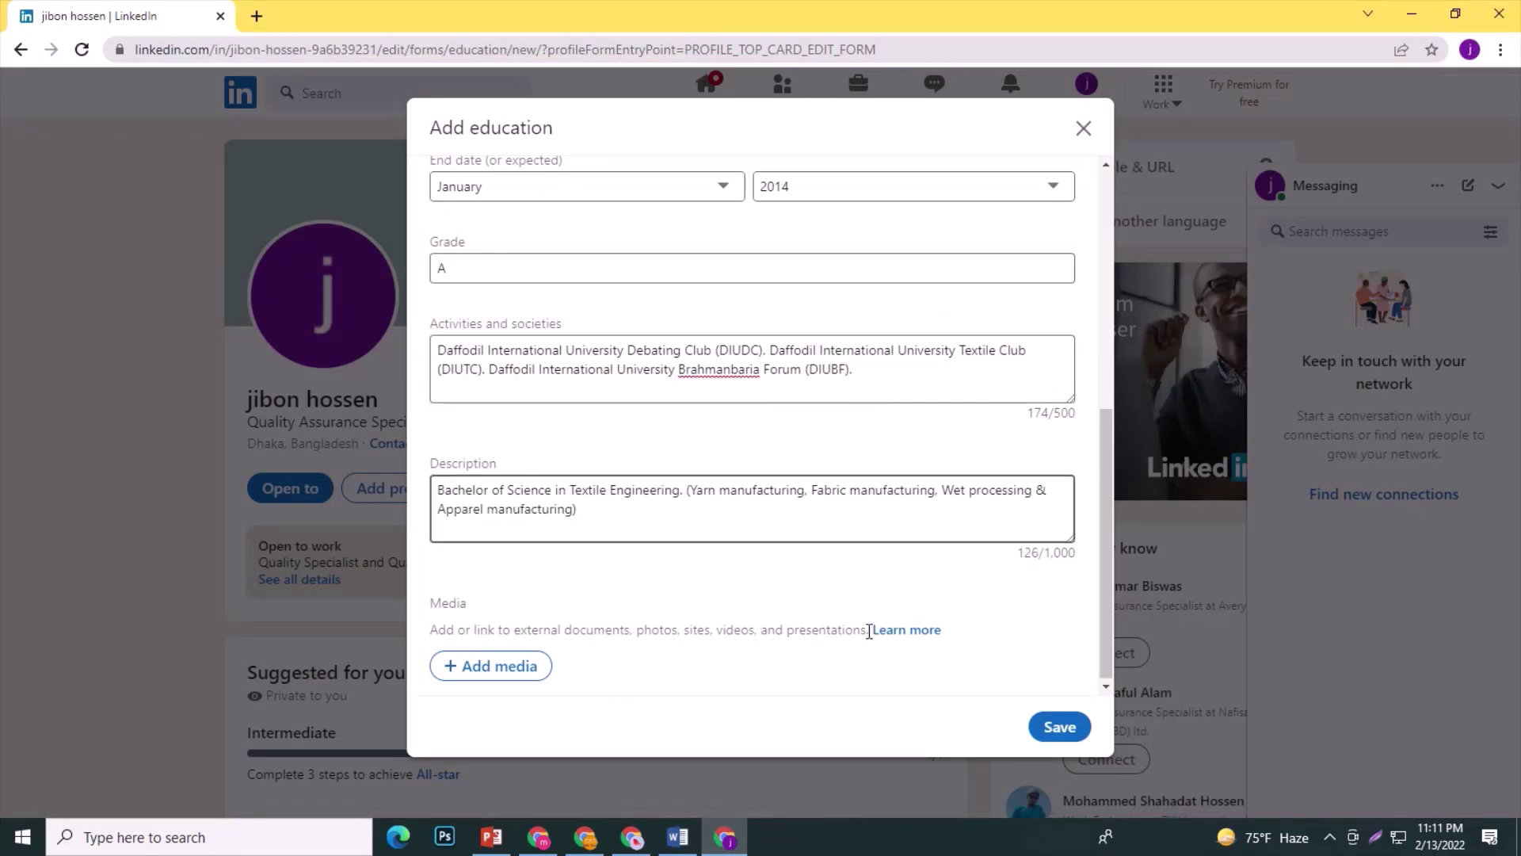
{"action": "left_click_drag", "start_coordinate": [869, 631], "coordinate": [432, 631]}
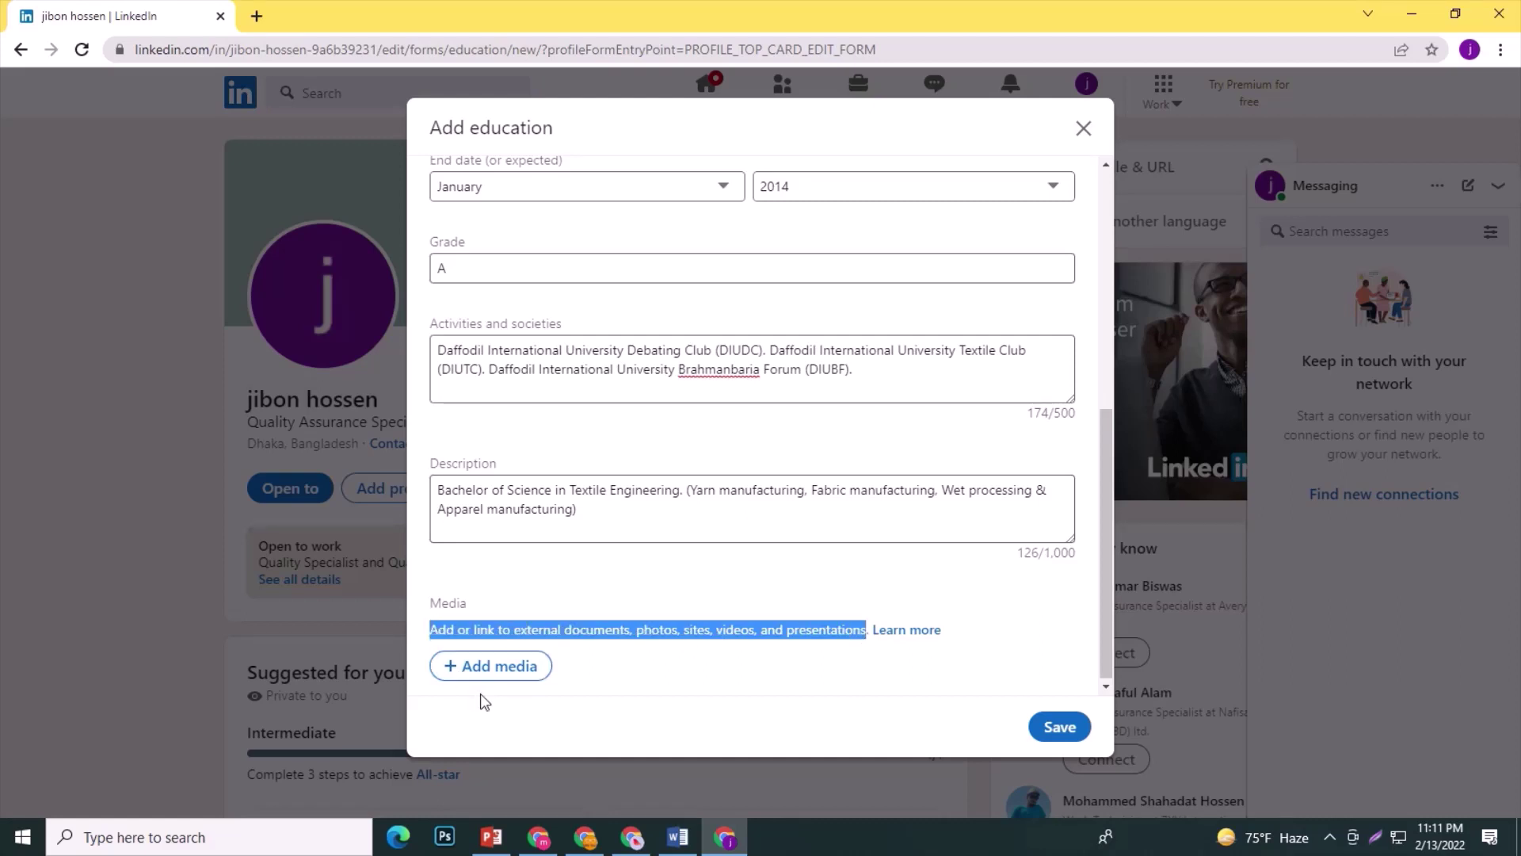
{"action": "left_click", "coordinate": [1059, 725]}
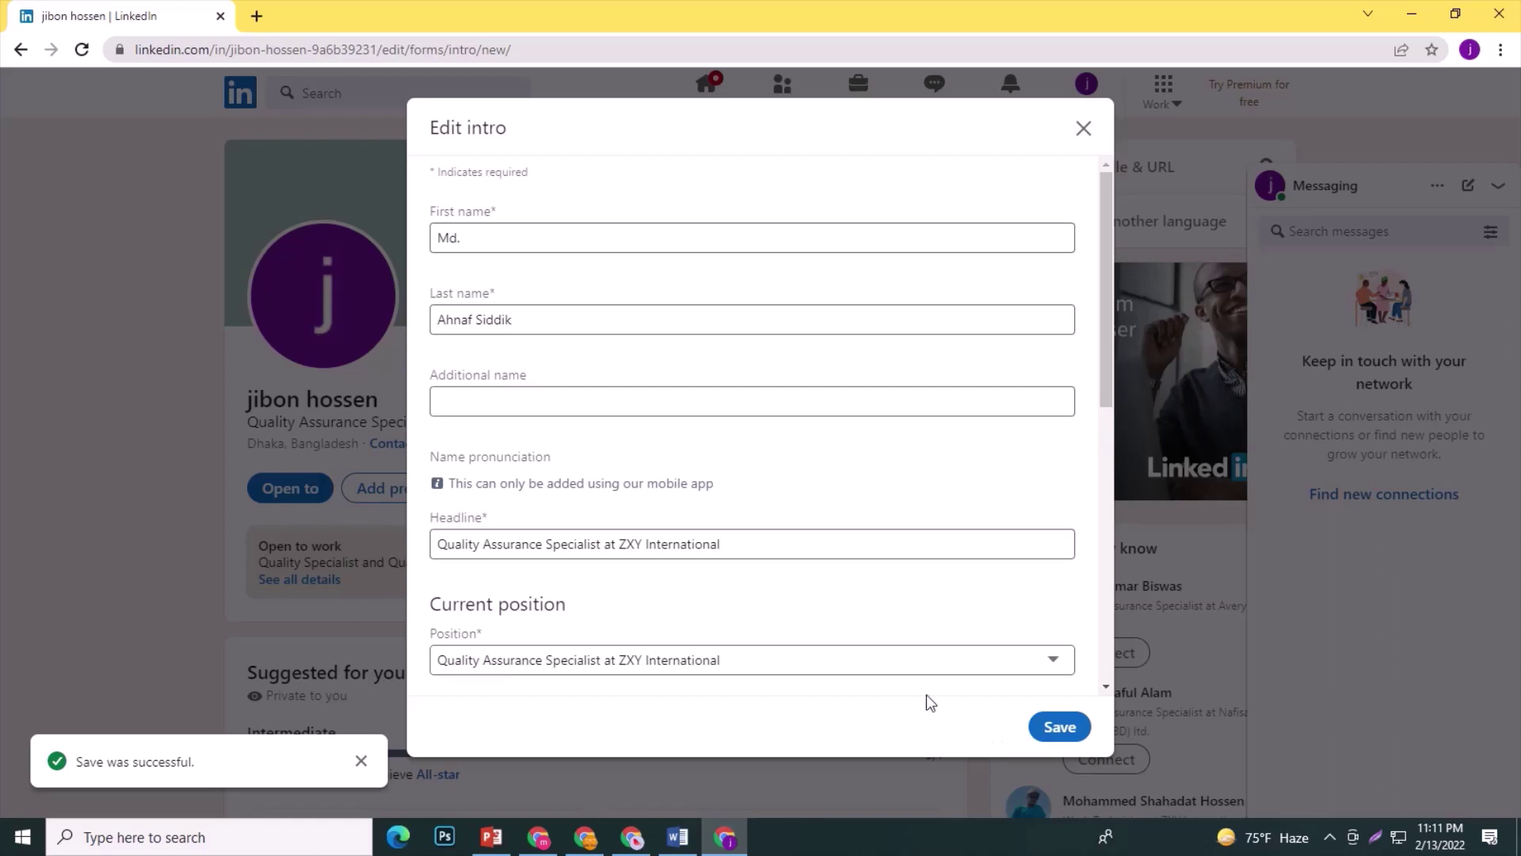
Check the Dhaka, Bangladesh location and open contact info at the phone number field.
{"action": "scroll", "coordinate": [886, 417], "scroll_direction": "down", "scroll_amount": 10}
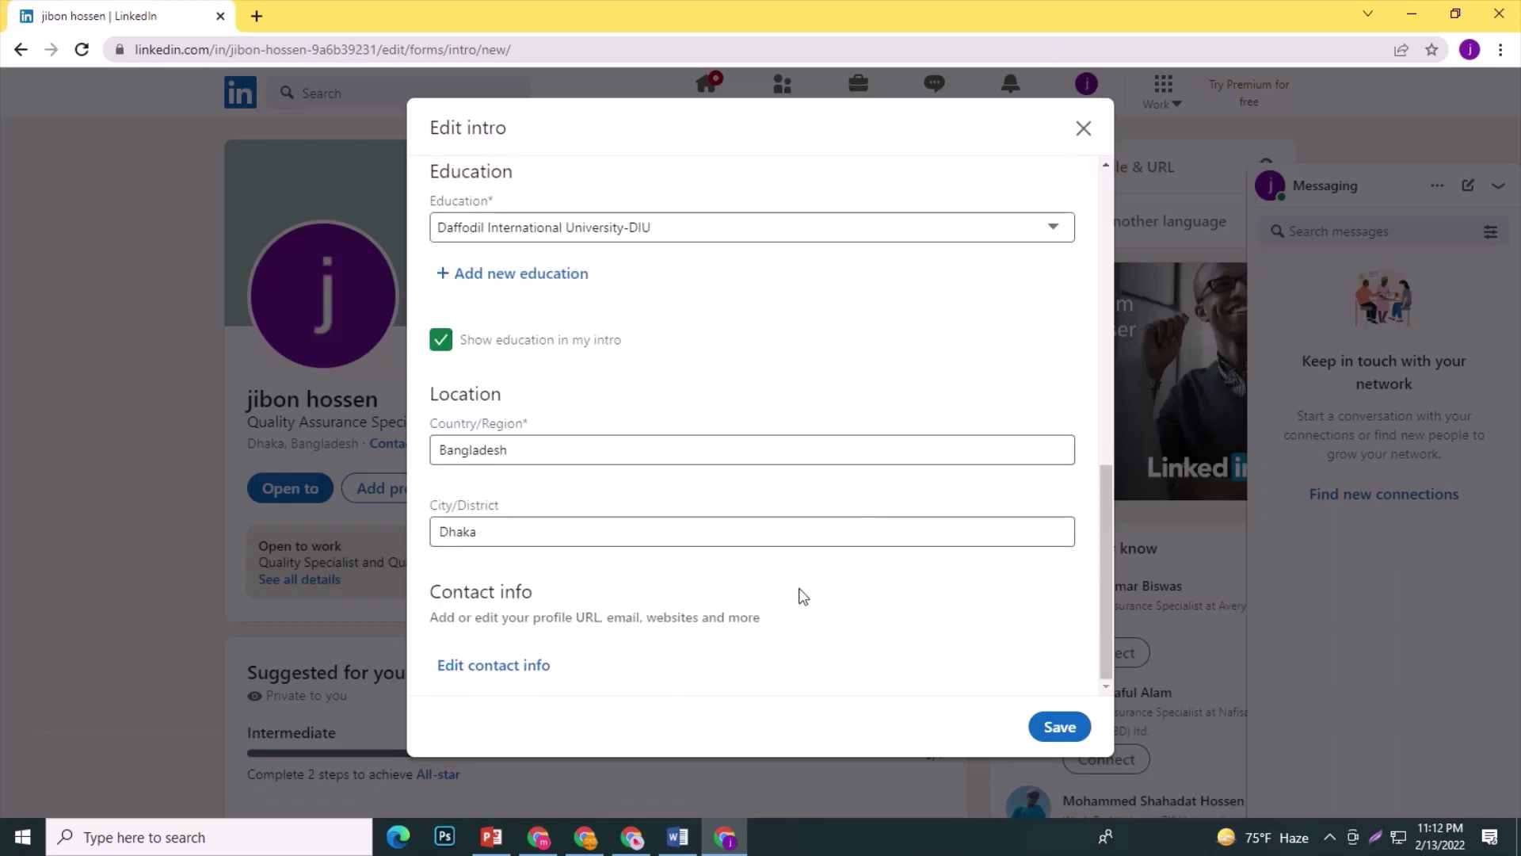
{"action": "scroll", "coordinate": [797, 569], "scroll_direction": "up", "scroll_amount": 3}
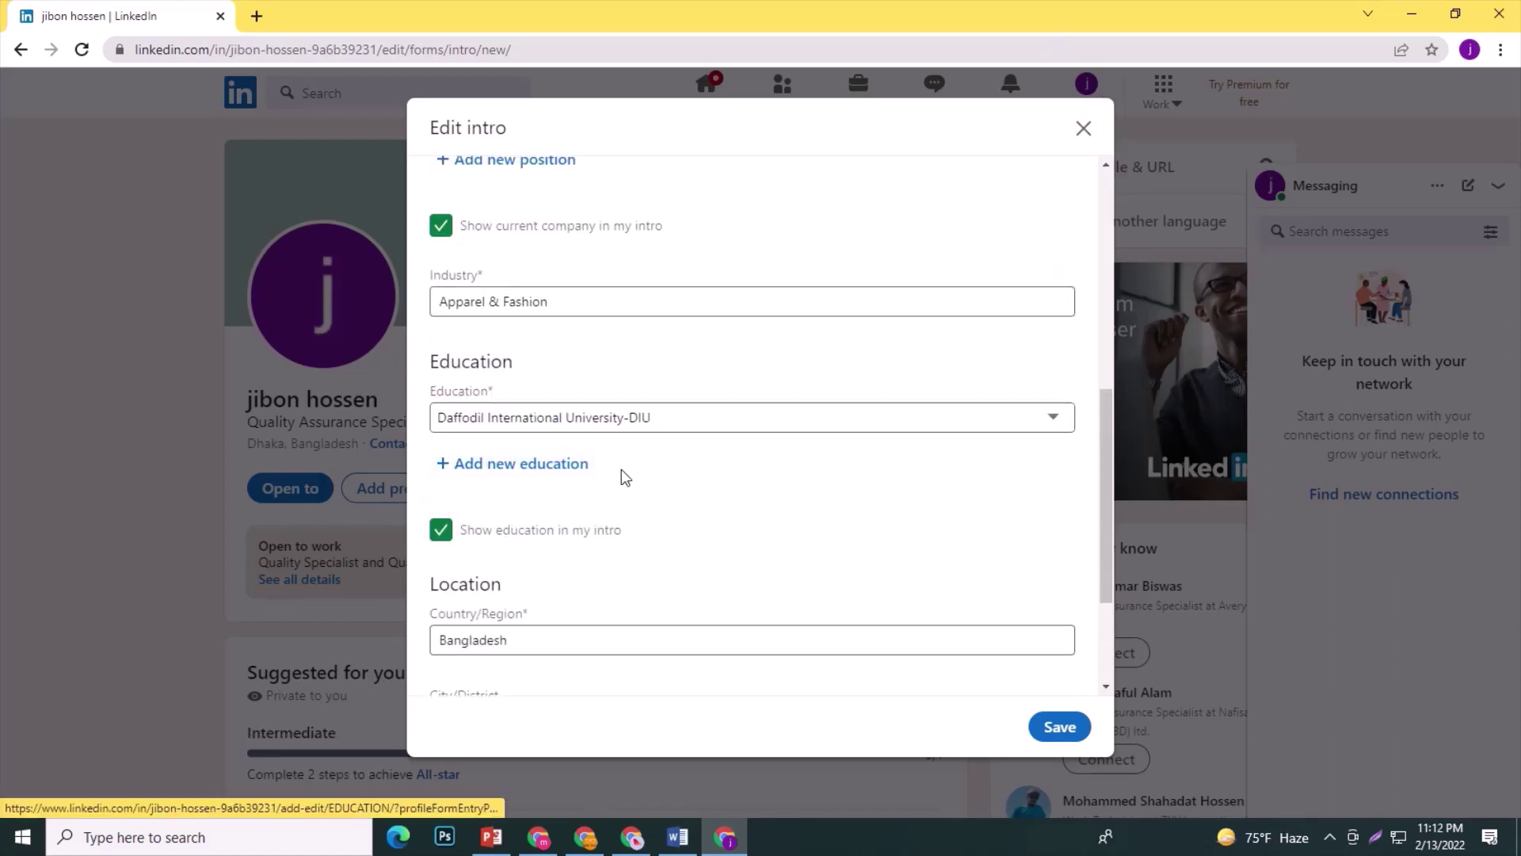
{"action": "scroll", "coordinate": [624, 476], "scroll_direction": "down", "scroll_amount": 3}
{"action": "scroll", "coordinate": [626, 479], "scroll_direction": "up", "scroll_amount": 3}
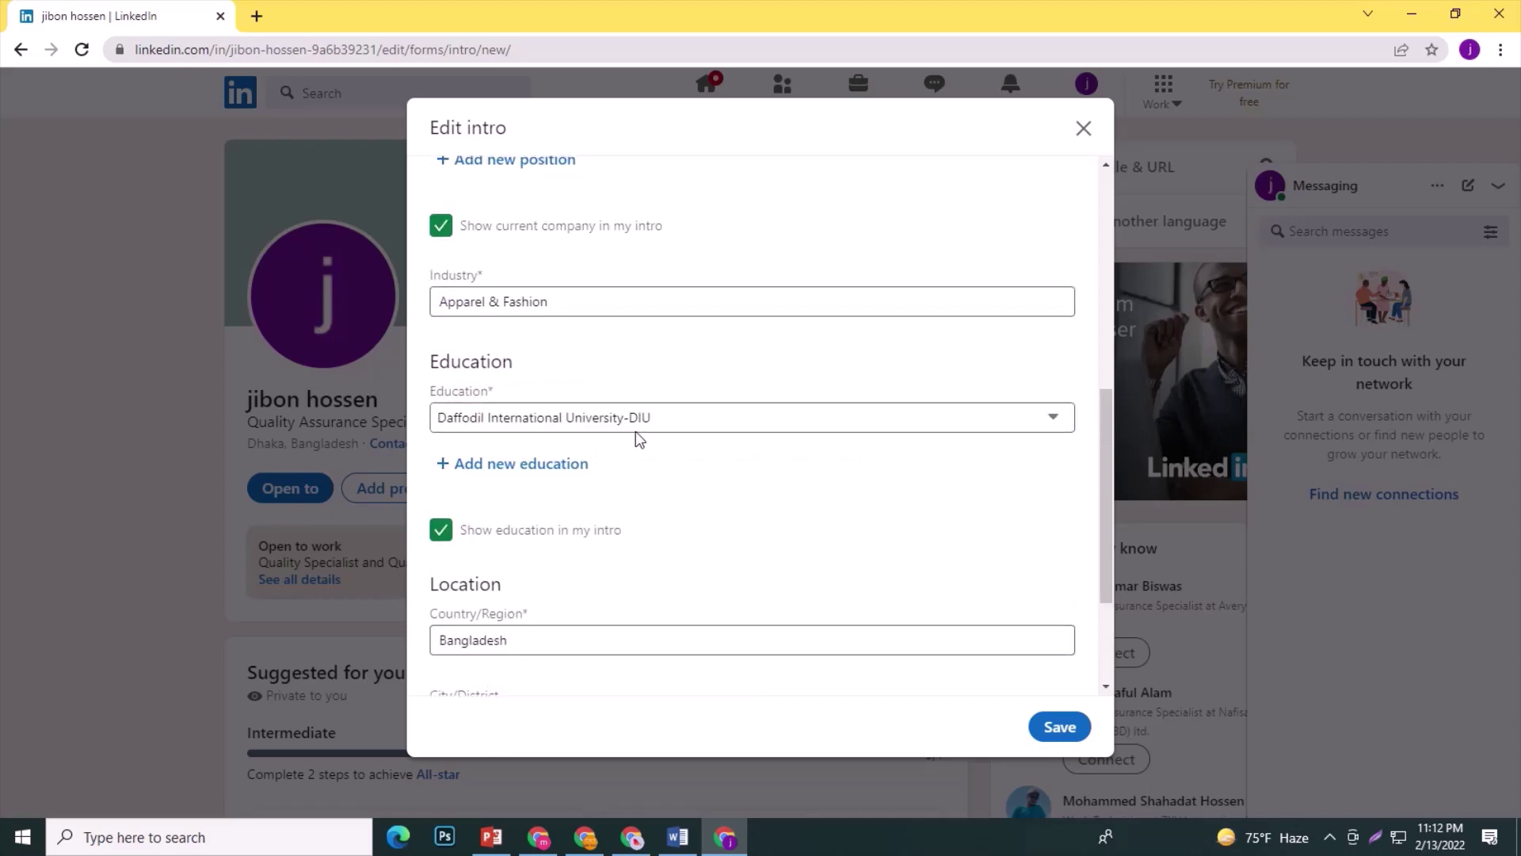
{"action": "scroll", "coordinate": [635, 434], "scroll_direction": "down", "scroll_amount": 3}
{"action": "left_click", "coordinate": [549, 513]}
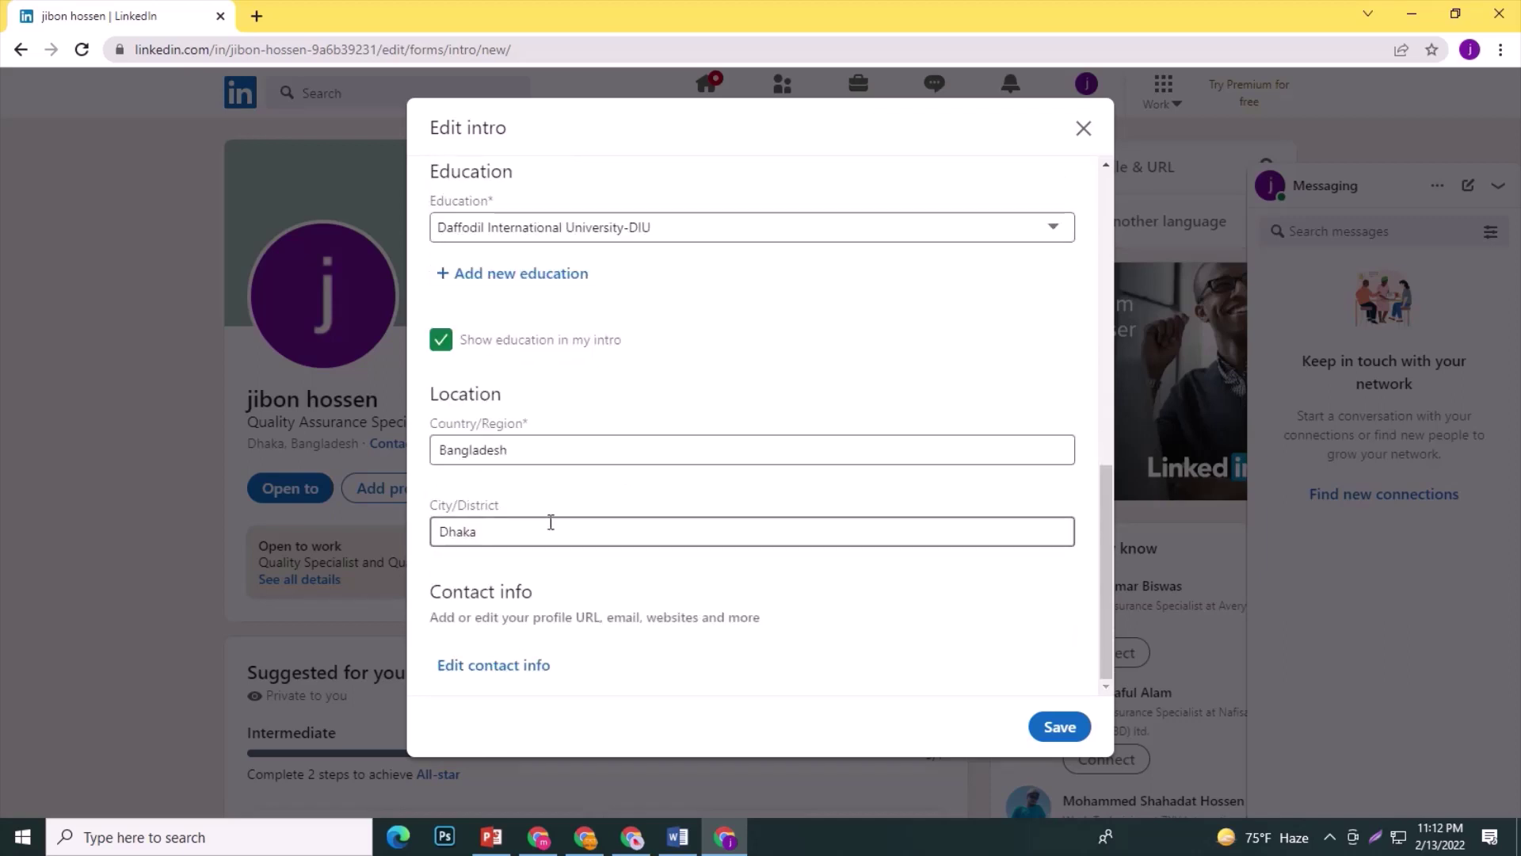
{"action": "left_click", "coordinate": [516, 665]}
{"action": "left_click", "coordinate": [508, 320]}
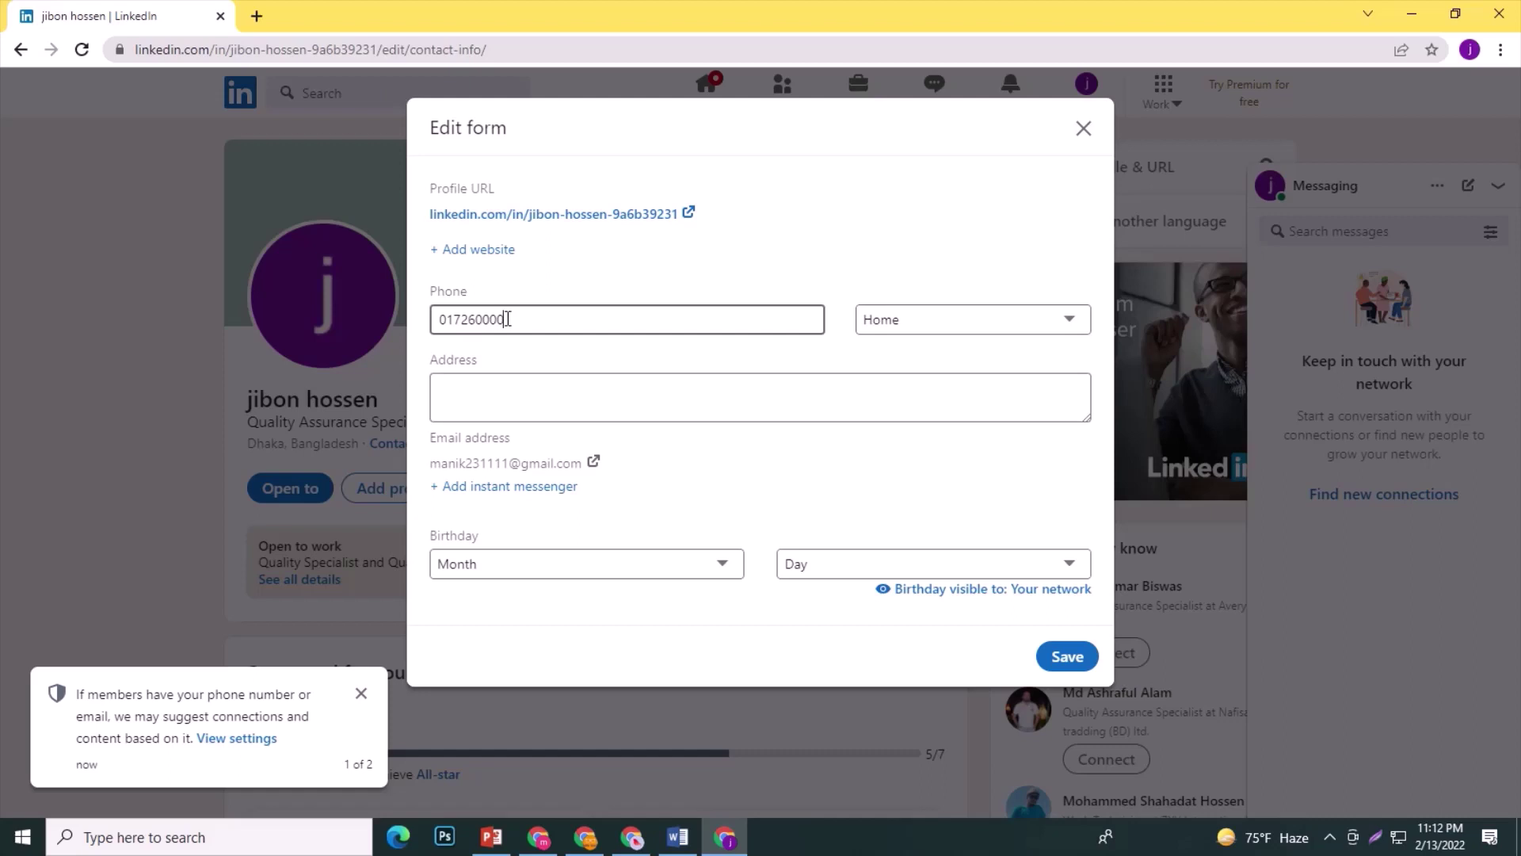
Keep Home as the phone type and enter the postal address.
{"action": "left_click", "coordinate": [950, 317]}
{"action": "left_click", "coordinate": [592, 398]}
{"action": "left_click", "coordinate": [577, 401]}
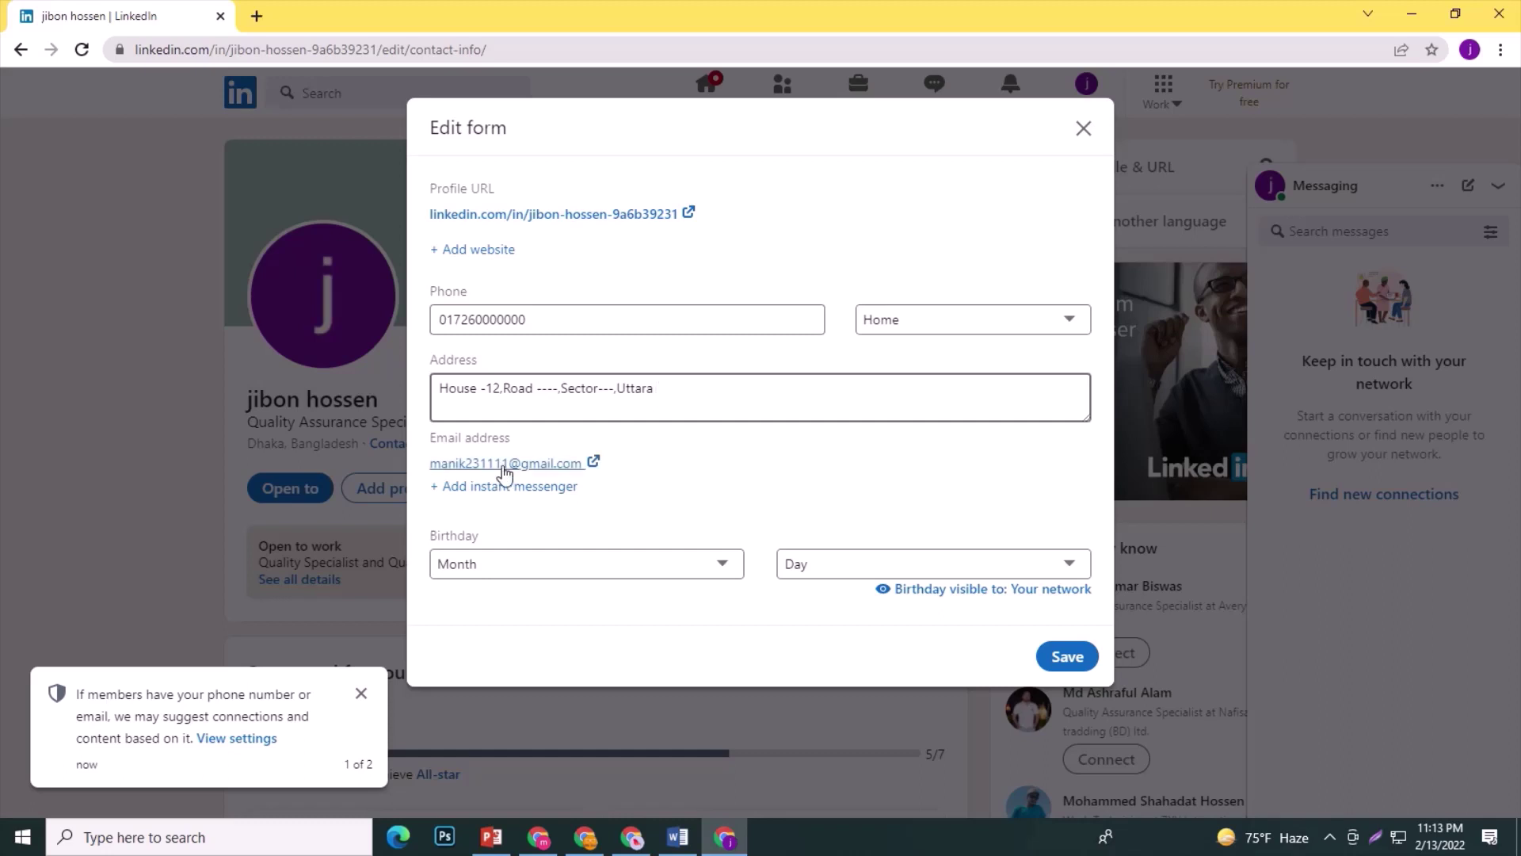
{"action": "left_click", "coordinate": [596, 564]}
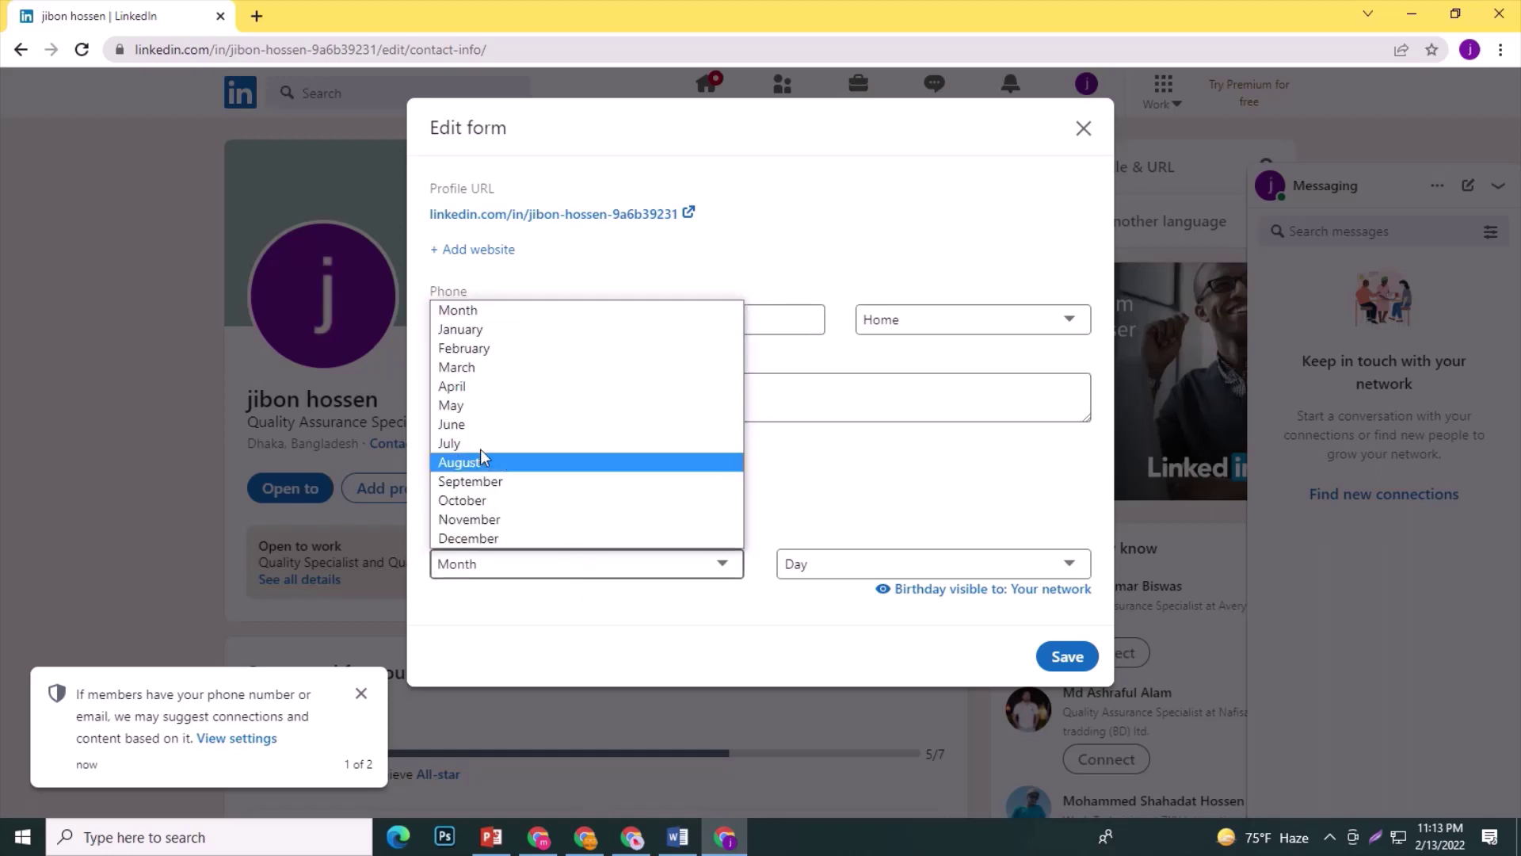
{"action": "left_click", "coordinate": [485, 351]}
{"action": "left_click", "coordinate": [924, 565]}
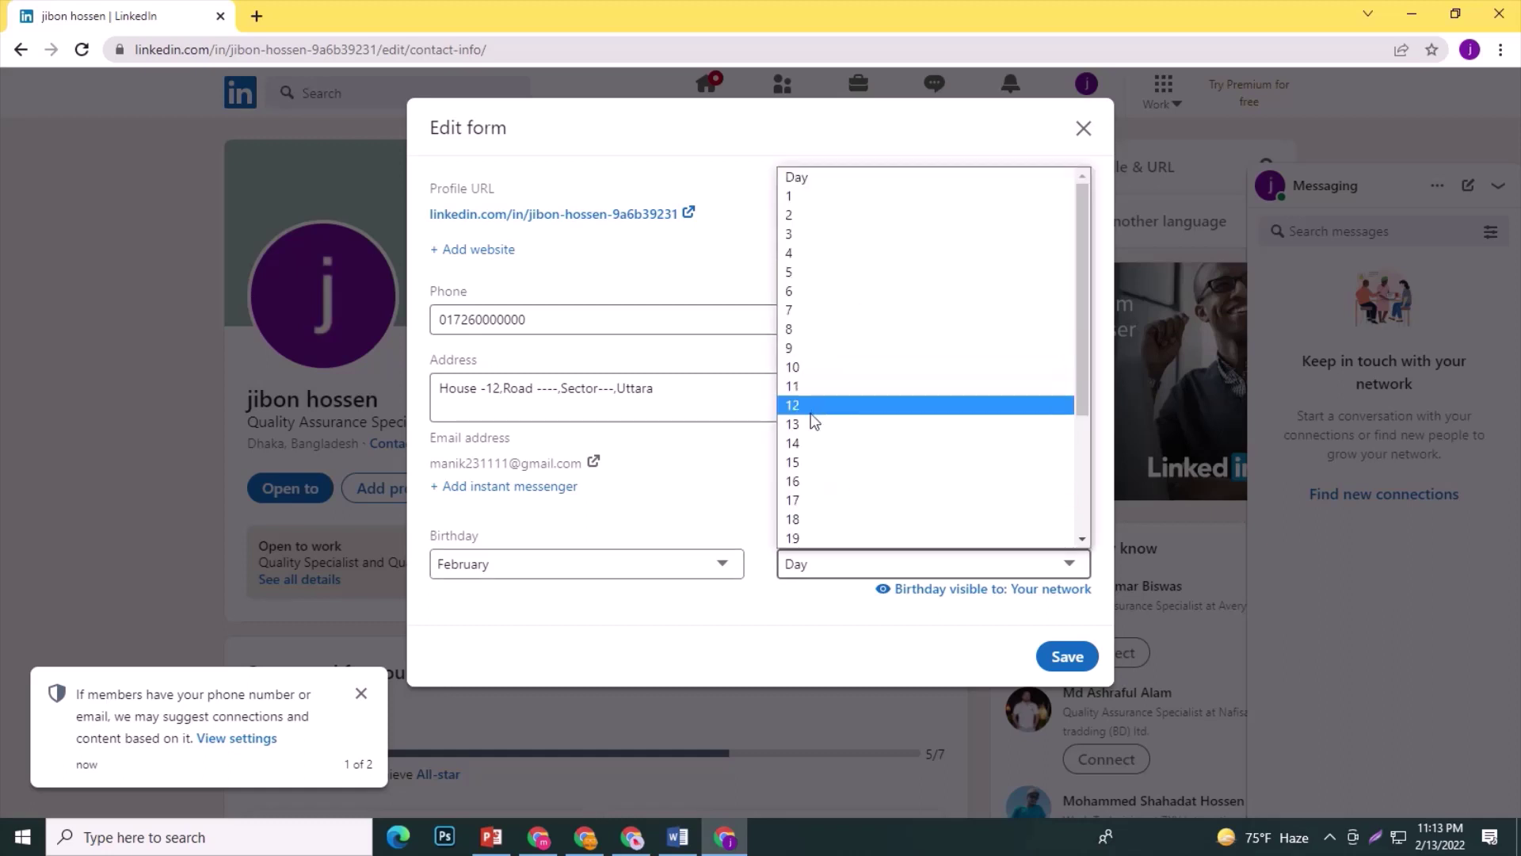
{"action": "left_click", "coordinate": [797, 443]}
{"action": "left_click", "coordinate": [1066, 657]}
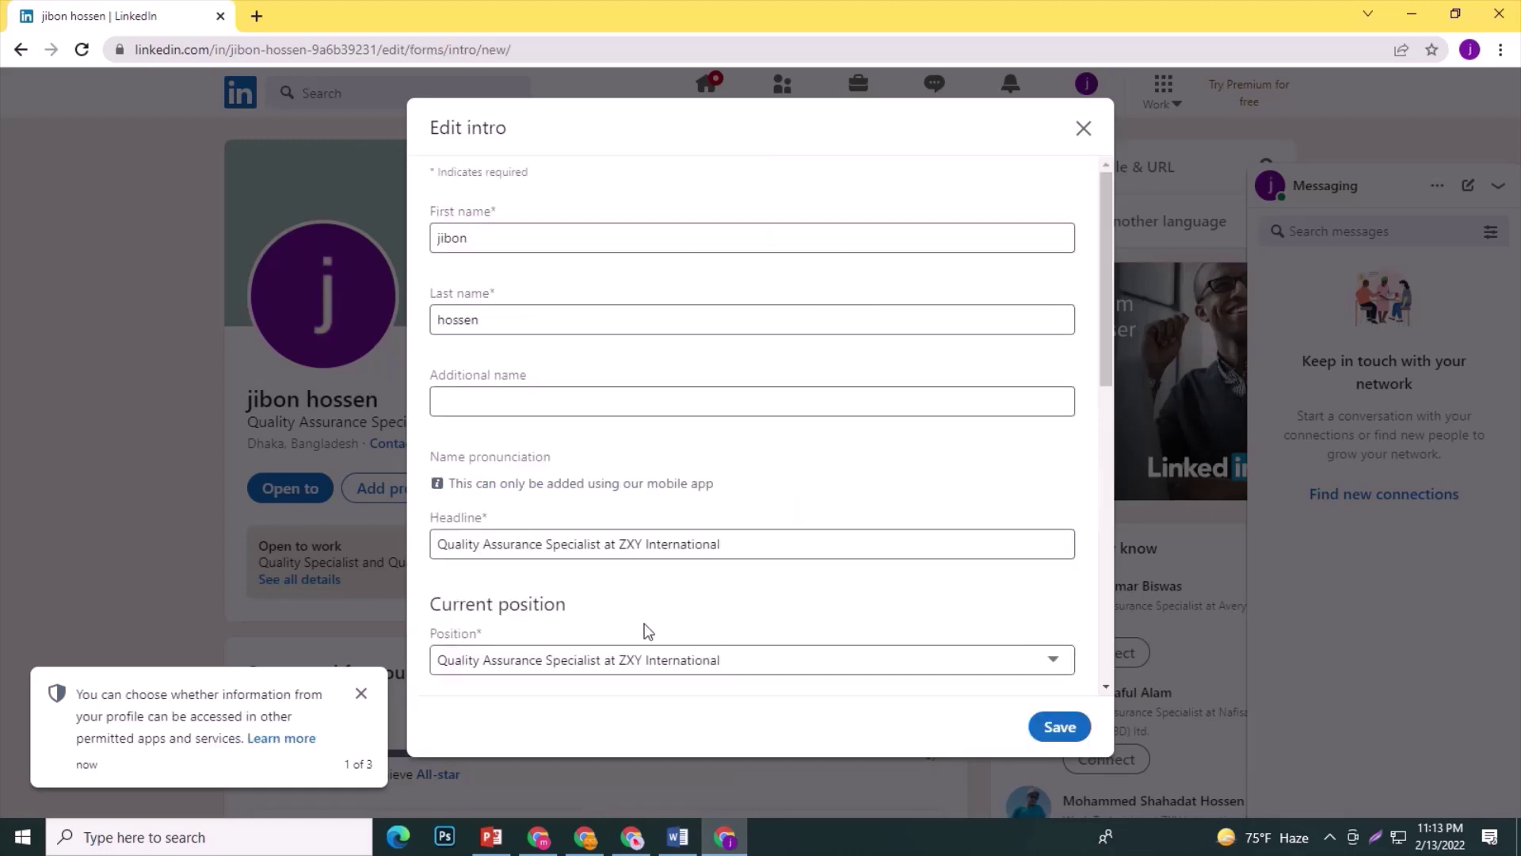
{"action": "left_click", "coordinate": [361, 695]}
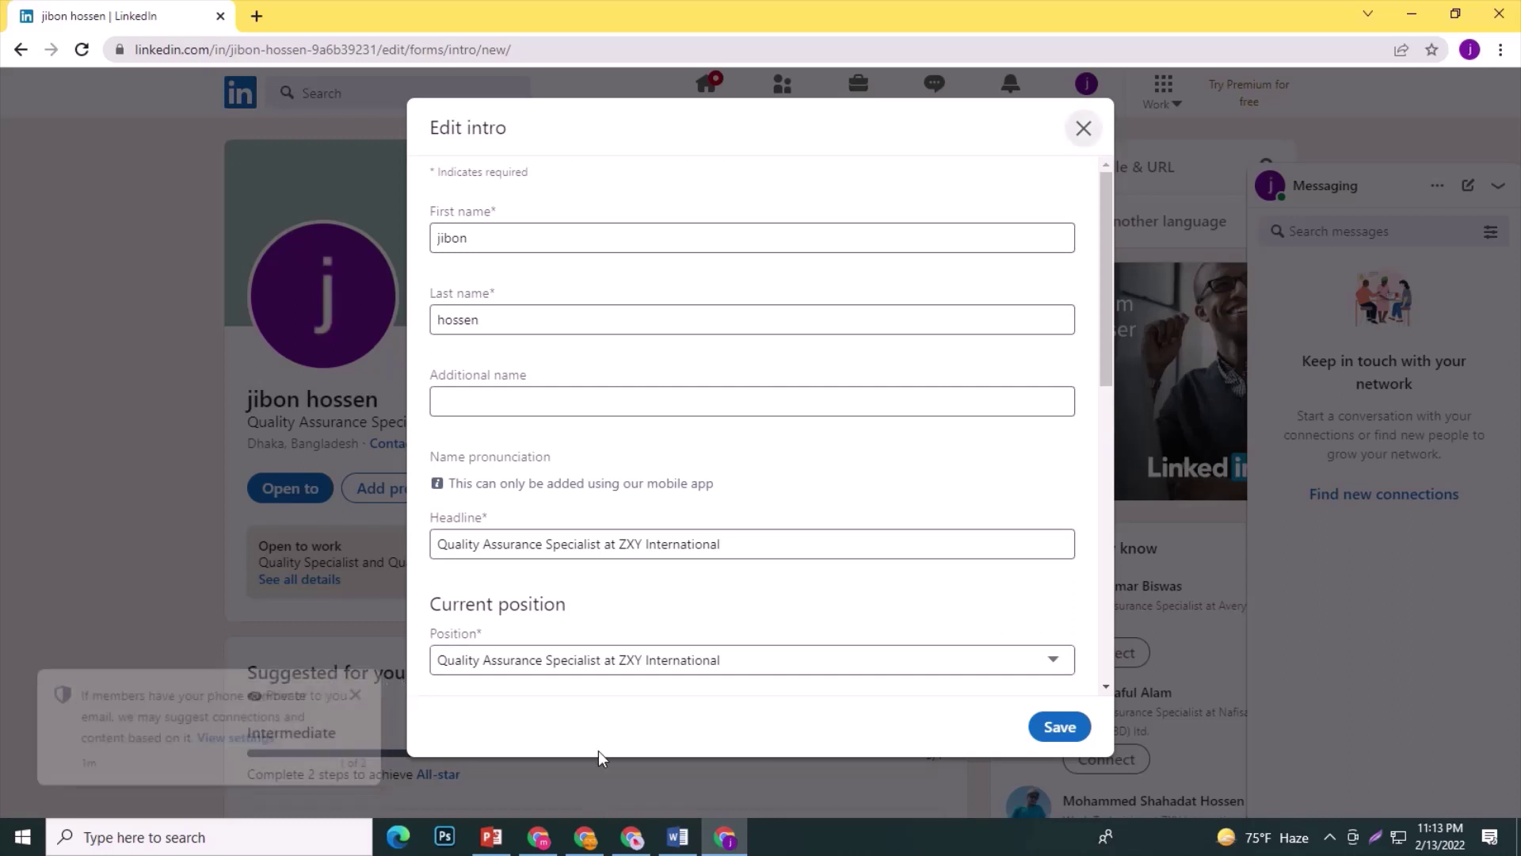
{"action": "left_click", "coordinate": [363, 695]}
{"action": "left_click", "coordinate": [1054, 733]}
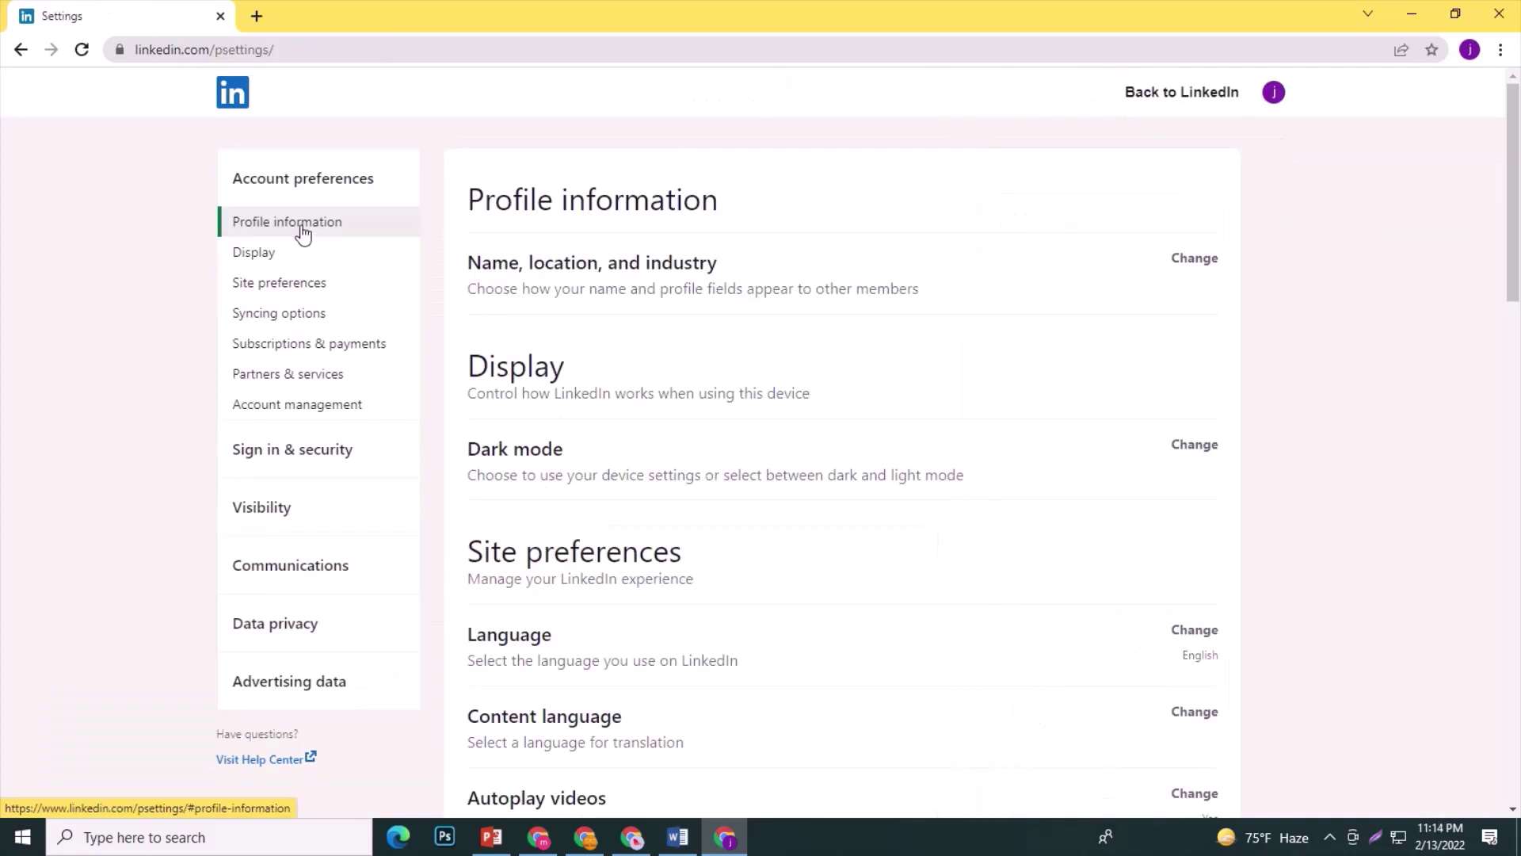
Review site language and keep profile photos visible to All LinkedIn members.
{"action": "left_click", "coordinate": [299, 224]}
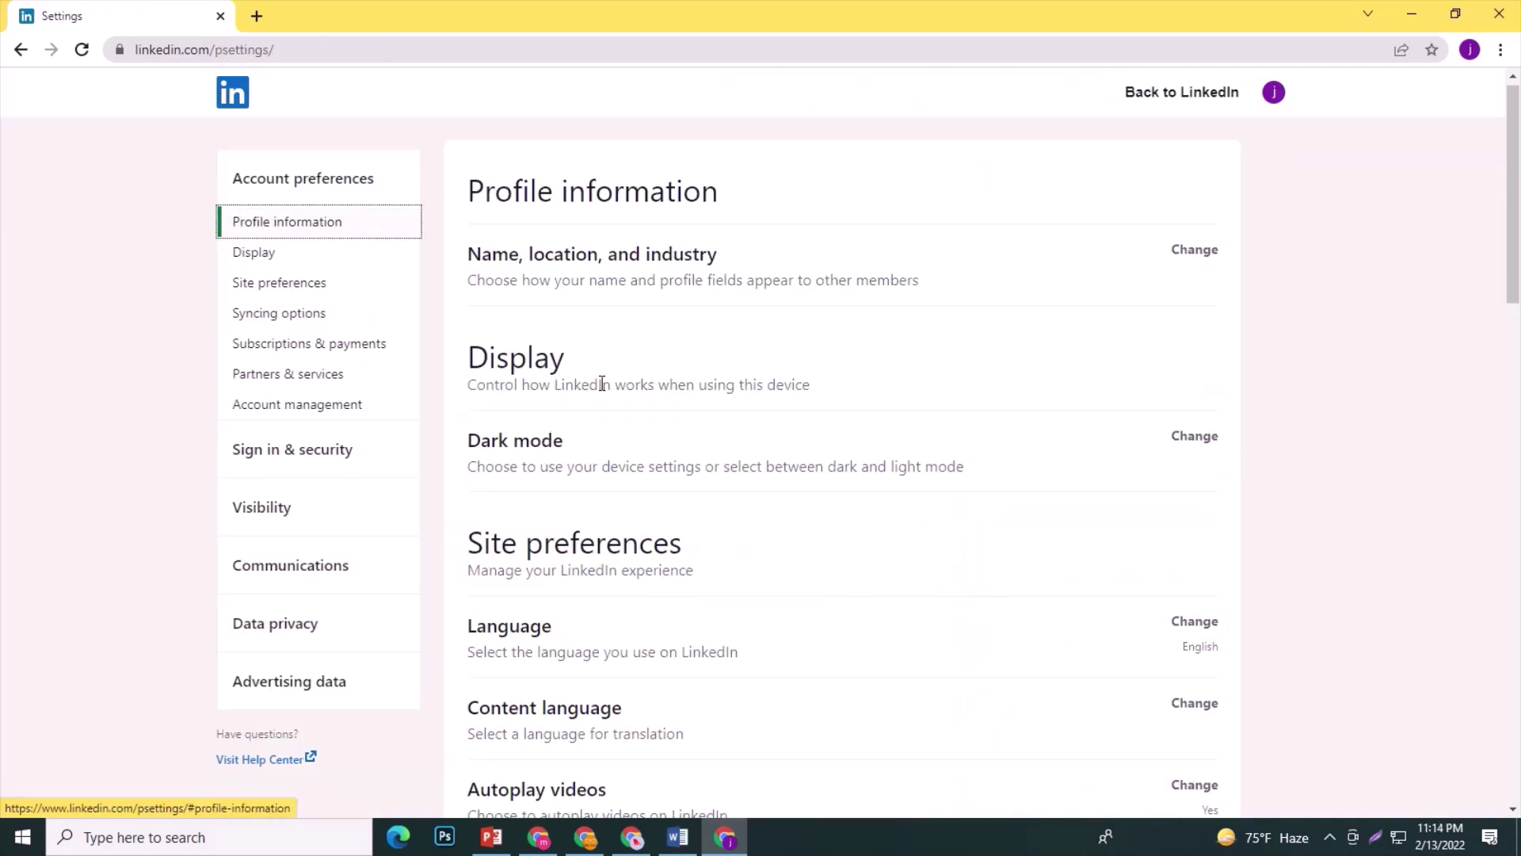
{"action": "scroll", "coordinate": [700, 528], "scroll_direction": "down", "scroll_amount": 1}
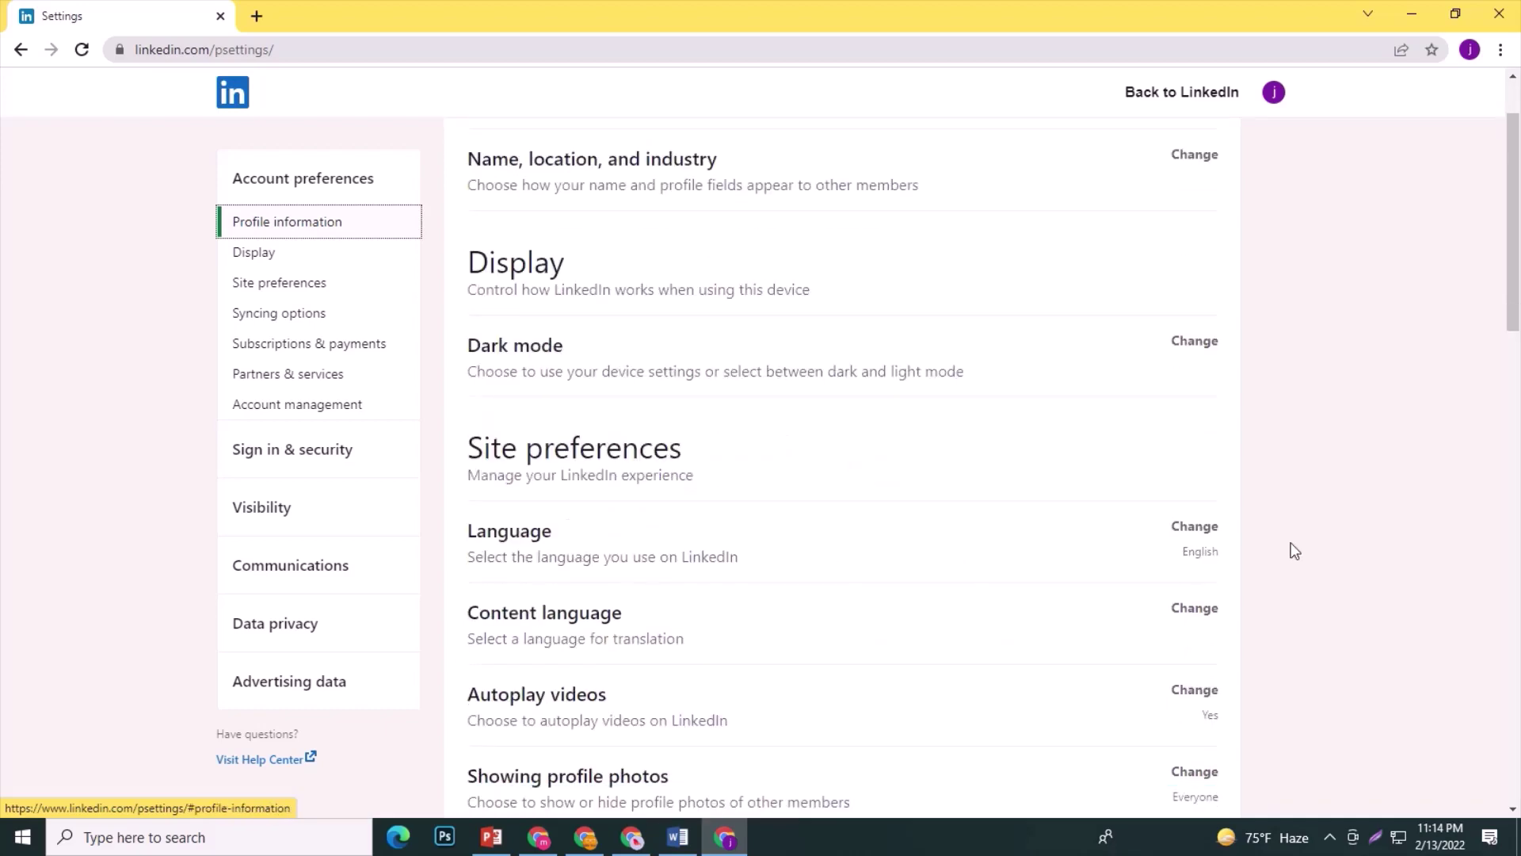
{"action": "left_click", "coordinate": [1191, 527]}
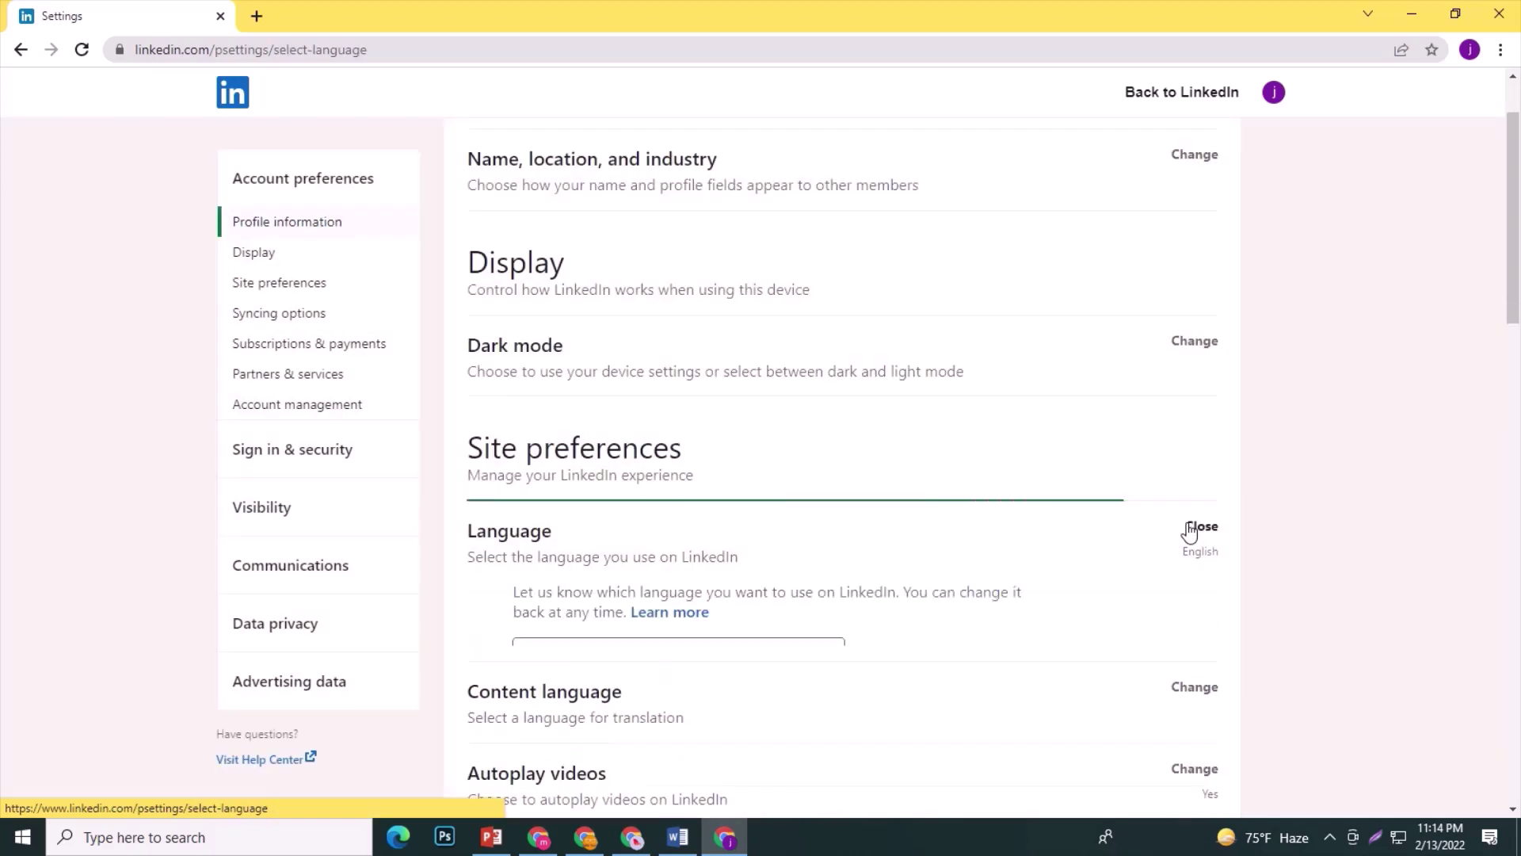
{"action": "scroll", "coordinate": [745, 465], "scroll_direction": "down", "scroll_amount": 1}
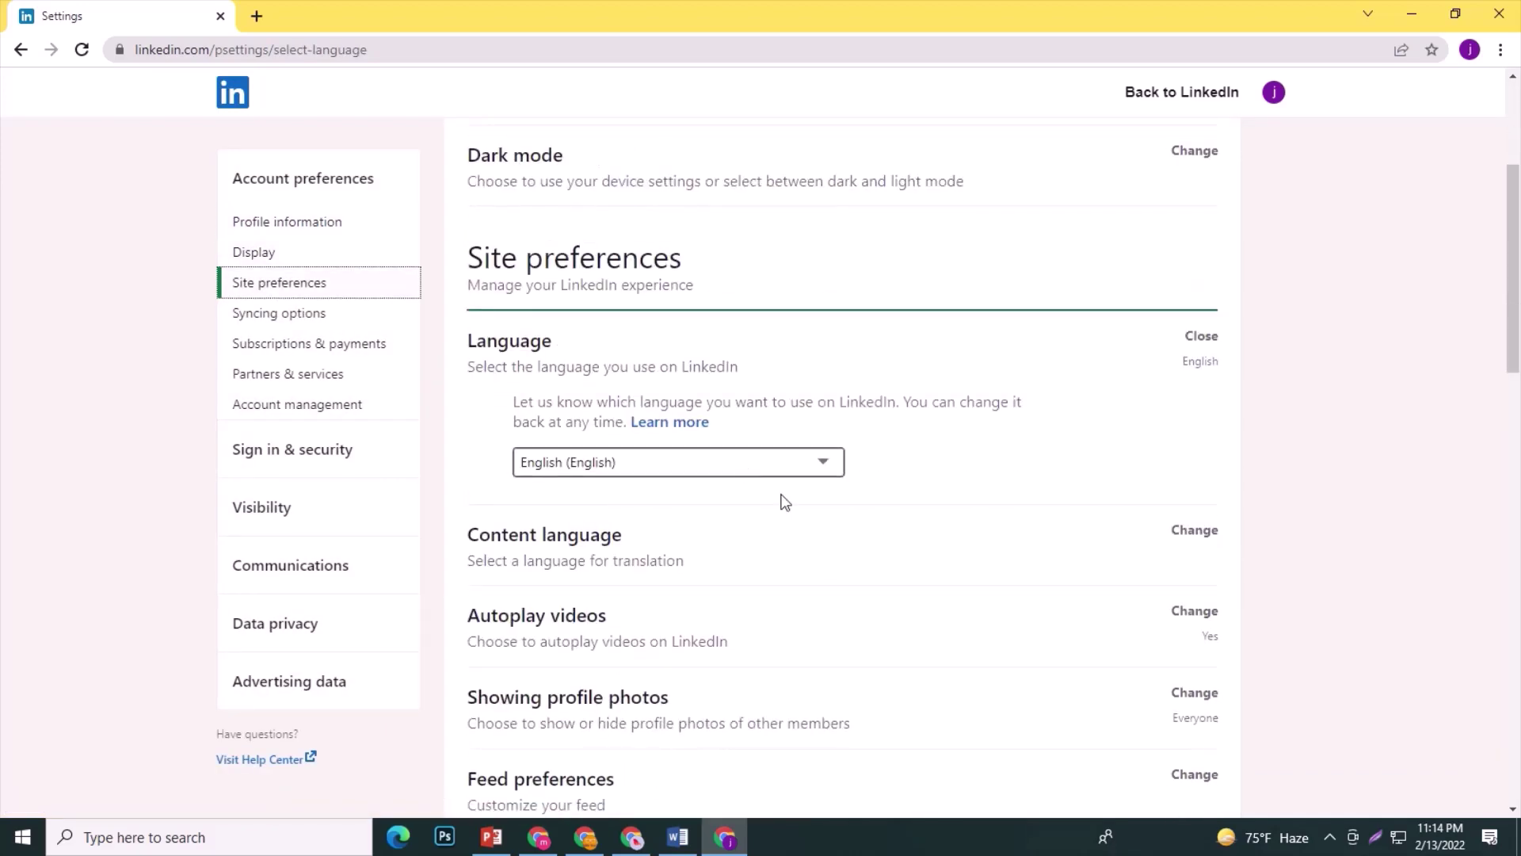
{"action": "scroll", "coordinate": [805, 523], "scroll_direction": "down", "scroll_amount": 1}
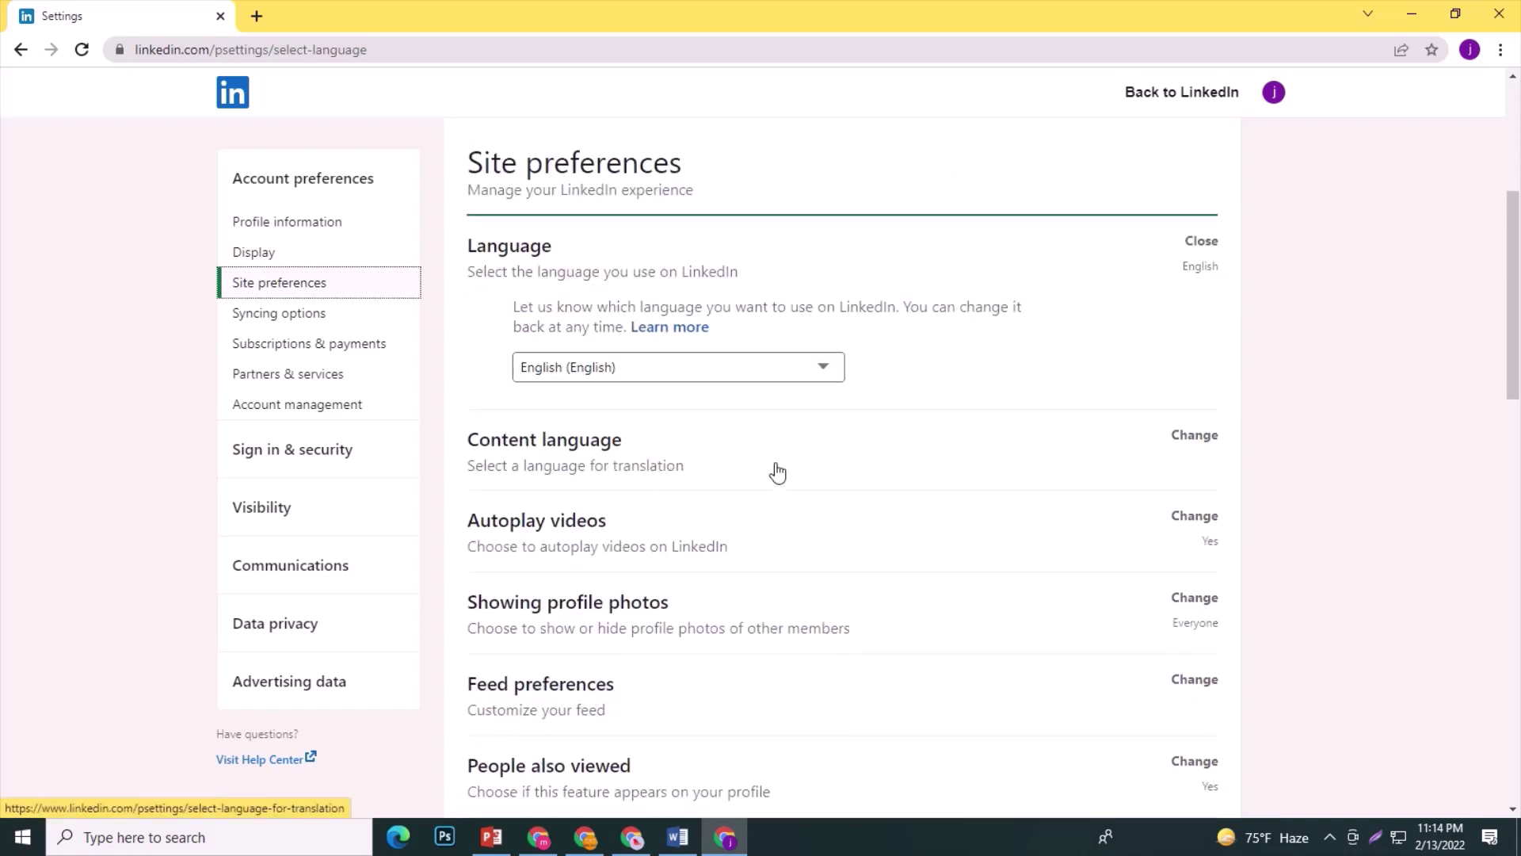
{"action": "scroll", "coordinate": [470, 525], "scroll_direction": "down", "scroll_amount": 1}
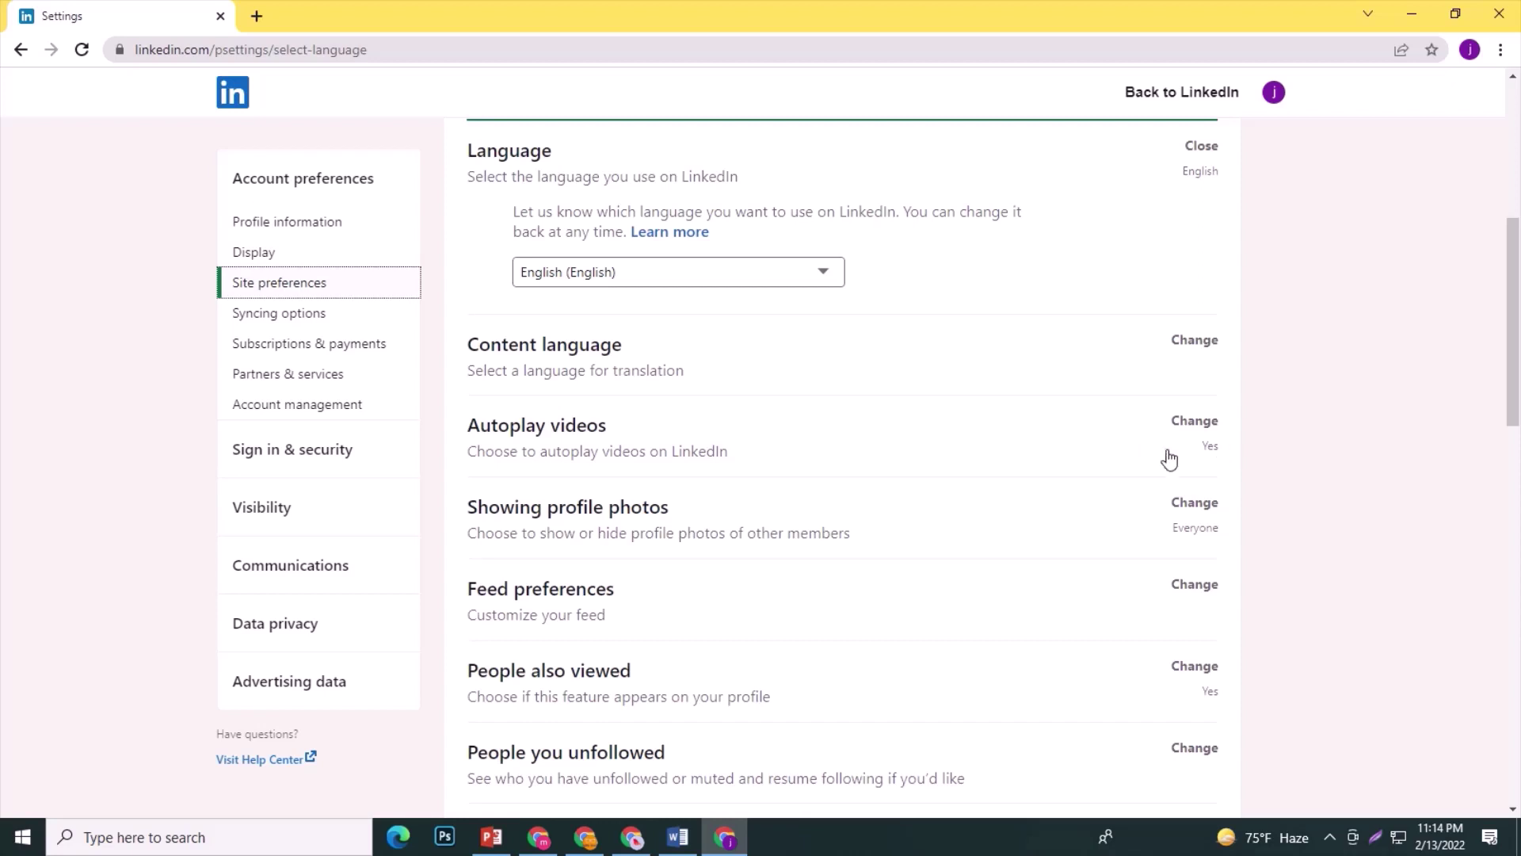
{"action": "scroll", "coordinate": [634, 534], "scroll_direction": "down", "scroll_amount": 1}
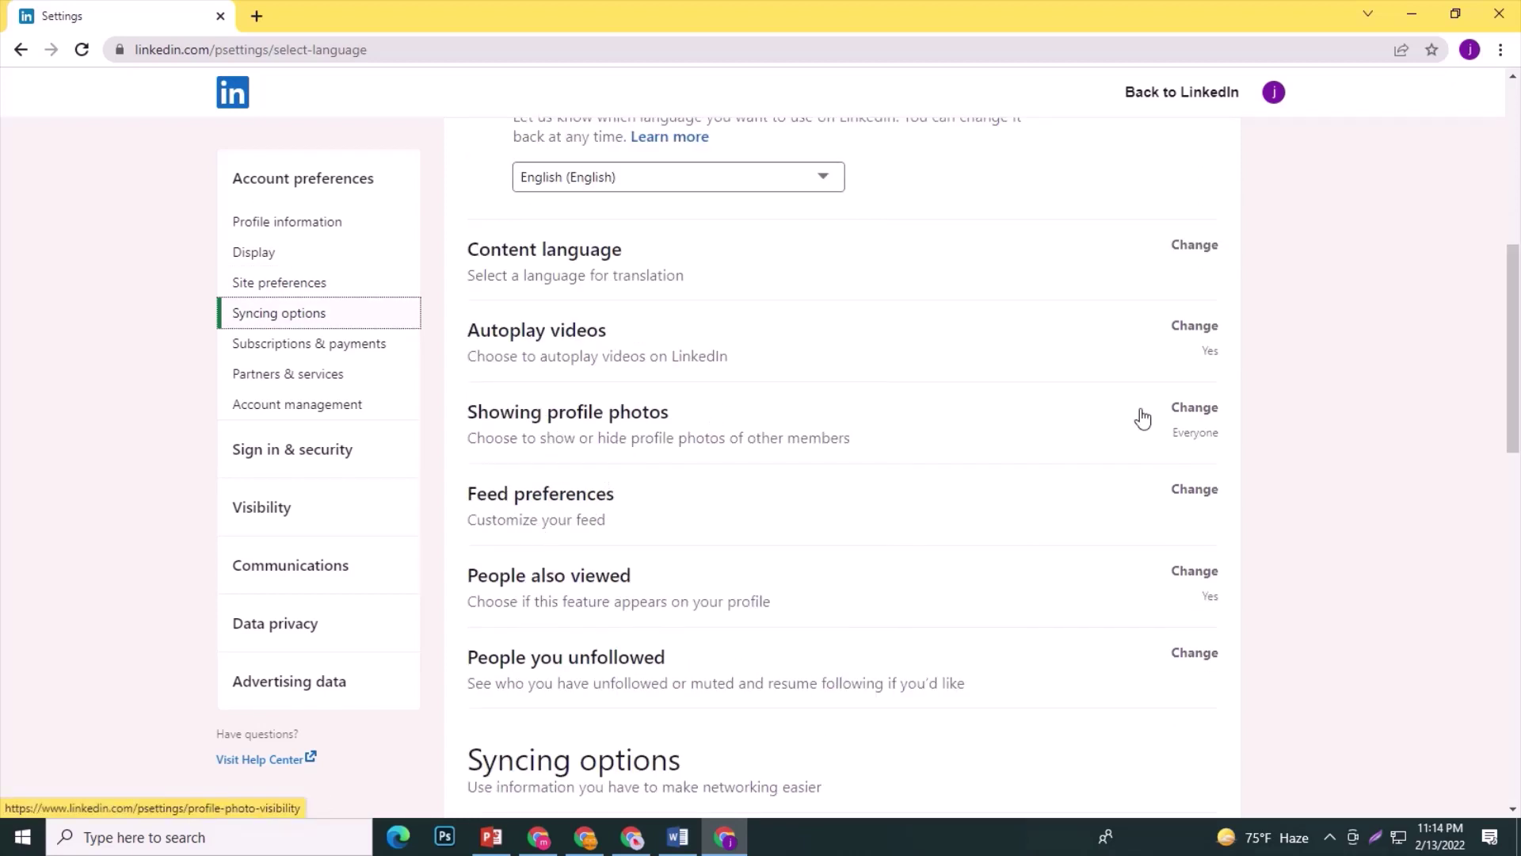
{"action": "left_click", "coordinate": [1193, 409]}
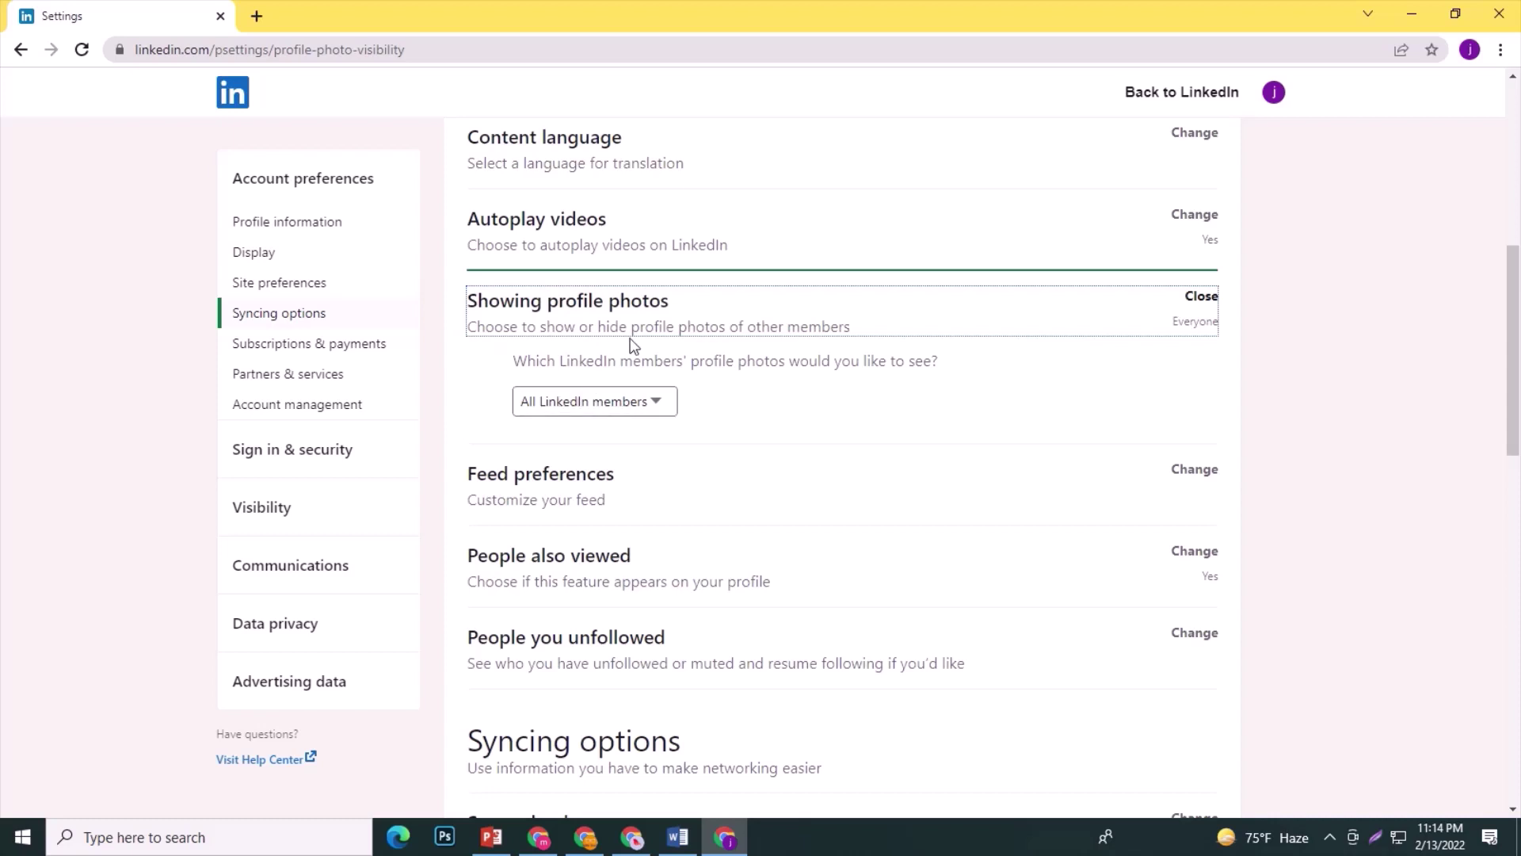
{"action": "left_click", "coordinate": [655, 400]}
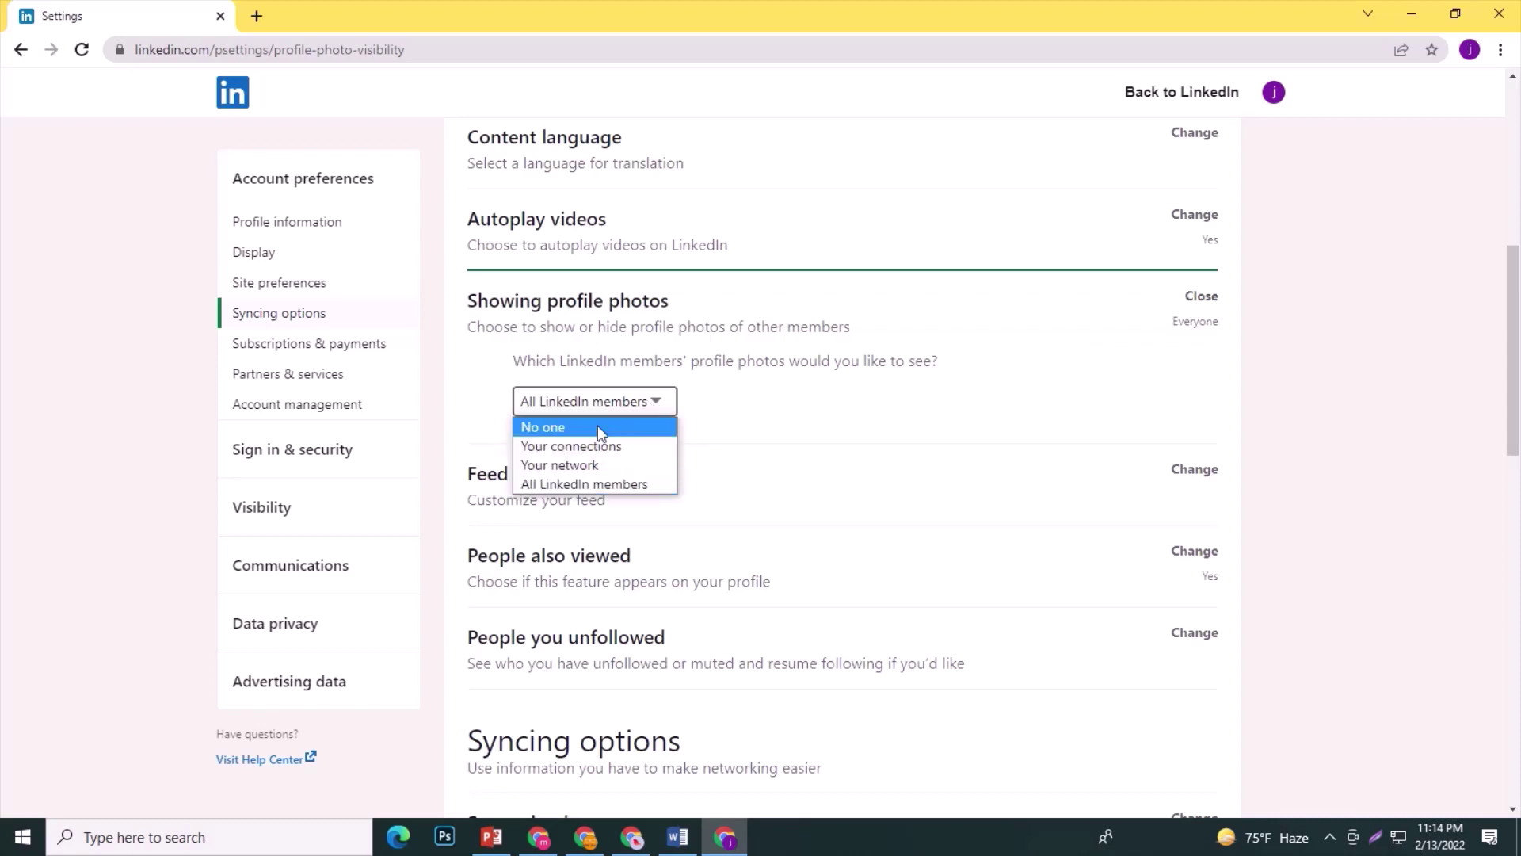
{"action": "left_click", "coordinate": [598, 483]}
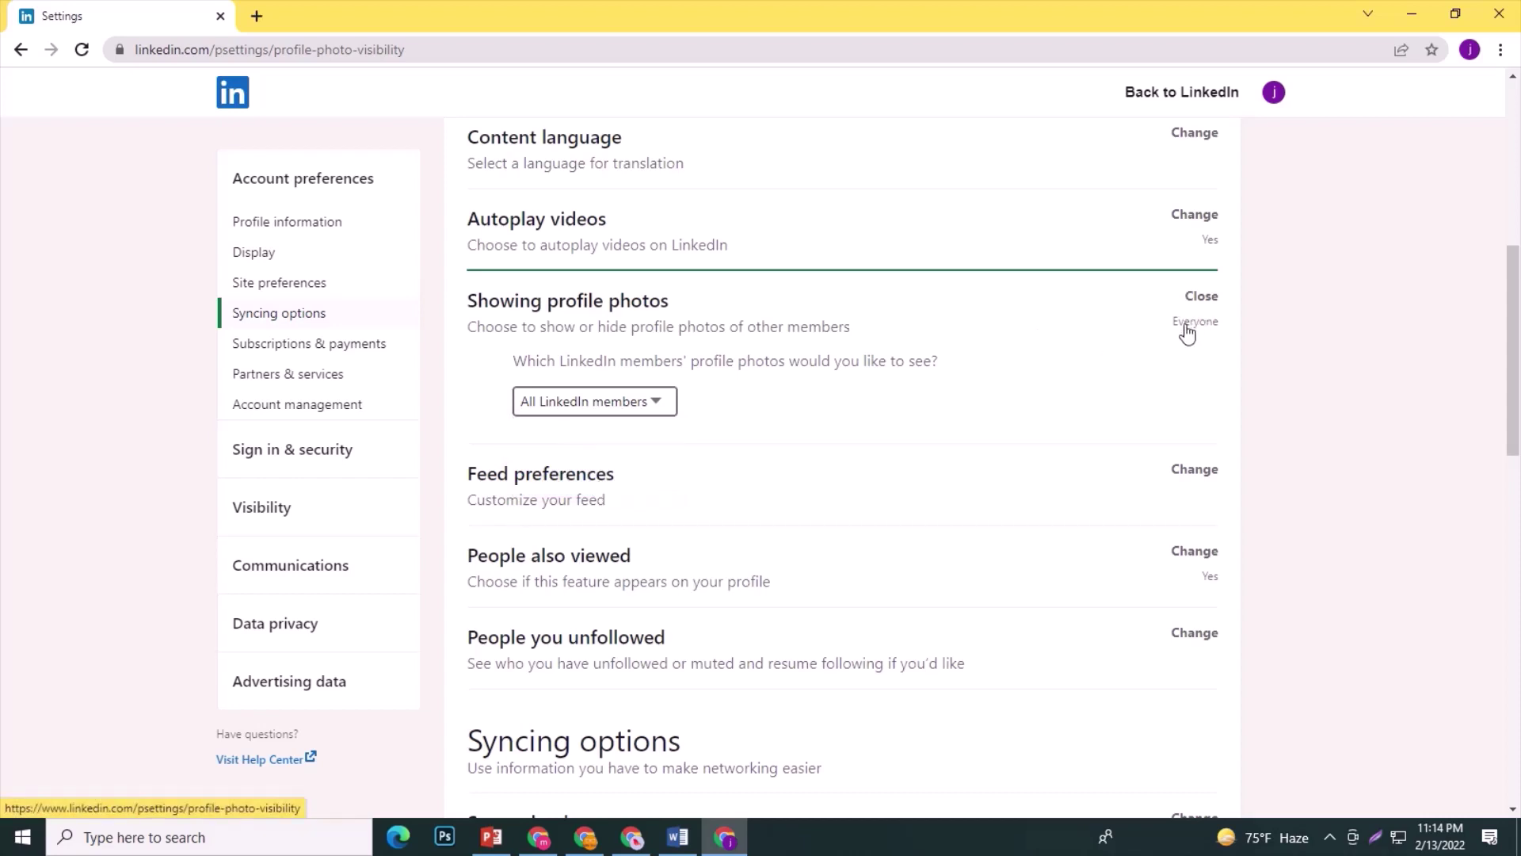
Expand the Twitter connection under Partners & services.
{"action": "scroll", "coordinate": [603, 484], "scroll_direction": "down", "scroll_amount": 1}
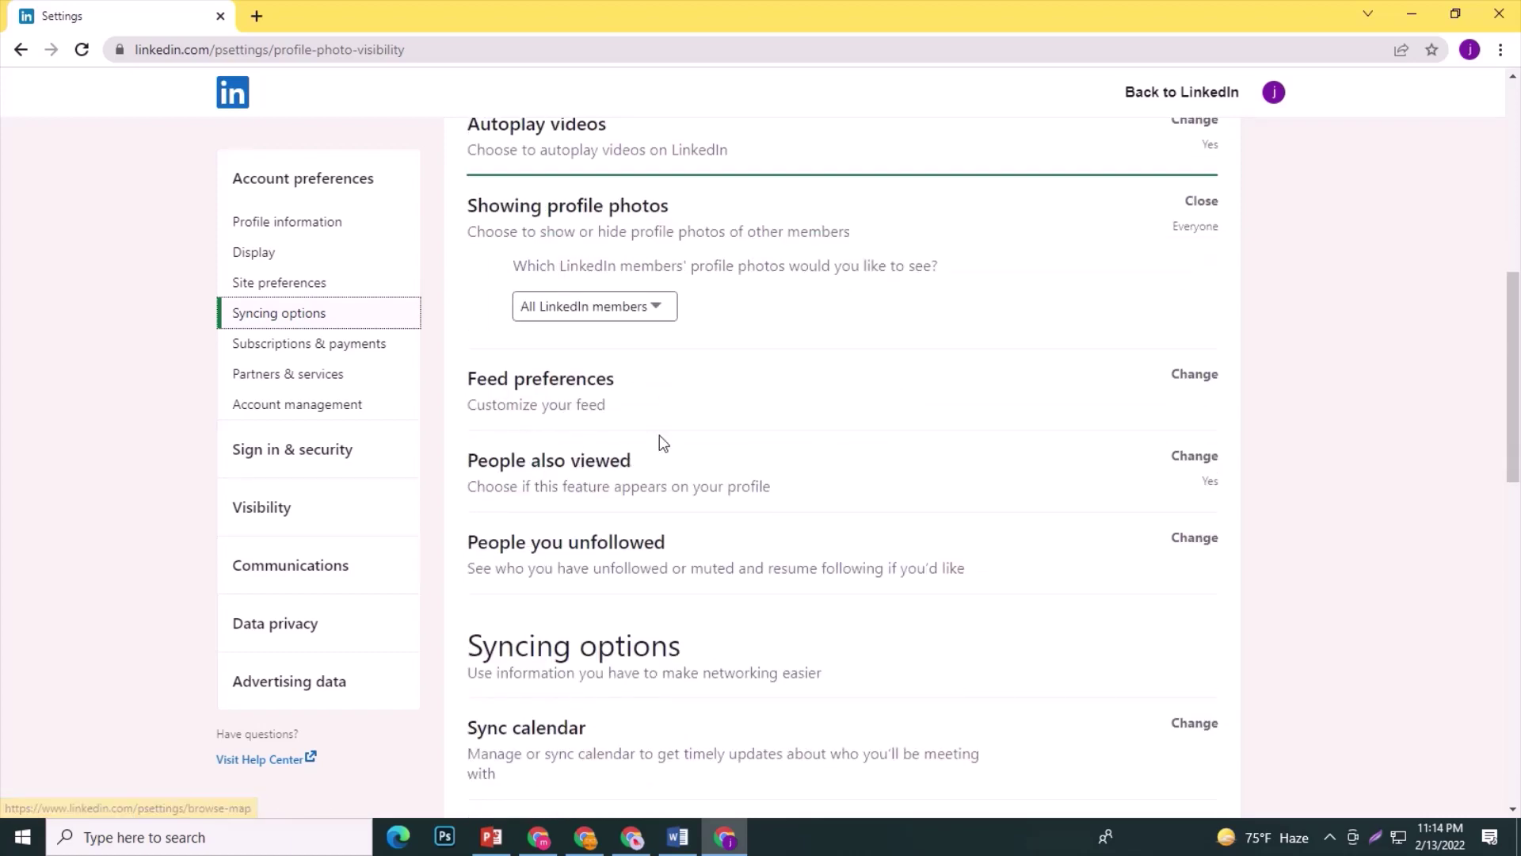
{"action": "scroll", "coordinate": [660, 435], "scroll_direction": "down", "scroll_amount": 1}
{"action": "scroll", "coordinate": [656, 544], "scroll_direction": "down", "scroll_amount": 1}
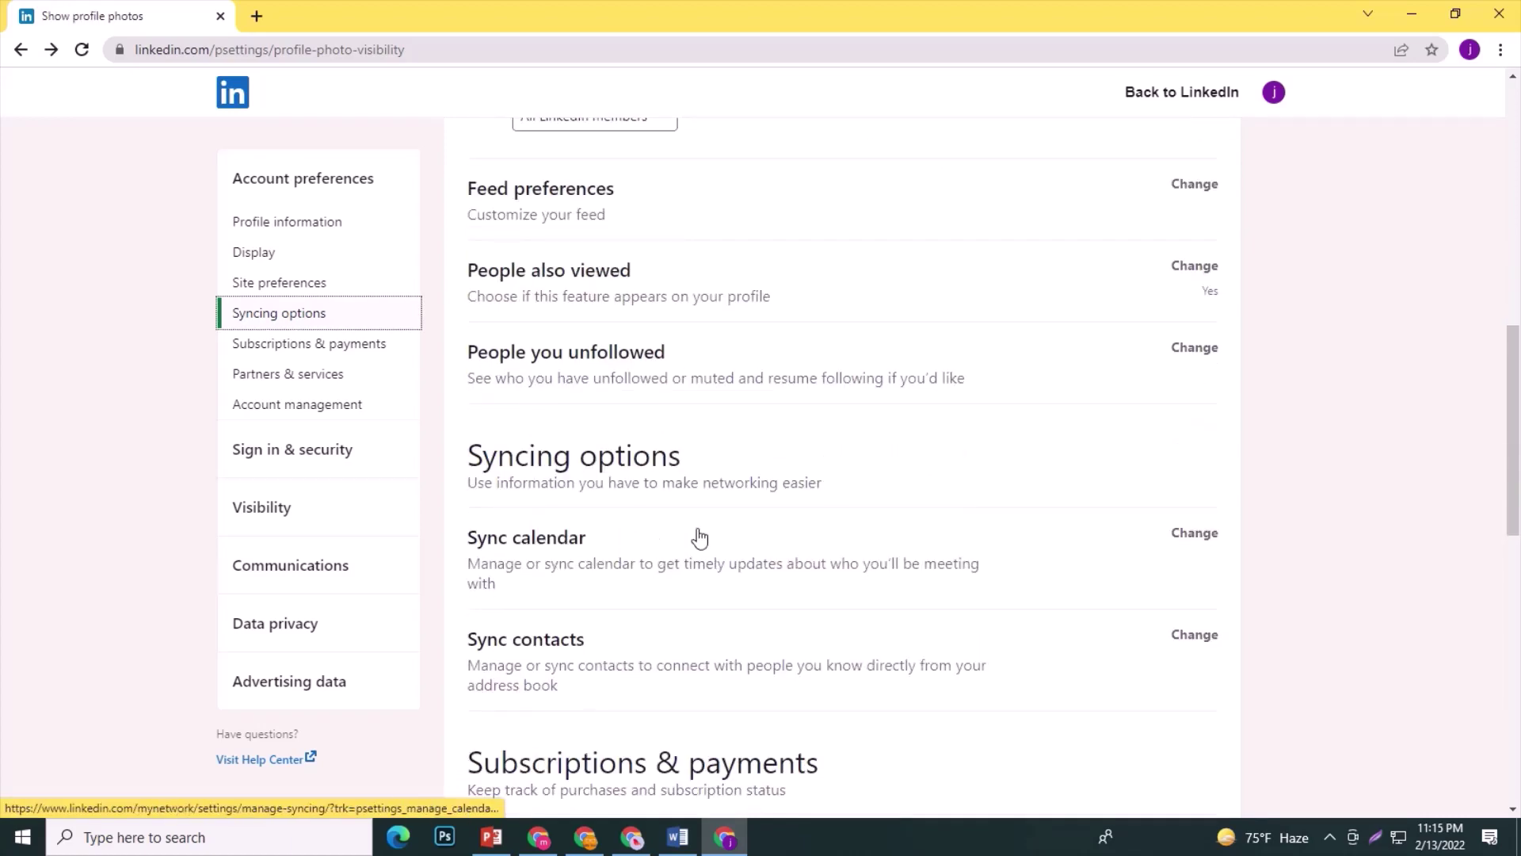
{"action": "scroll", "coordinate": [679, 543], "scroll_direction": "down", "scroll_amount": 3}
{"action": "scroll", "coordinate": [678, 543], "scroll_direction": "down", "scroll_amount": 1}
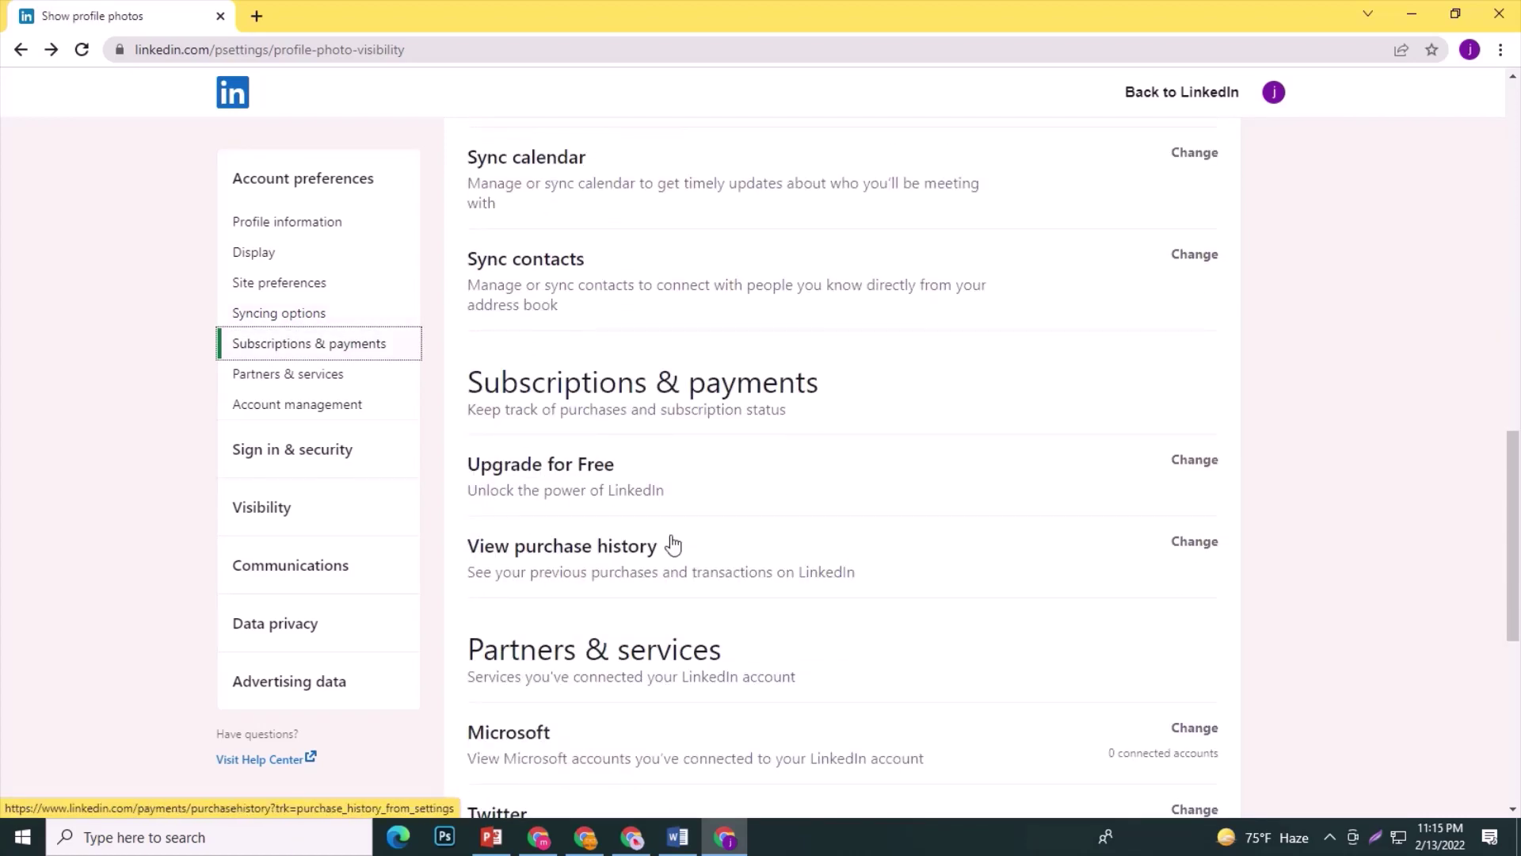
{"action": "scroll", "coordinate": [670, 544], "scroll_direction": "down", "scroll_amount": 2}
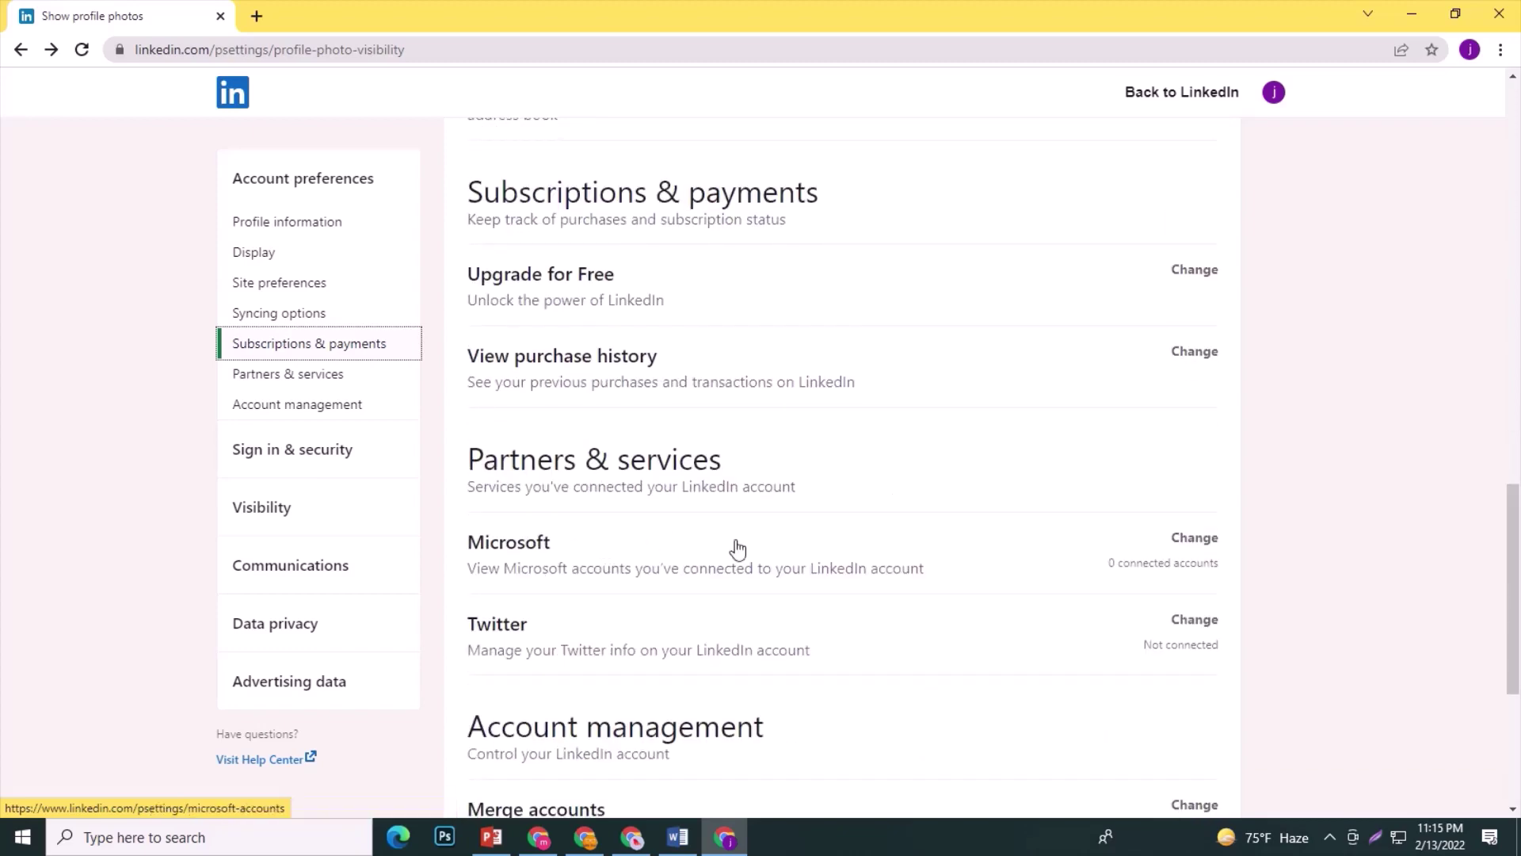
{"action": "scroll", "coordinate": [554, 581], "scroll_direction": "down", "scroll_amount": 2}
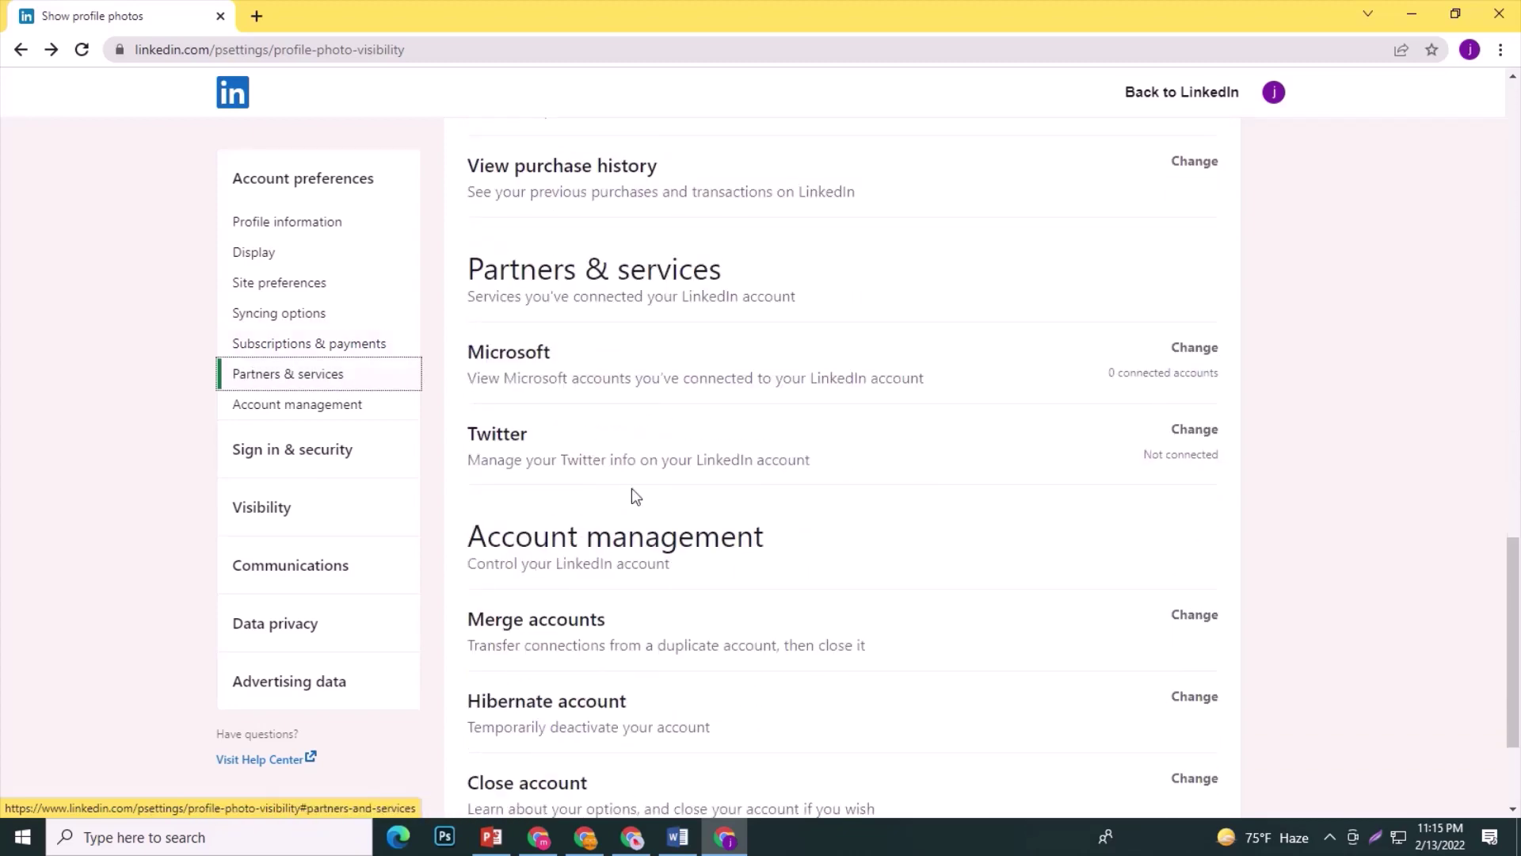
{"action": "left_click", "coordinate": [1193, 432]}
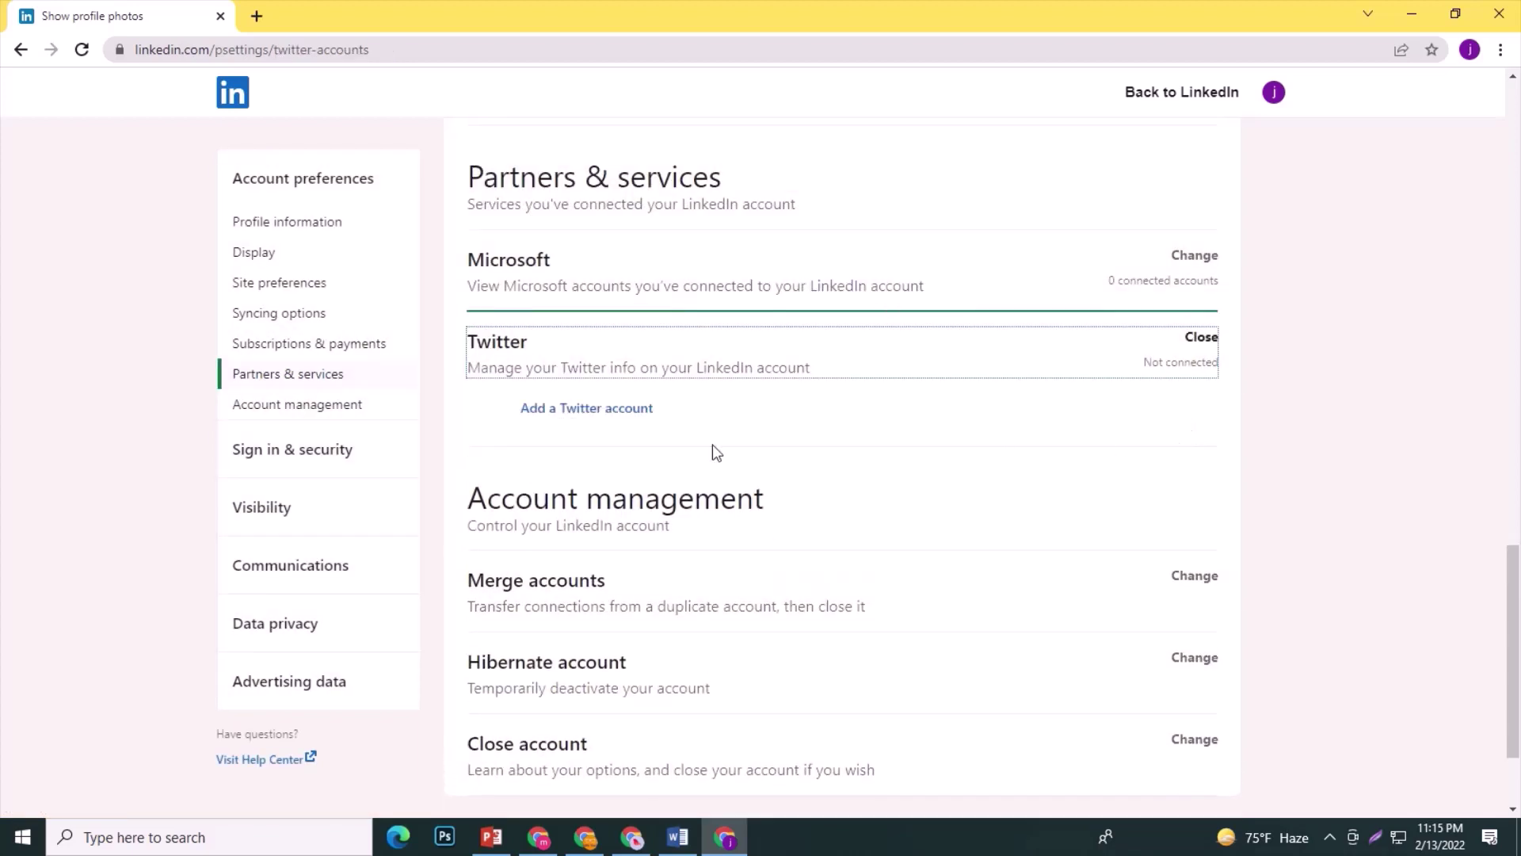
Abandon adding a Twitter account by dismissing the password prompt.
{"action": "left_click", "coordinate": [611, 410]}
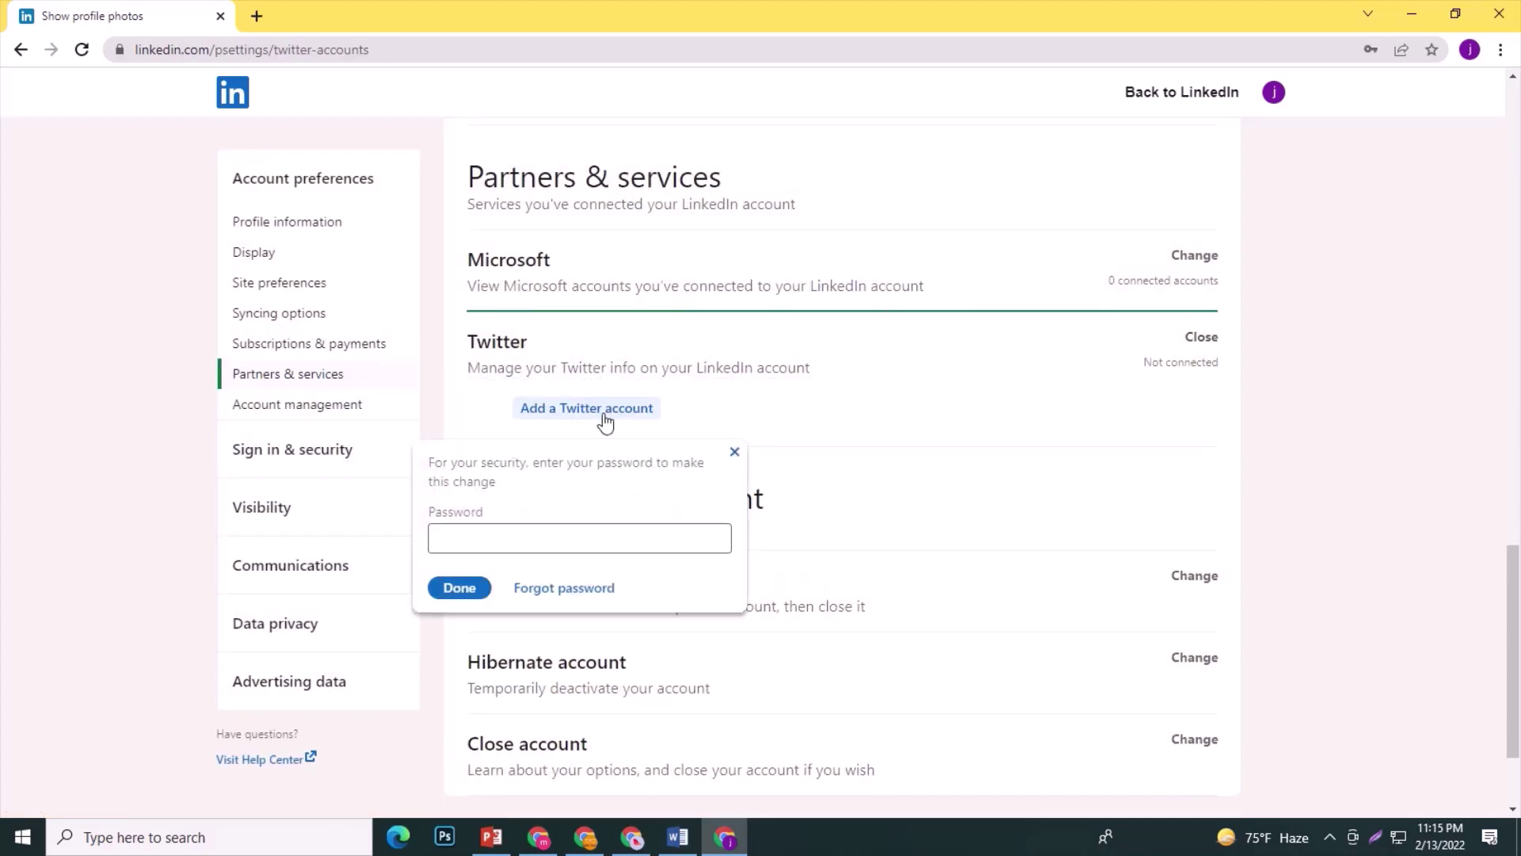
{"action": "left_click", "coordinate": [493, 529]}
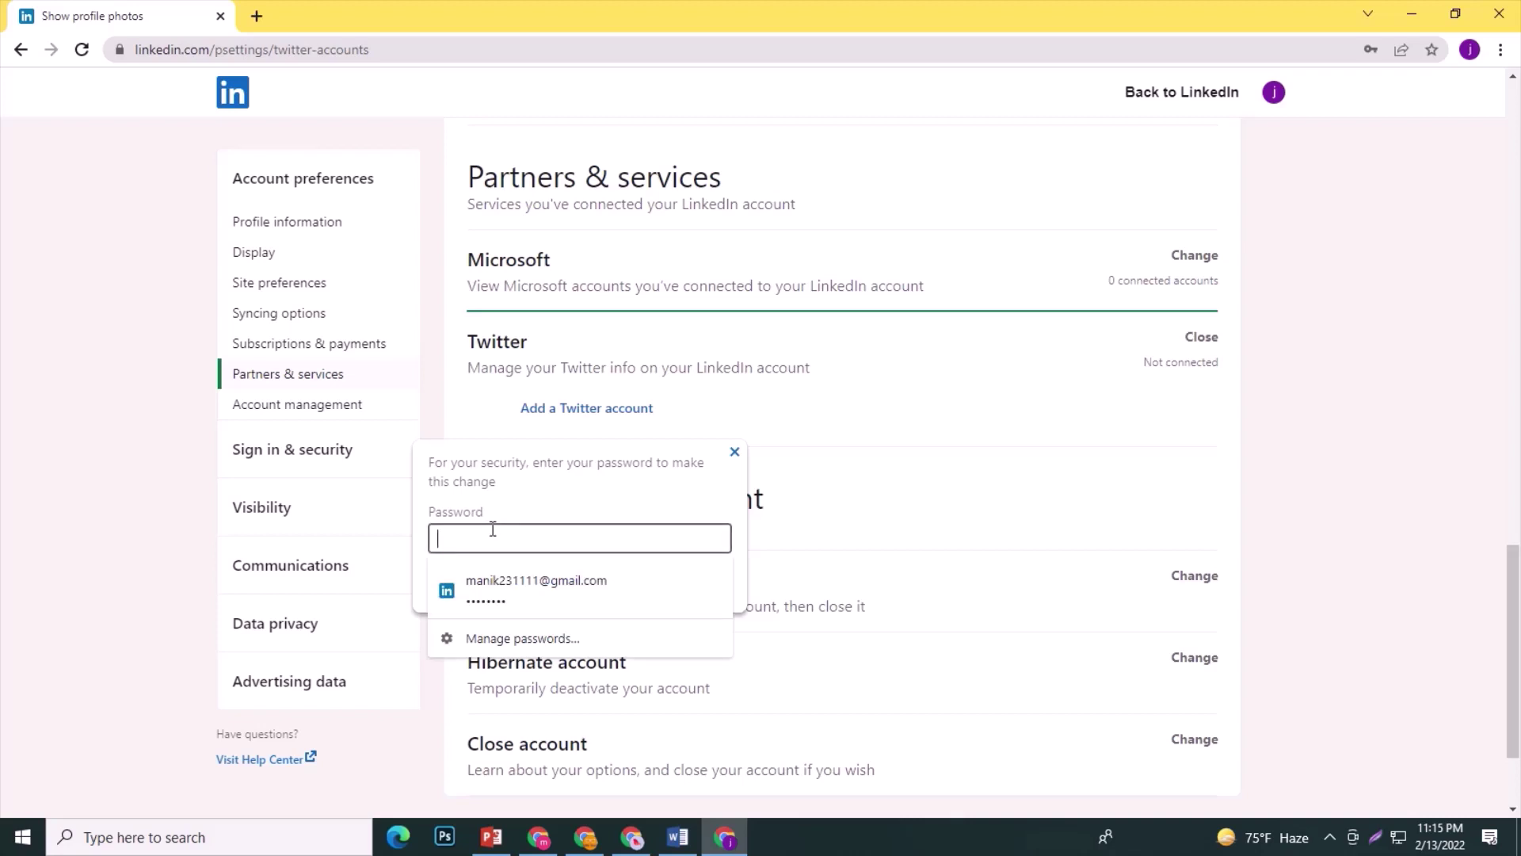
{"action": "left_click", "coordinate": [733, 449]}
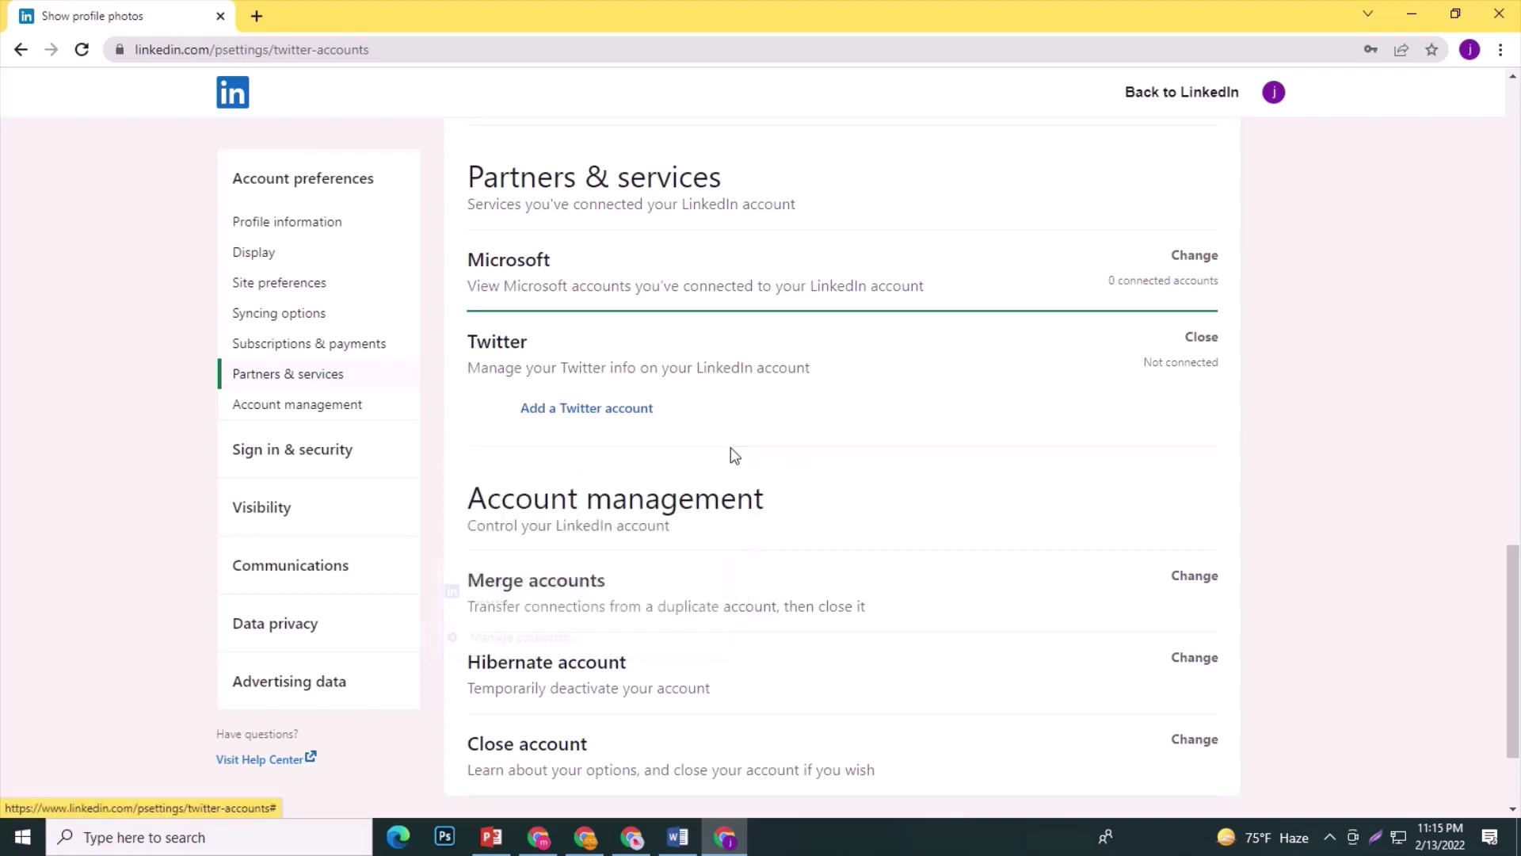
Reopen the Name, location, and industry editor from Profile information.
{"action": "scroll", "coordinate": [1039, 456], "scroll_direction": "down", "scroll_amount": 2}
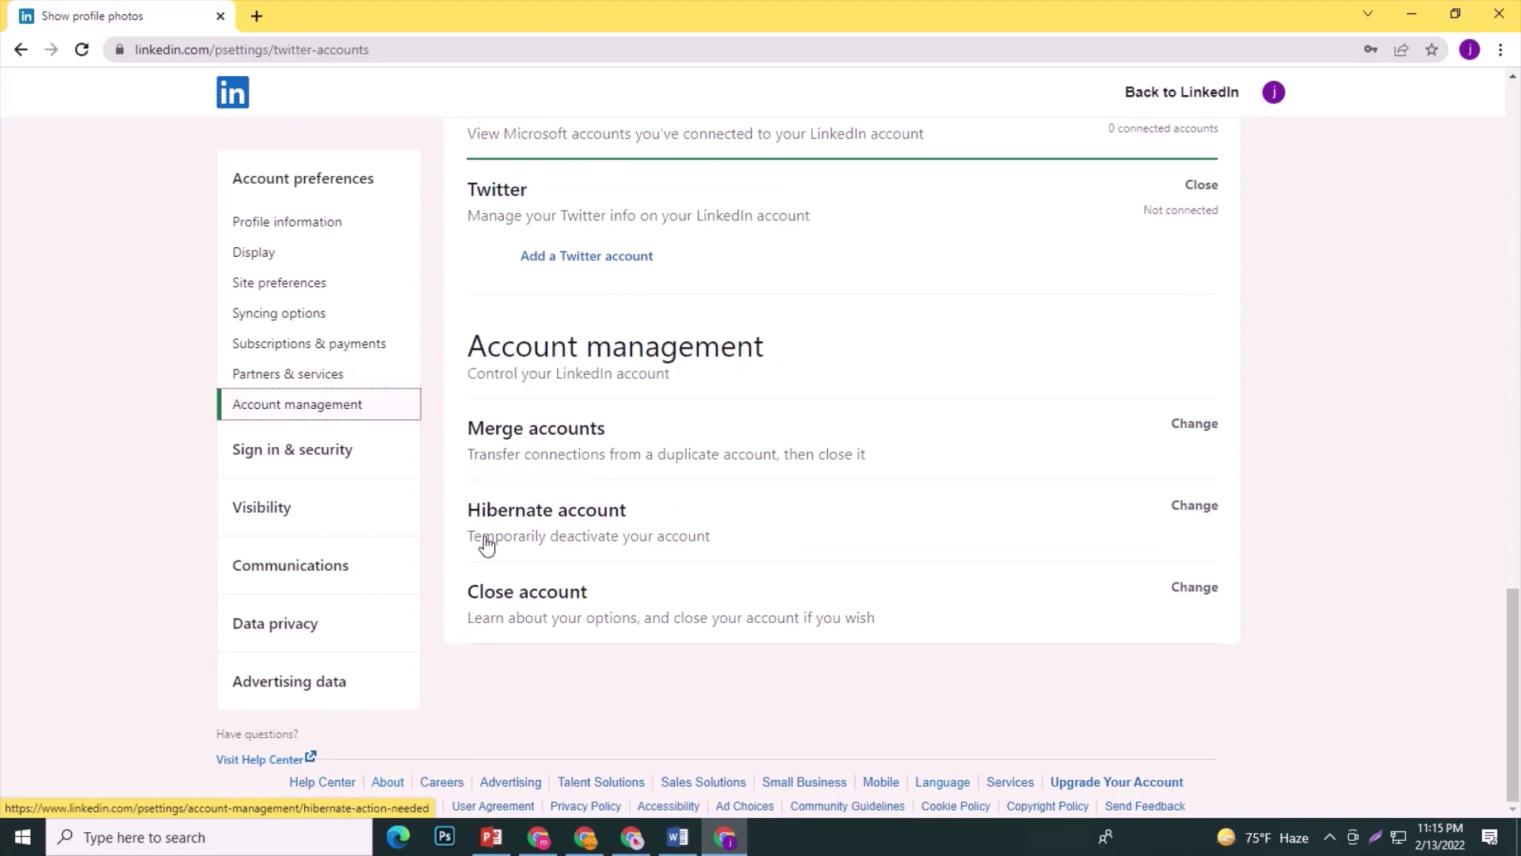
{"action": "scroll", "coordinate": [474, 538], "scroll_direction": "up", "scroll_amount": 12}
{"action": "scroll", "coordinate": [475, 537], "scroll_direction": "up", "scroll_amount": 4}
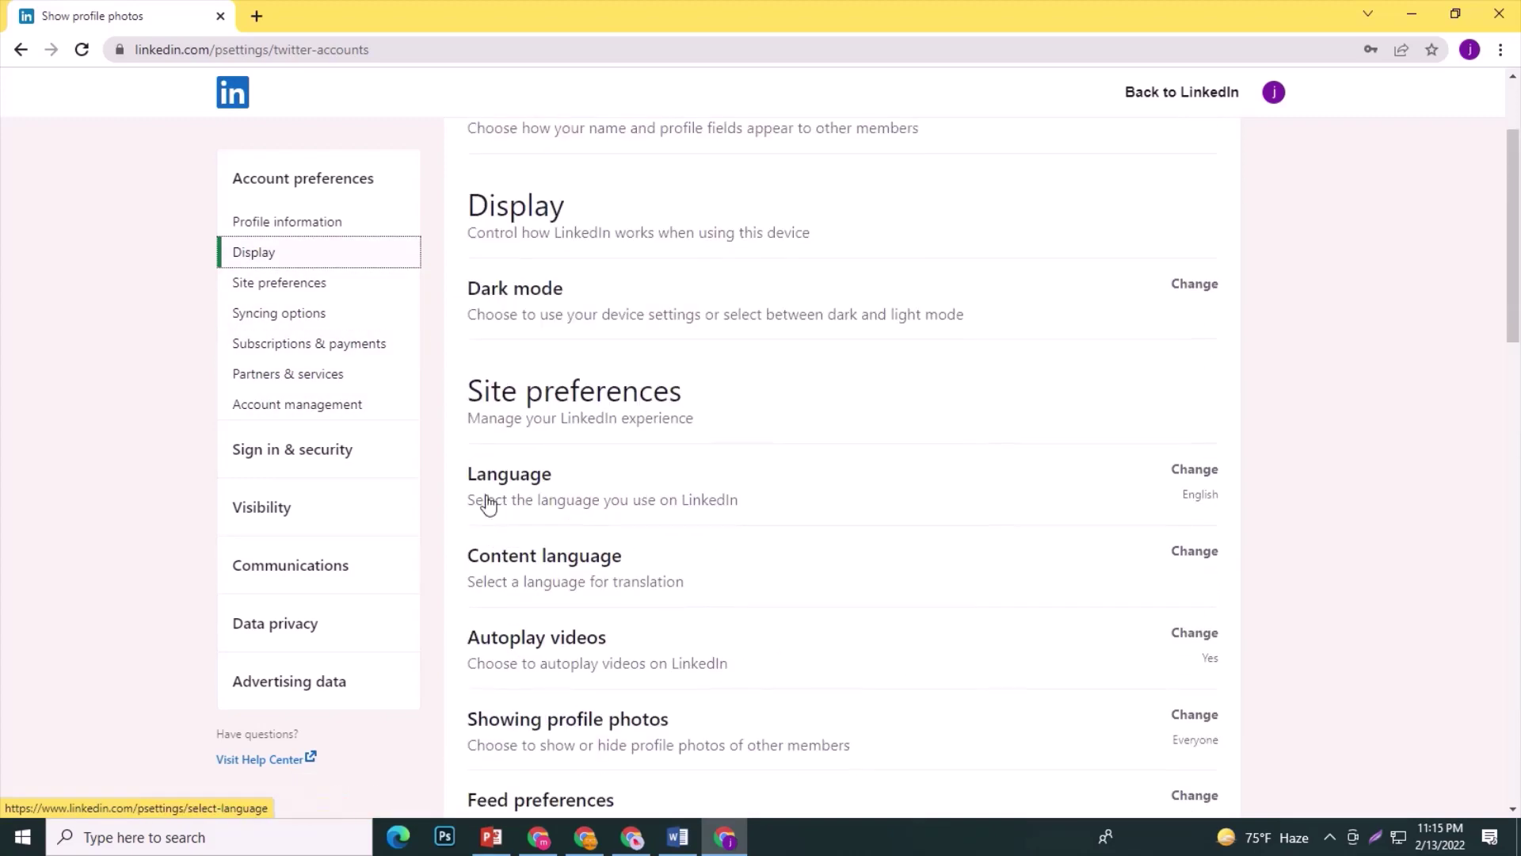
{"action": "left_click", "coordinate": [234, 222]}
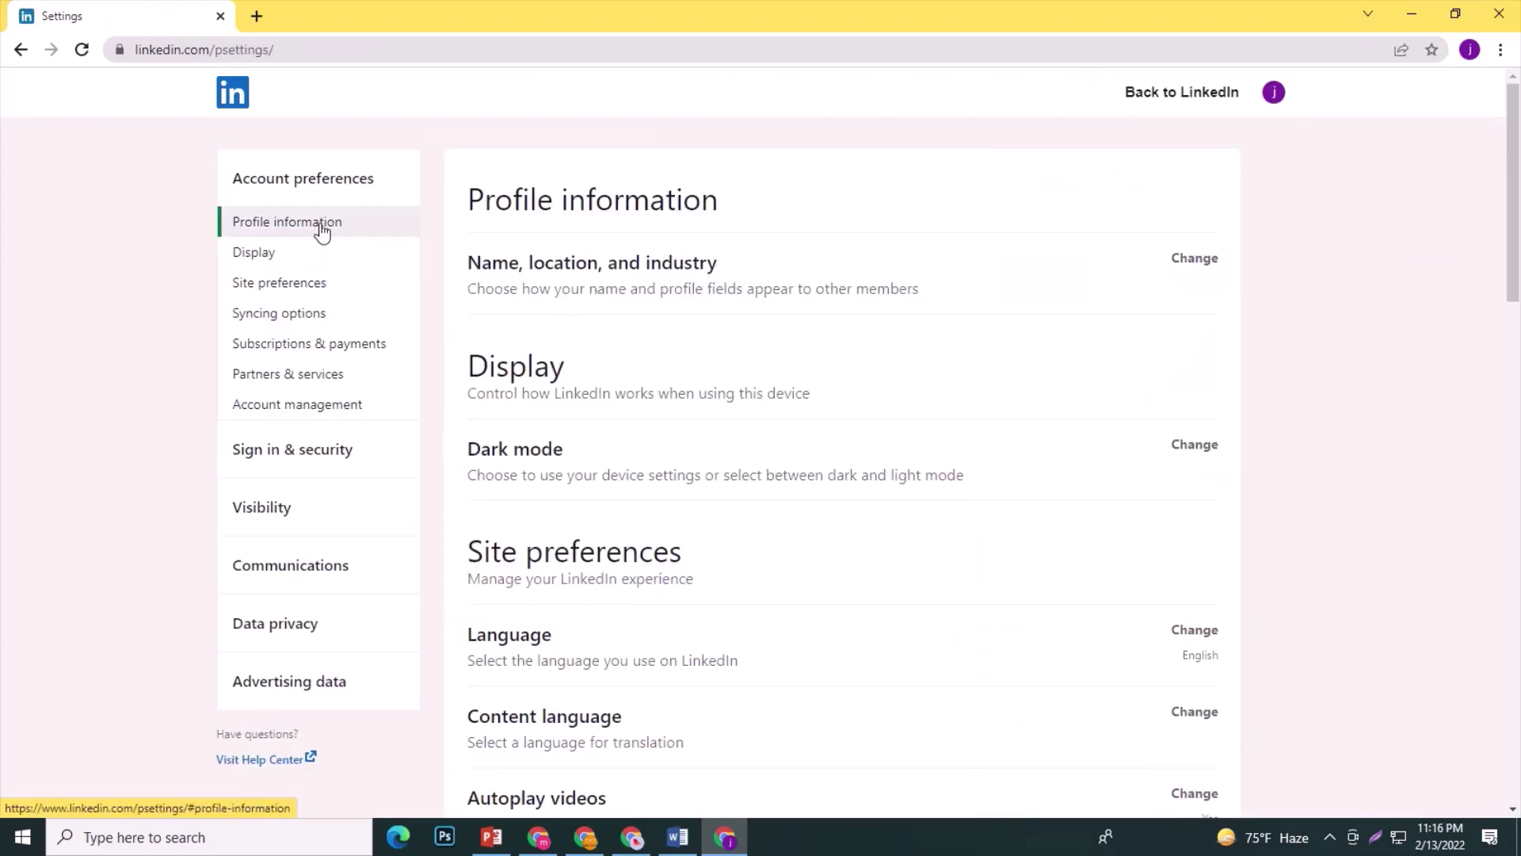
{"action": "left_click", "coordinate": [1184, 266]}
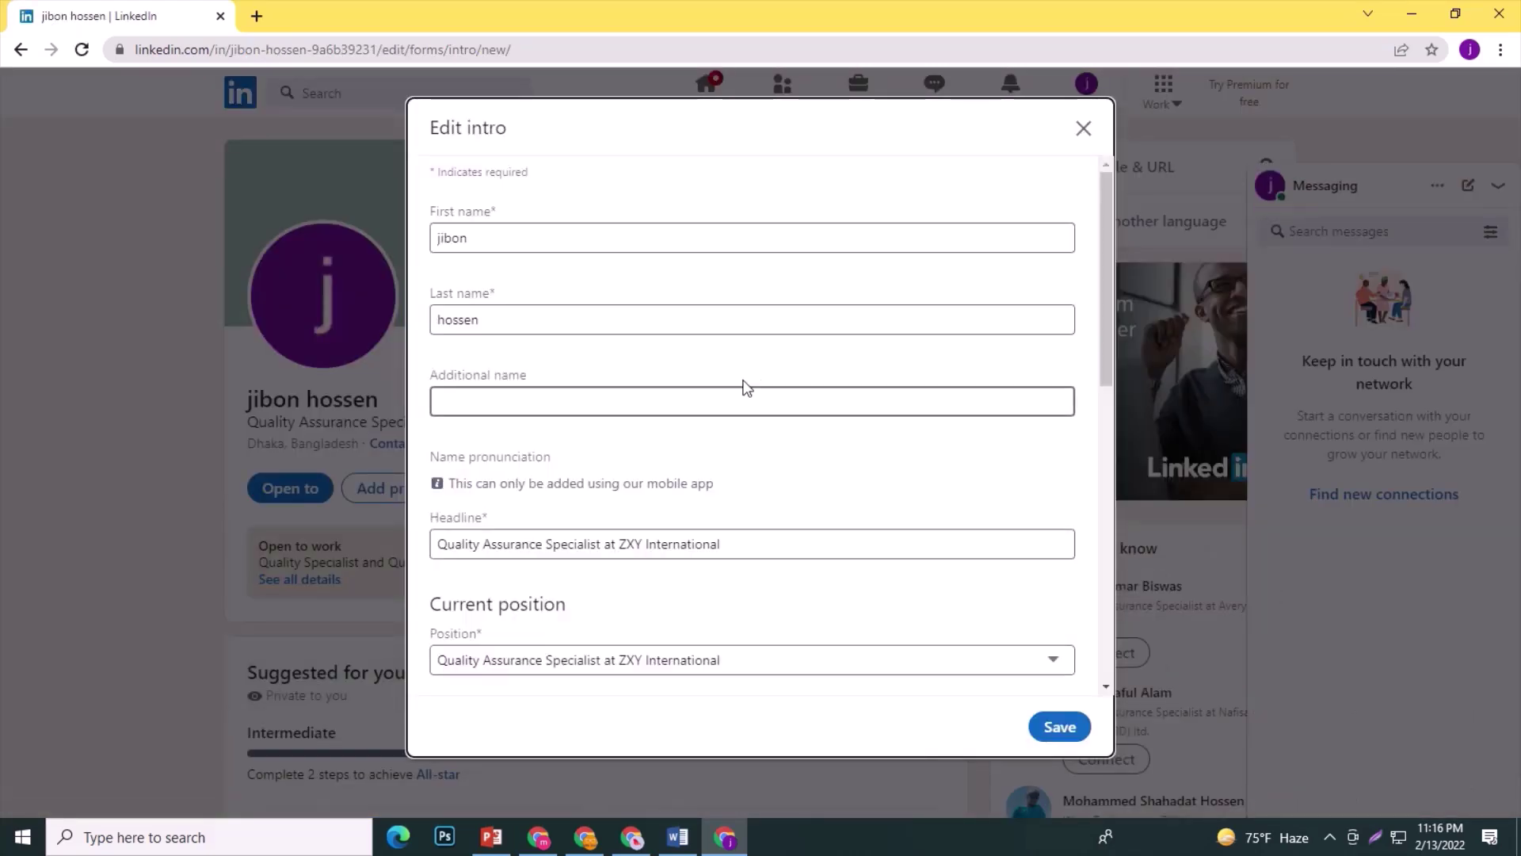
Overwrite the First name and Last name fields with the new name and save the intro.
{"action": "scroll", "coordinate": [736, 388], "scroll_direction": "down", "scroll_amount": 2}
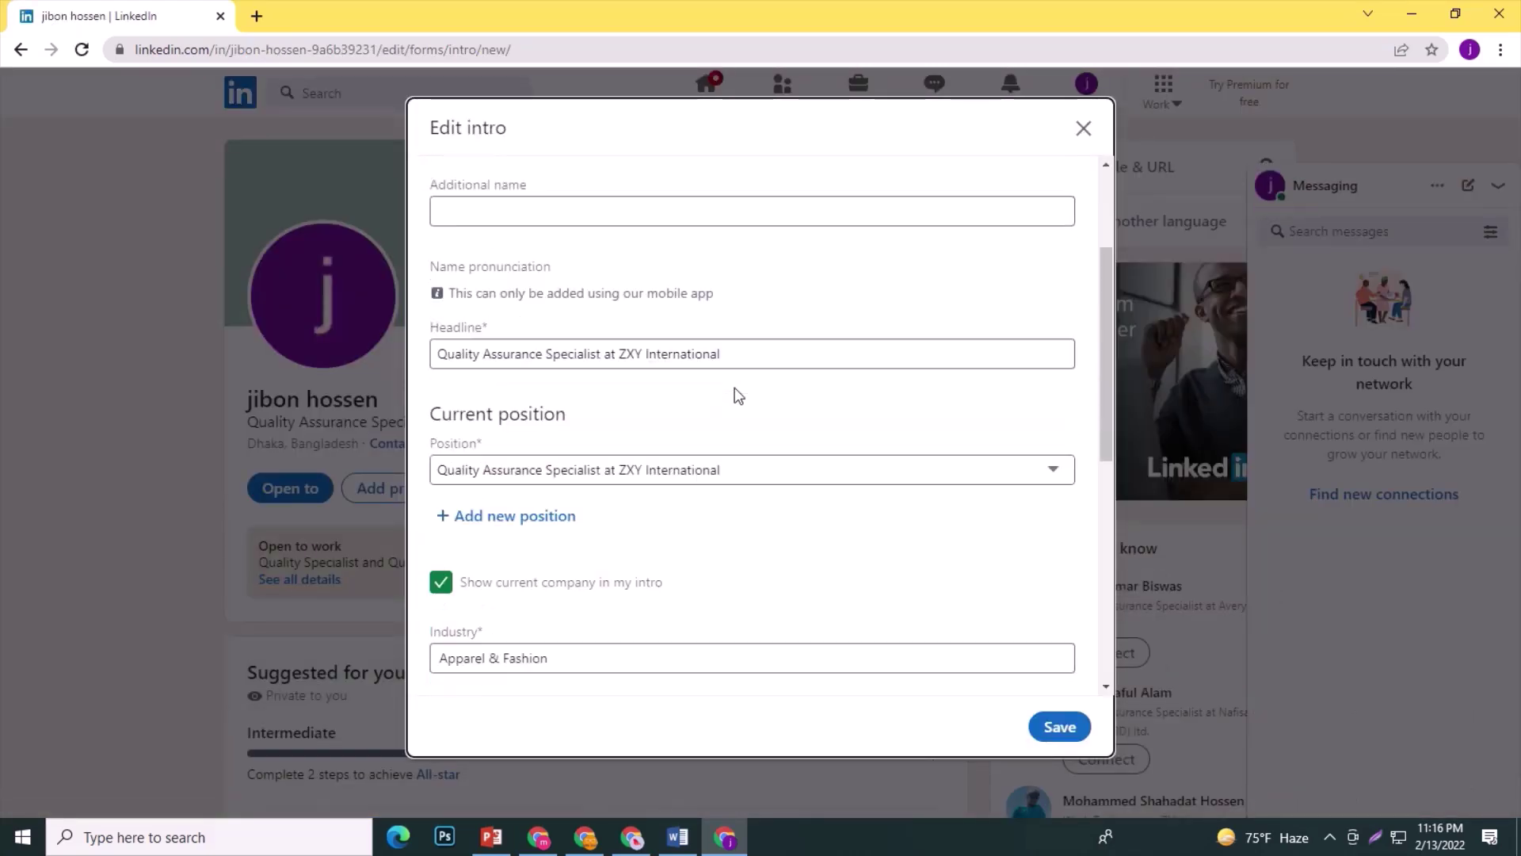
{"action": "scroll", "coordinate": [739, 394], "scroll_direction": "down", "scroll_amount": 3}
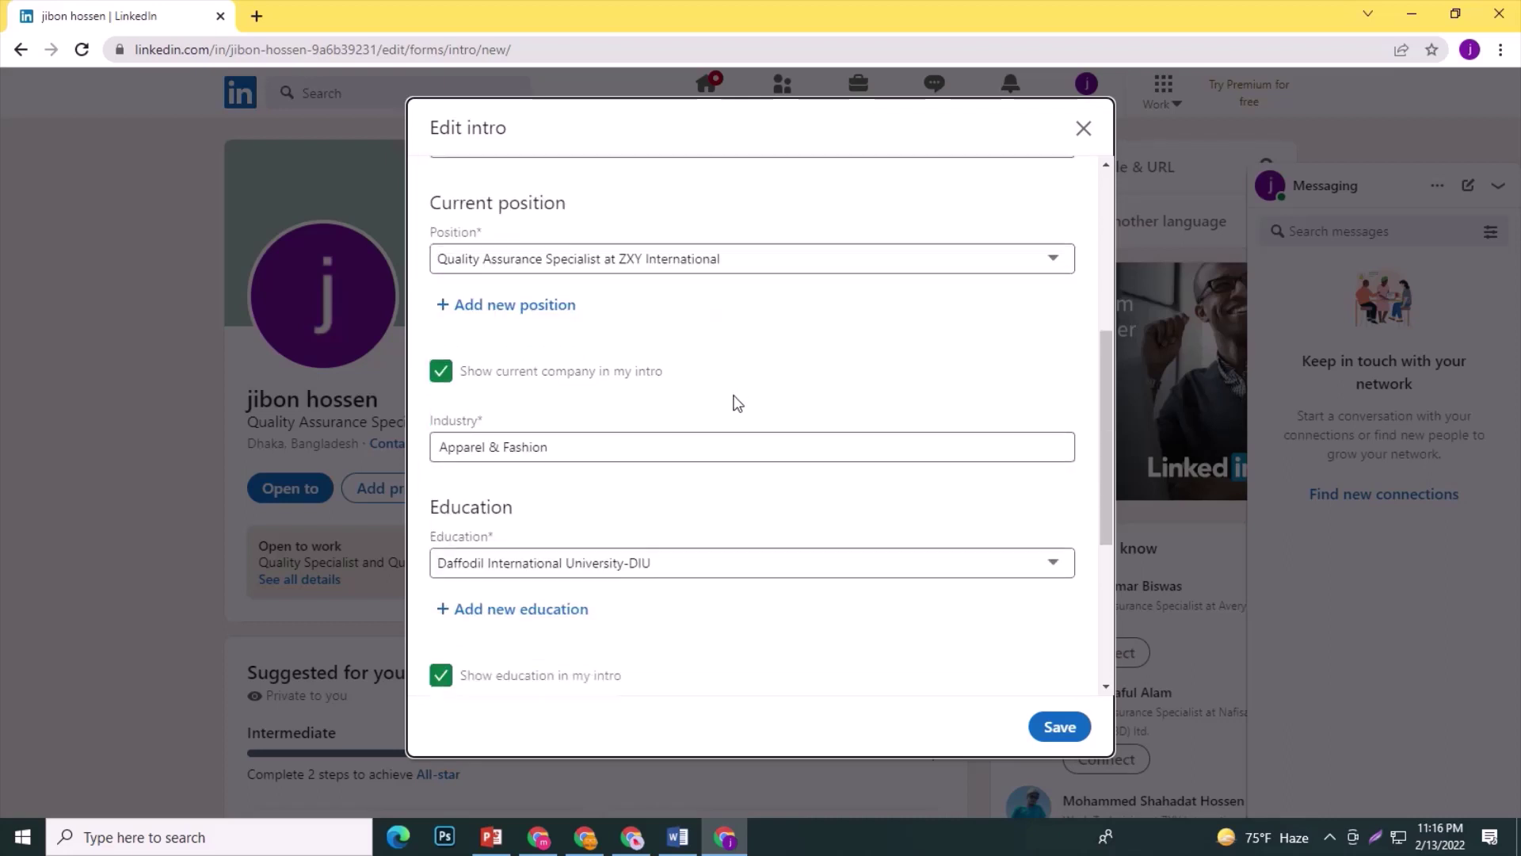
{"action": "scroll", "coordinate": [742, 404], "scroll_direction": "up", "scroll_amount": 5}
{"action": "left_click_drag", "start_coordinate": [469, 238], "coordinate": [407, 237]}
{"action": "type", "text": "Ahnaf"}
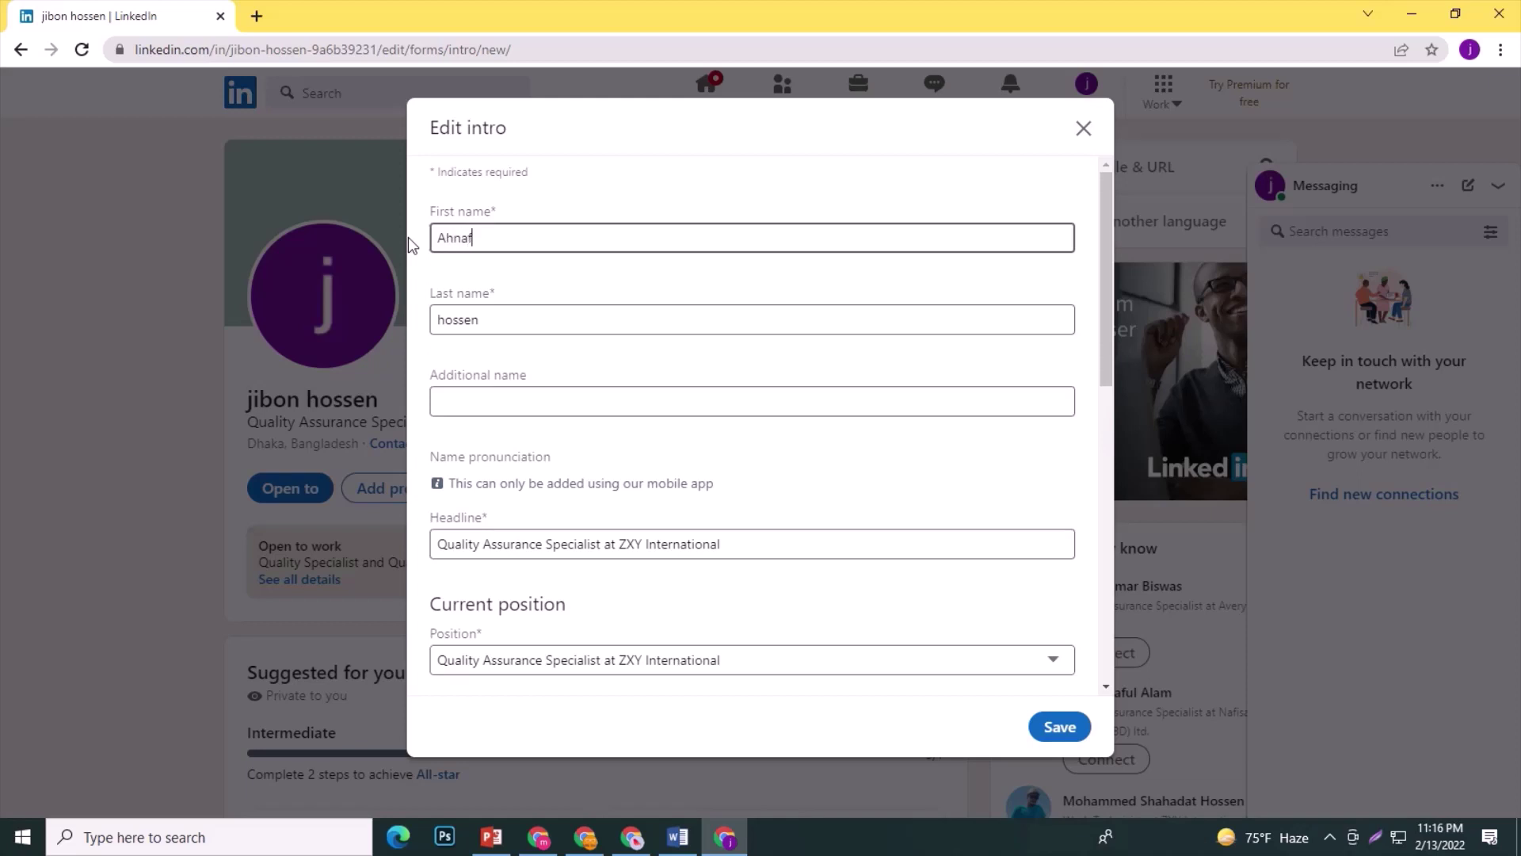
{"action": "left_click_drag", "start_coordinate": [632, 316], "coordinate": [336, 330]}
{"action": "type", "text": "Siddik"}
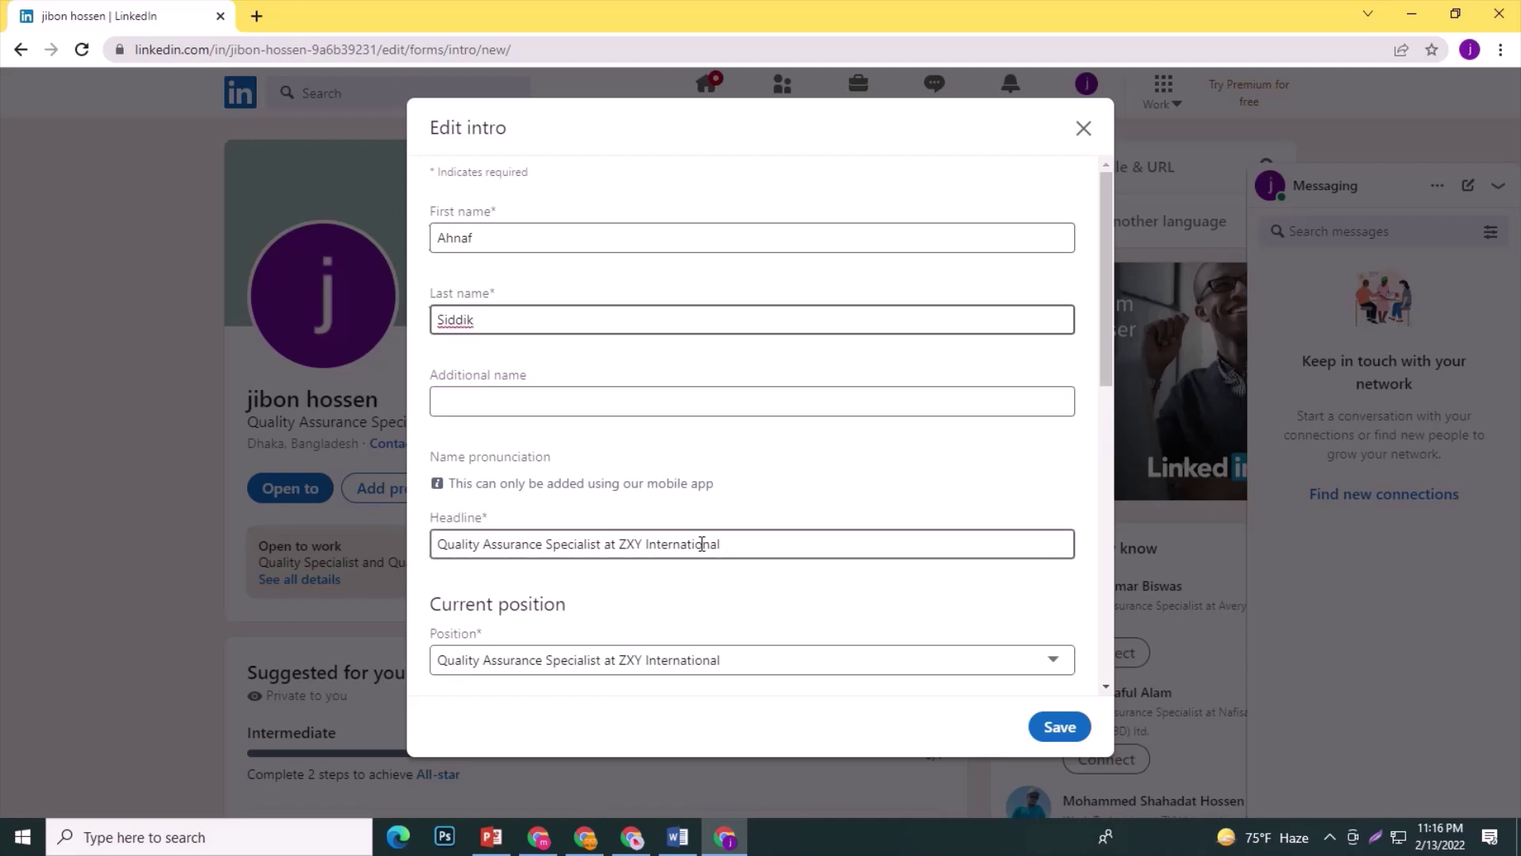
{"action": "left_click", "coordinate": [1061, 737]}
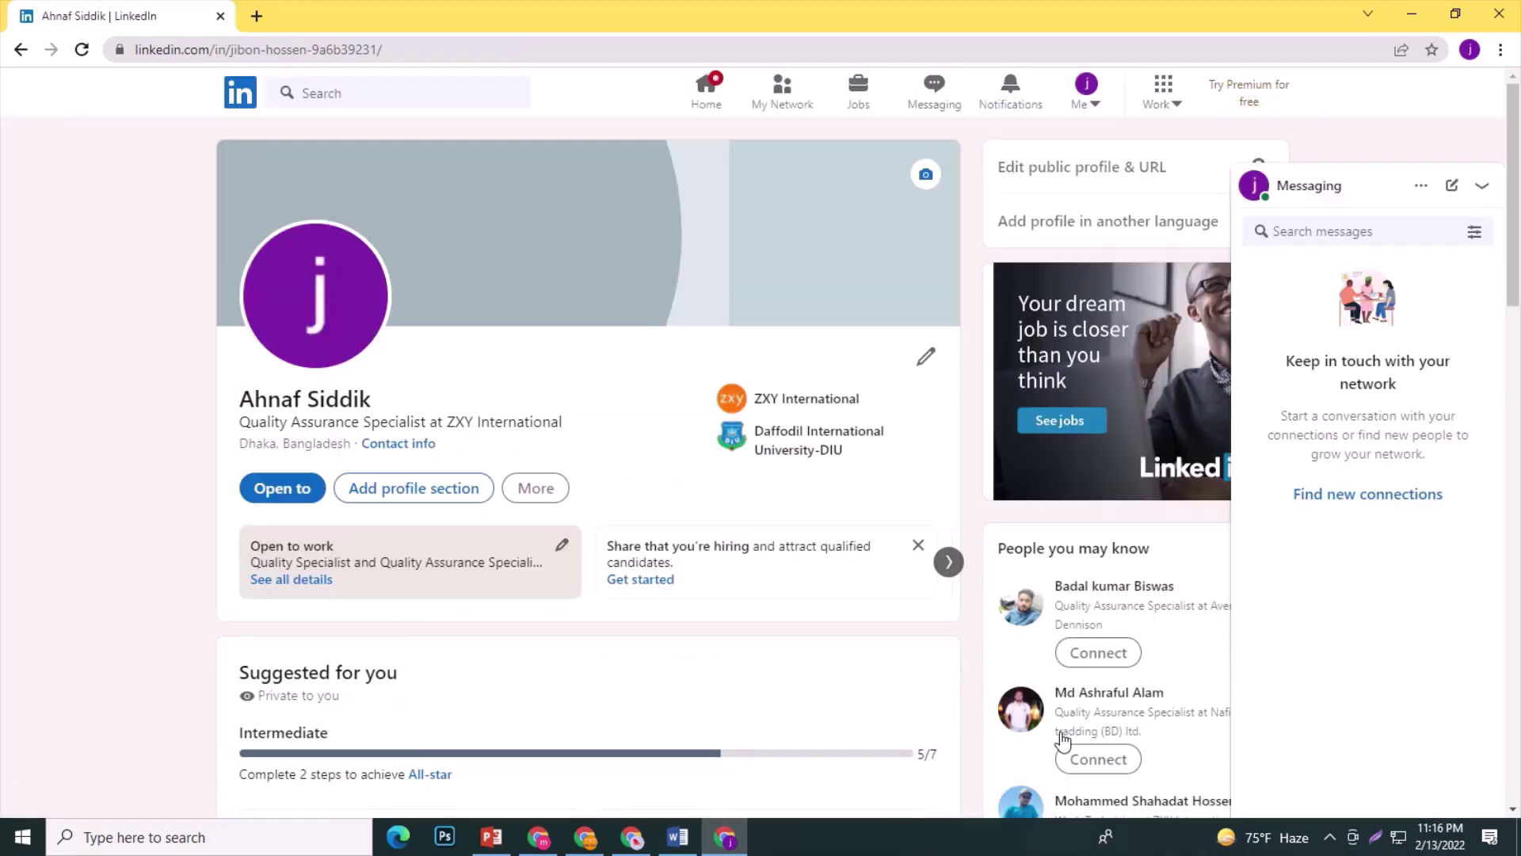
Reload, leave the 404 error page for the home feed, and return to your own profile.
{"action": "left_click", "coordinate": [81, 49]}
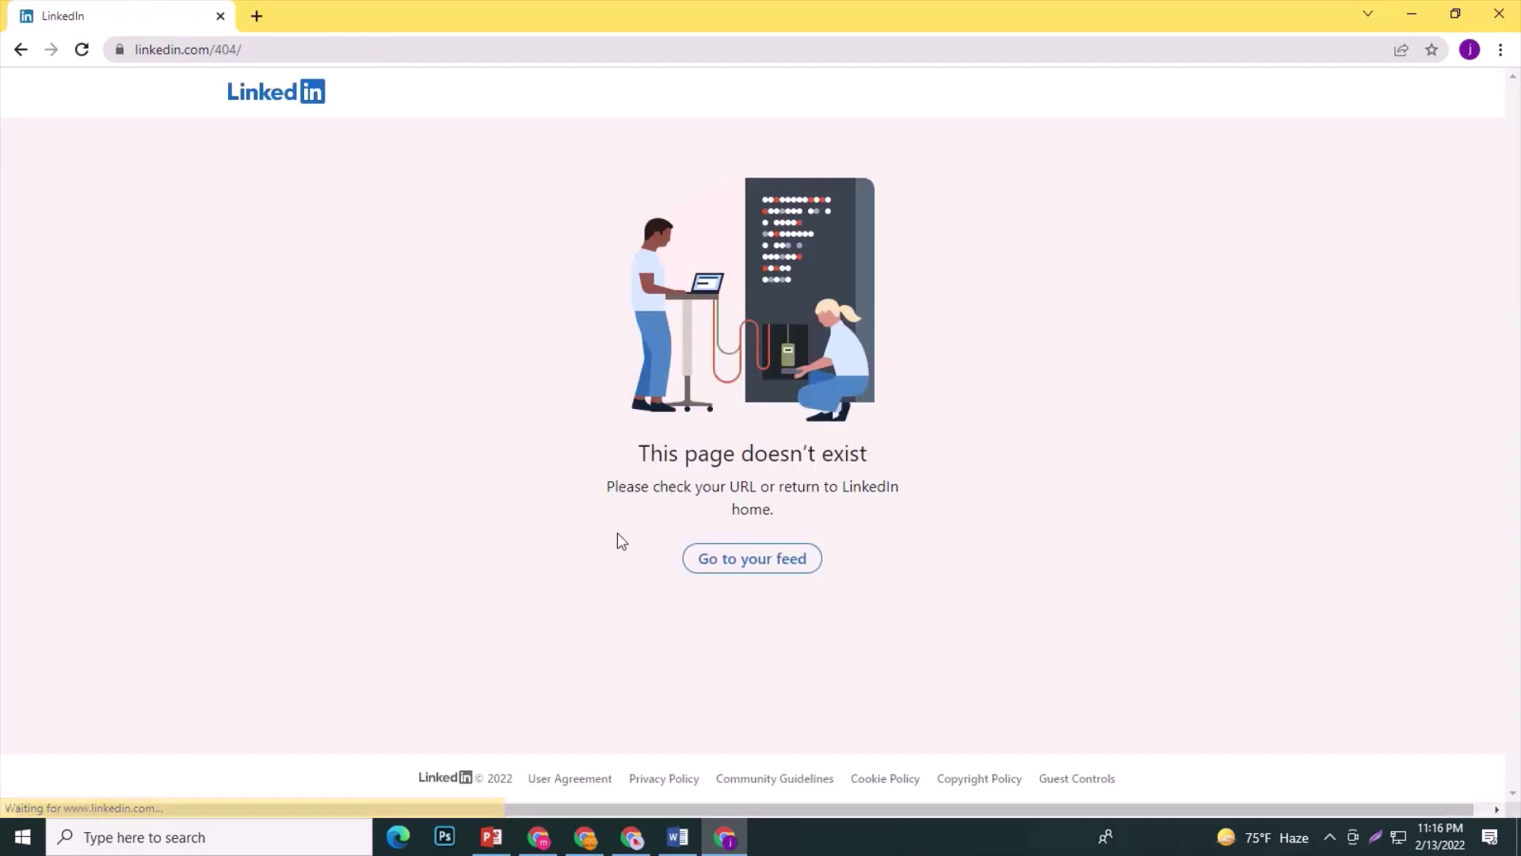
{"action": "left_click", "coordinate": [748, 560]}
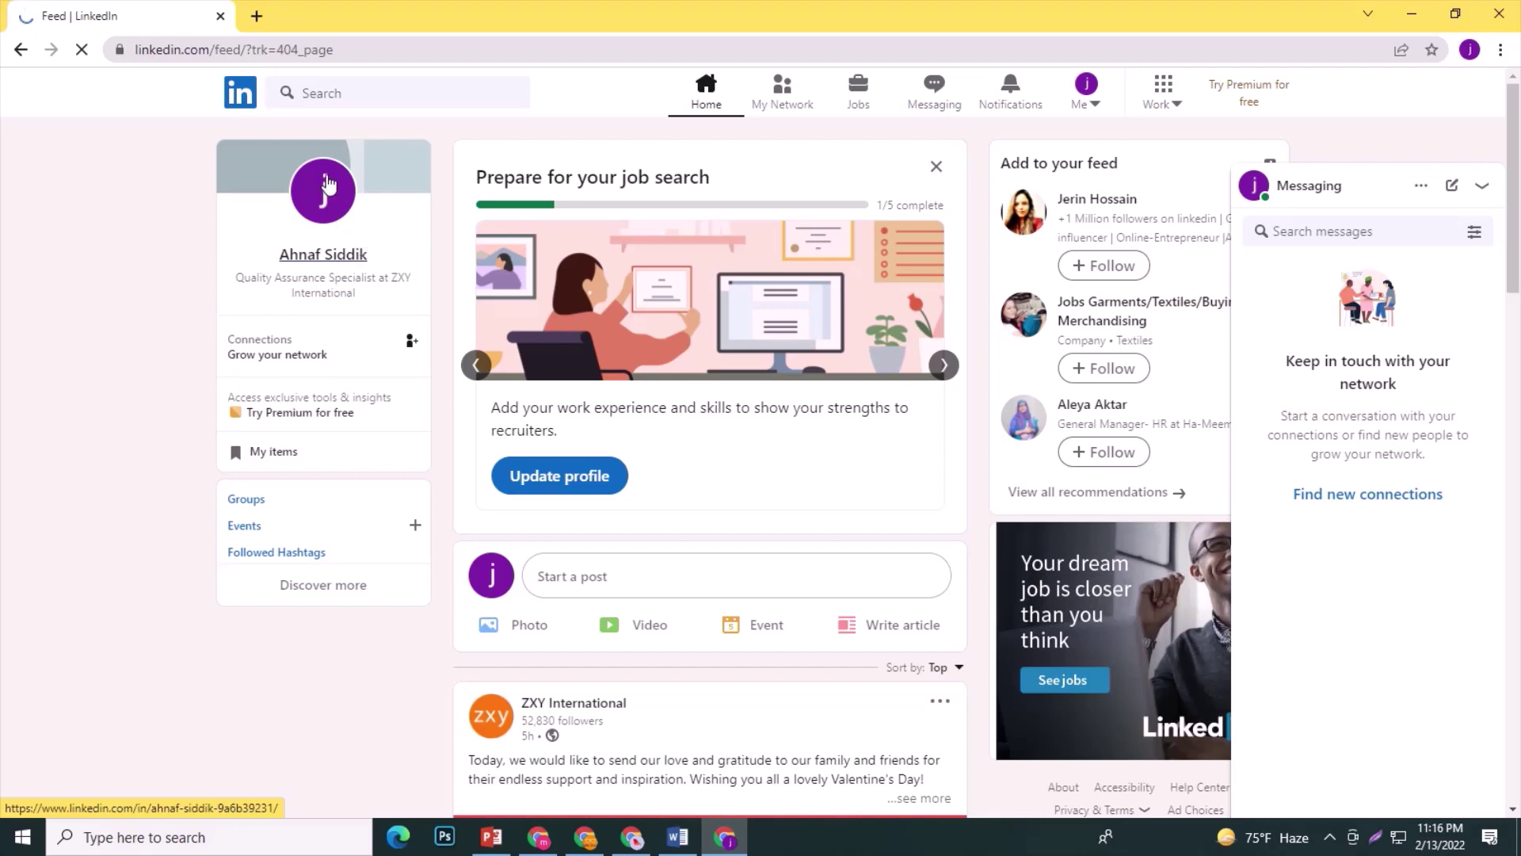
{"action": "left_click", "coordinate": [327, 184]}
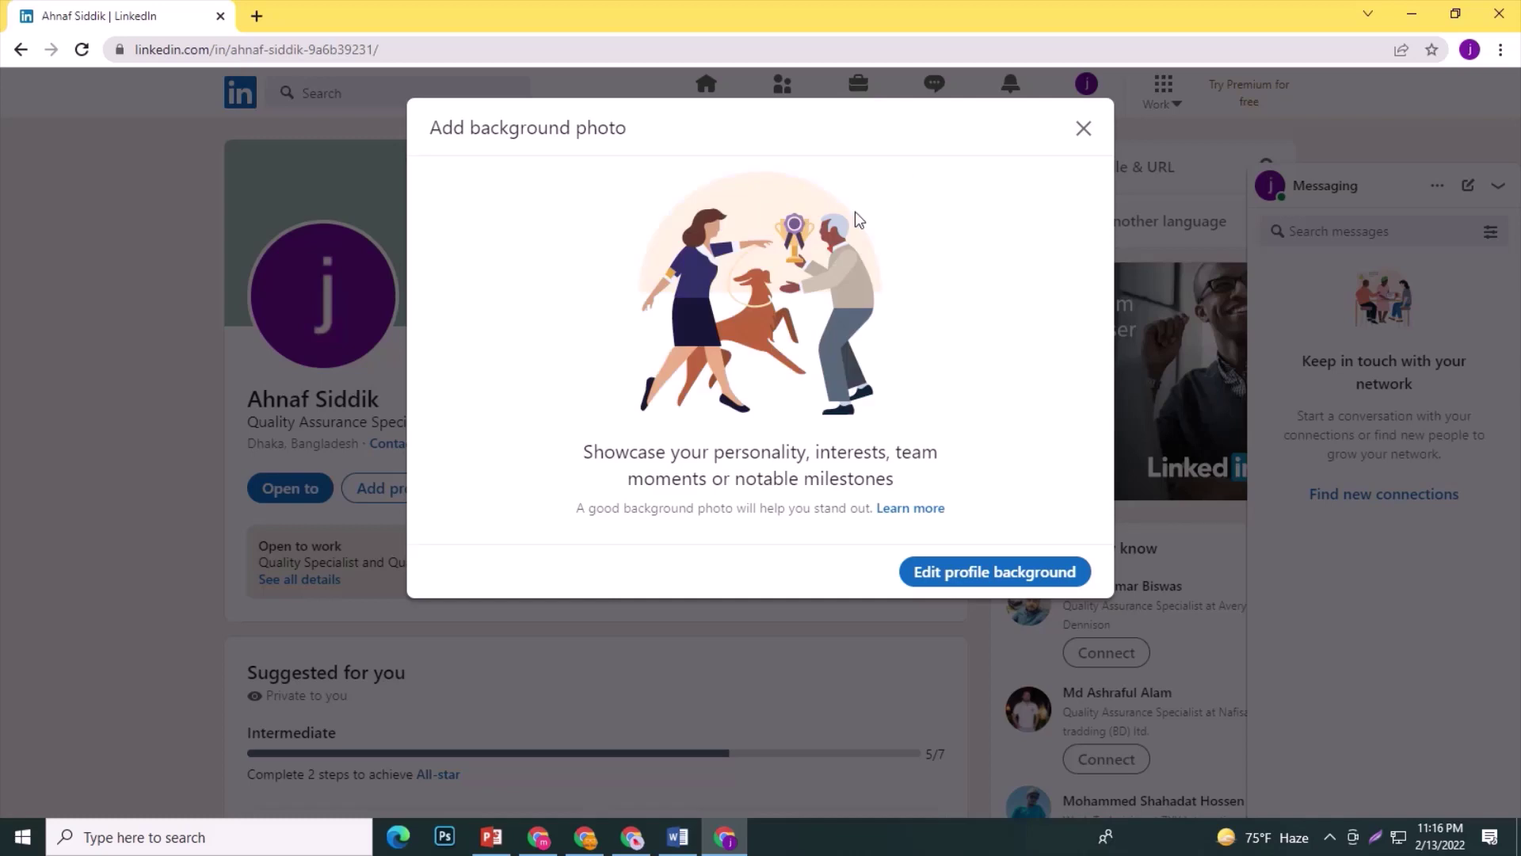
Load the Desktop istockphoto portrait as the banner, shift it down to show the face, and apply.
{"action": "left_click", "coordinate": [1018, 569]}
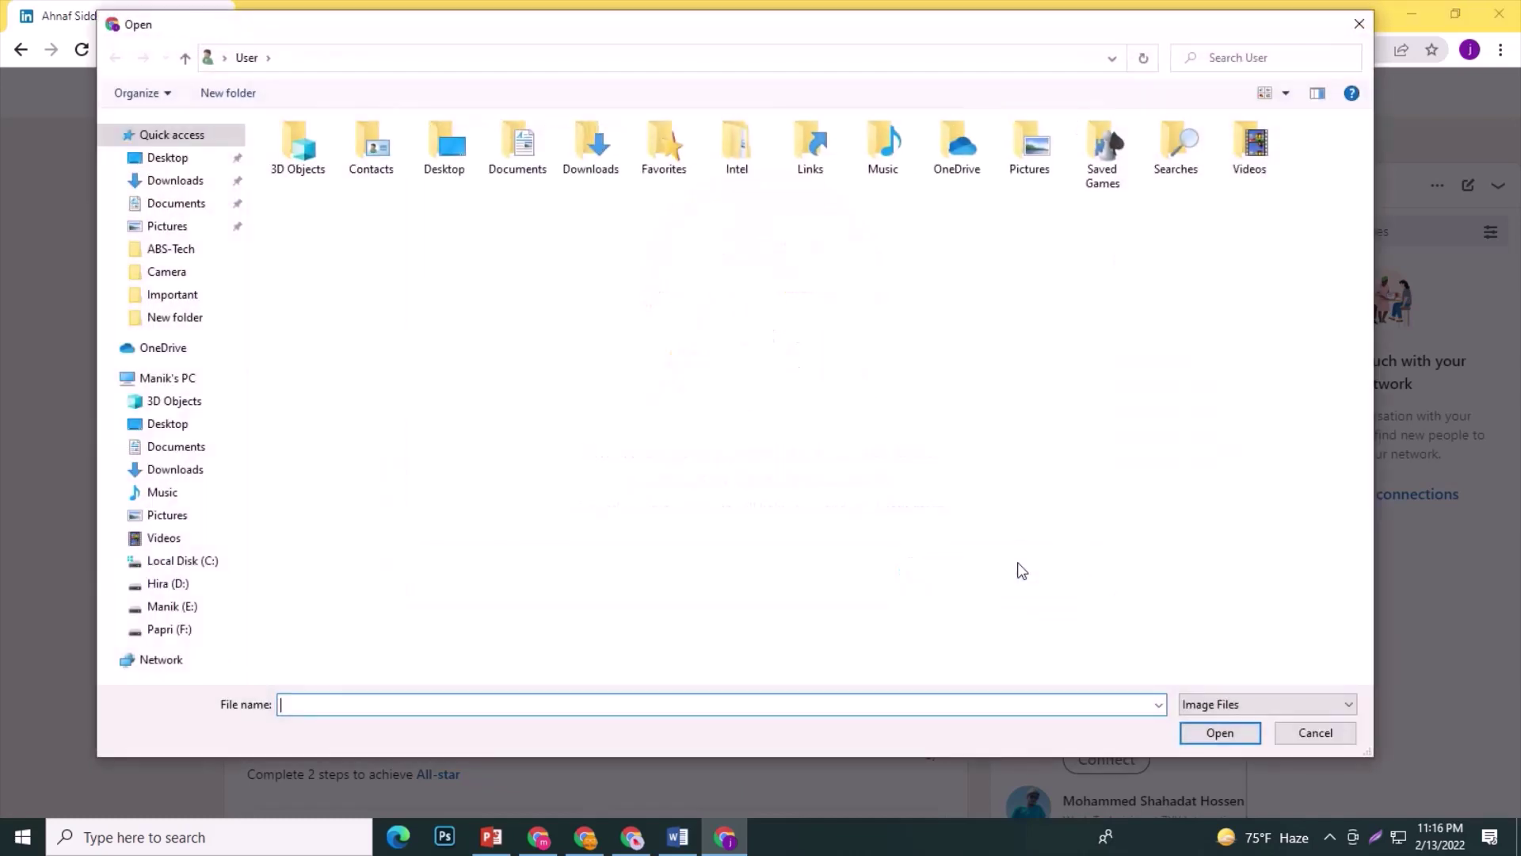
{"action": "left_click", "coordinate": [169, 160]}
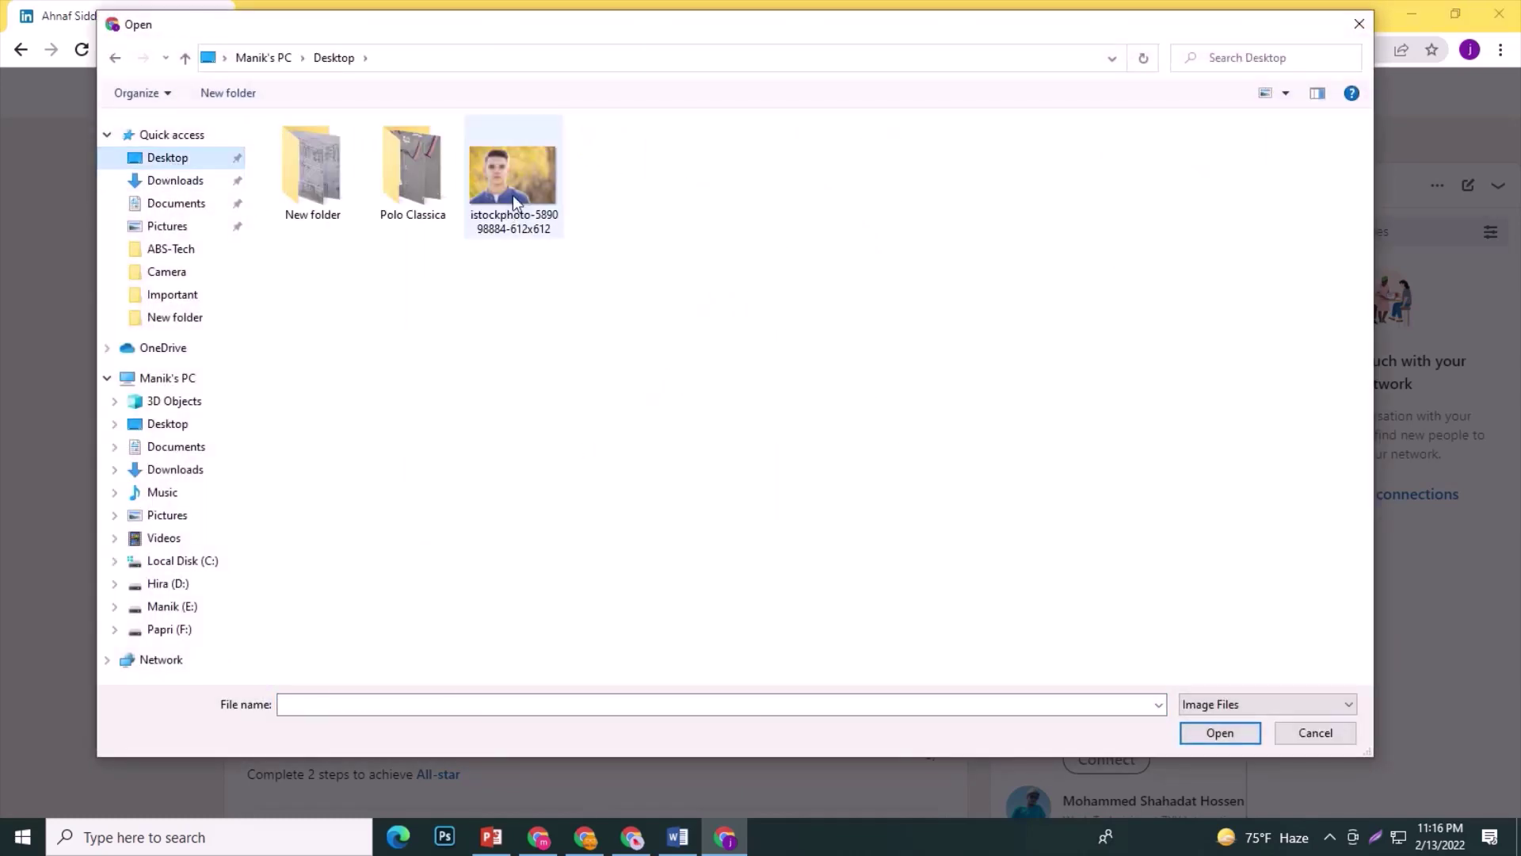
{"action": "left_click", "coordinate": [511, 195]}
{"action": "left_click", "coordinate": [1221, 733]}
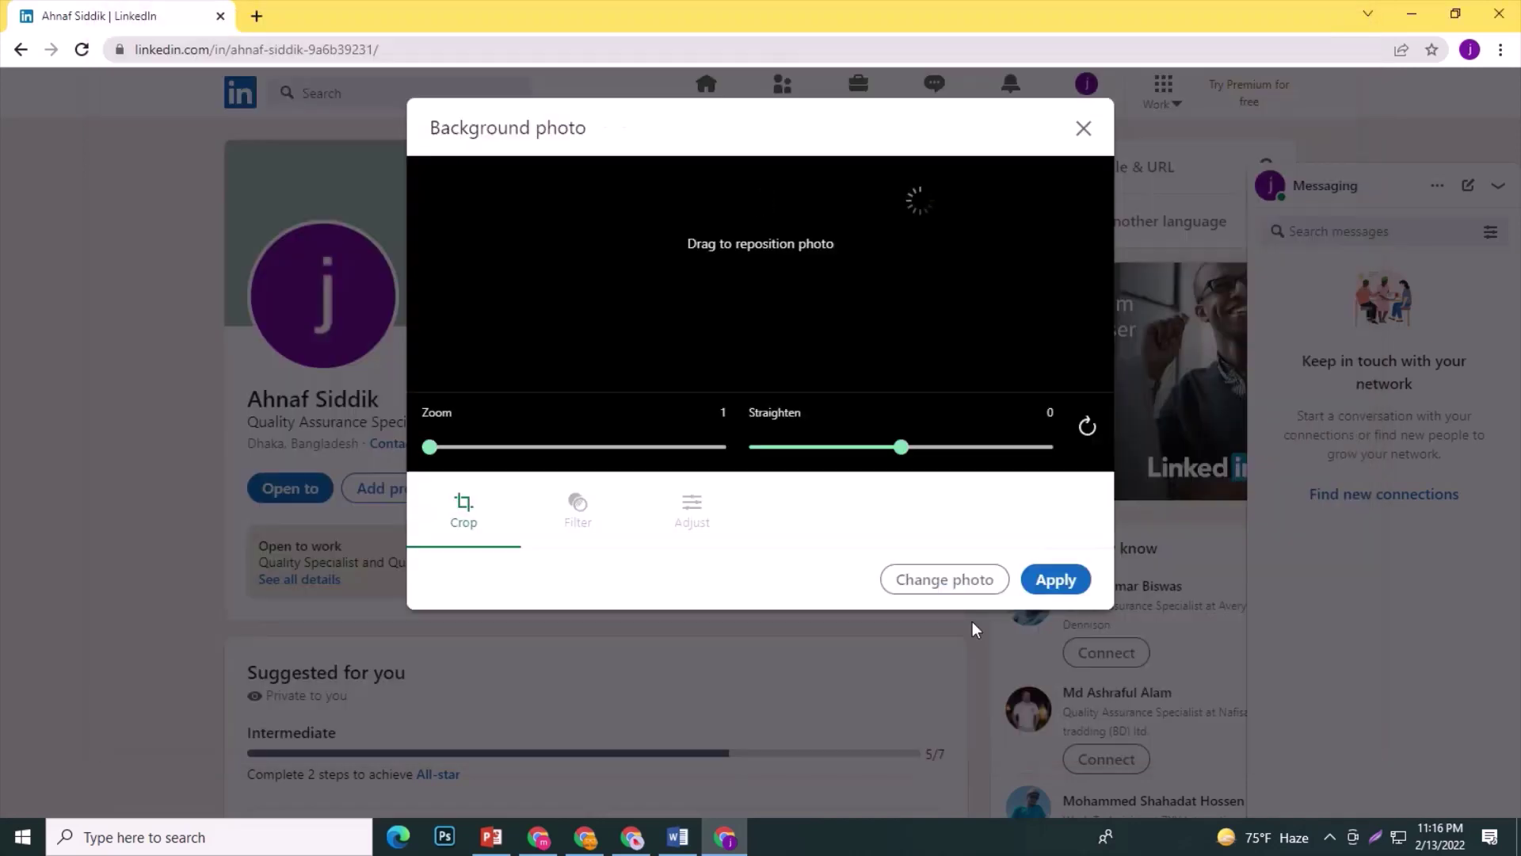
{"action": "left_click_drag", "start_coordinate": [786, 300], "coordinate": [797, 369]}
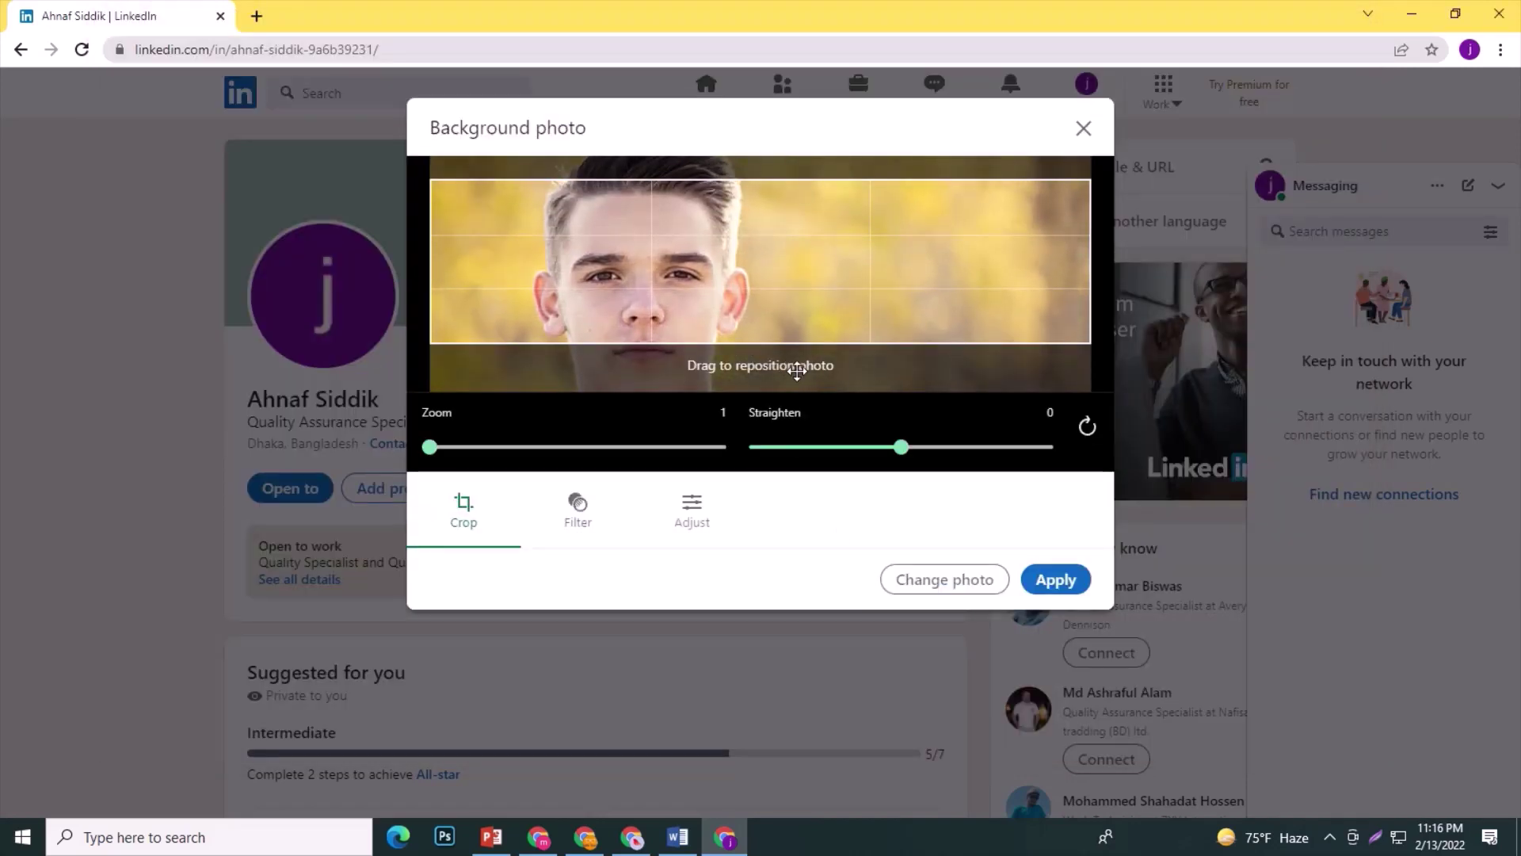
{"action": "left_click", "coordinate": [1062, 583]}
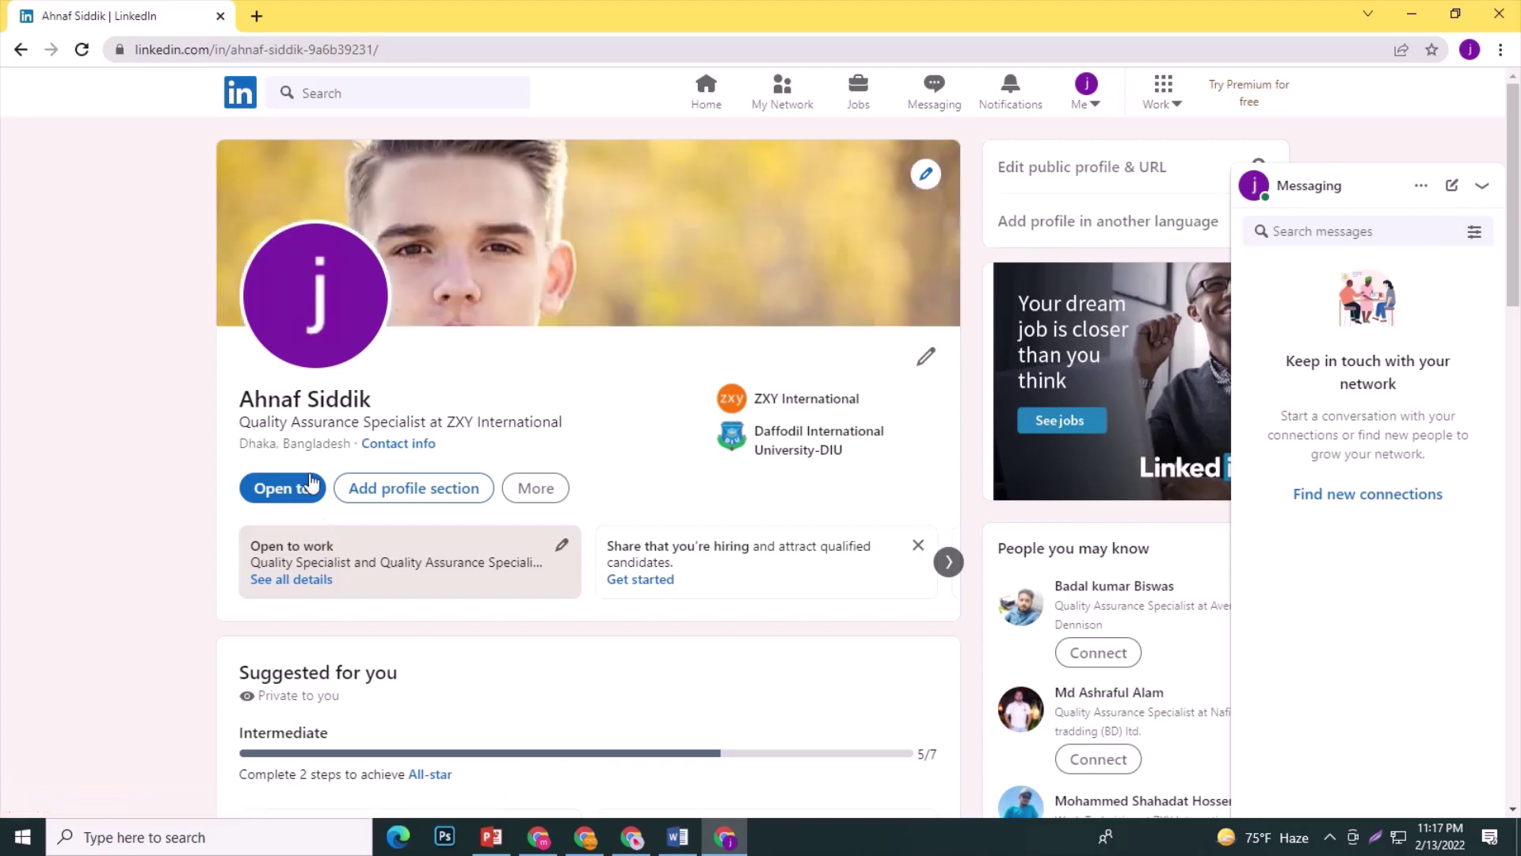
Upload the Desktop istockphoto portrait as the profile photo, centred on the face, and save.
{"action": "left_click", "coordinate": [315, 291]}
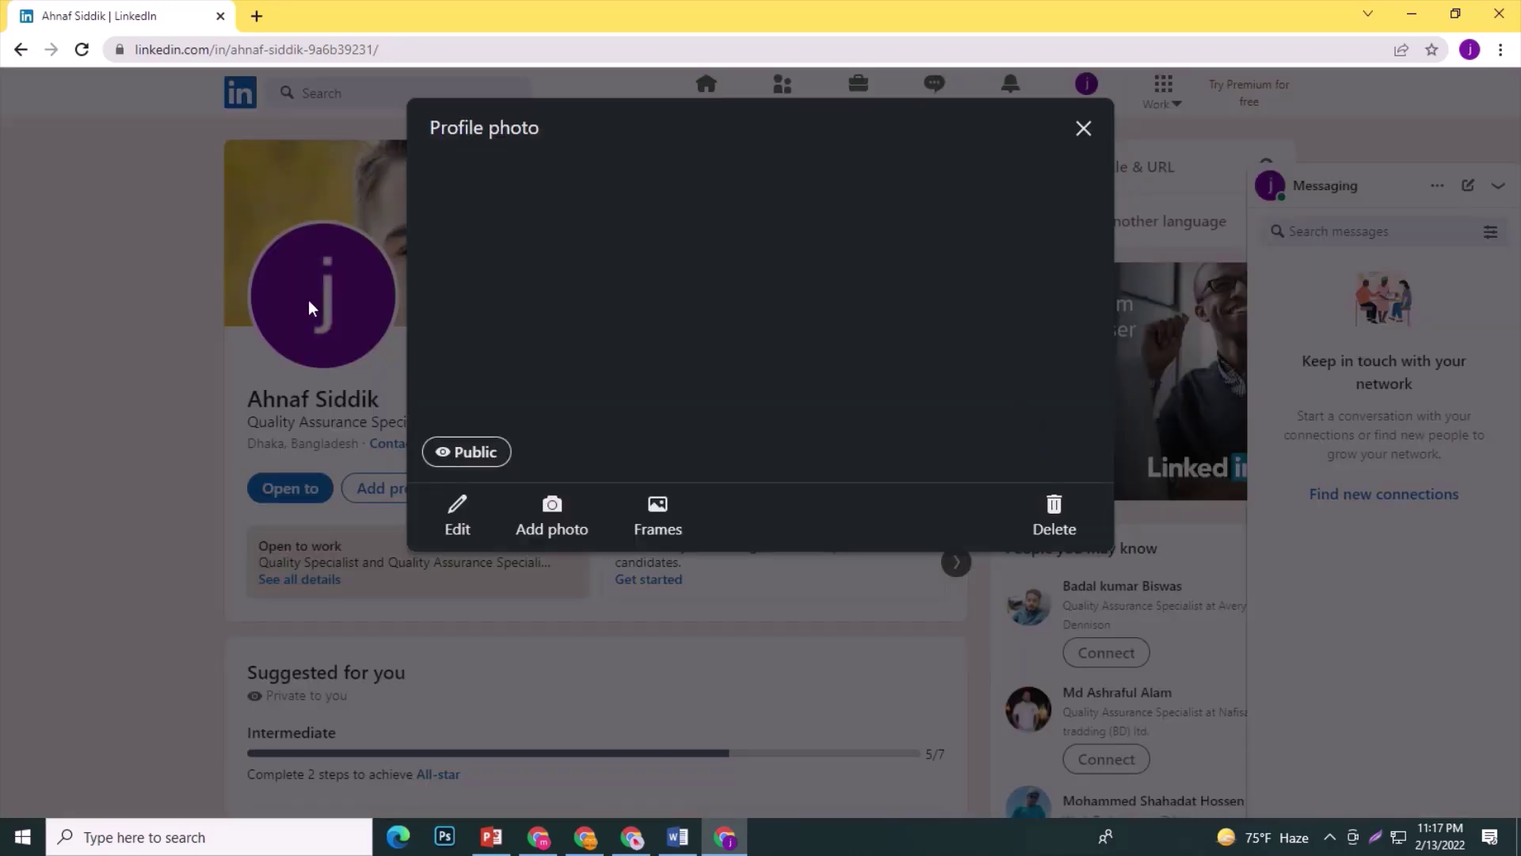
{"action": "left_click", "coordinate": [550, 511]}
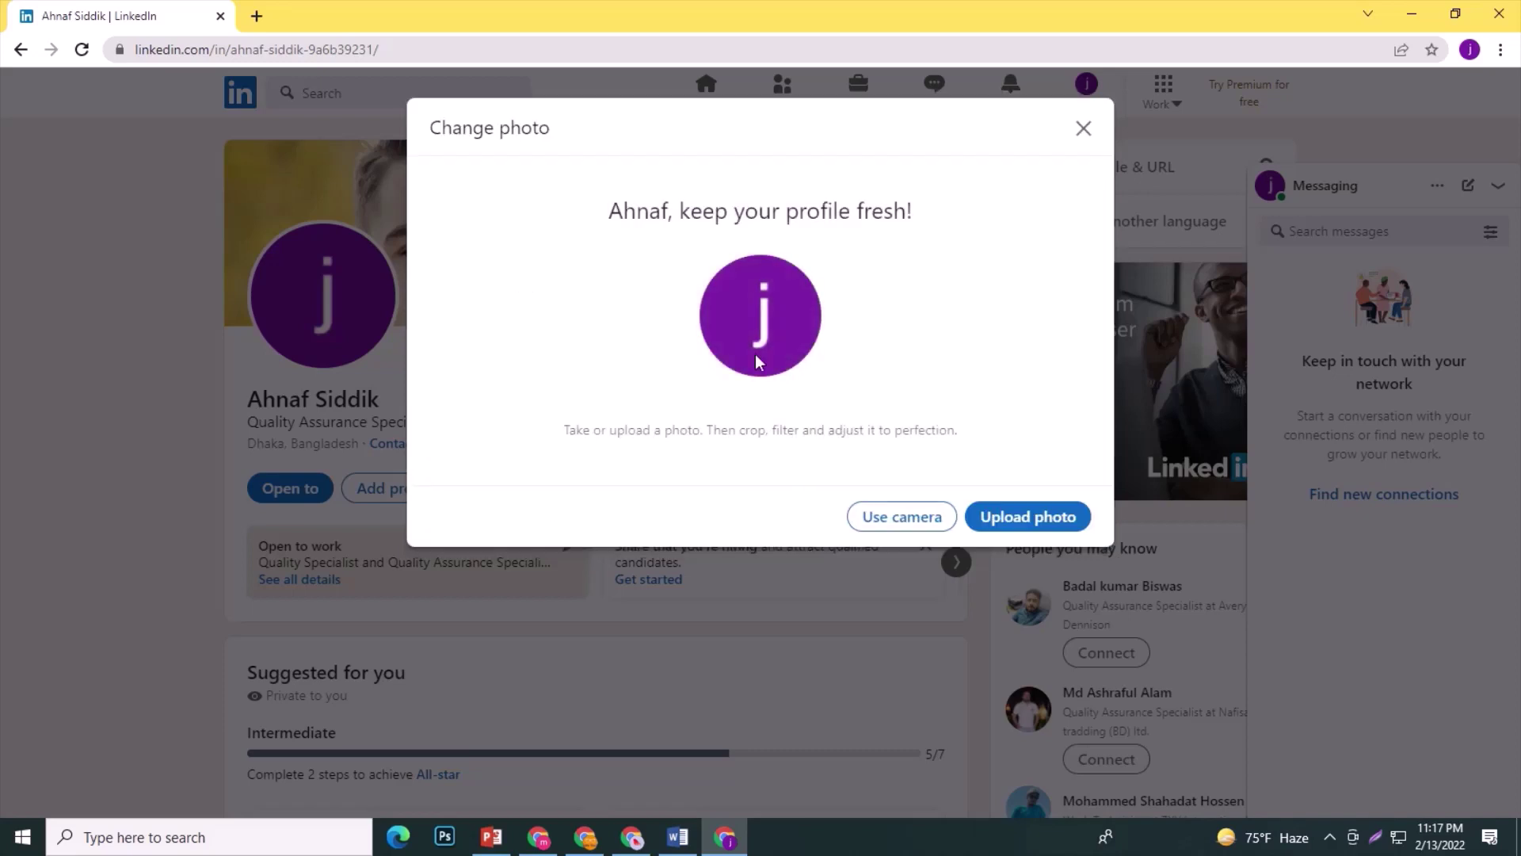
{"action": "left_click", "coordinate": [1026, 515]}
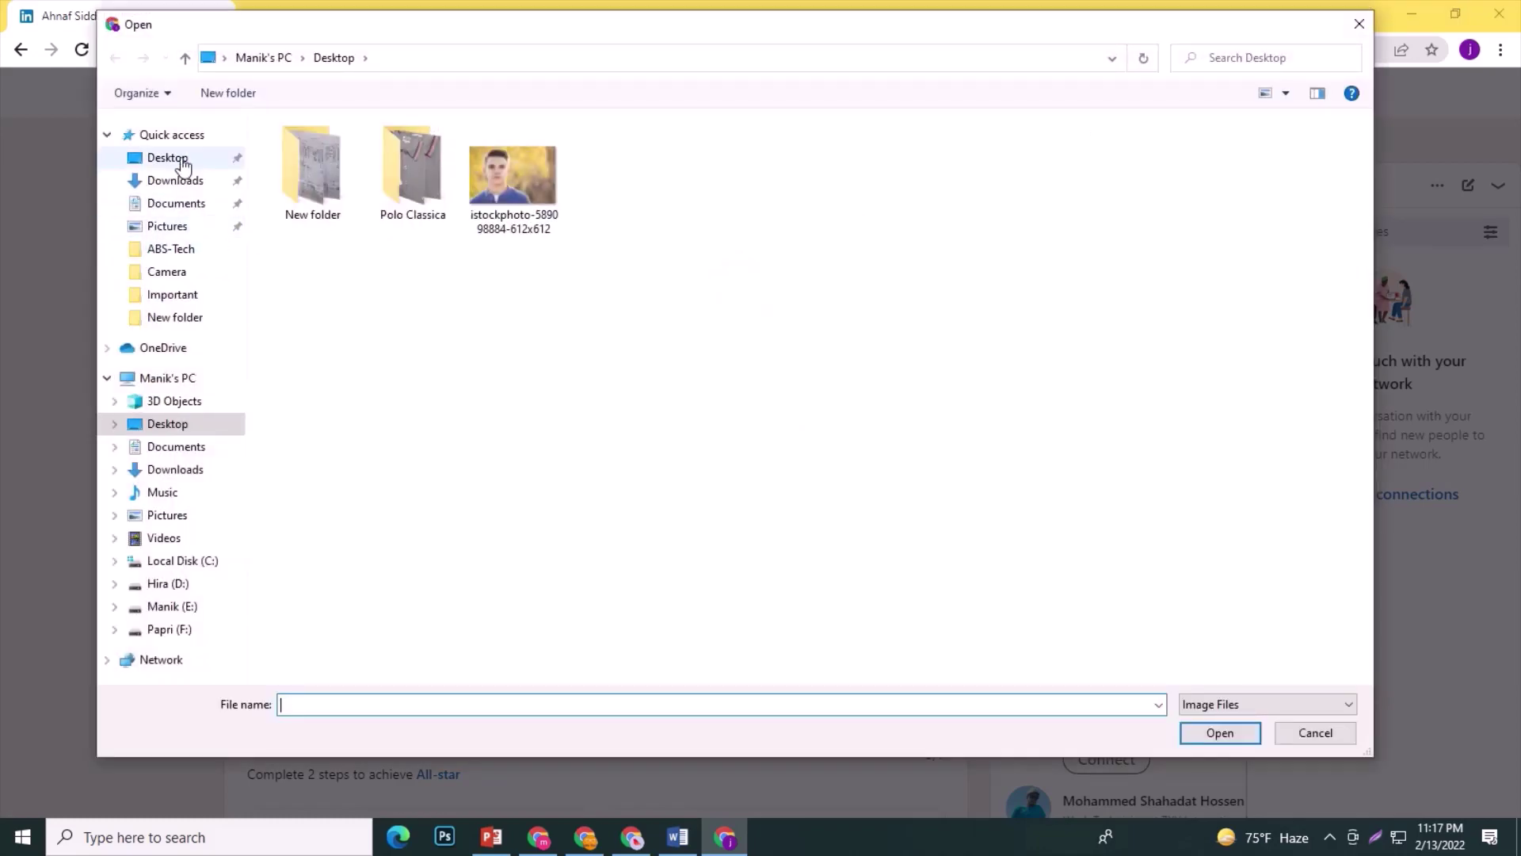
{"action": "left_click", "coordinate": [175, 159]}
{"action": "left_click", "coordinate": [503, 174]}
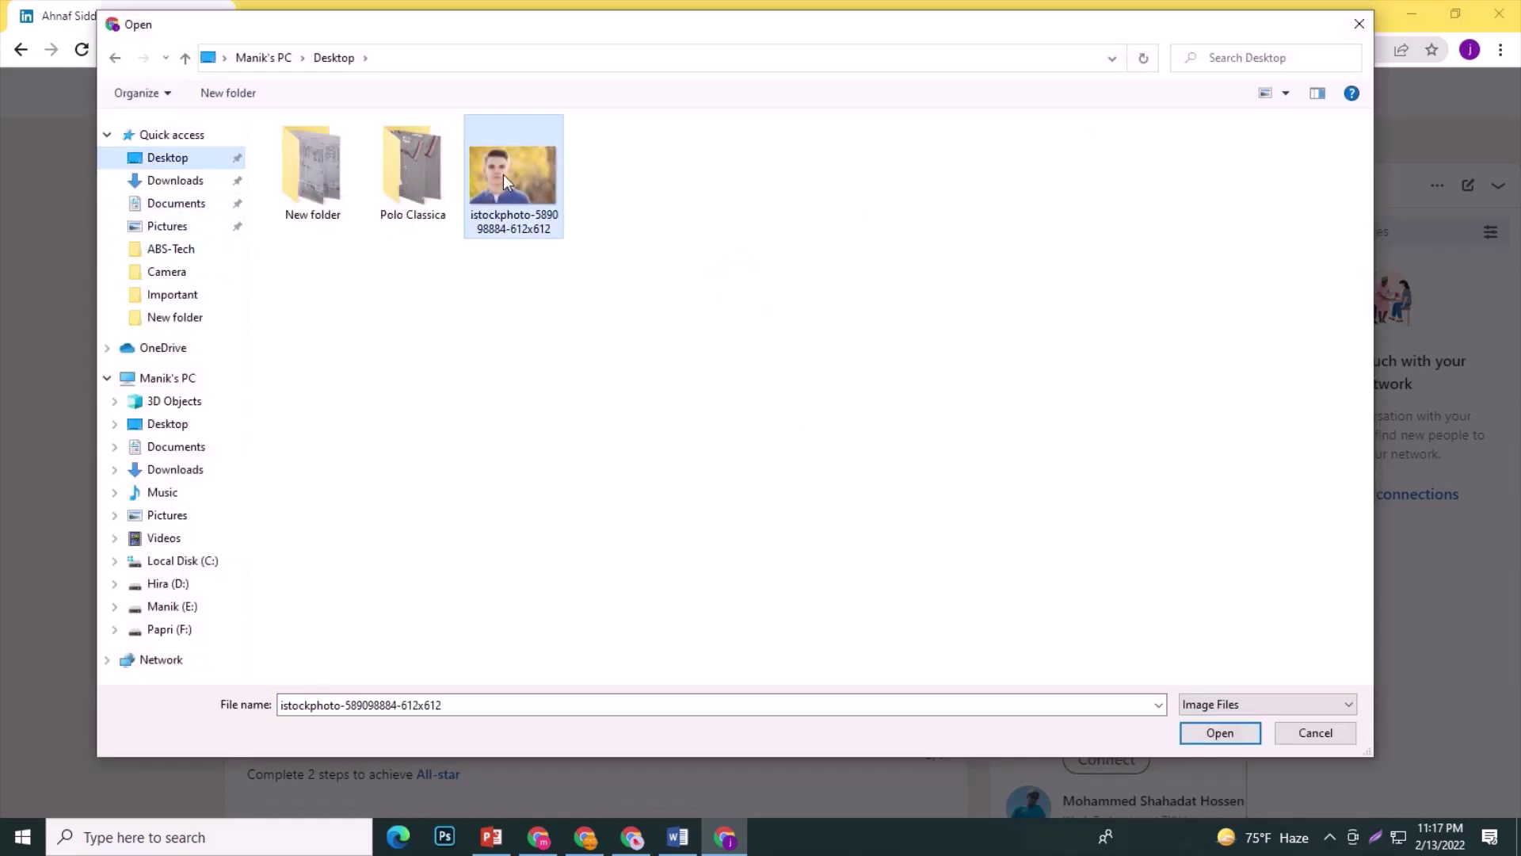
{"action": "left_click", "coordinate": [1228, 736]}
{"action": "left_click_drag", "start_coordinate": [783, 300], "coordinate": [838, 330]}
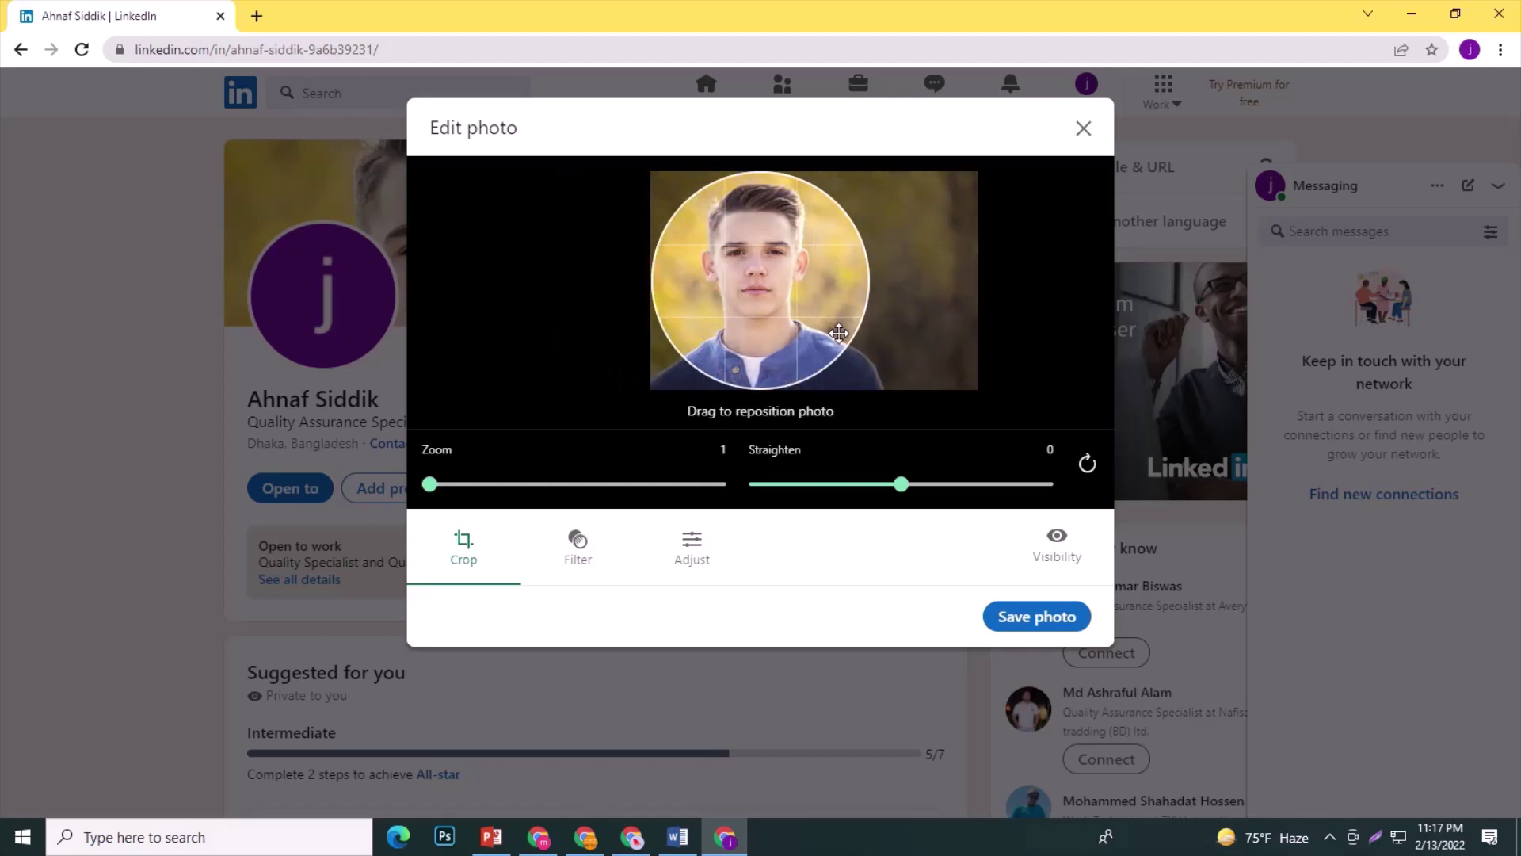
{"action": "left_click", "coordinate": [1043, 618]}
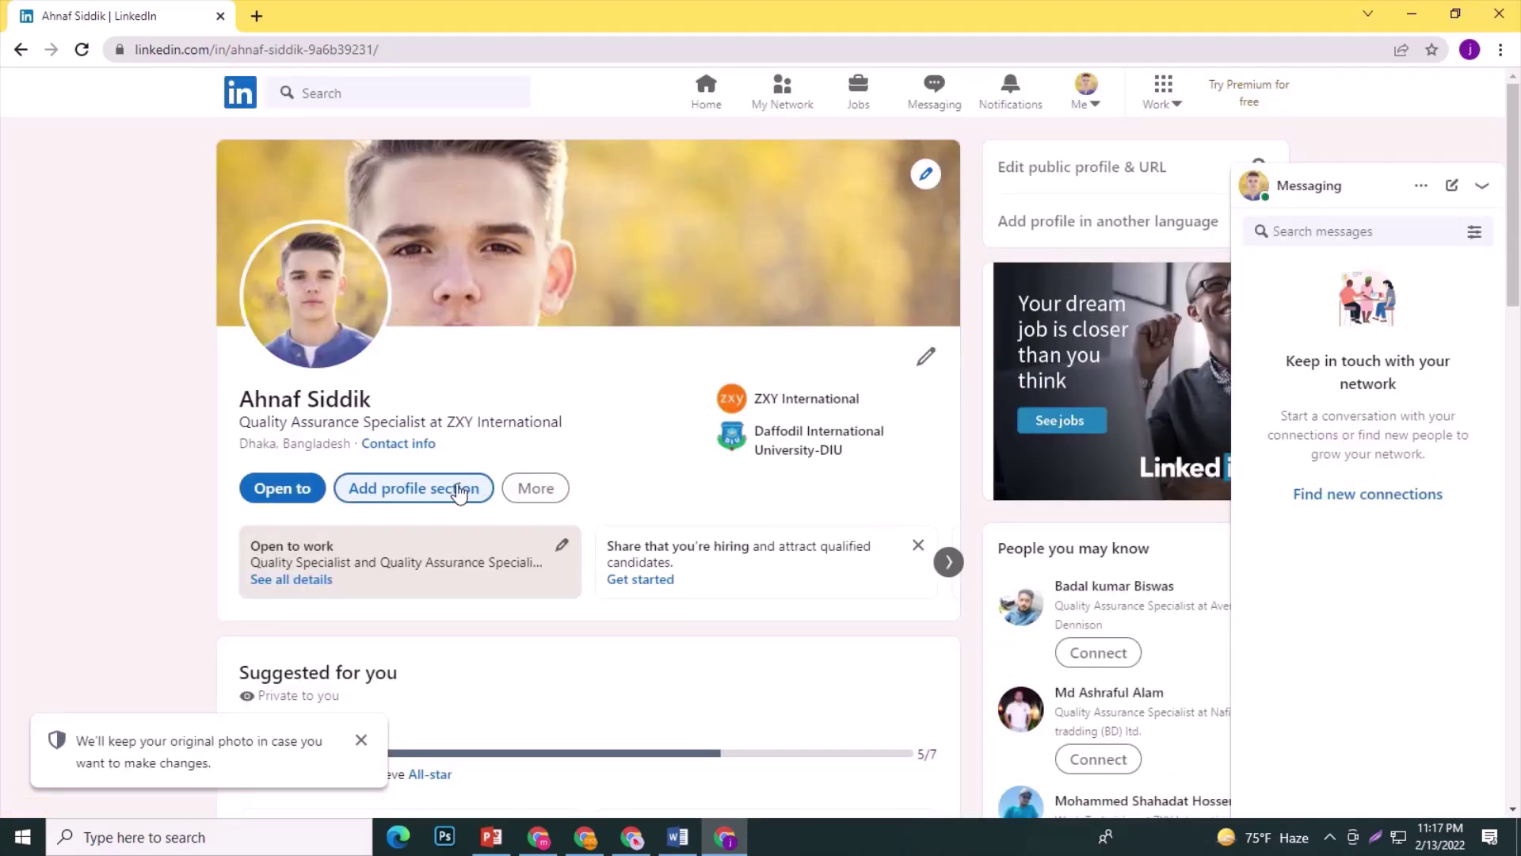
Advance the suggestion cards and open Add skills from the Suggested for you section.
{"action": "scroll", "coordinate": [412, 555], "scroll_direction": "down", "scroll_amount": 2}
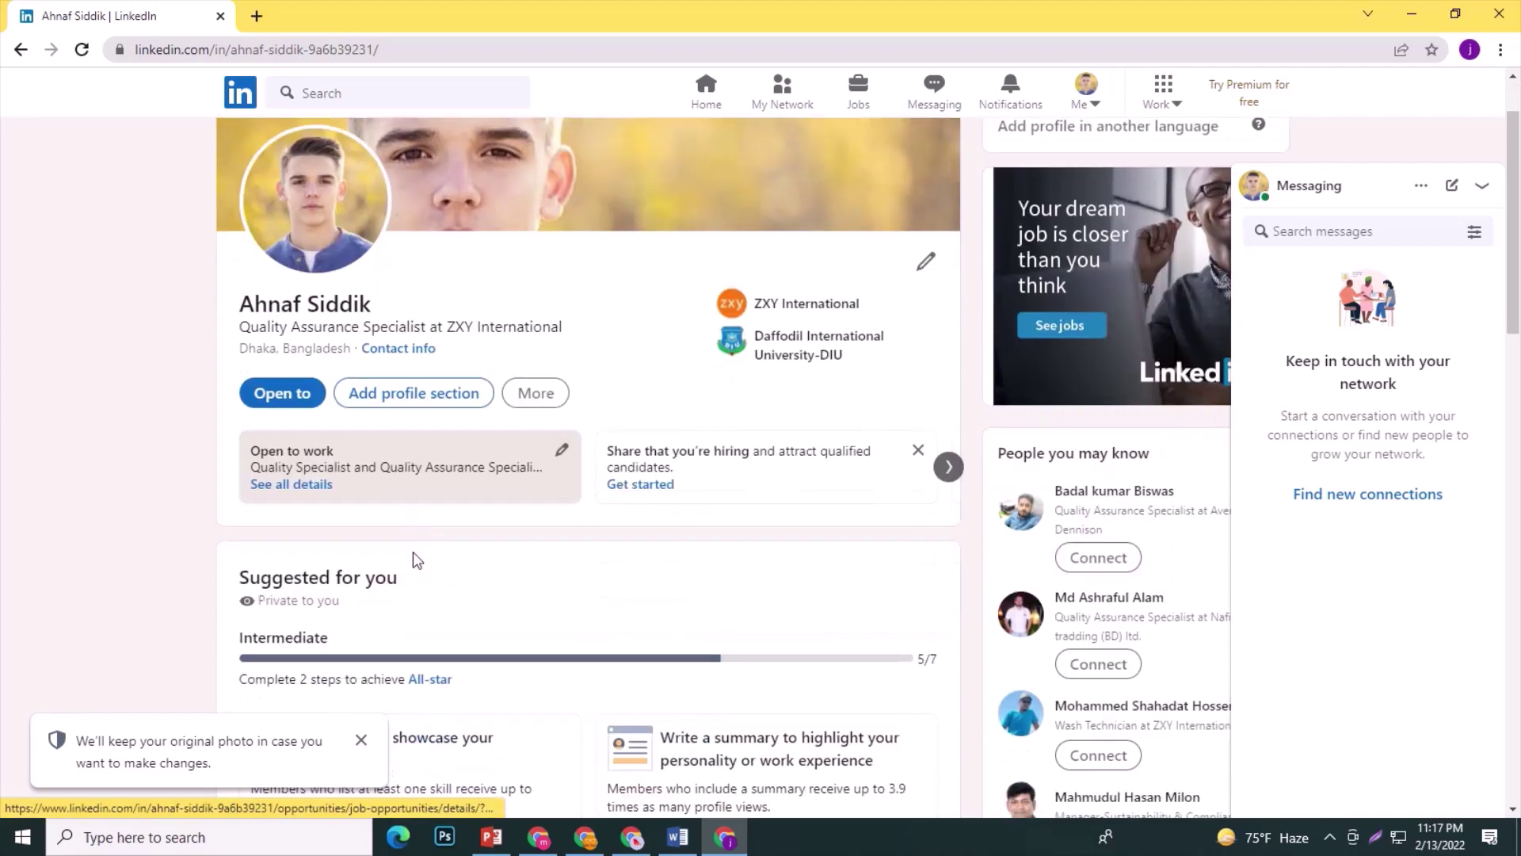
{"action": "scroll", "coordinate": [412, 550], "scroll_direction": "up", "scroll_amount": 2}
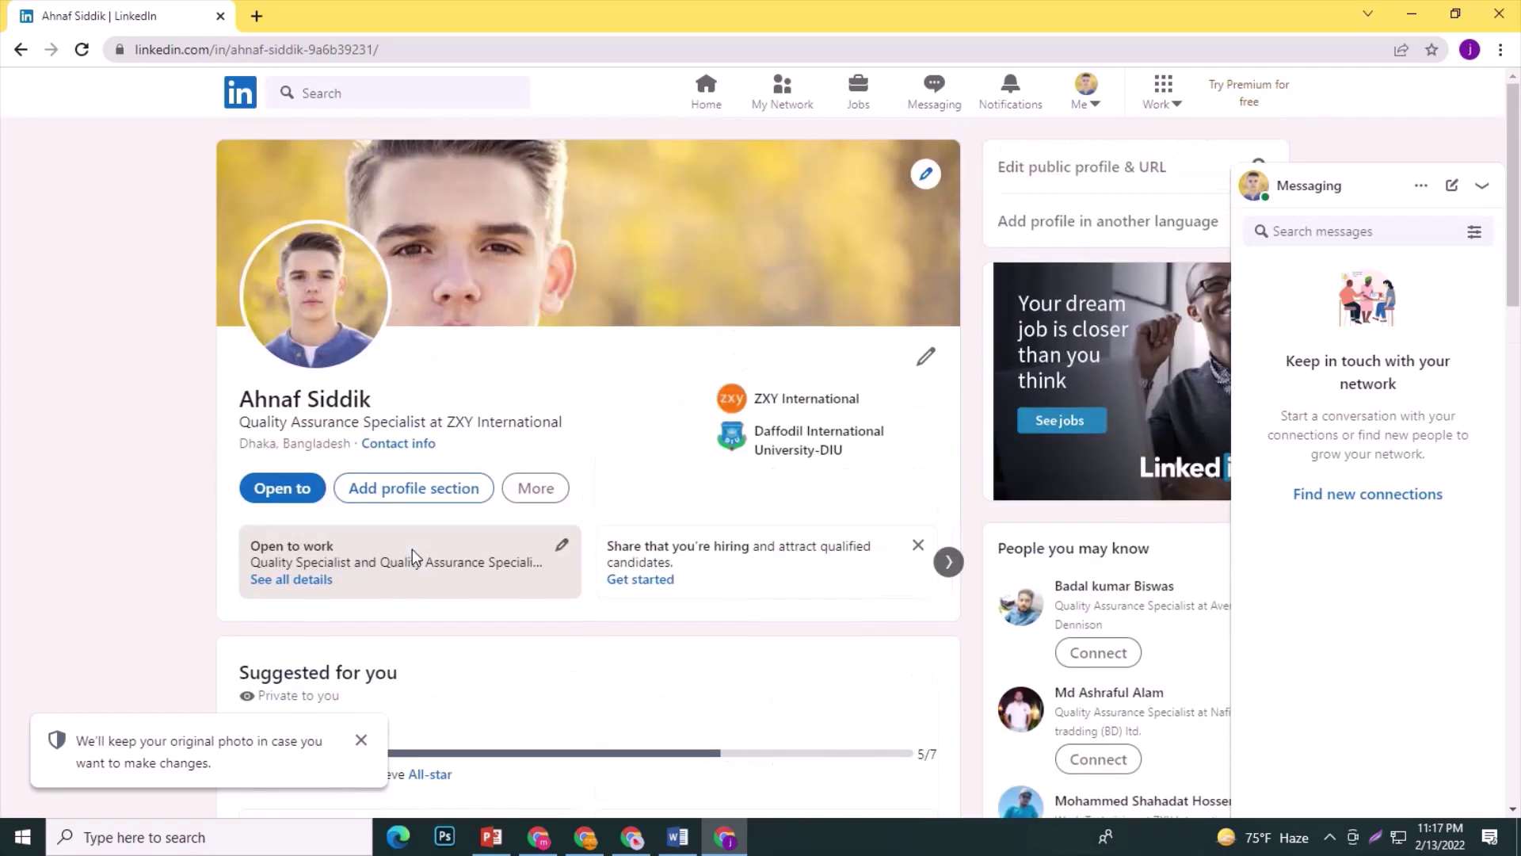
{"action": "left_click", "coordinate": [949, 562]}
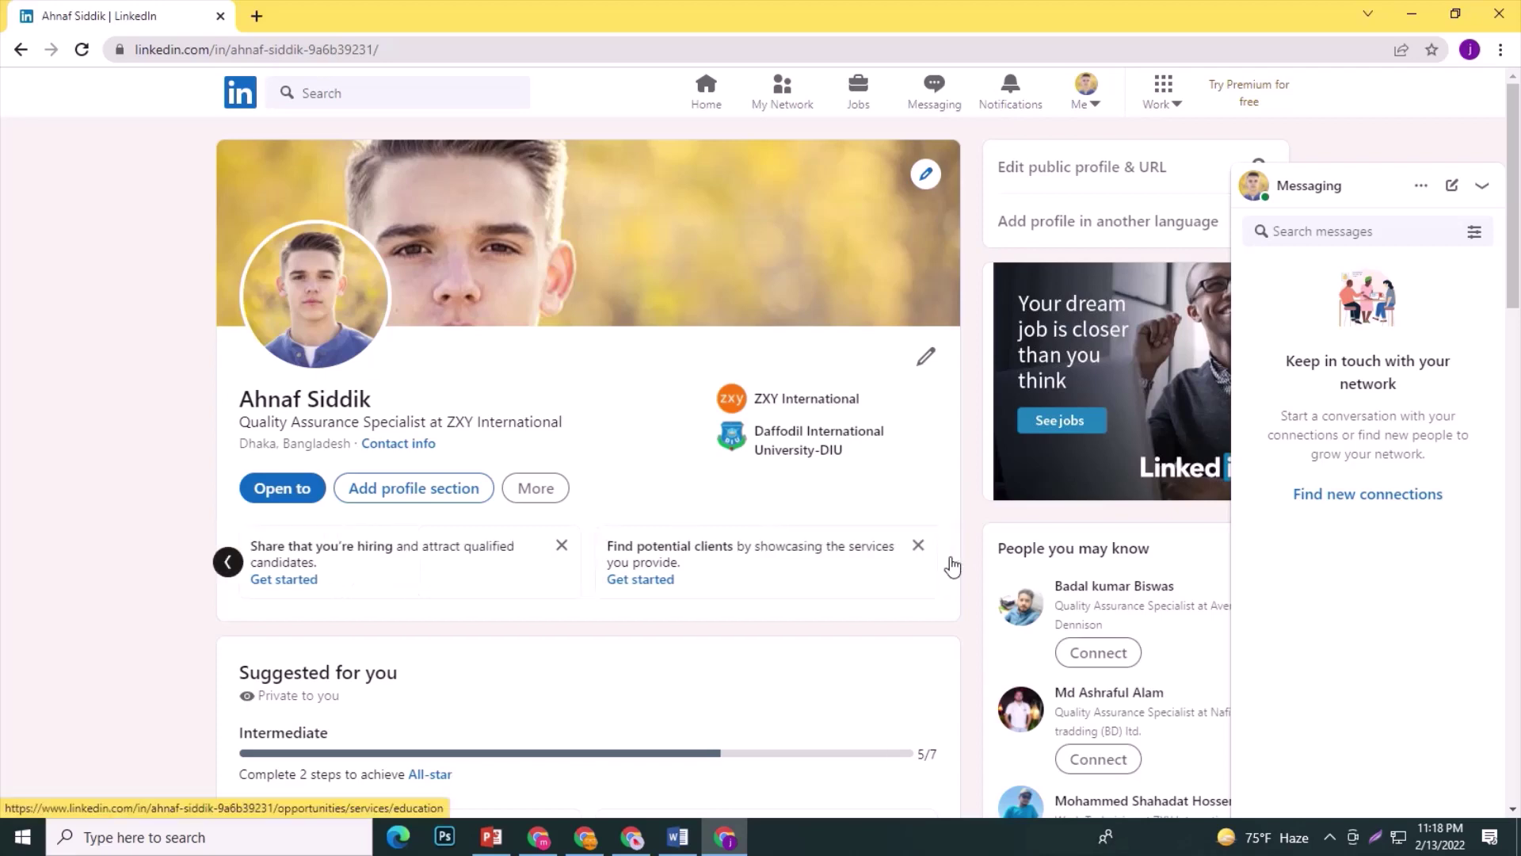
{"action": "scroll", "coordinate": [552, 610], "scroll_direction": "down", "scroll_amount": 2}
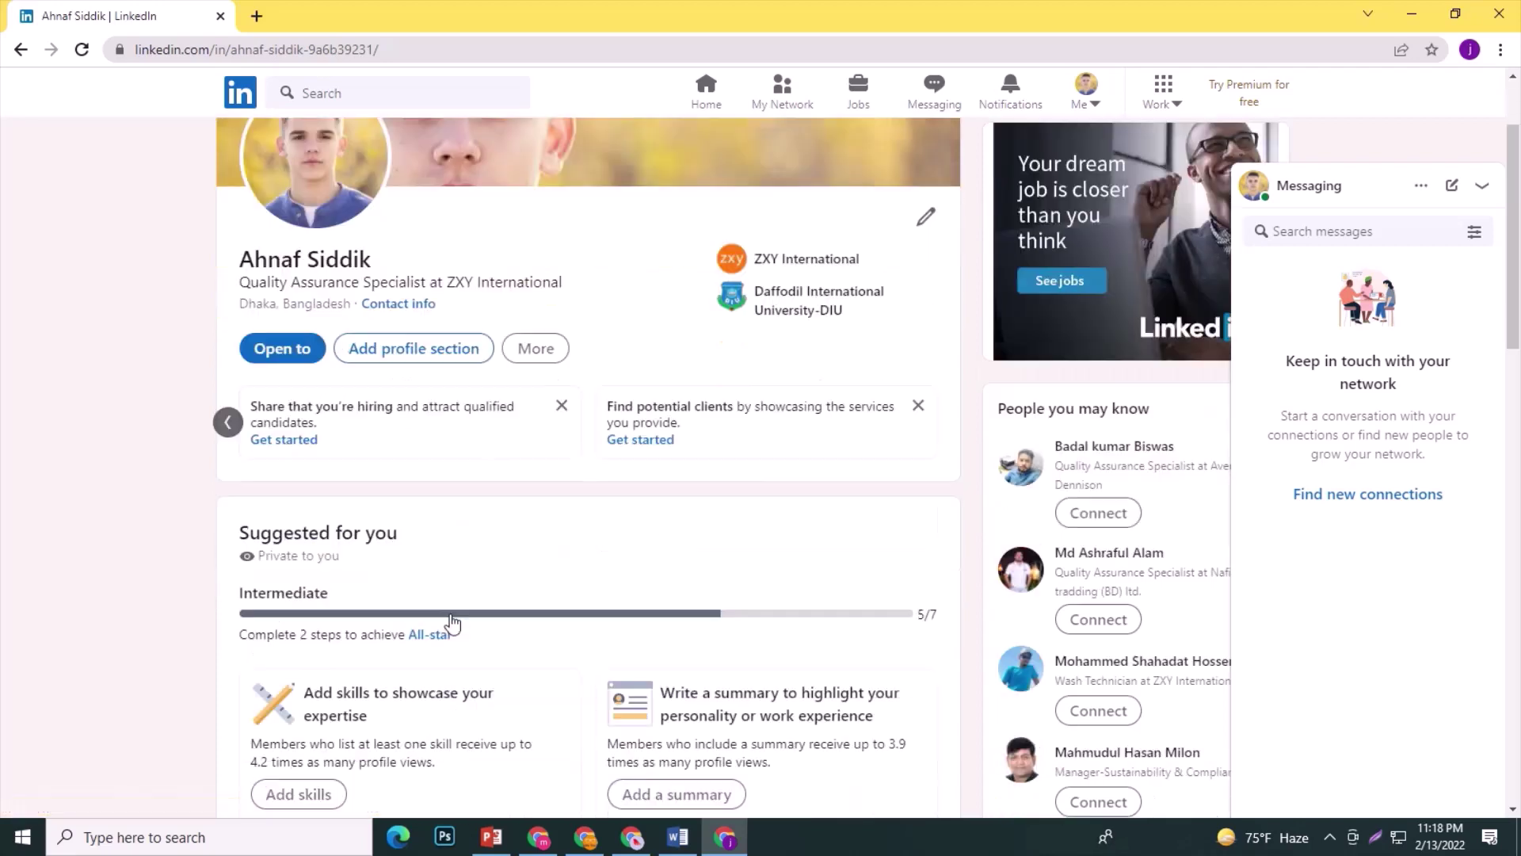
{"action": "scroll", "coordinate": [511, 564], "scroll_direction": "down", "scroll_amount": 2}
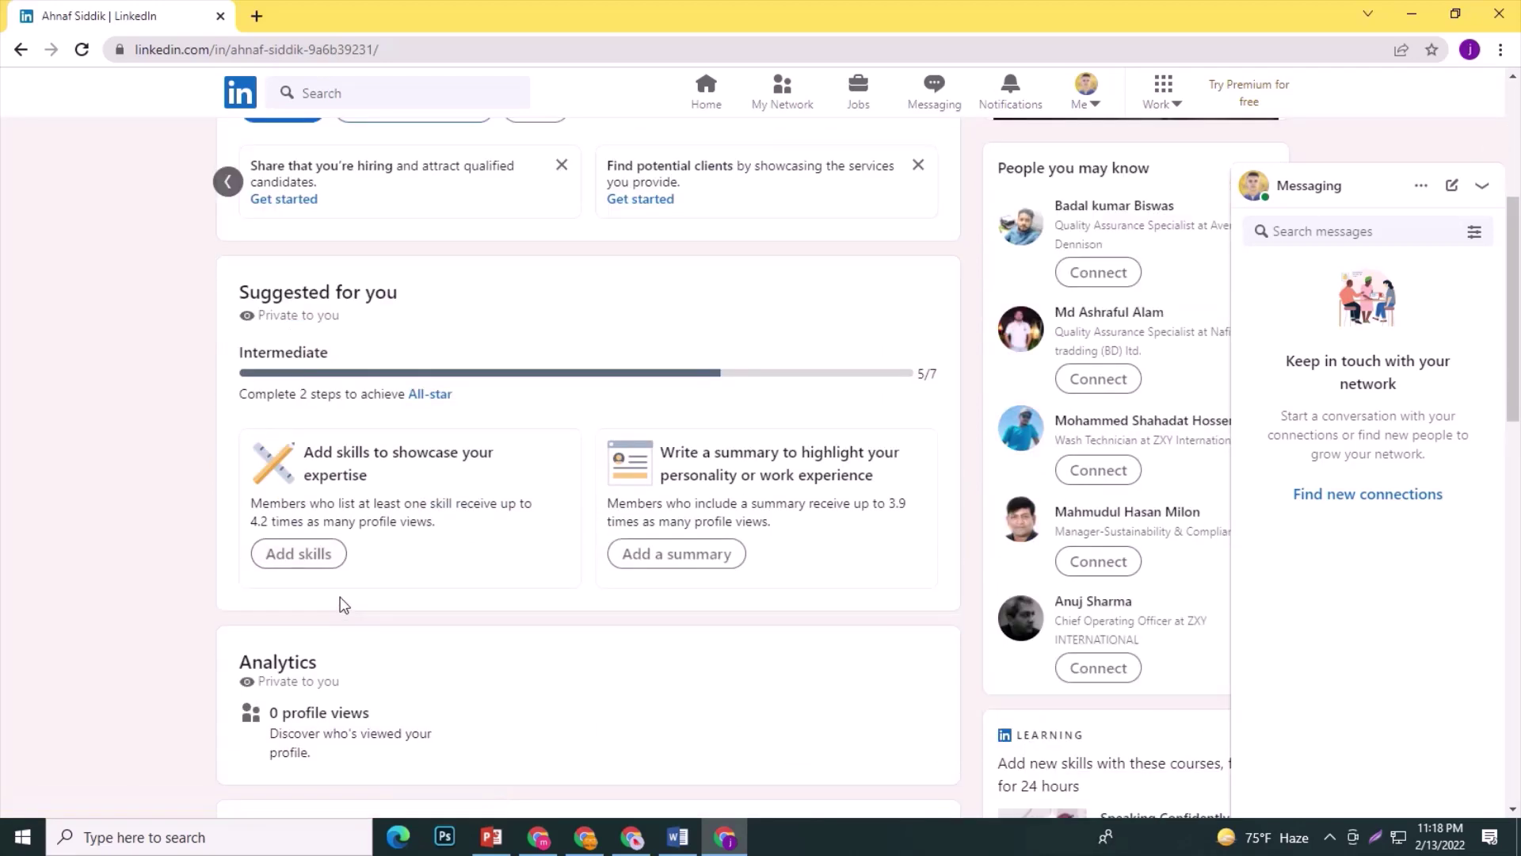
{"action": "left_click", "coordinate": [305, 554]}
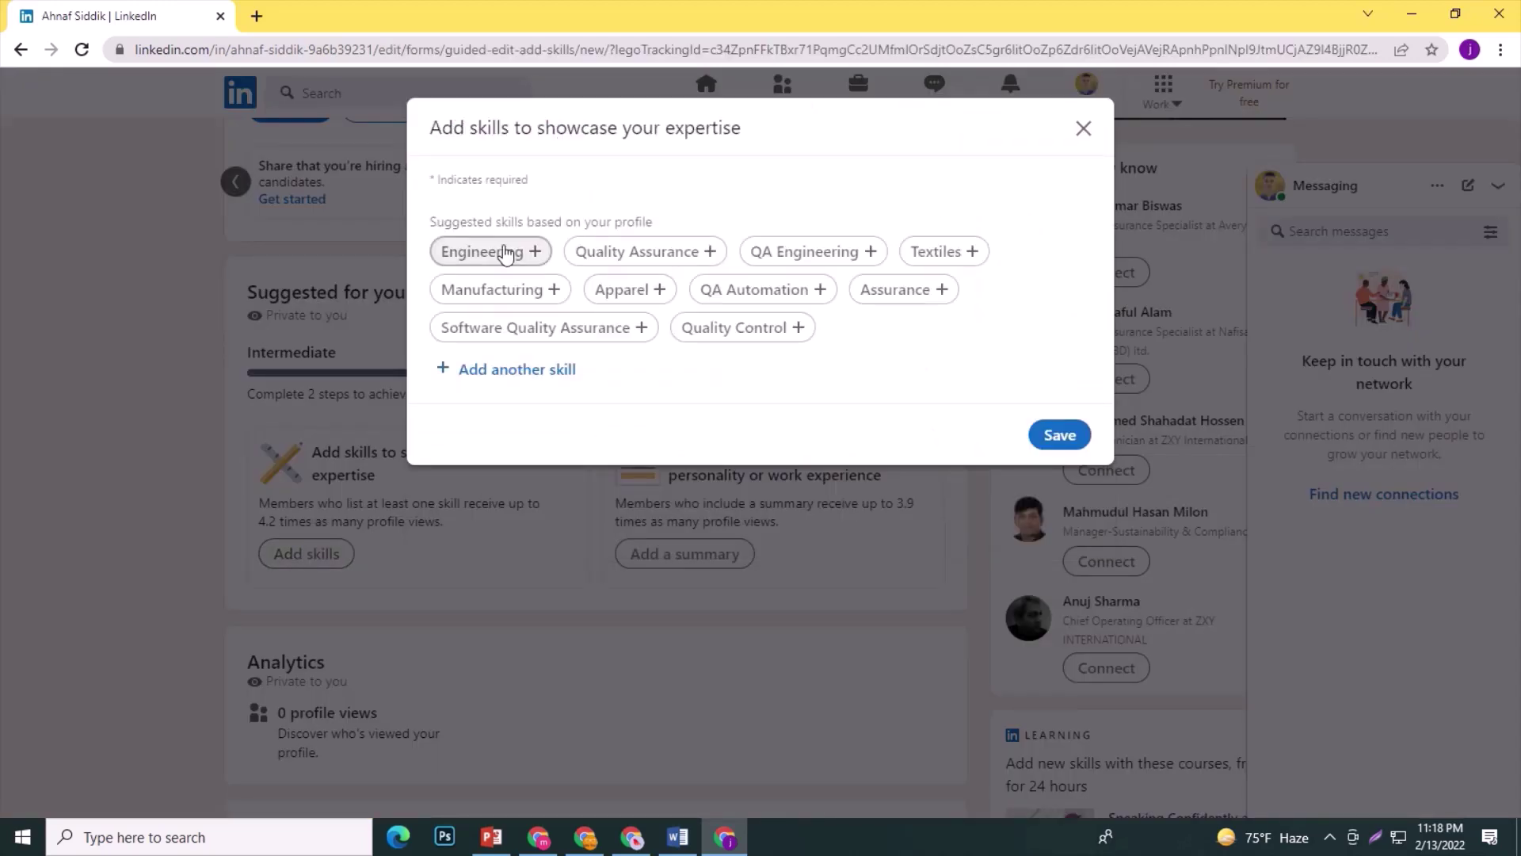
Pick eight suggested skill chips, skipping QA Automation and Software Quality Assurance, and save.
{"action": "left_click", "coordinate": [506, 252]}
{"action": "left_click", "coordinate": [643, 252]}
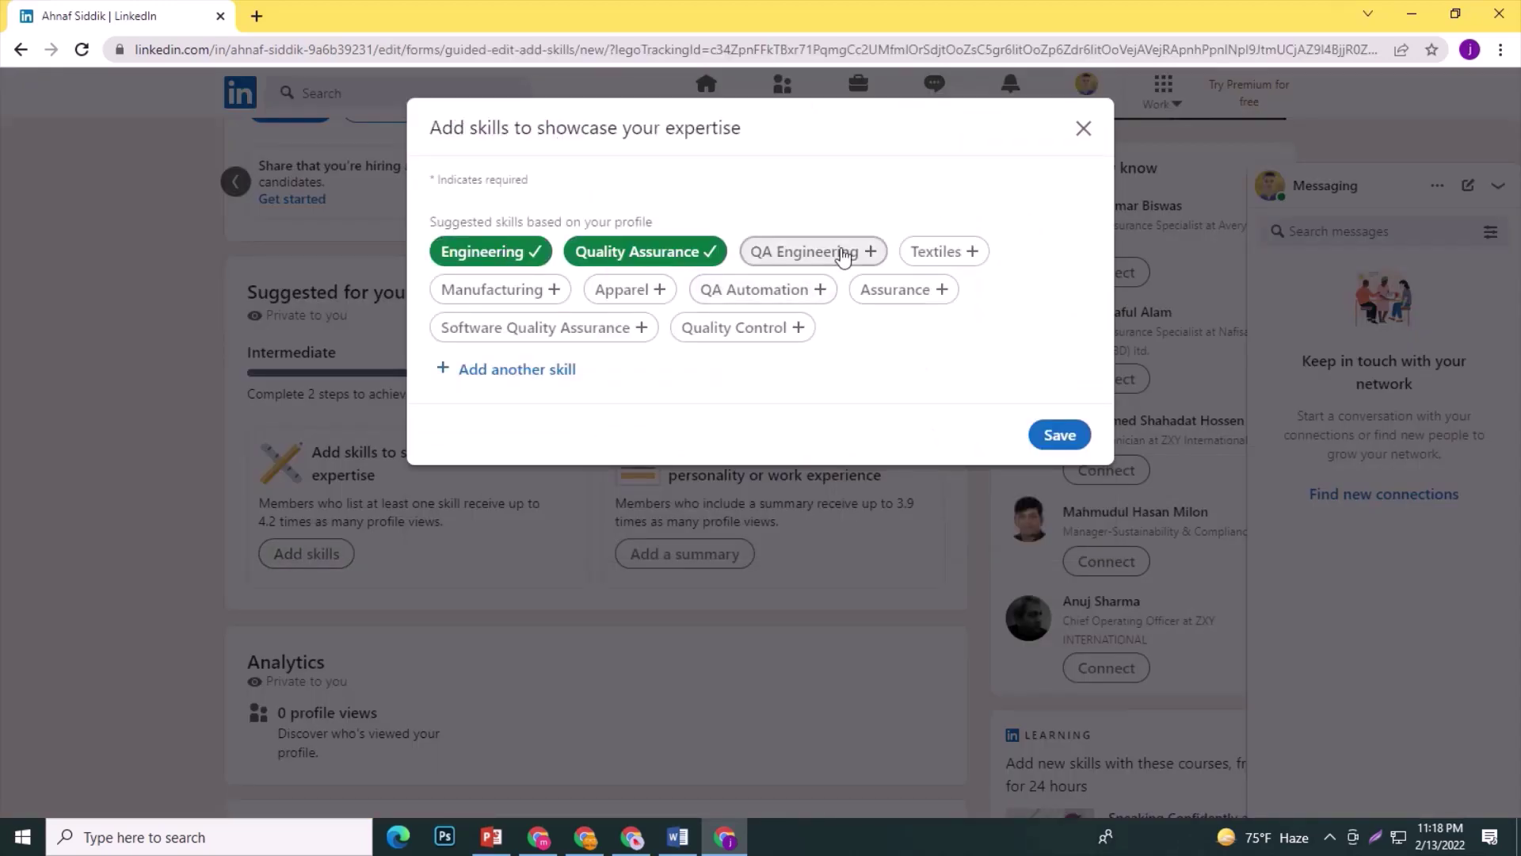
{"action": "left_click", "coordinate": [845, 254]}
{"action": "left_click", "coordinate": [939, 251]}
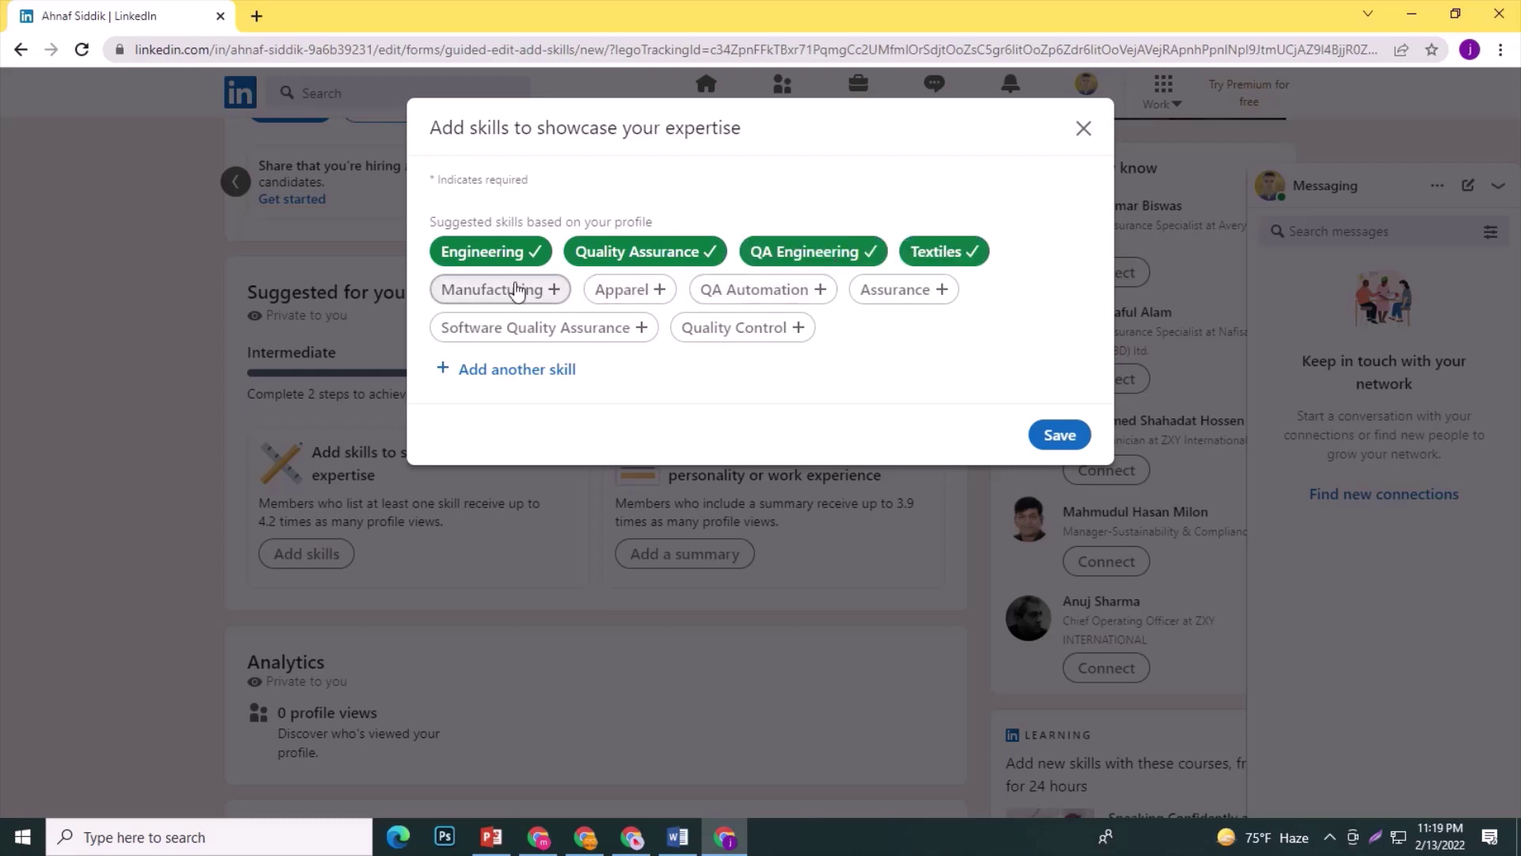
{"action": "left_click", "coordinate": [515, 289]}
{"action": "left_click", "coordinate": [632, 292]}
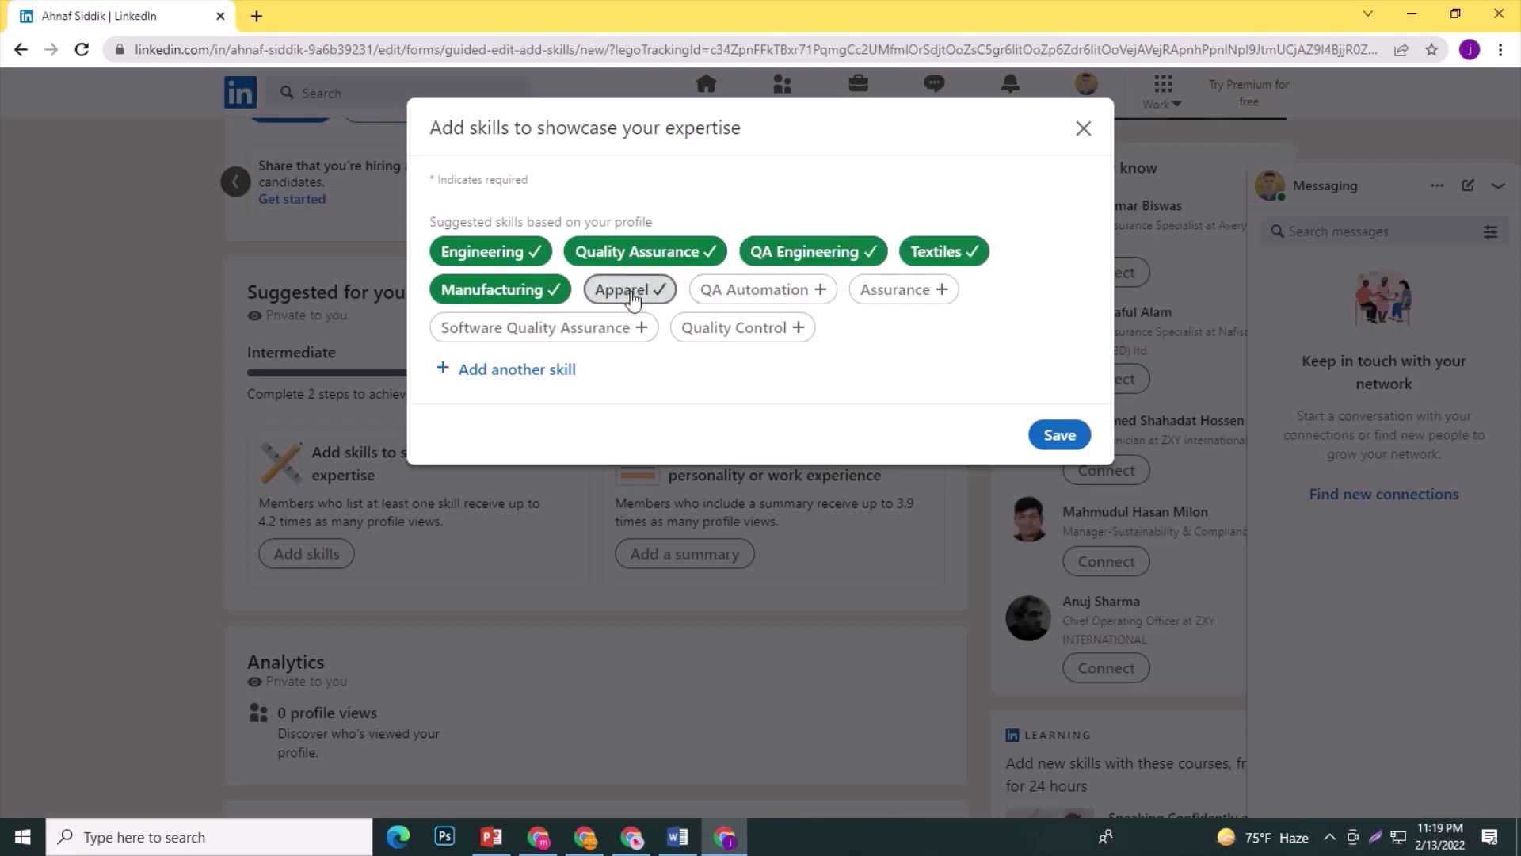
{"action": "left_click", "coordinate": [906, 293]}
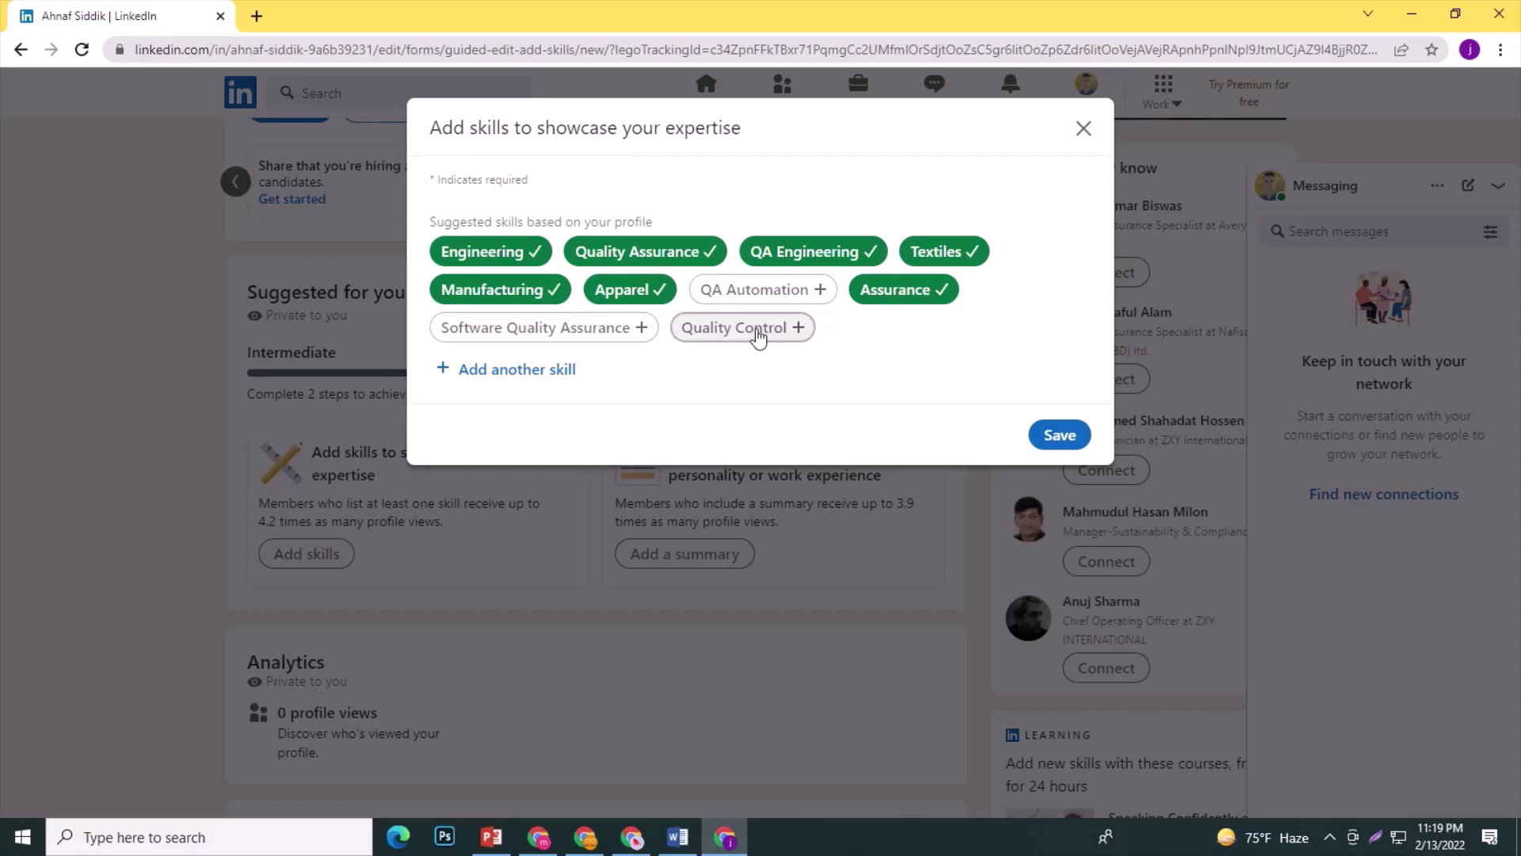
{"action": "left_click", "coordinate": [753, 329]}
{"action": "left_click", "coordinate": [1060, 436]}
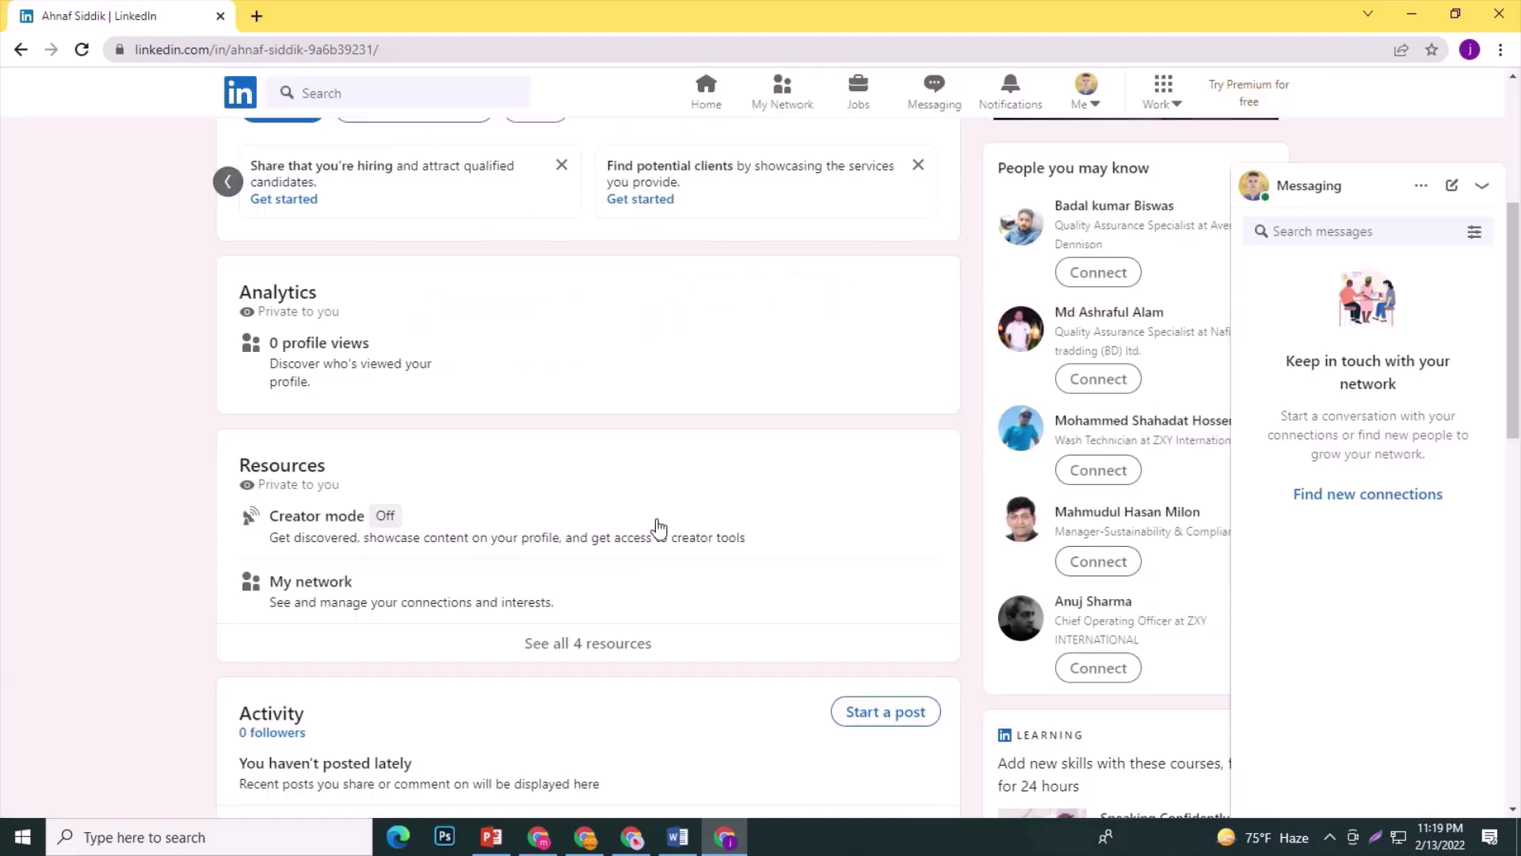
{"action": "scroll", "coordinate": [507, 487], "scroll_direction": "up", "scroll_amount": 2}
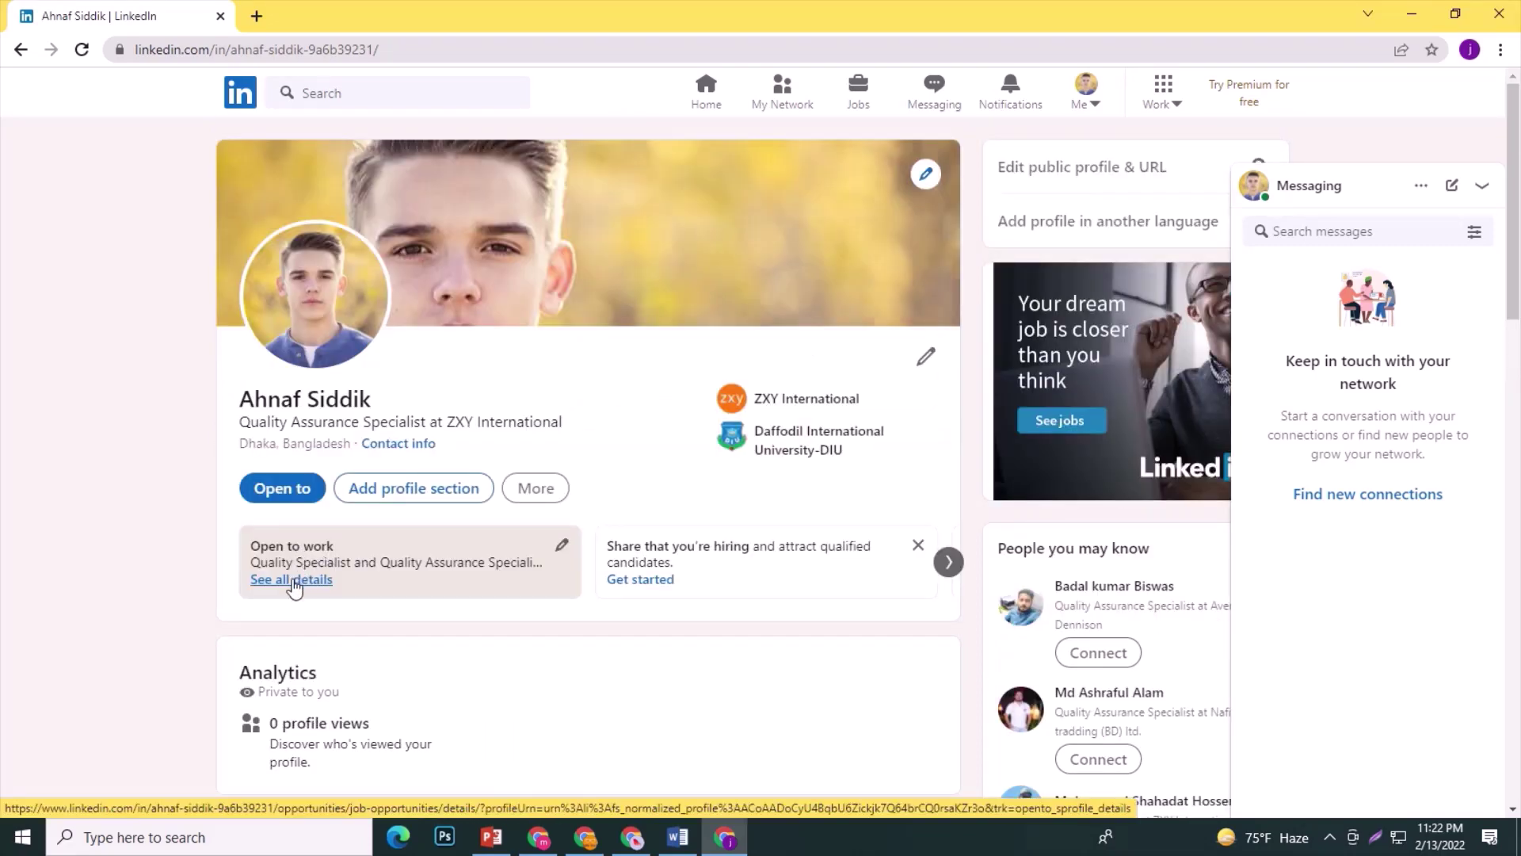
Edit the open-to-work preferences to a flexible start date and the Full-time job type.
{"action": "left_click", "coordinate": [295, 583]}
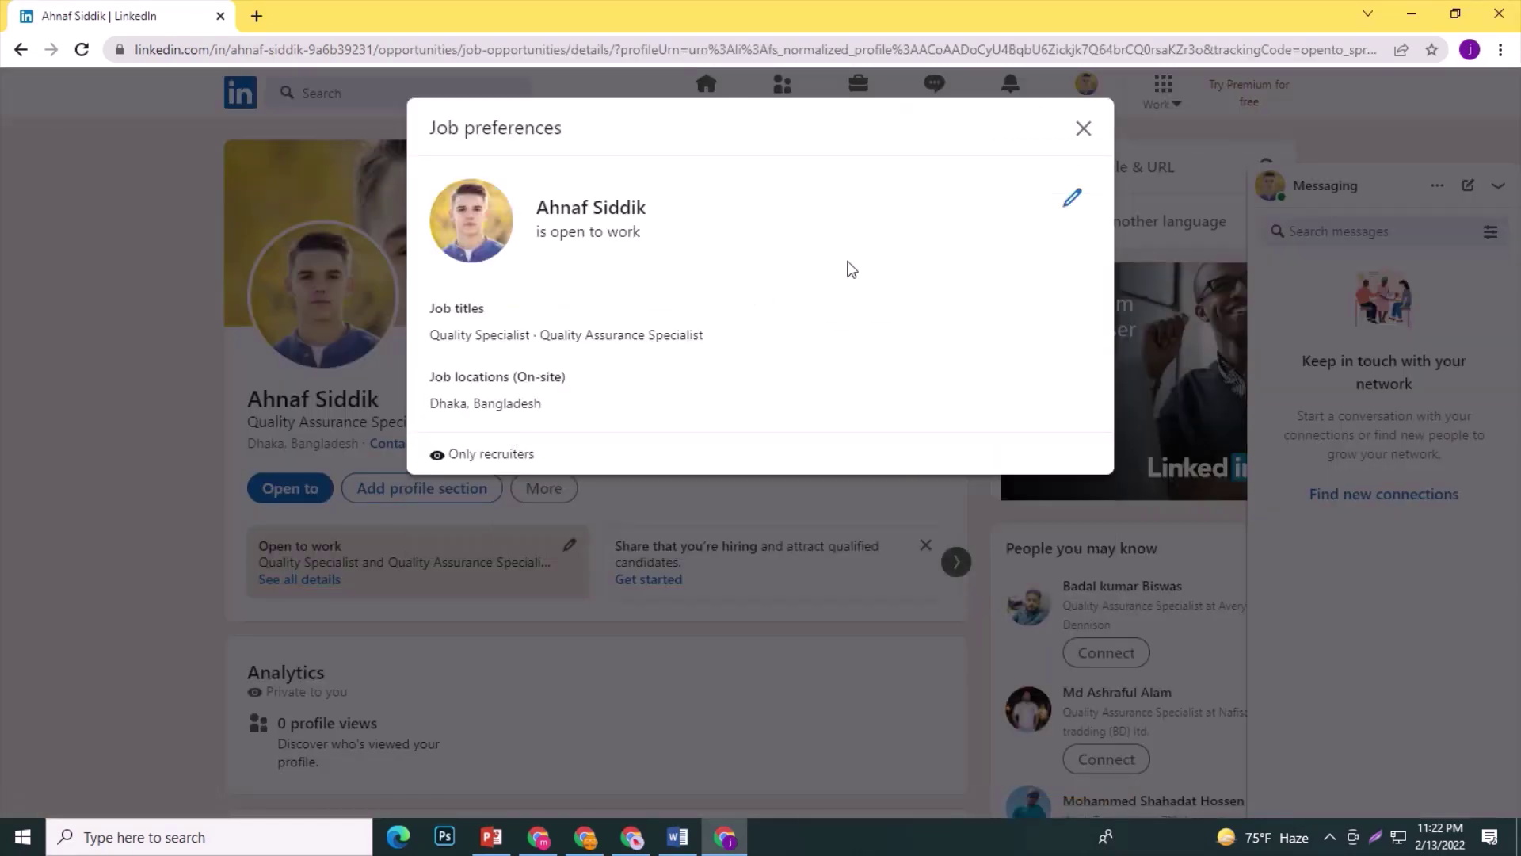
{"action": "left_click", "coordinate": [1072, 197]}
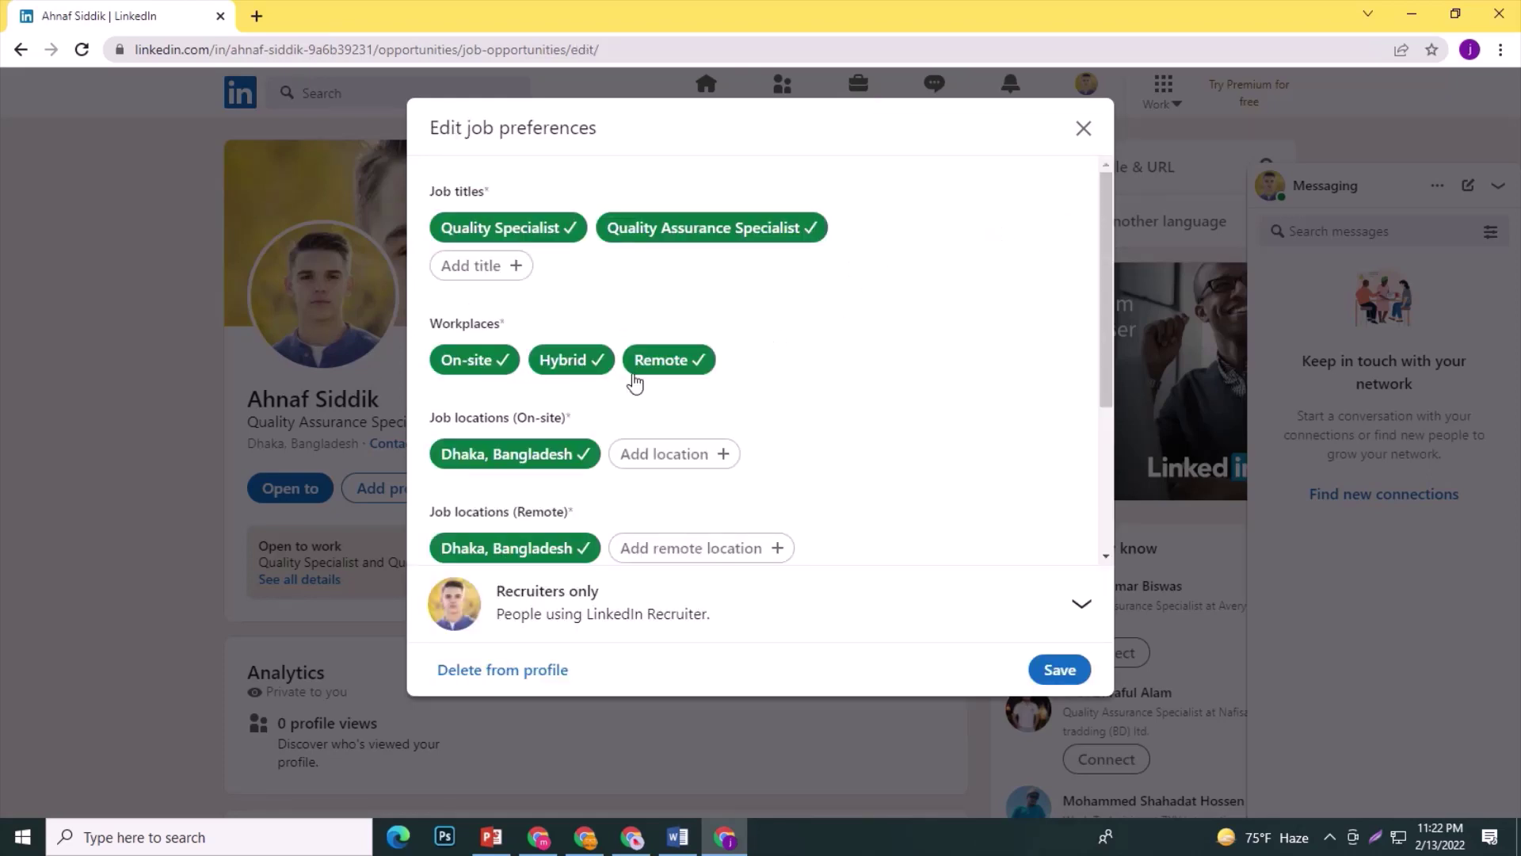
{"action": "scroll", "coordinate": [590, 421], "scroll_direction": "down", "scroll_amount": 2}
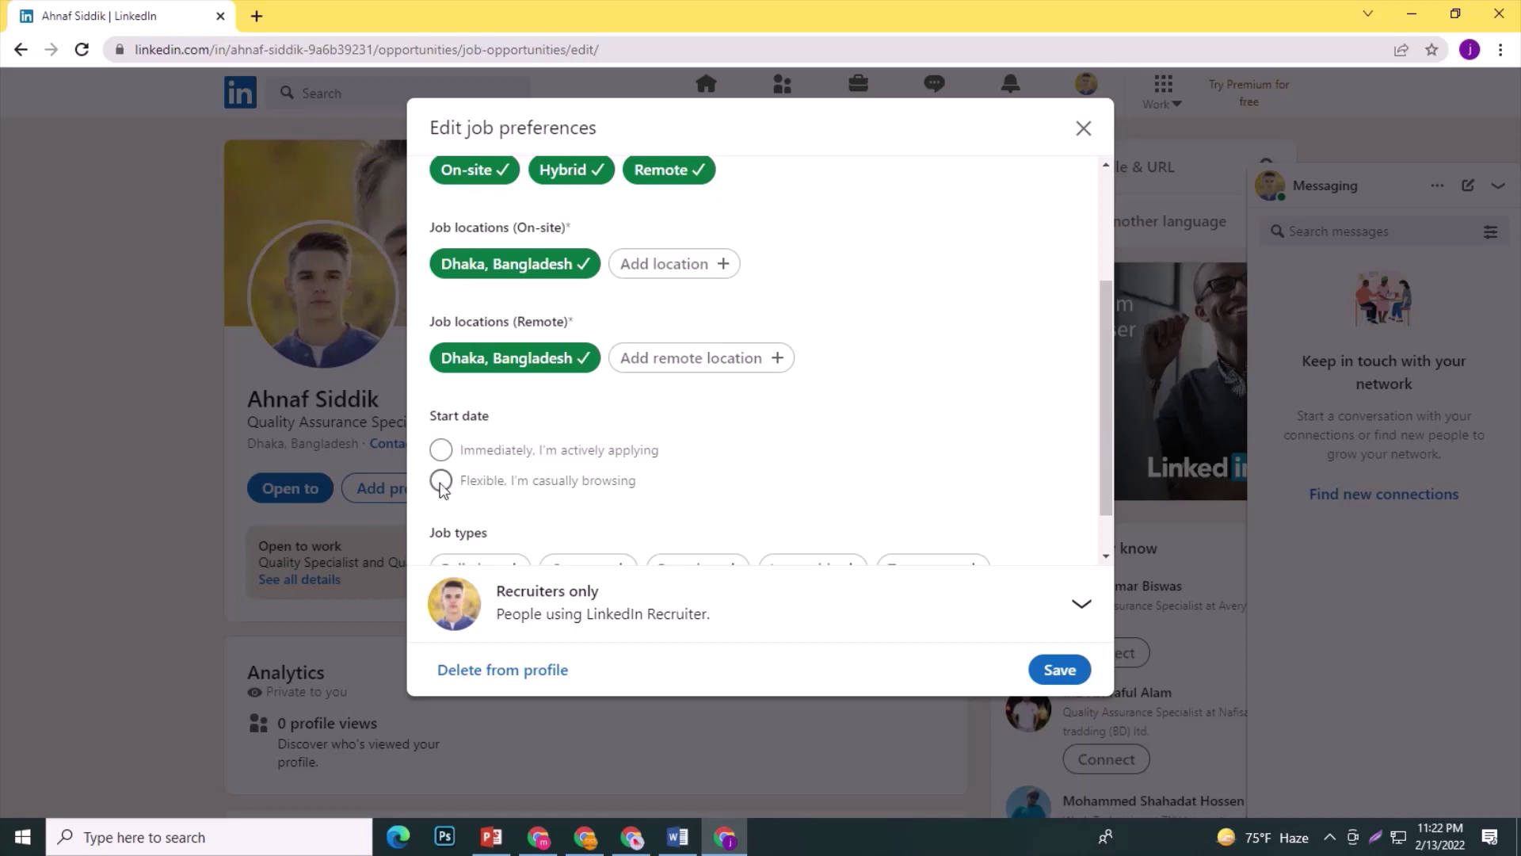
{"action": "left_click", "coordinate": [441, 480]}
{"action": "scroll", "coordinate": [595, 533], "scroll_direction": "down", "scroll_amount": 1}
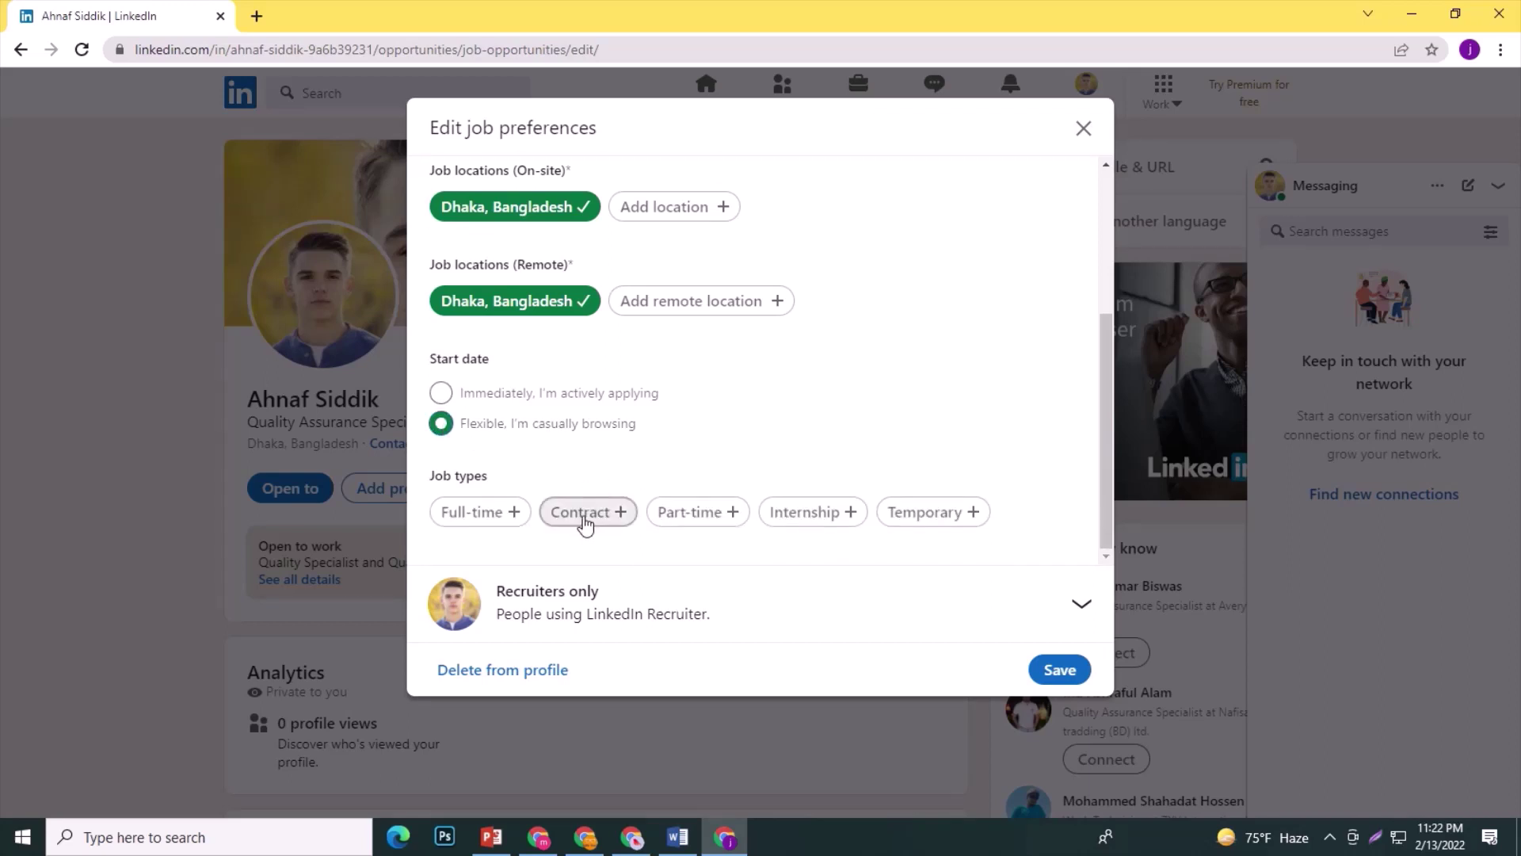
{"action": "left_click", "coordinate": [486, 517]}
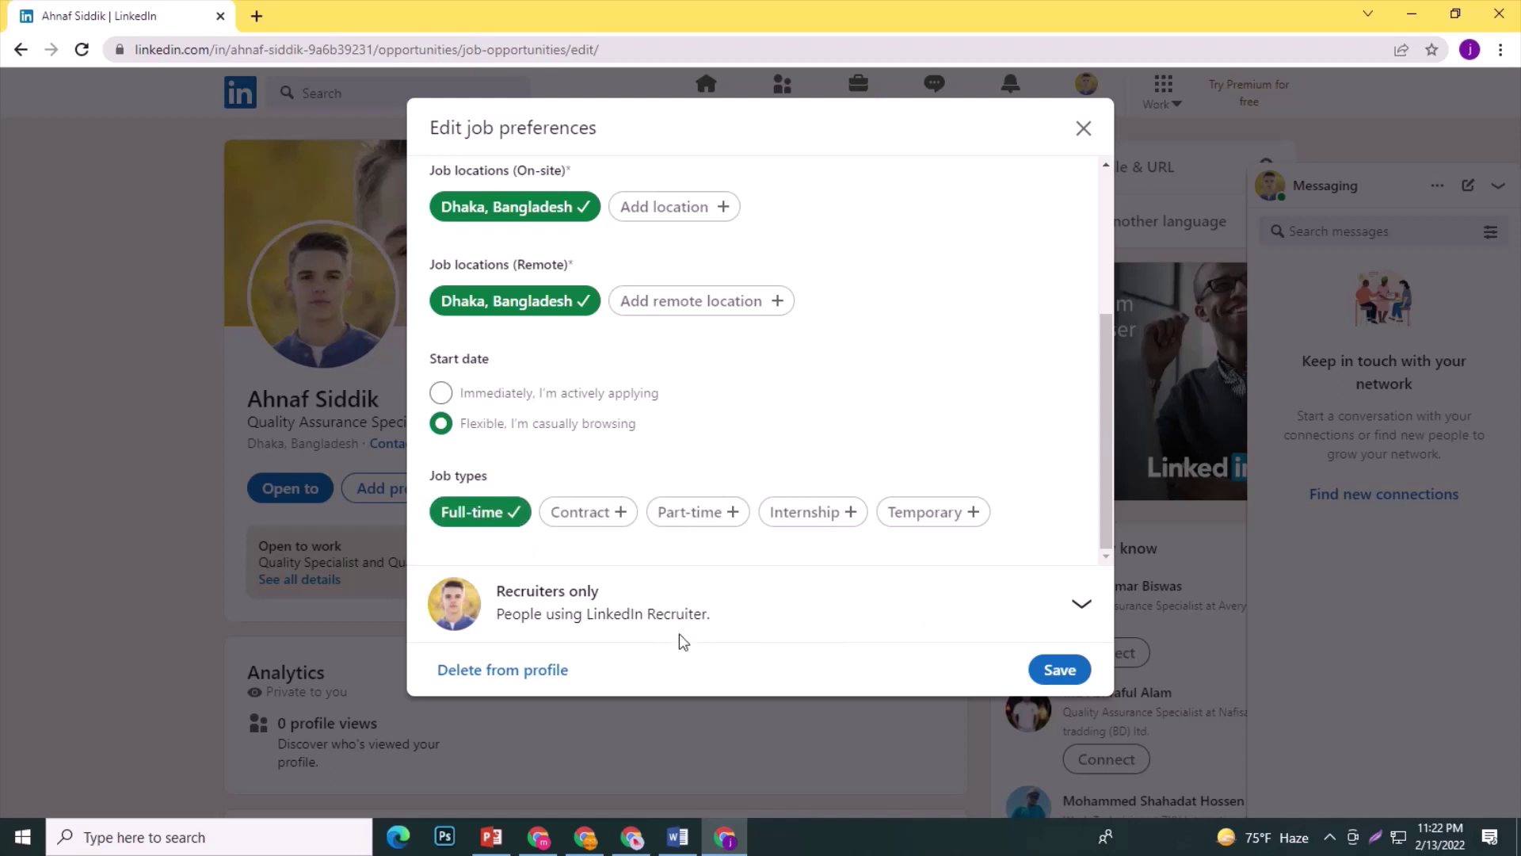
Make the open-to-work status visible to all LinkedIn members, save, and dismiss the email prompt.
{"action": "left_click", "coordinate": [1079, 608]}
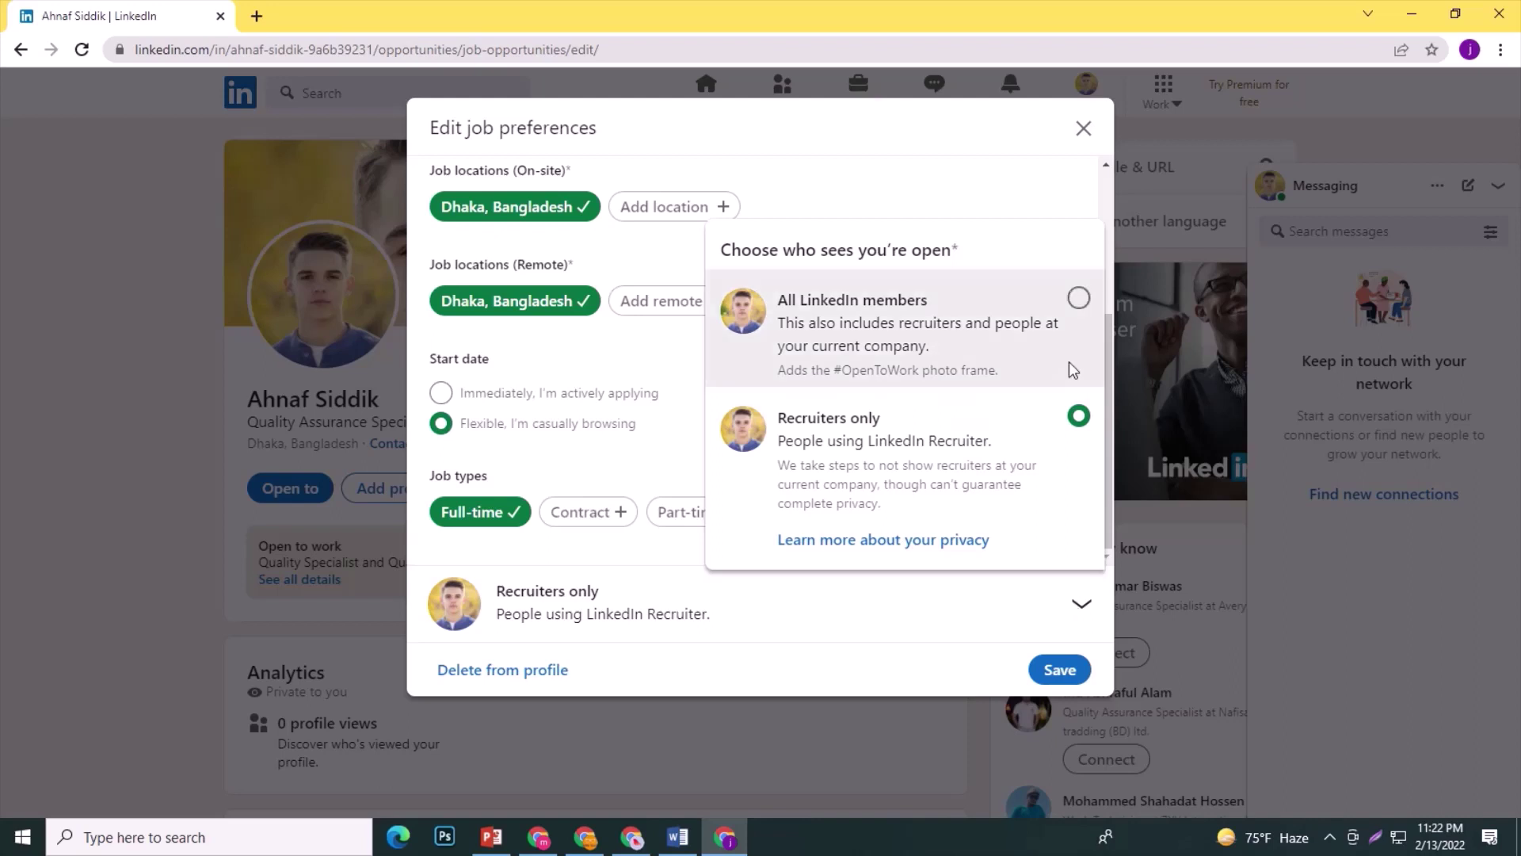
{"action": "left_click", "coordinate": [1080, 298]}
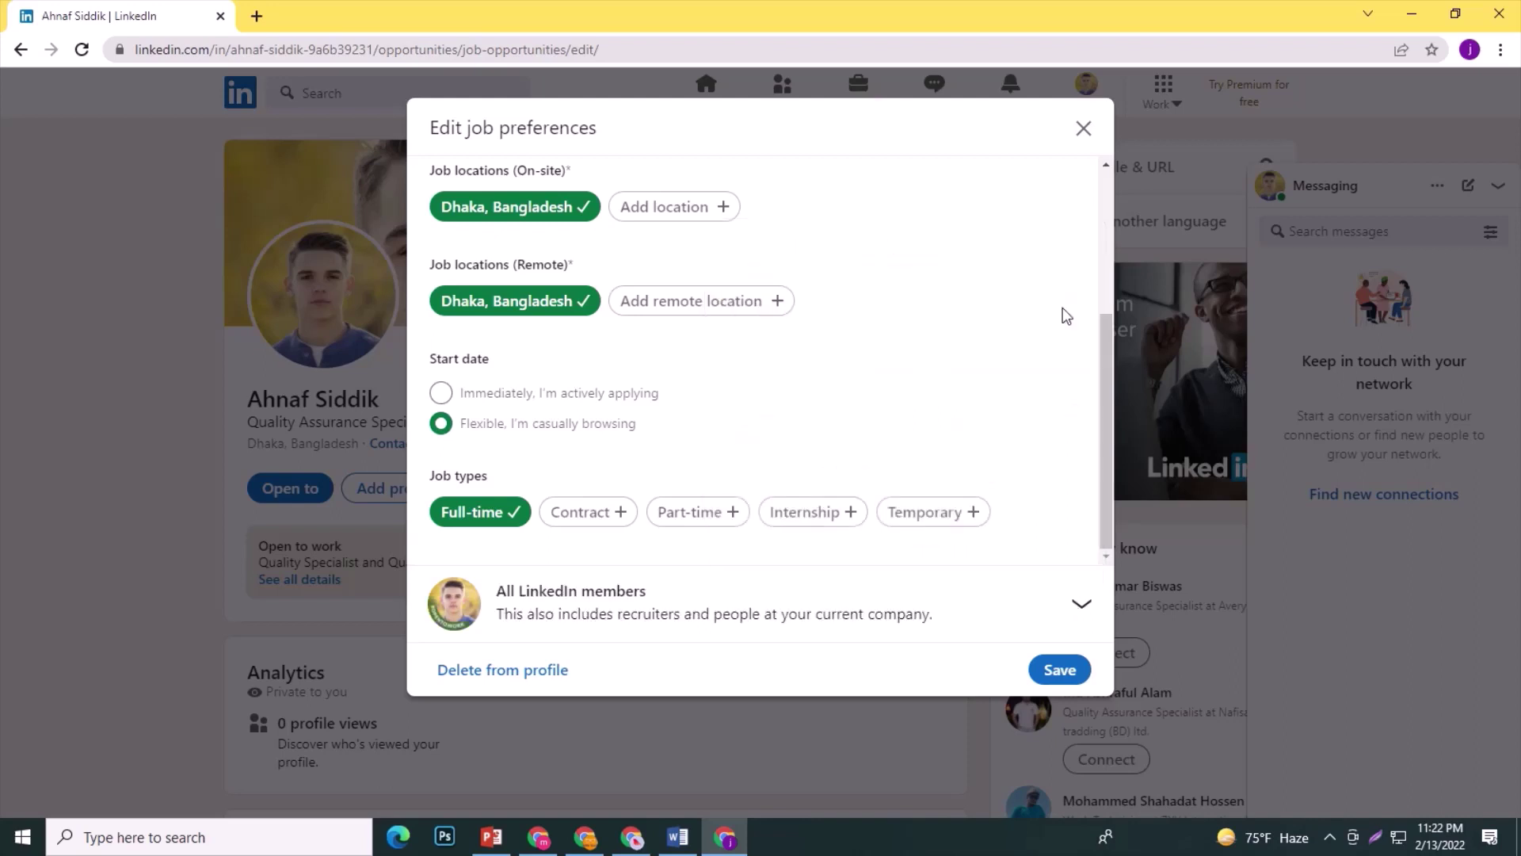
{"action": "left_click", "coordinate": [1061, 670]}
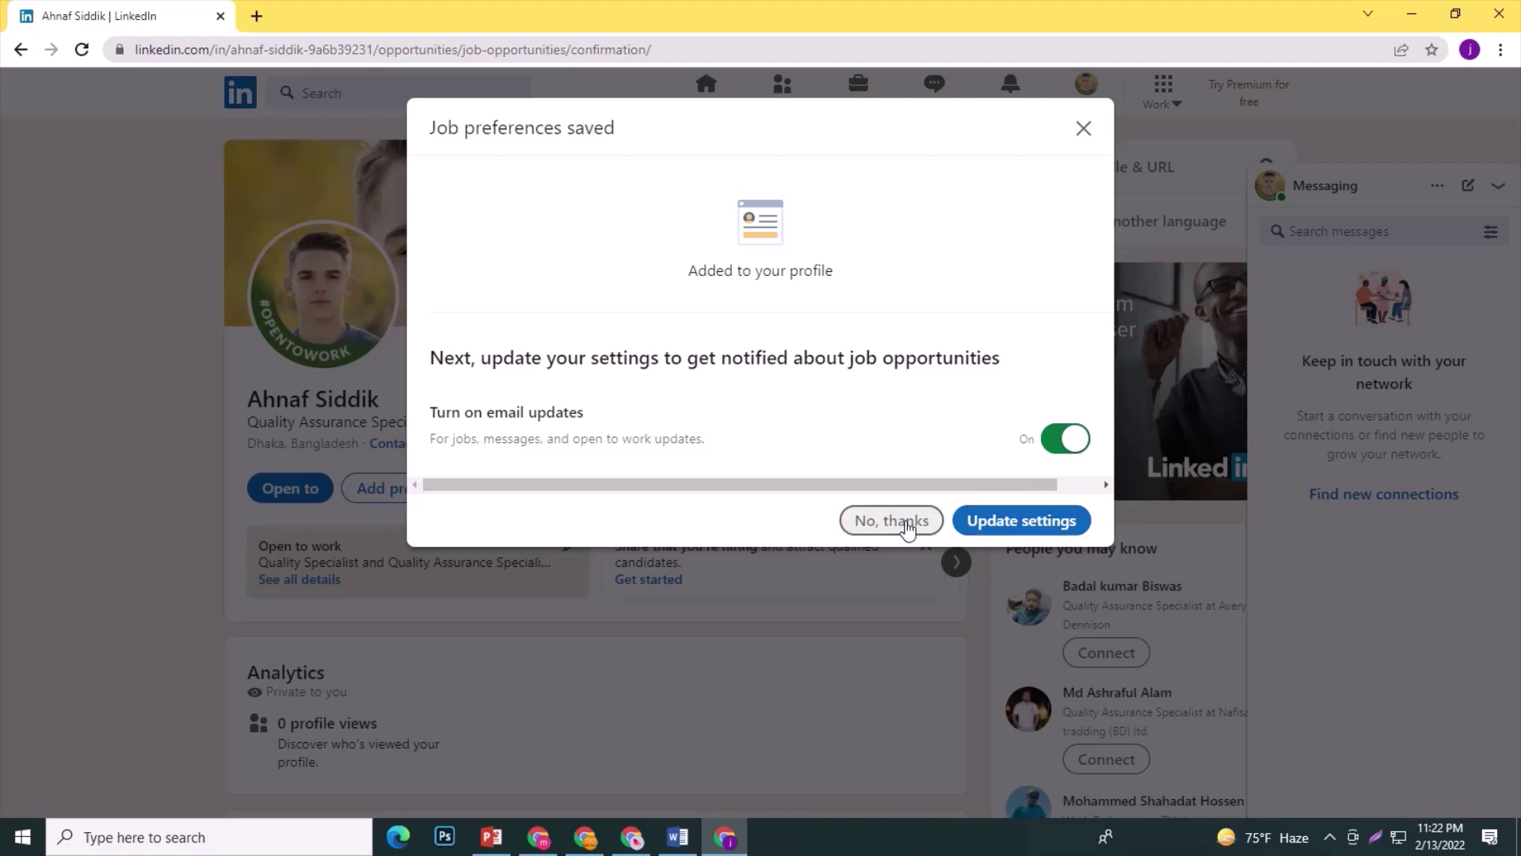
{"action": "left_click", "coordinate": [1032, 529]}
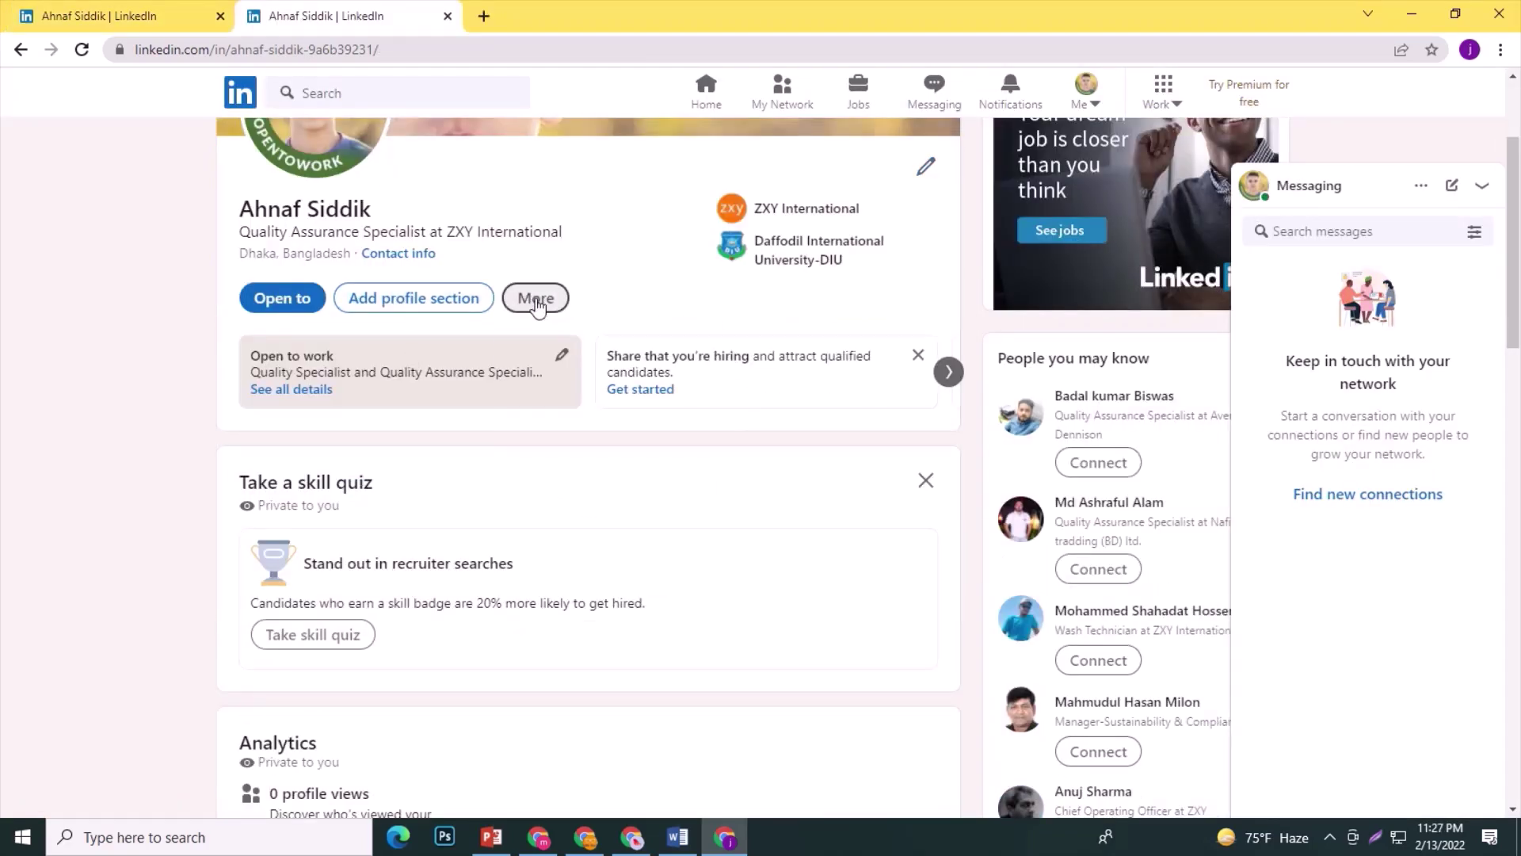
Open the About editor from the profile's Add profile section menu.
{"action": "left_click", "coordinate": [537, 305]}
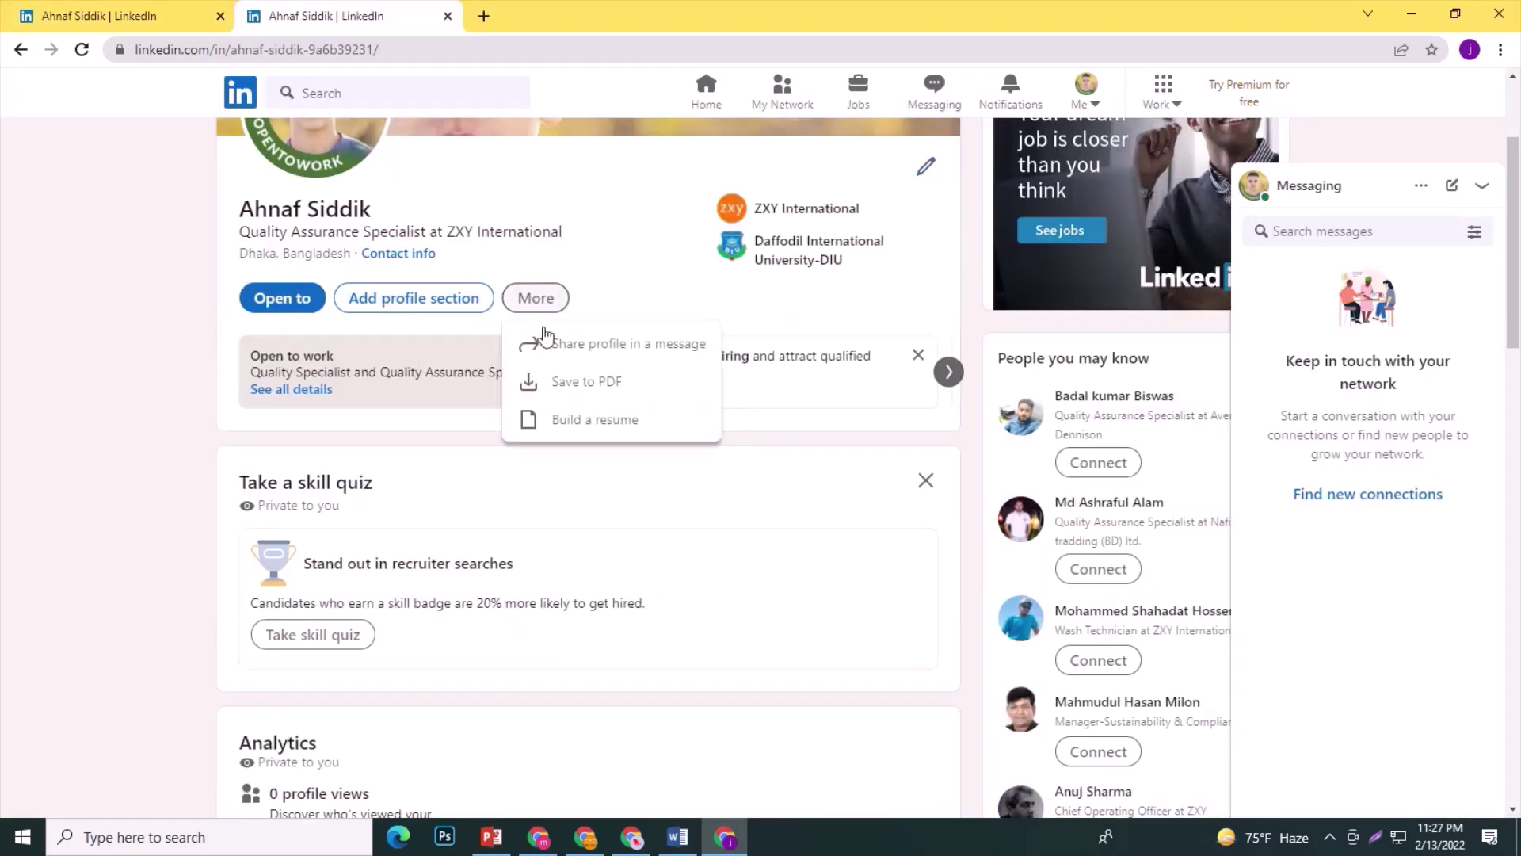
{"action": "left_click", "coordinate": [554, 379]}
{"action": "left_click", "coordinate": [438, 301]}
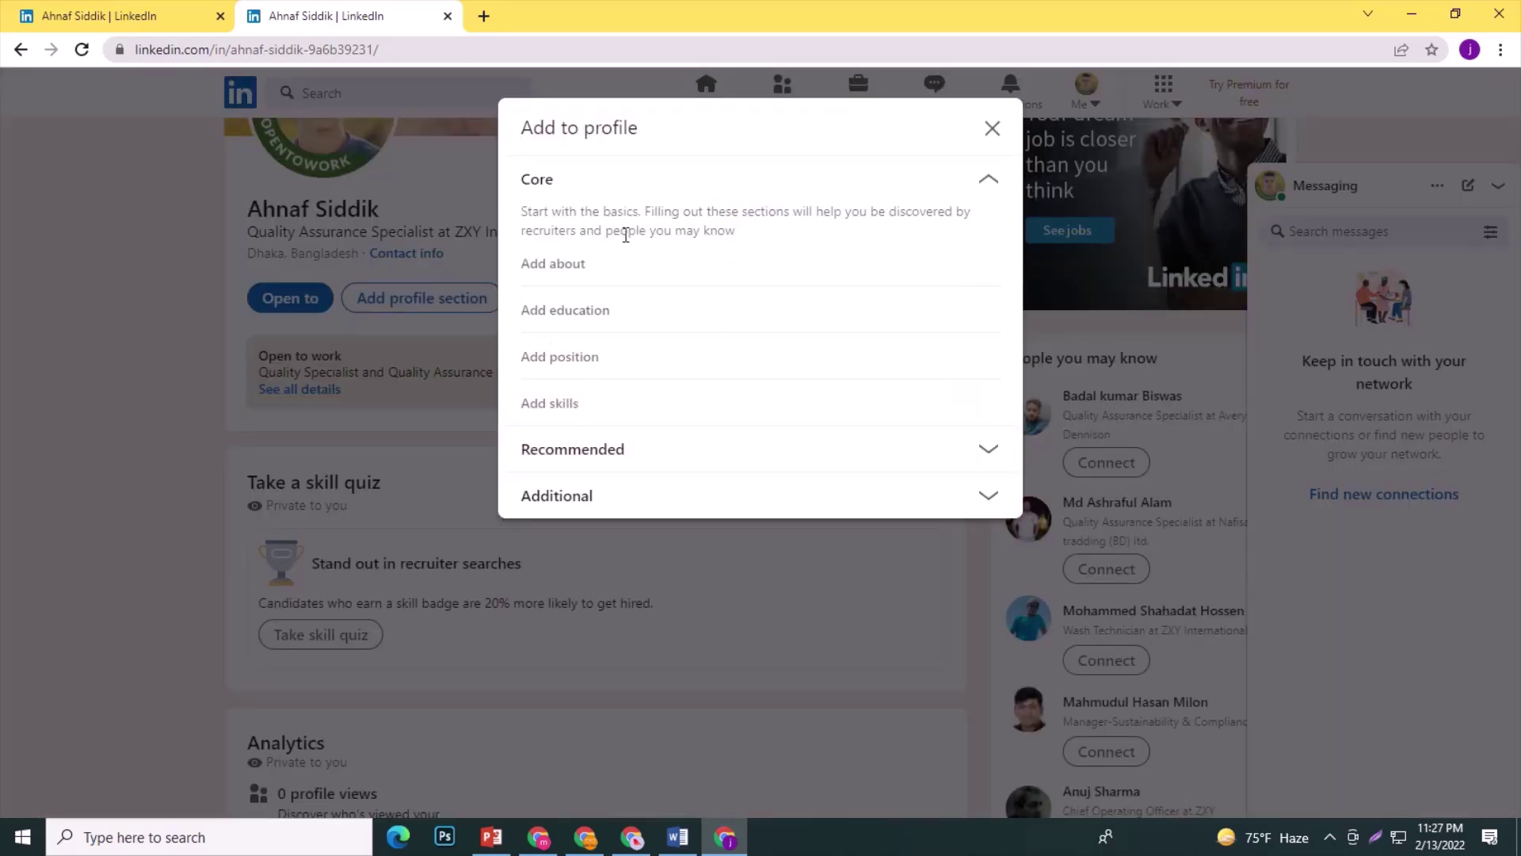
{"action": "left_click", "coordinate": [554, 268]}
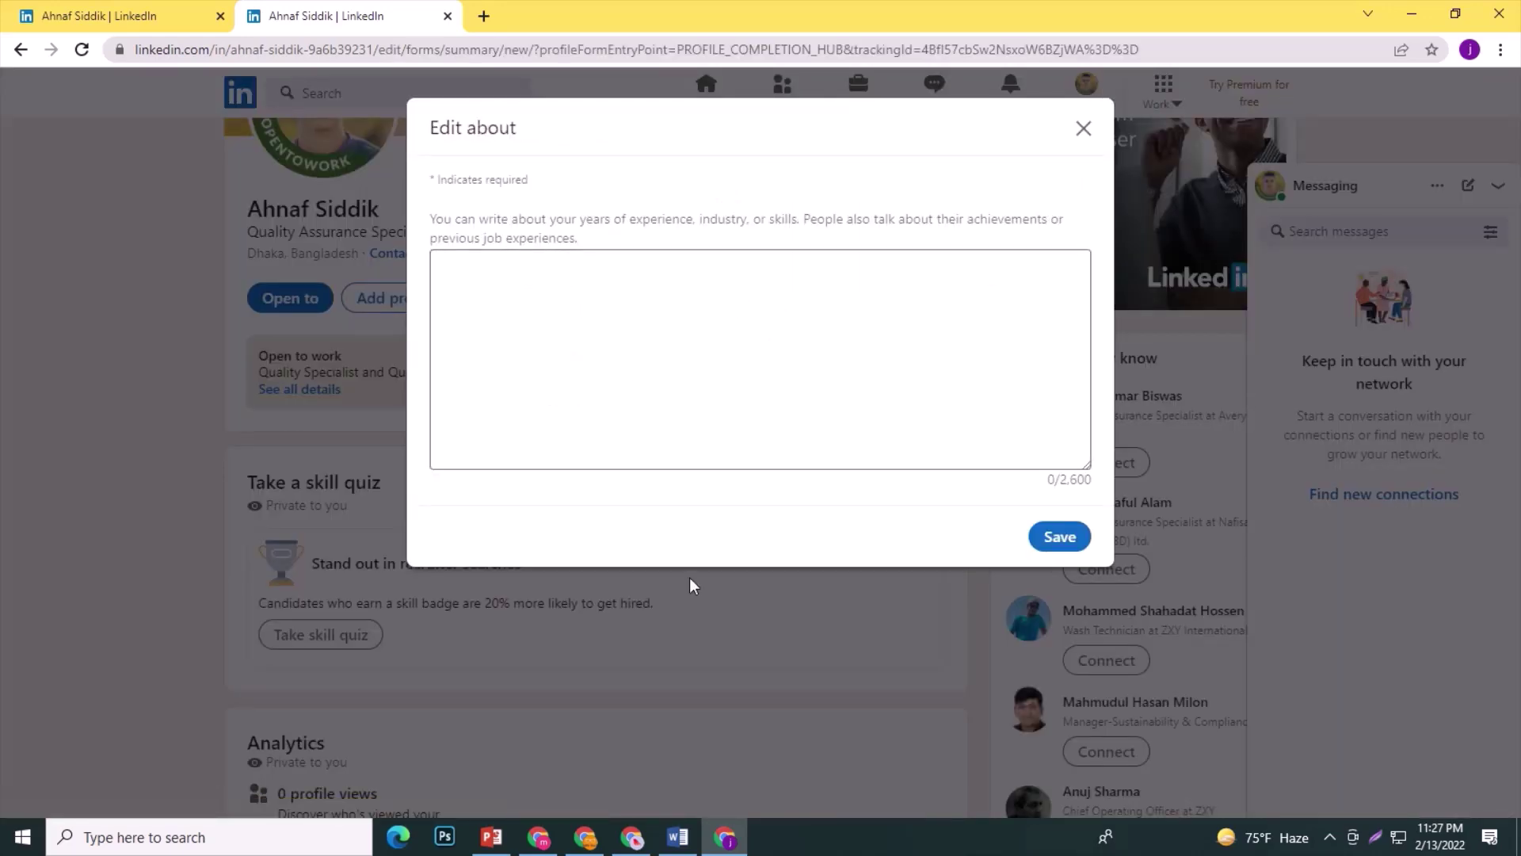
Paste the Textile-graduate summary copied from Word into About, save, and reload the profile.
{"action": "left_click", "coordinate": [678, 838]}
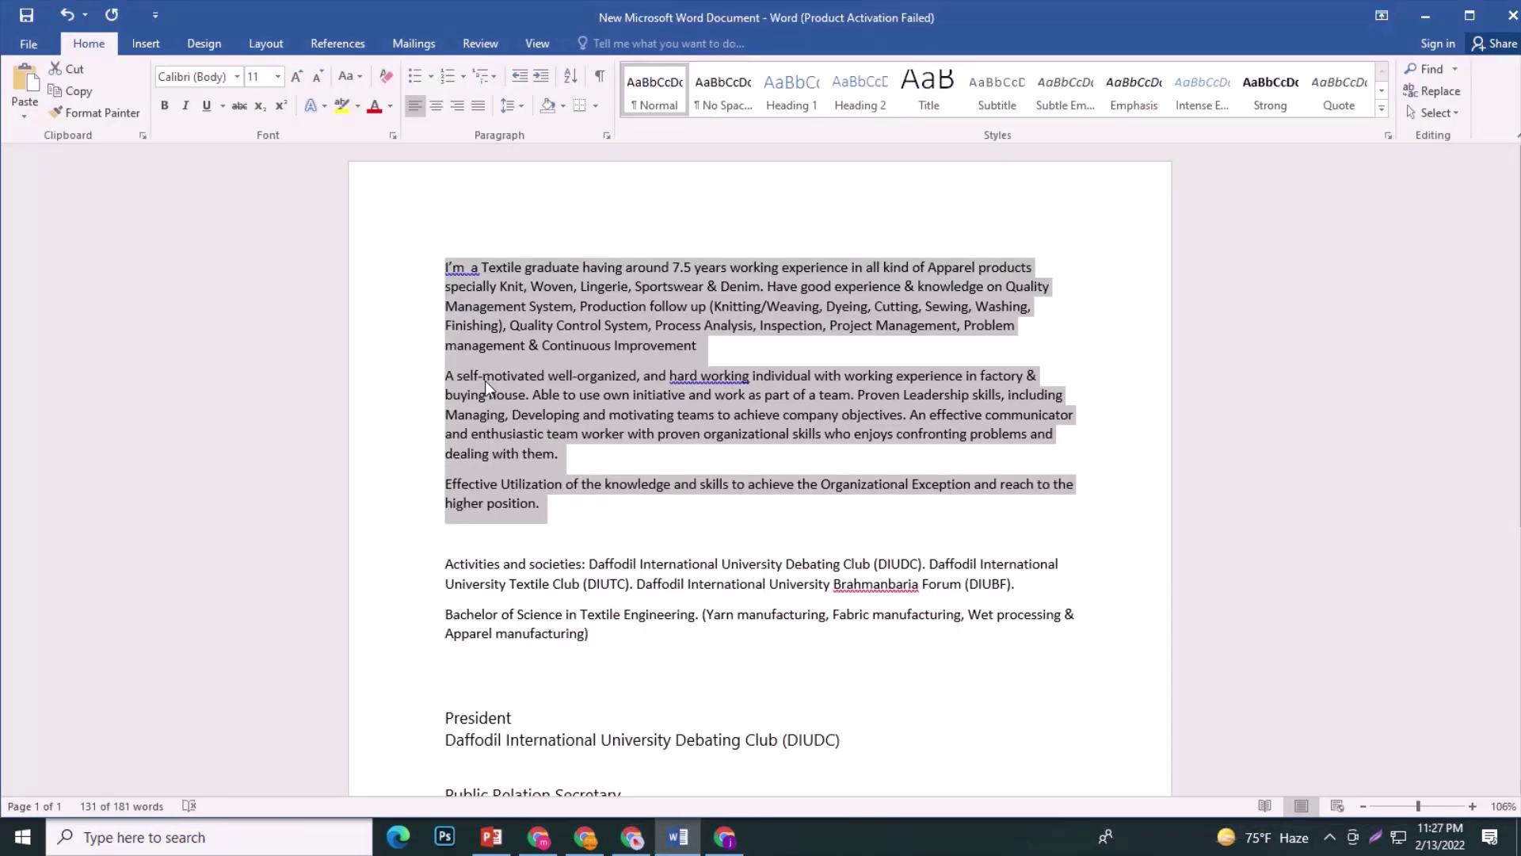
{"action": "right_click", "coordinate": [485, 380]}
{"action": "left_click", "coordinate": [539, 417]}
{"action": "left_click", "coordinate": [678, 840]}
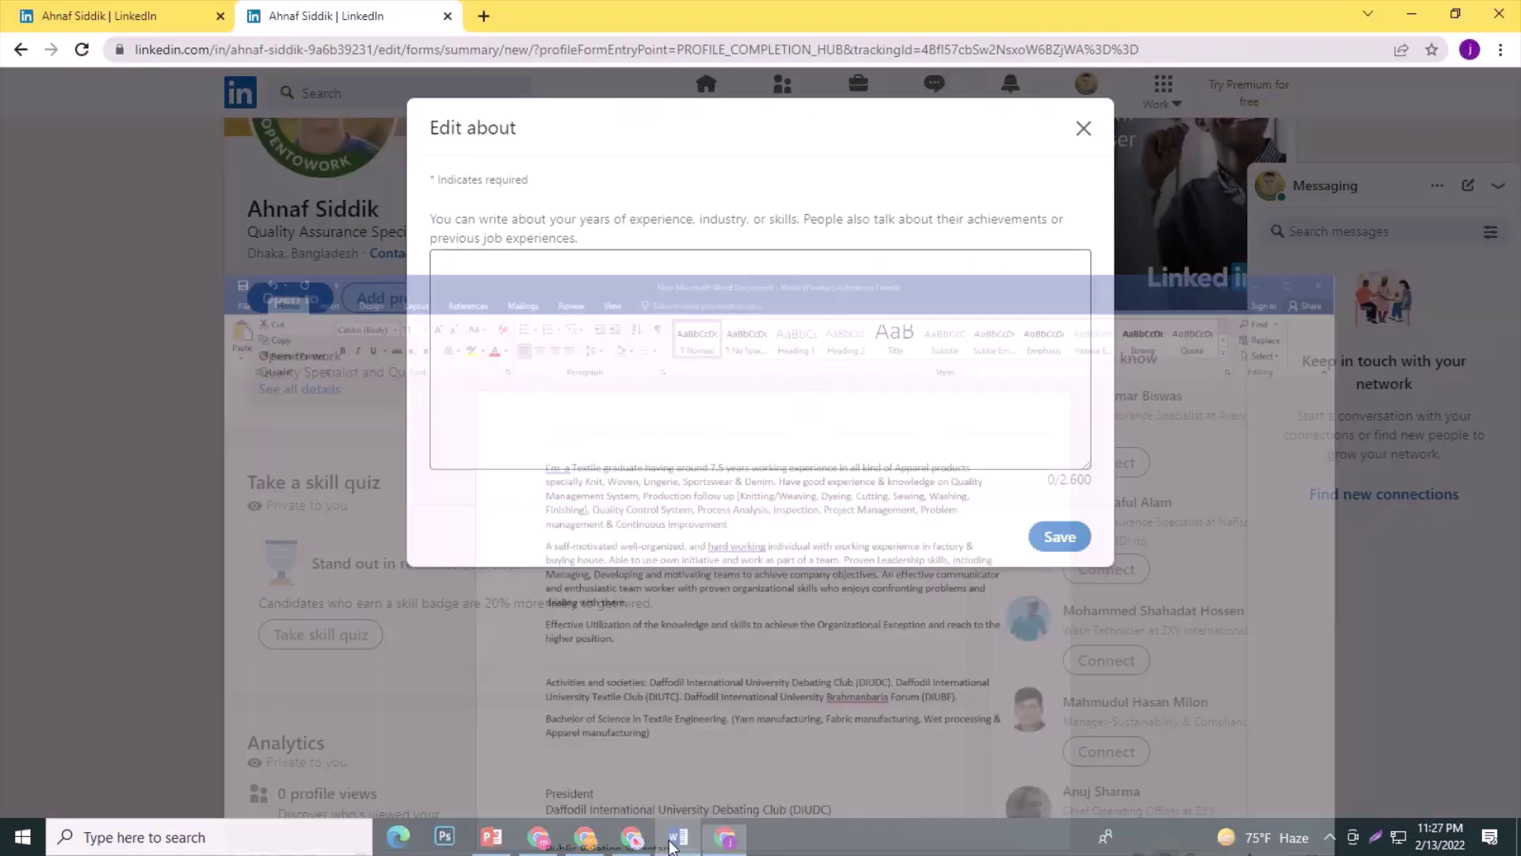
{"action": "right_click", "coordinate": [498, 260]}
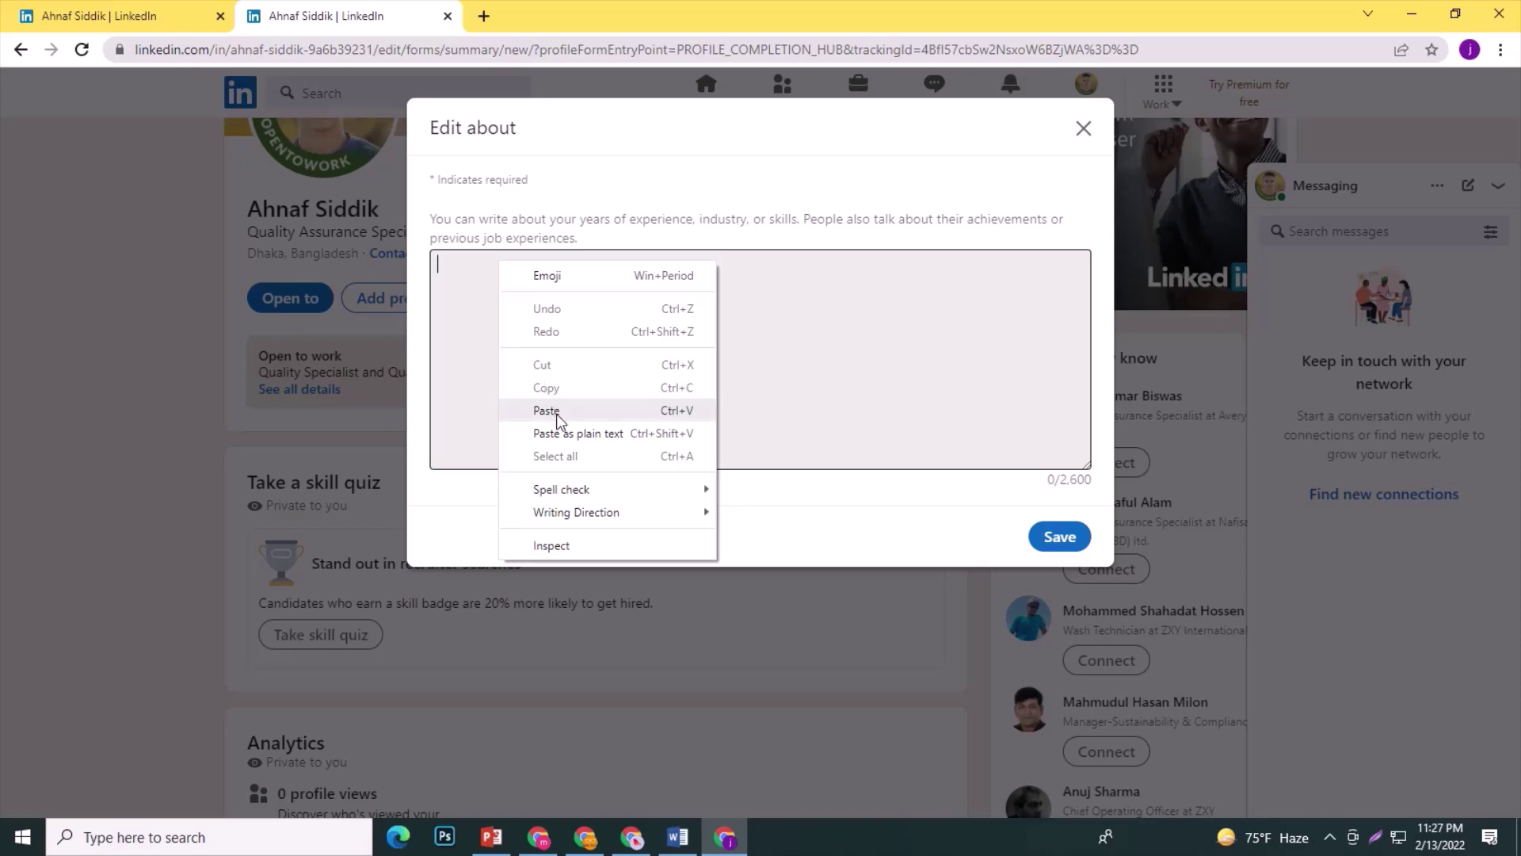
{"action": "left_click", "coordinate": [546, 410]}
{"action": "left_click", "coordinate": [1059, 539]}
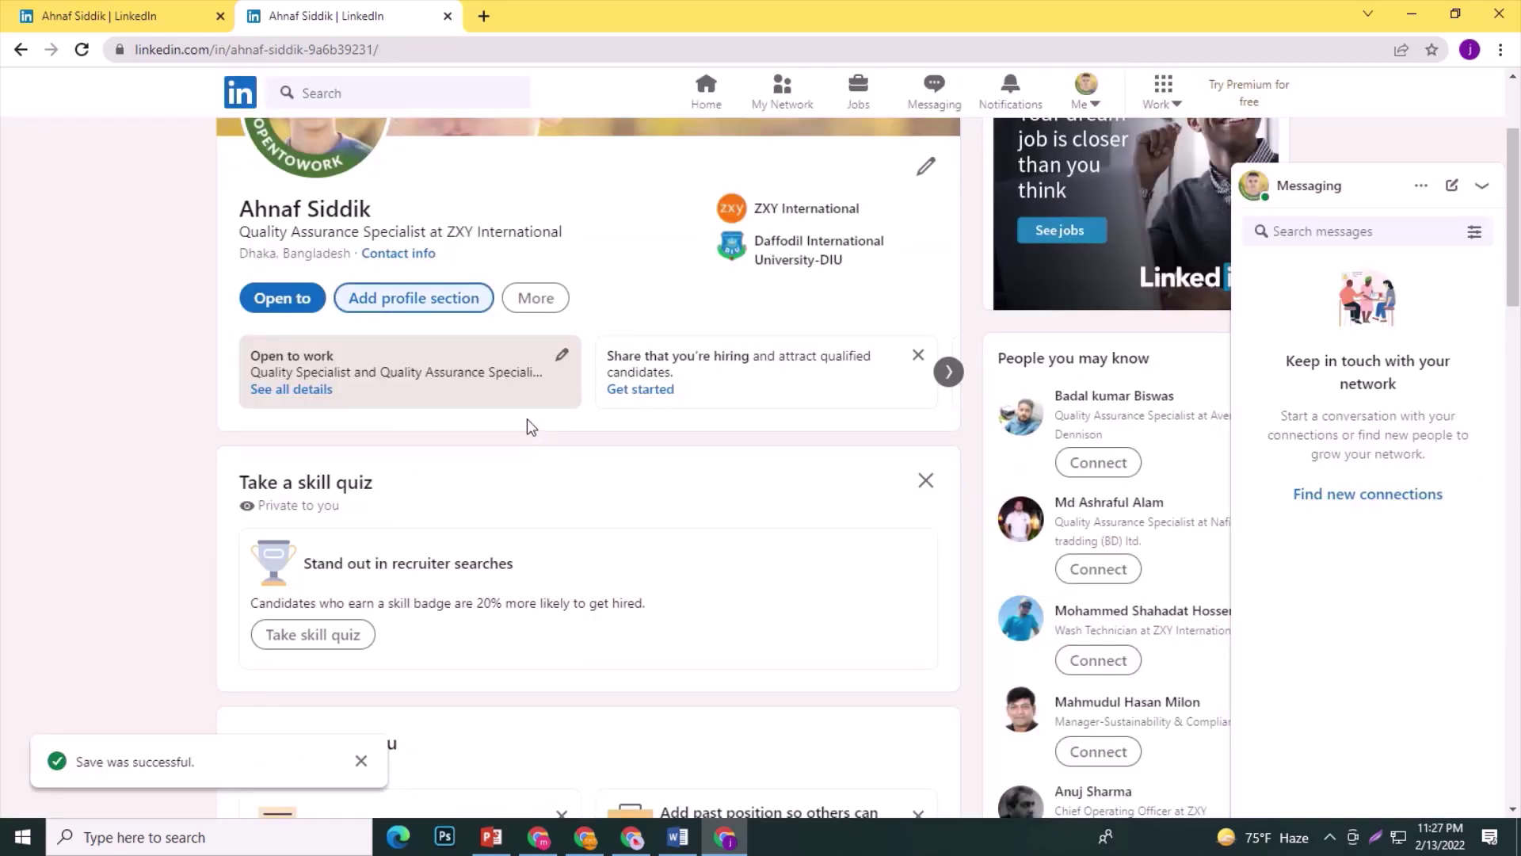
{"action": "left_click", "coordinate": [81, 49]}
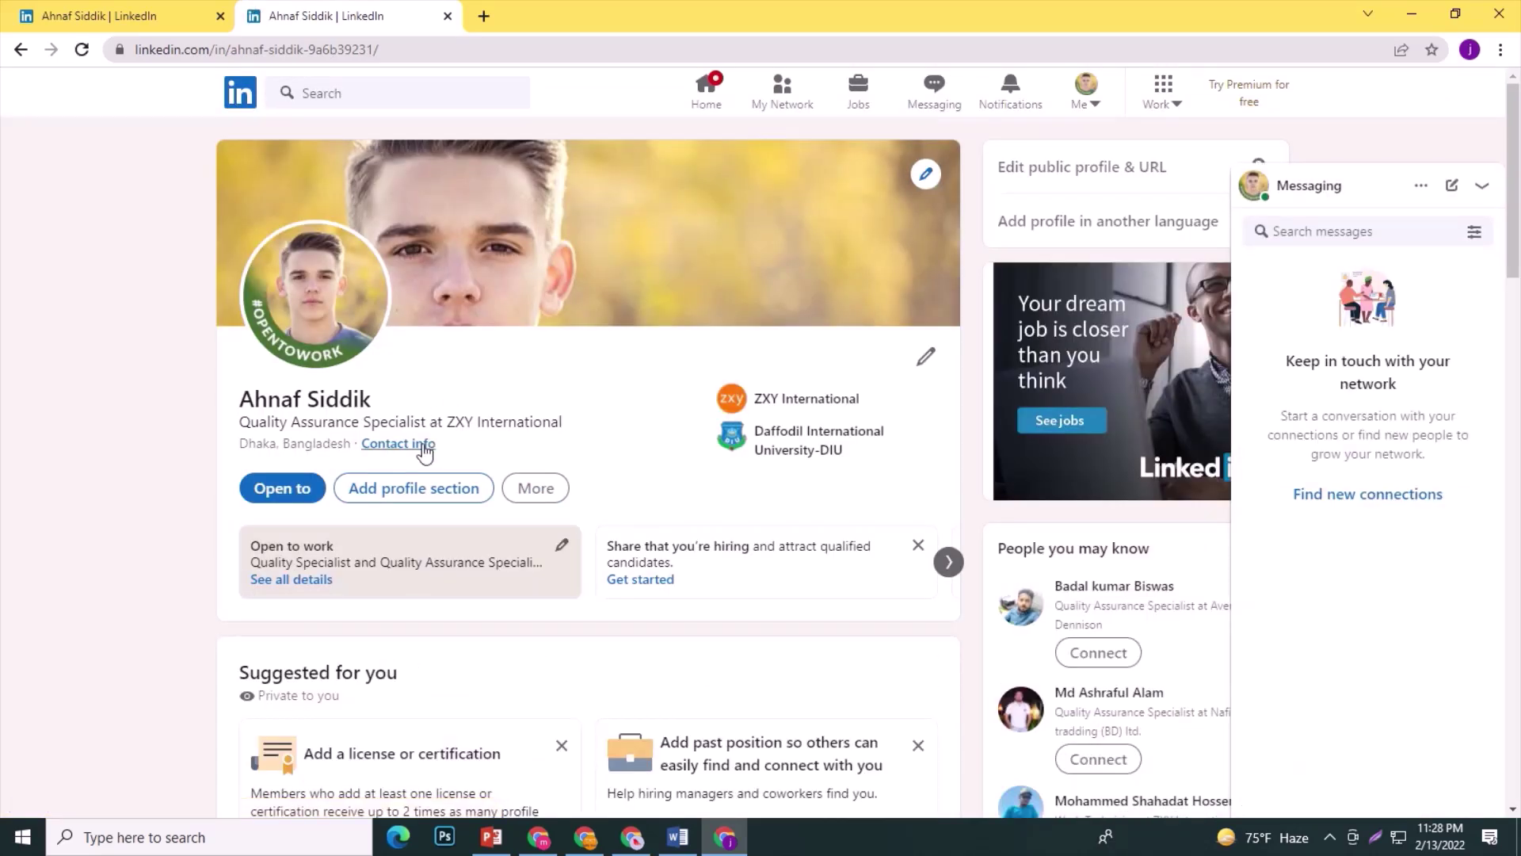
Expand the About text, close the accidental Create a post dialog, and open the Experience list.
{"action": "scroll", "coordinate": [458, 443], "scroll_direction": "down", "scroll_amount": 10}
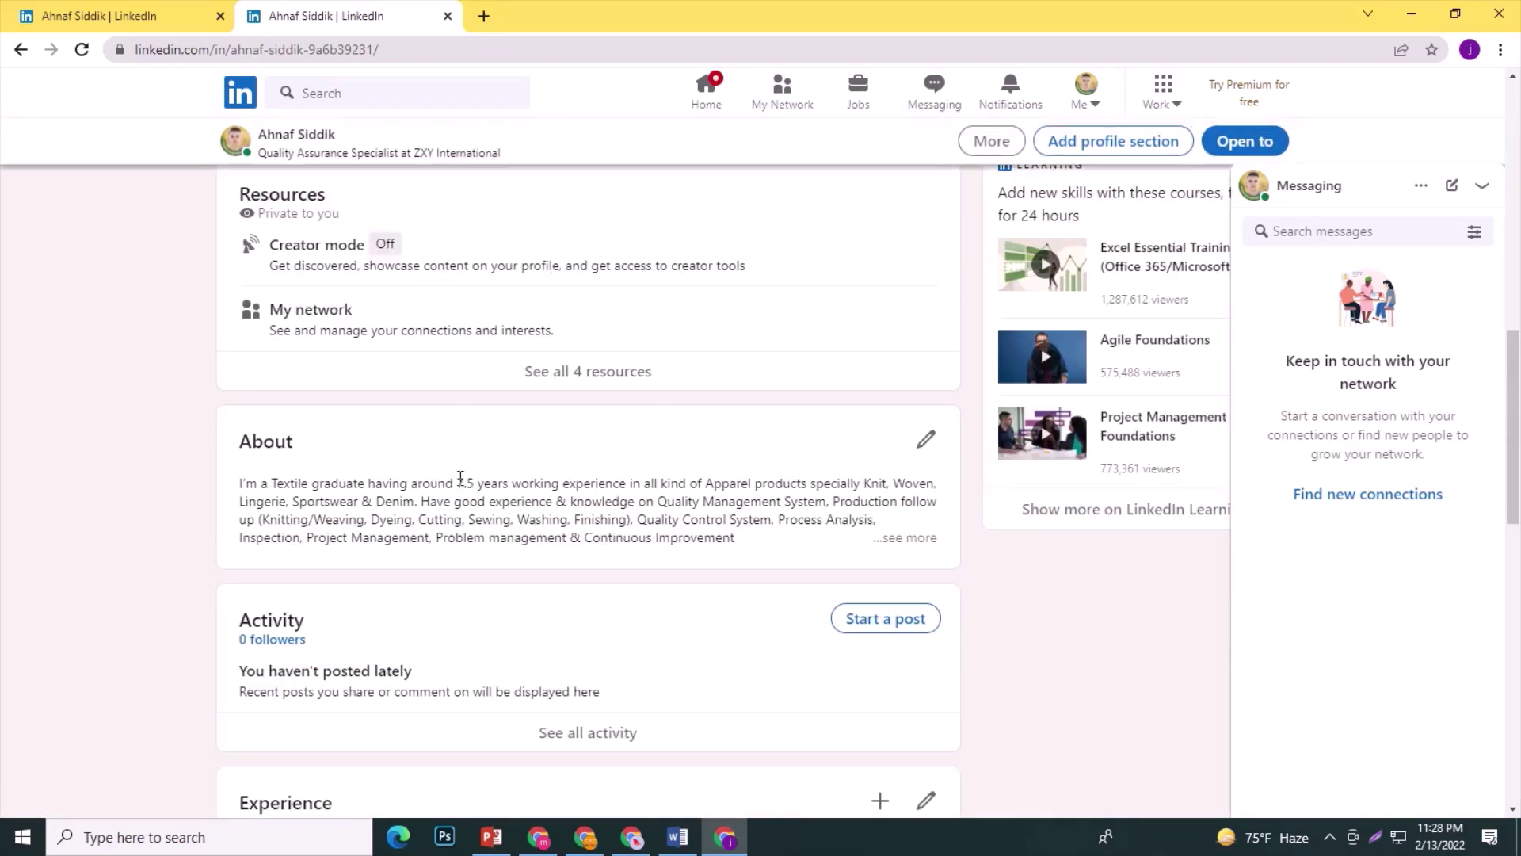
{"action": "left_click", "coordinate": [918, 538]}
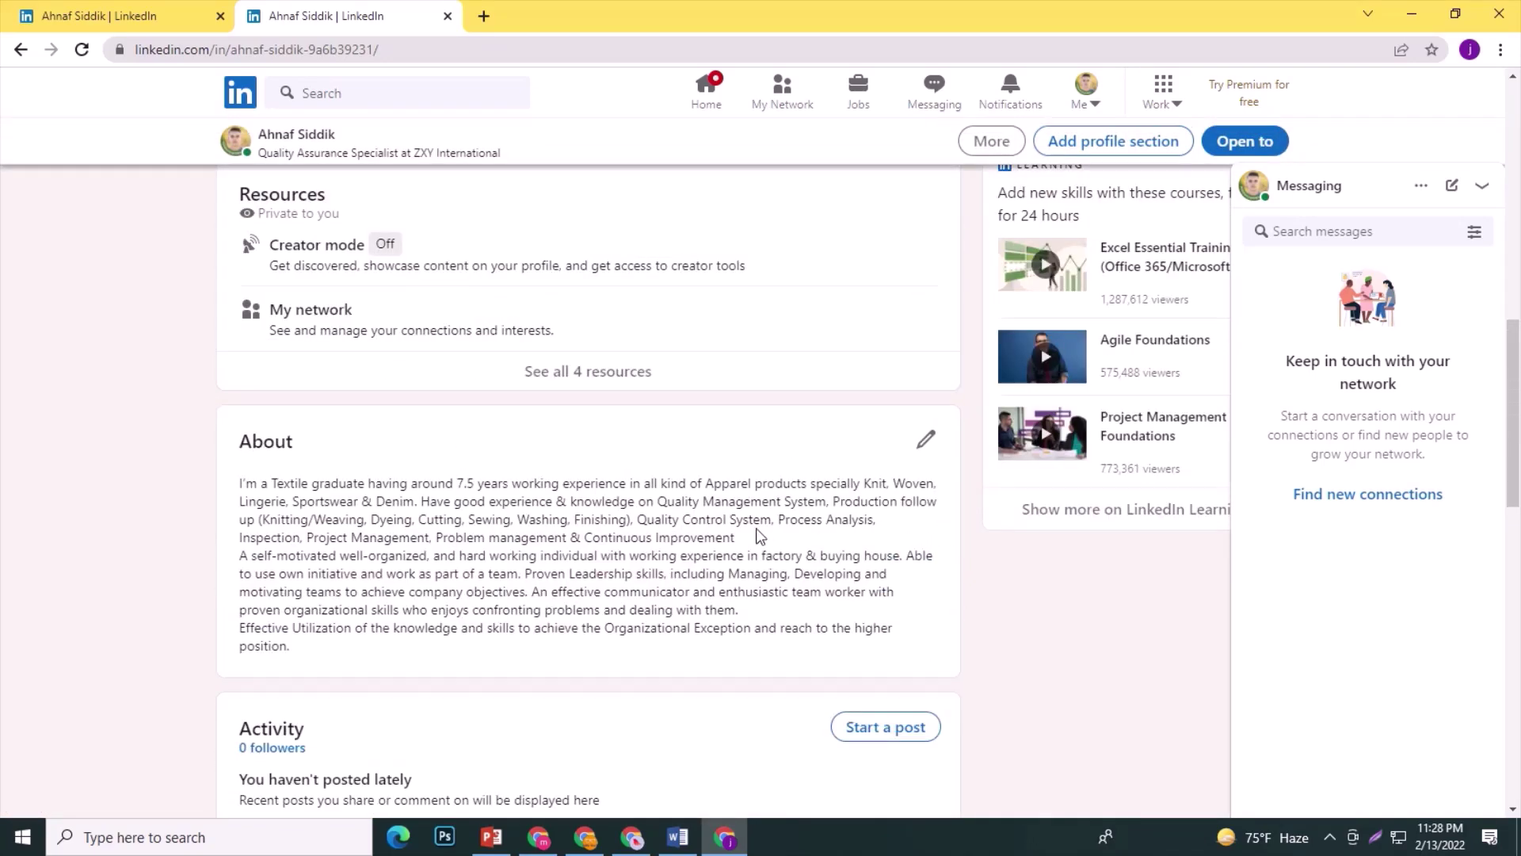
{"action": "scroll", "coordinate": [622, 547], "scroll_direction": "down", "scroll_amount": 2}
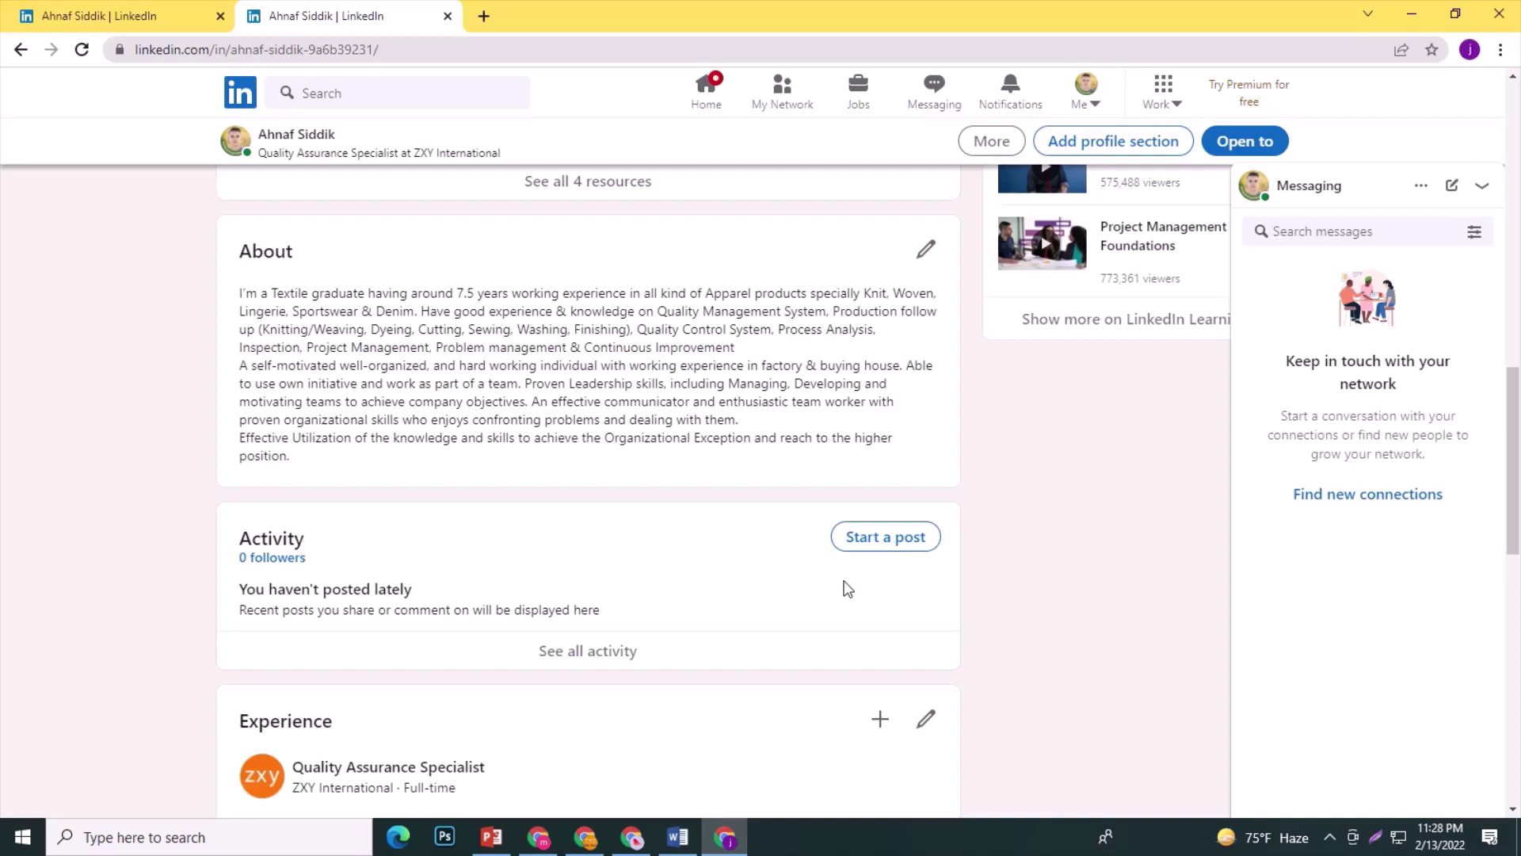
{"action": "left_click", "coordinate": [882, 538]}
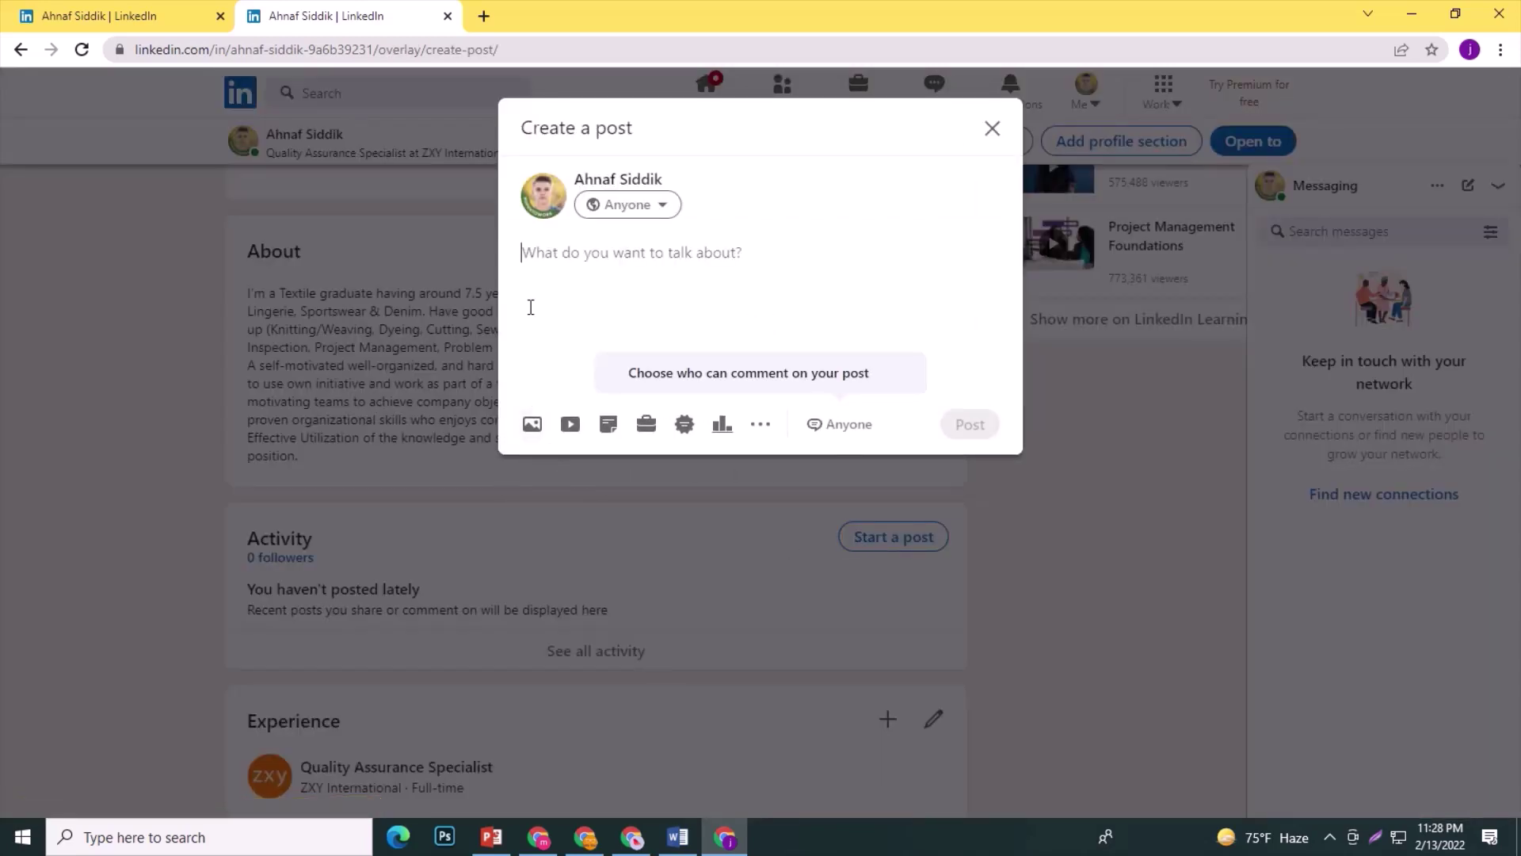
{"action": "left_click", "coordinate": [992, 128]}
{"action": "scroll", "coordinate": [418, 533], "scroll_direction": "down", "scroll_amount": 3}
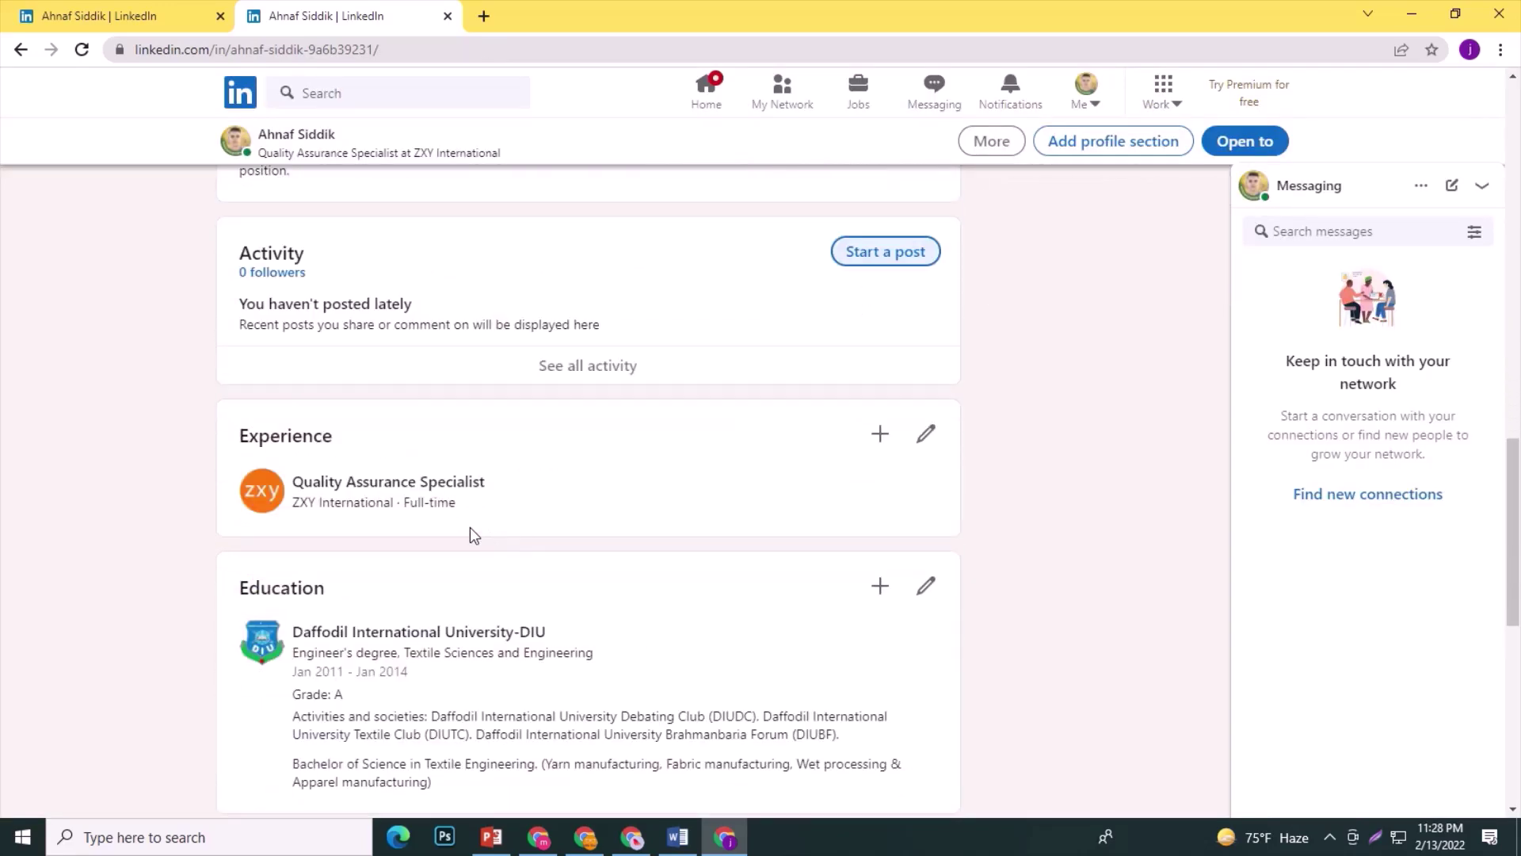
{"action": "left_click", "coordinate": [926, 433]}
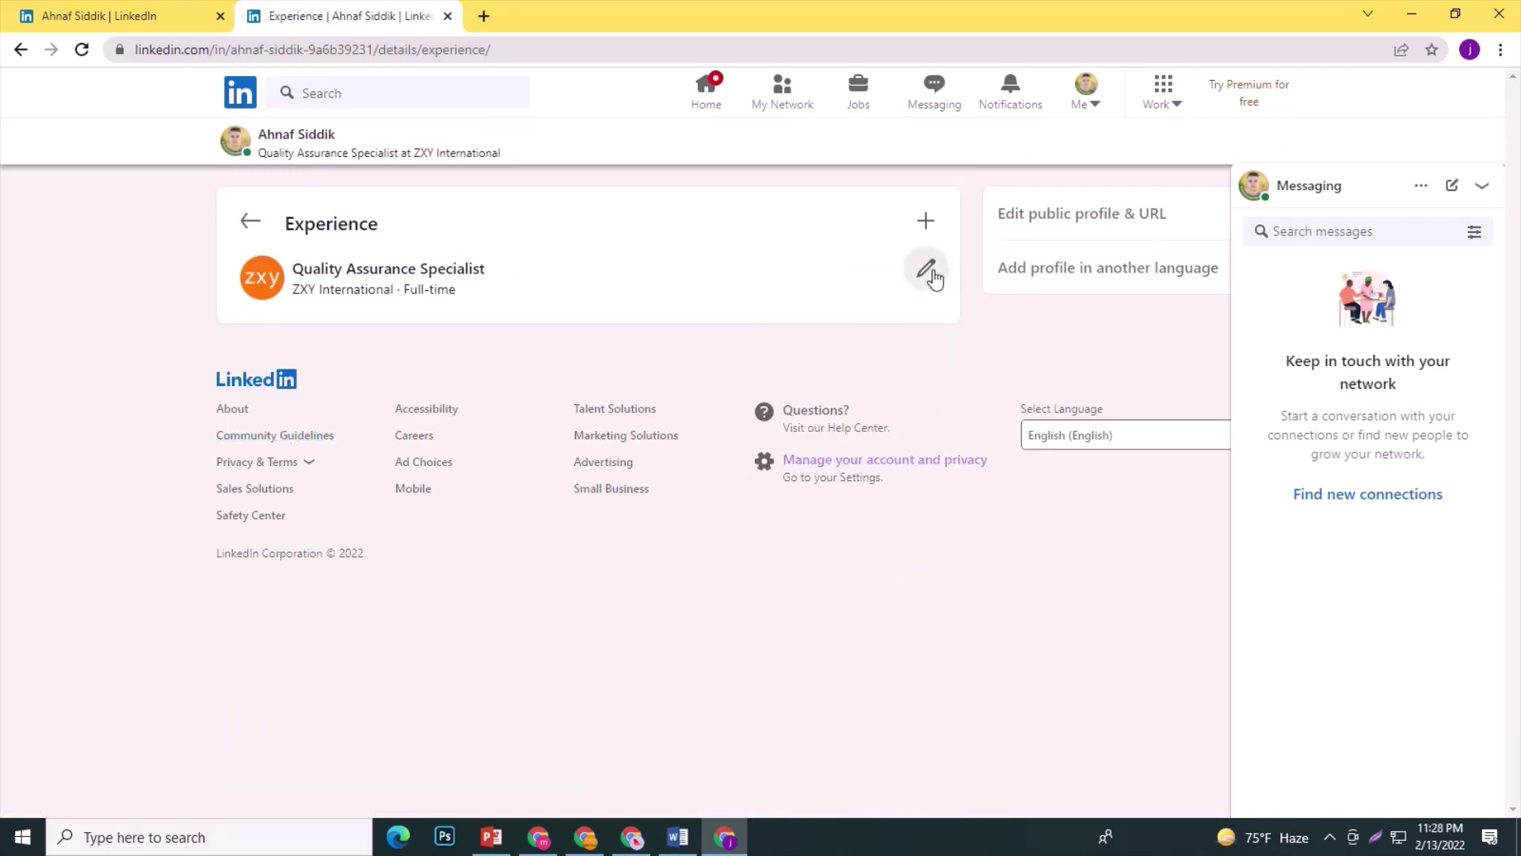
Edit the ZXY International entry with start month January and year 2020, then save.
{"action": "left_click", "coordinate": [926, 269]}
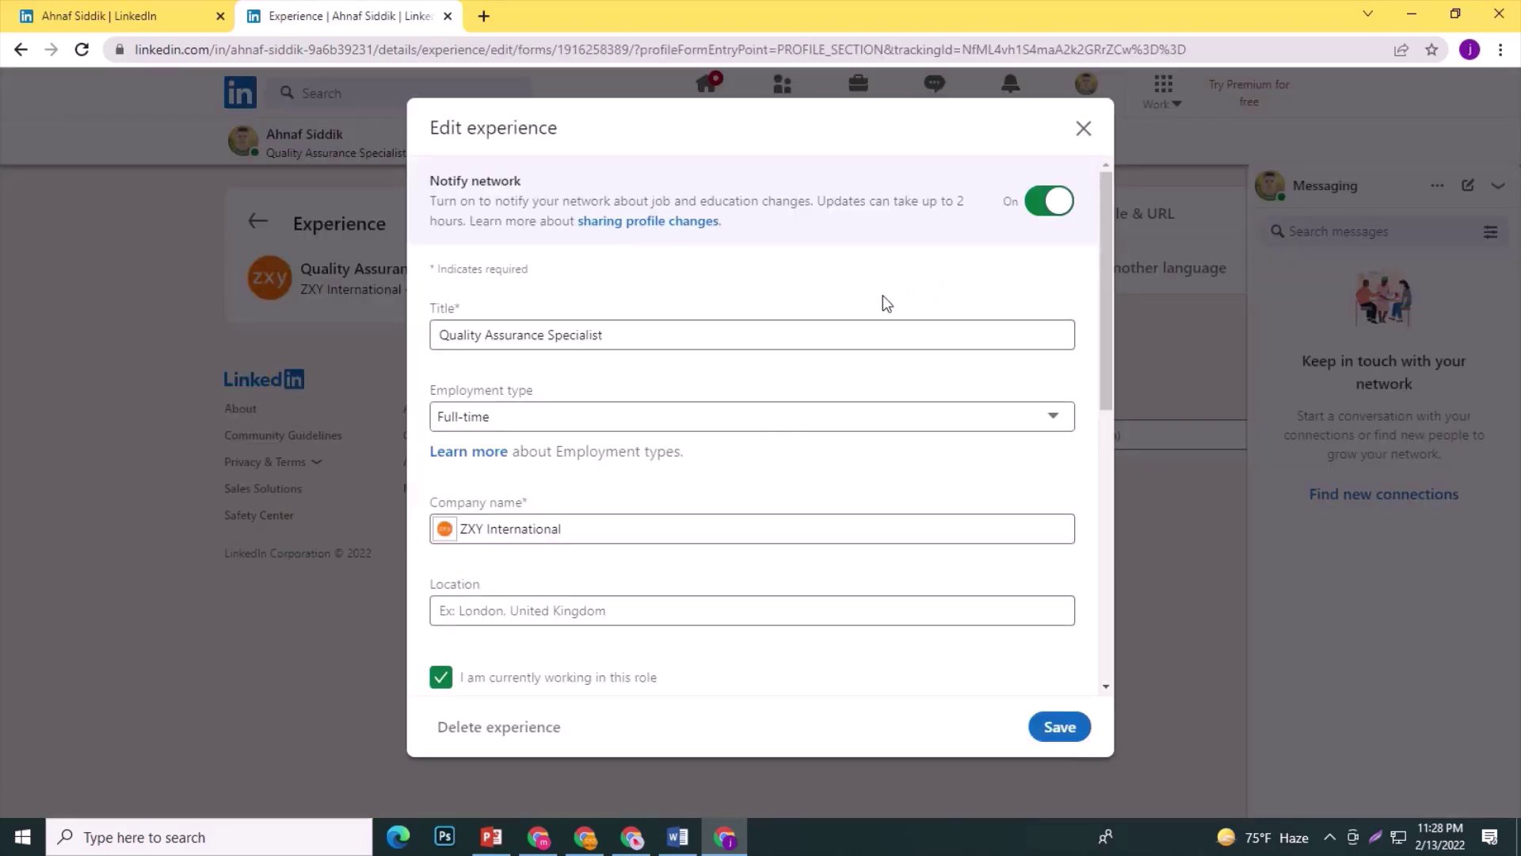
{"action": "scroll", "coordinate": [583, 481], "scroll_direction": "down", "scroll_amount": 3}
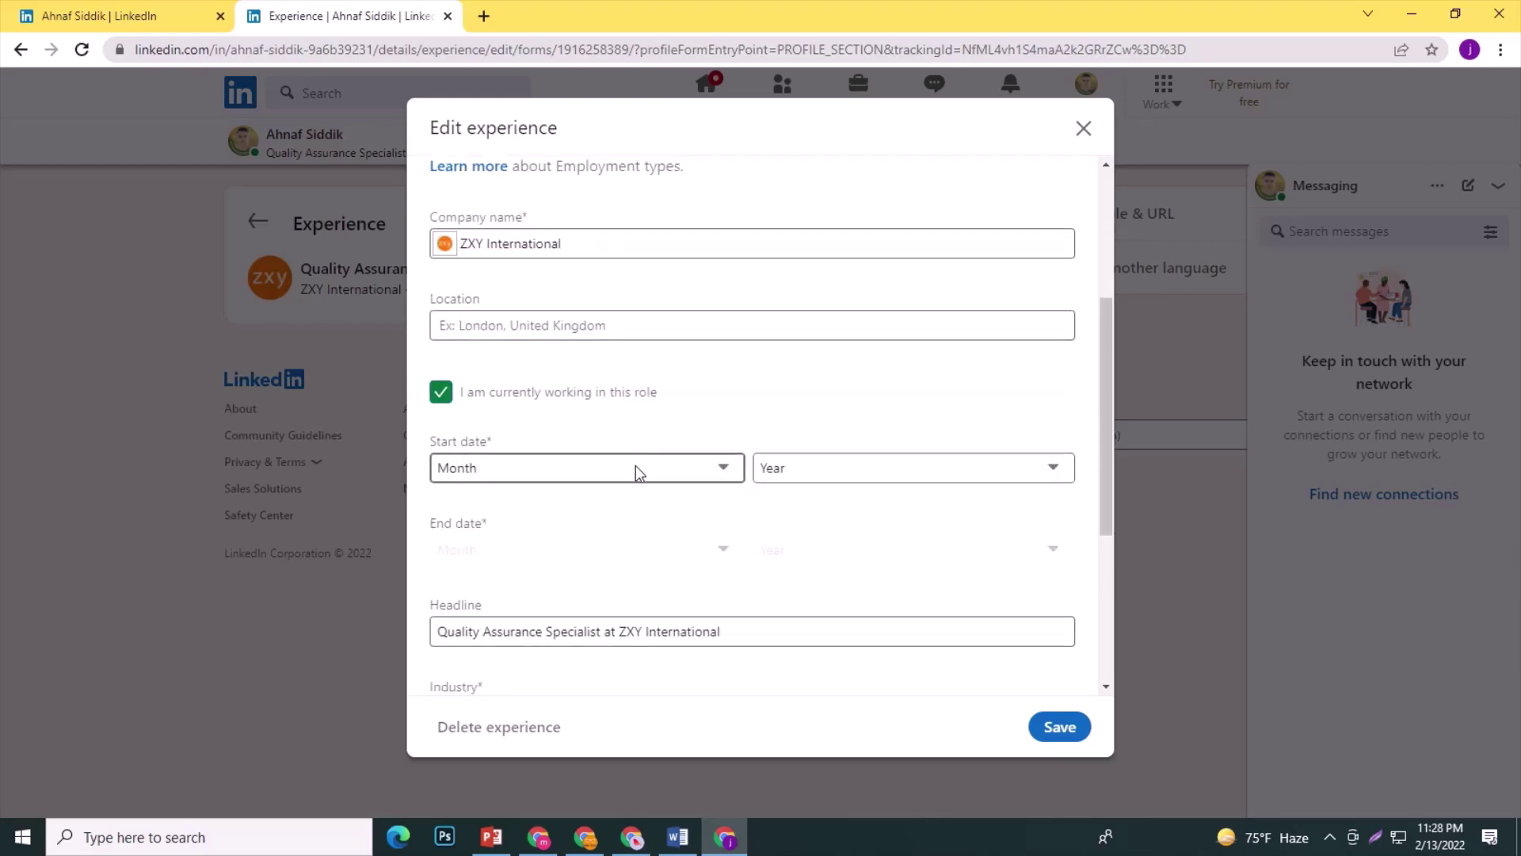
{"action": "left_click", "coordinate": [636, 472]}
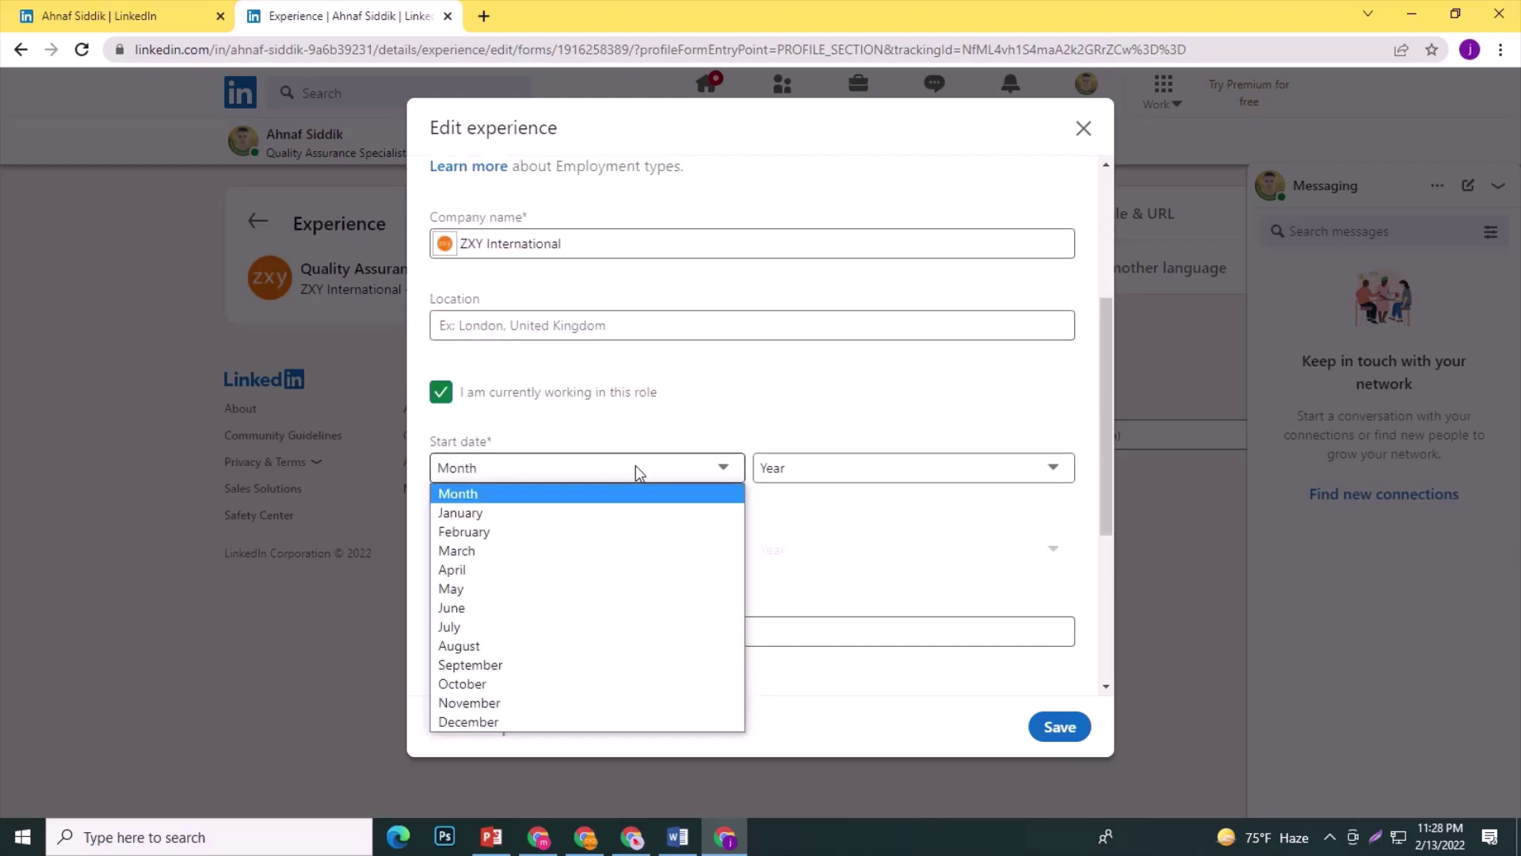
{"action": "left_click", "coordinate": [559, 513]}
{"action": "left_click", "coordinate": [801, 474]}
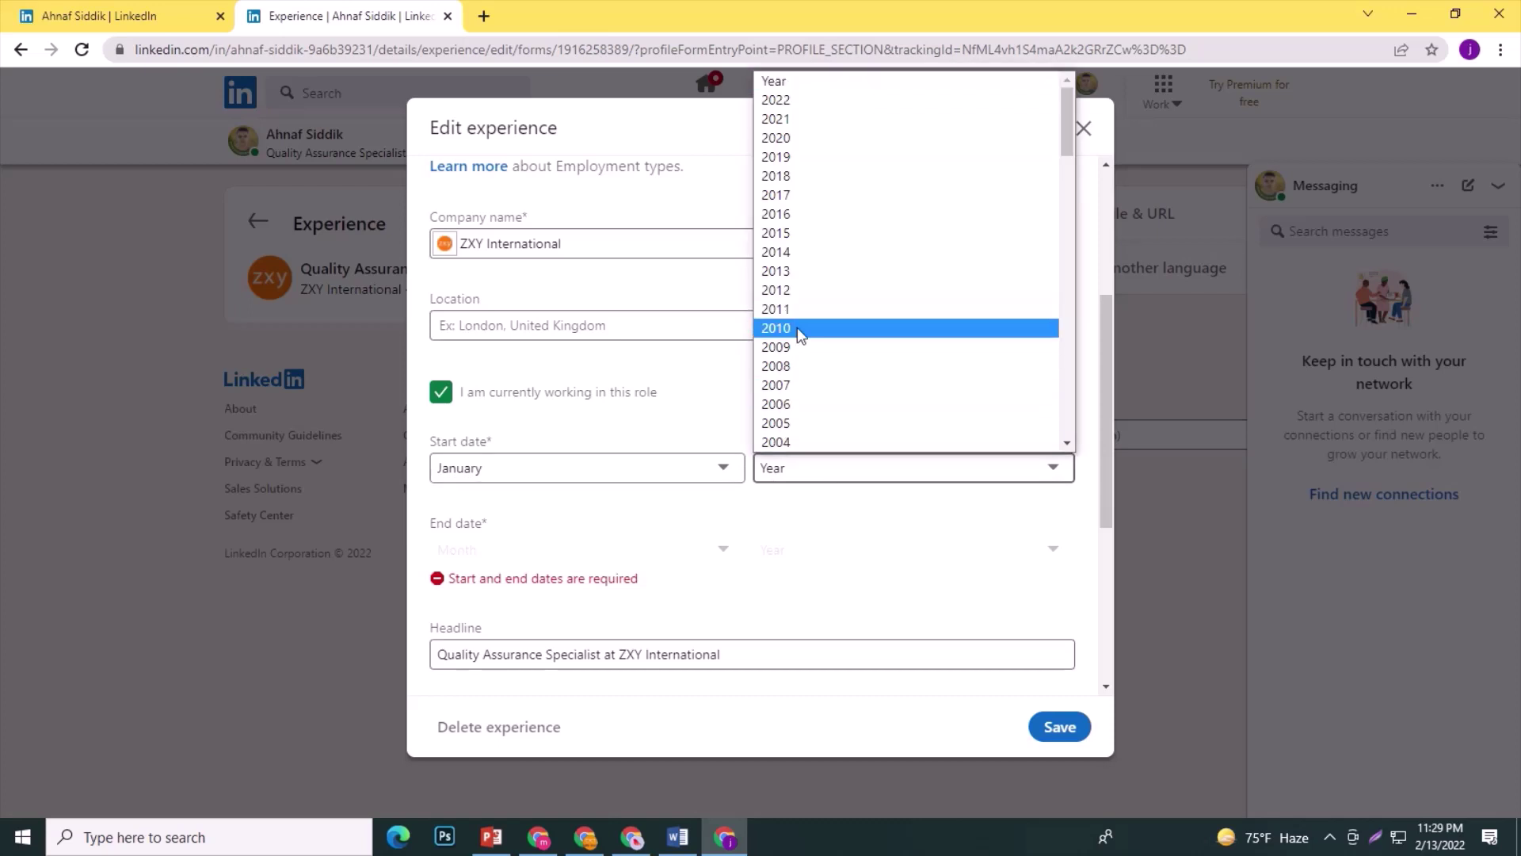
{"action": "left_click", "coordinate": [783, 139]}
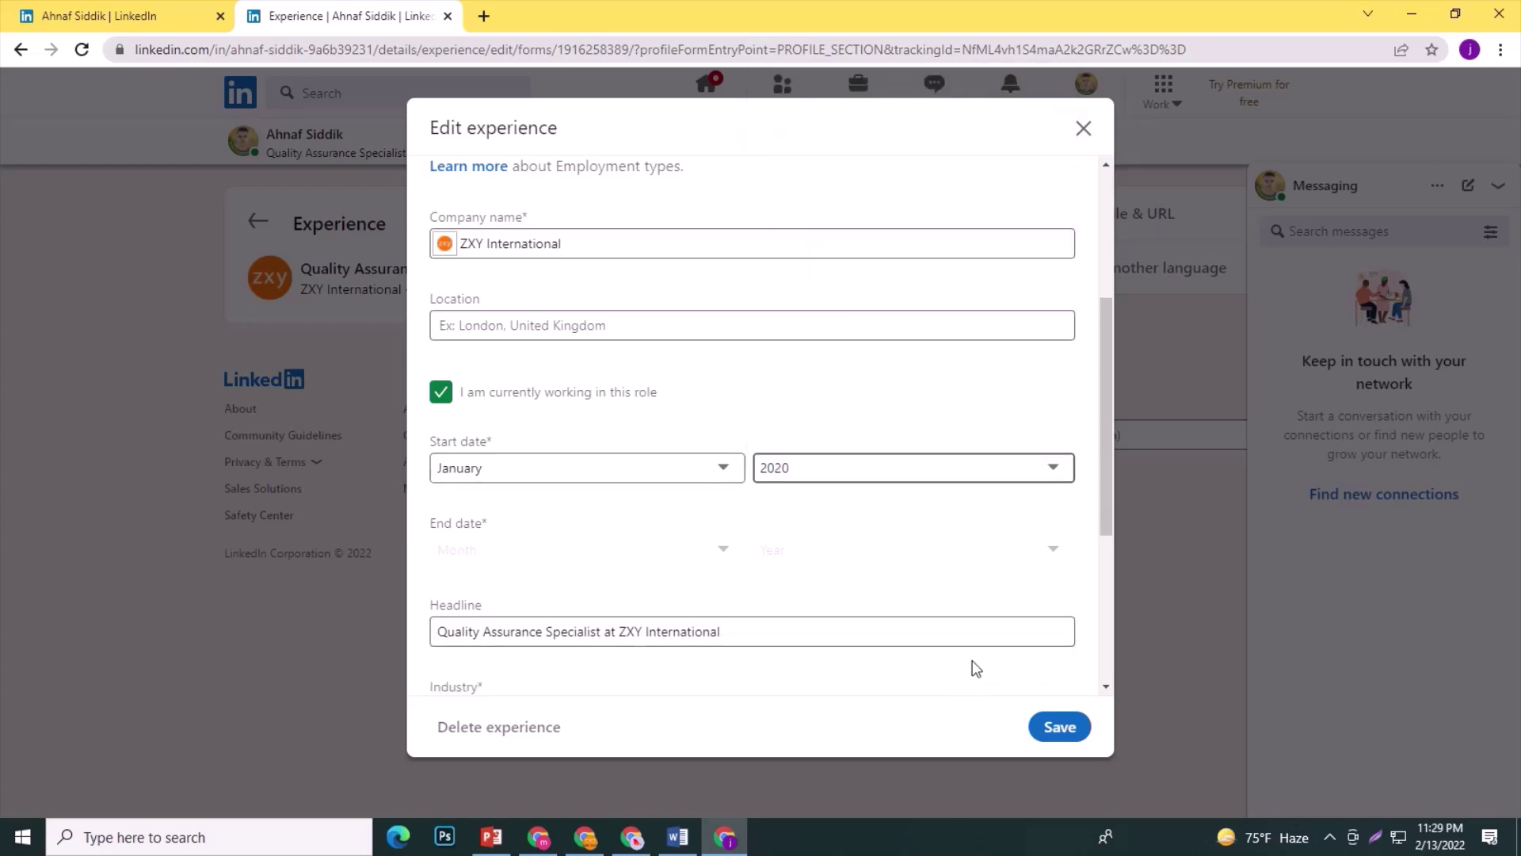
{"action": "scroll", "coordinate": [976, 668], "scroll_direction": "down", "scroll_amount": 4}
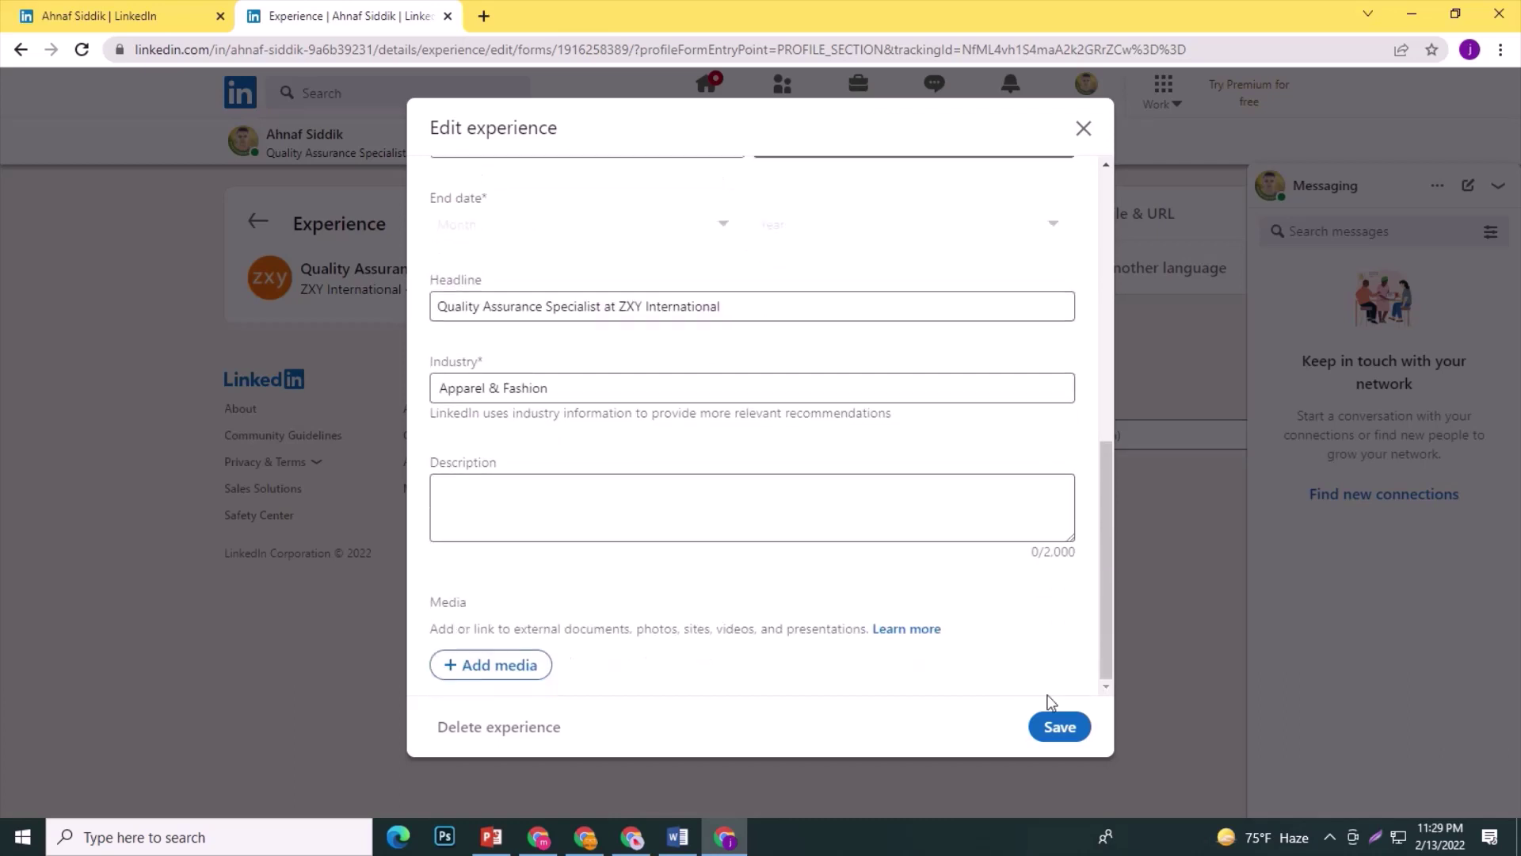
{"action": "left_click", "coordinate": [1061, 726]}
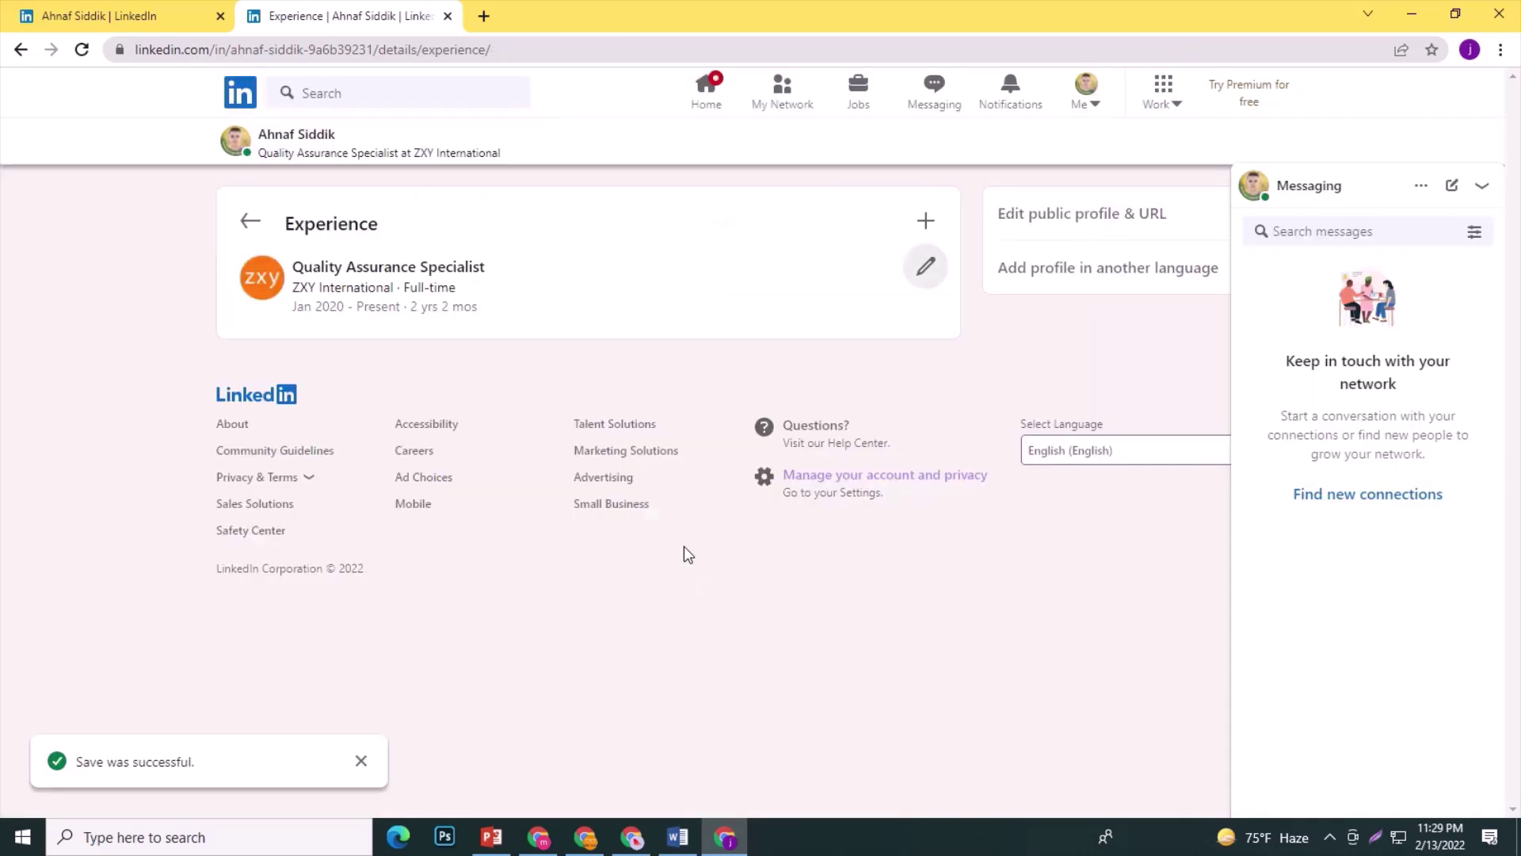
Reopen the experience entry and change its company to Epyllion Group.
{"action": "left_click", "coordinate": [925, 266]}
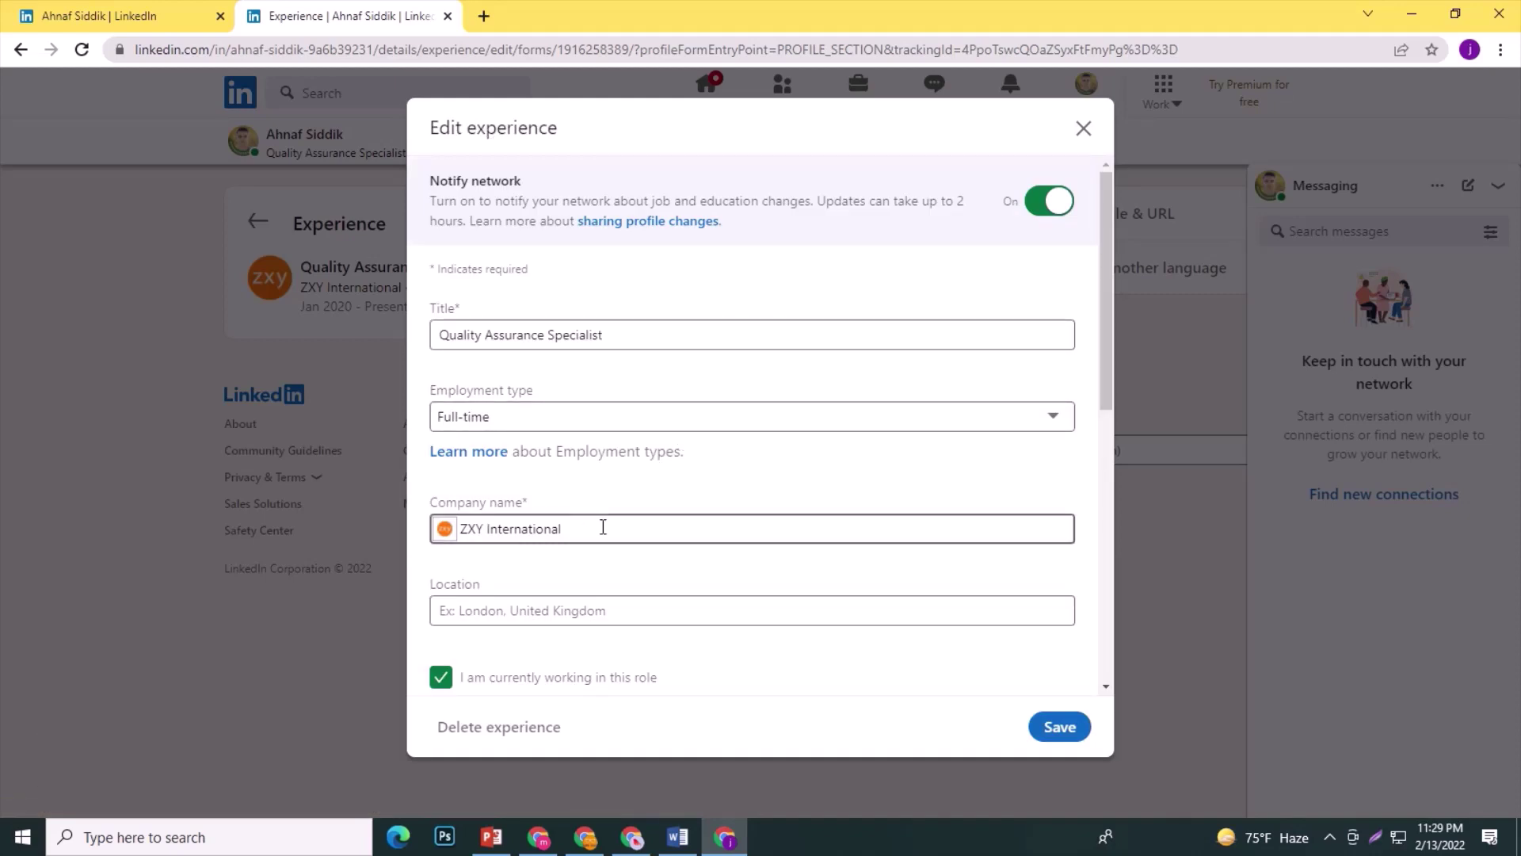
{"action": "key", "text": "BackSpace"}
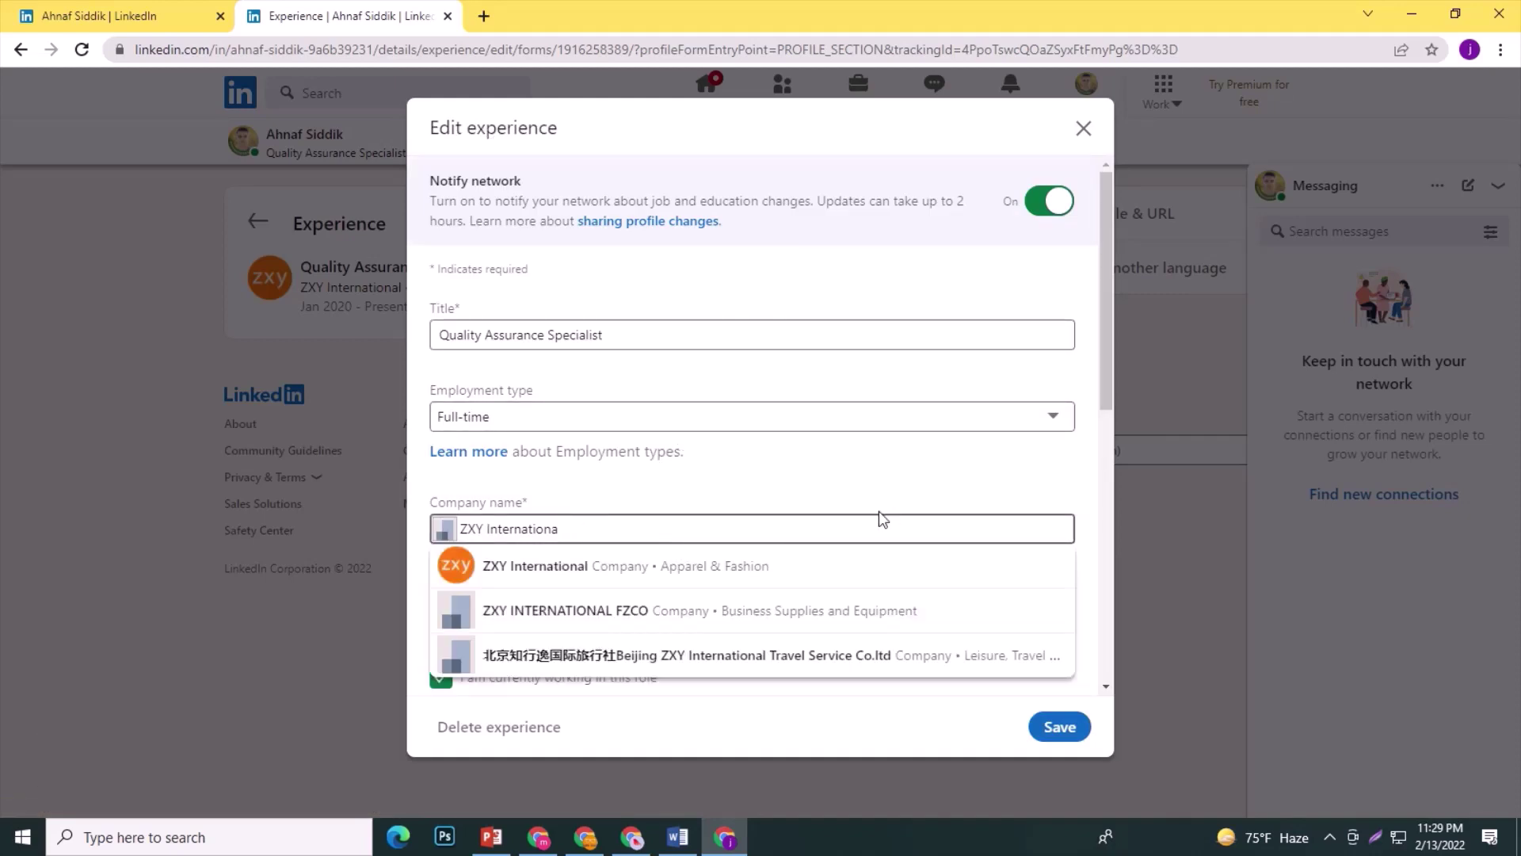
{"action": "key", "text": "BackSpace"}
{"action": "key", "text": "BackSpace"}
{"action": "key", "text": "BackSpace"}
{"action": "key", "text": "BackSpace"}
{"action": "key", "text": "BackSpace"}
{"action": "key", "text": "BackSpace"}
{"action": "key", "text": "BackSpace"}
{"action": "key", "text": "BackSpace"}
{"action": "key", "text": "BackSpace"}
{"action": "key", "text": "BackSpace"}
{"action": "key", "text": "BackSpace"}
{"action": "key", "text": "BackSpace"}
{"action": "key", "text": "BackSpace"}
{"action": "key", "text": "BackSpace"}
{"action": "type", "text": "e"}
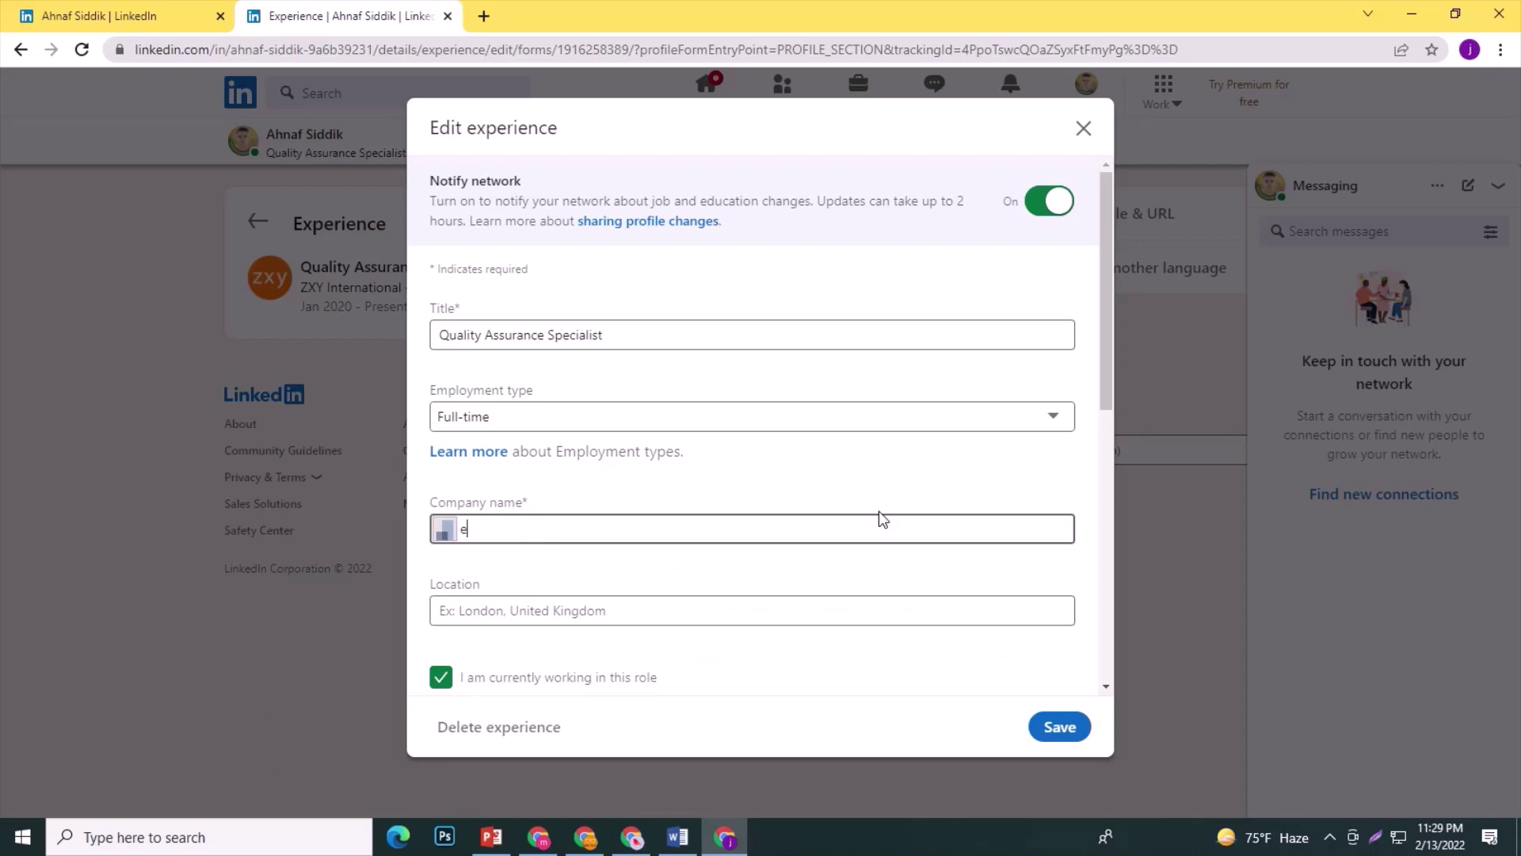
{"action": "type", "text": "pyll"}
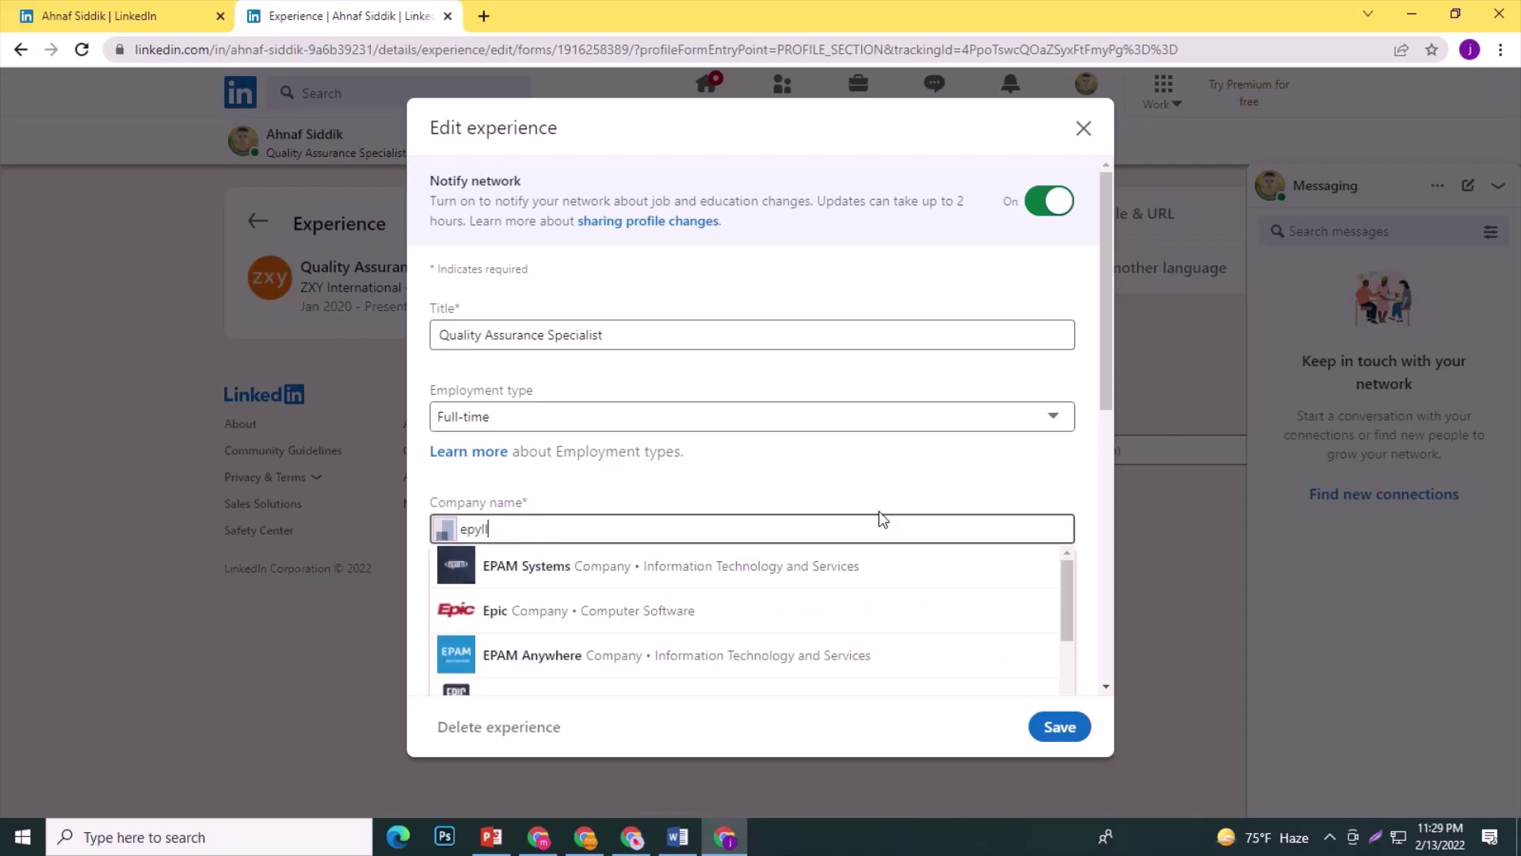
{"action": "left_click", "coordinate": [609, 586]}
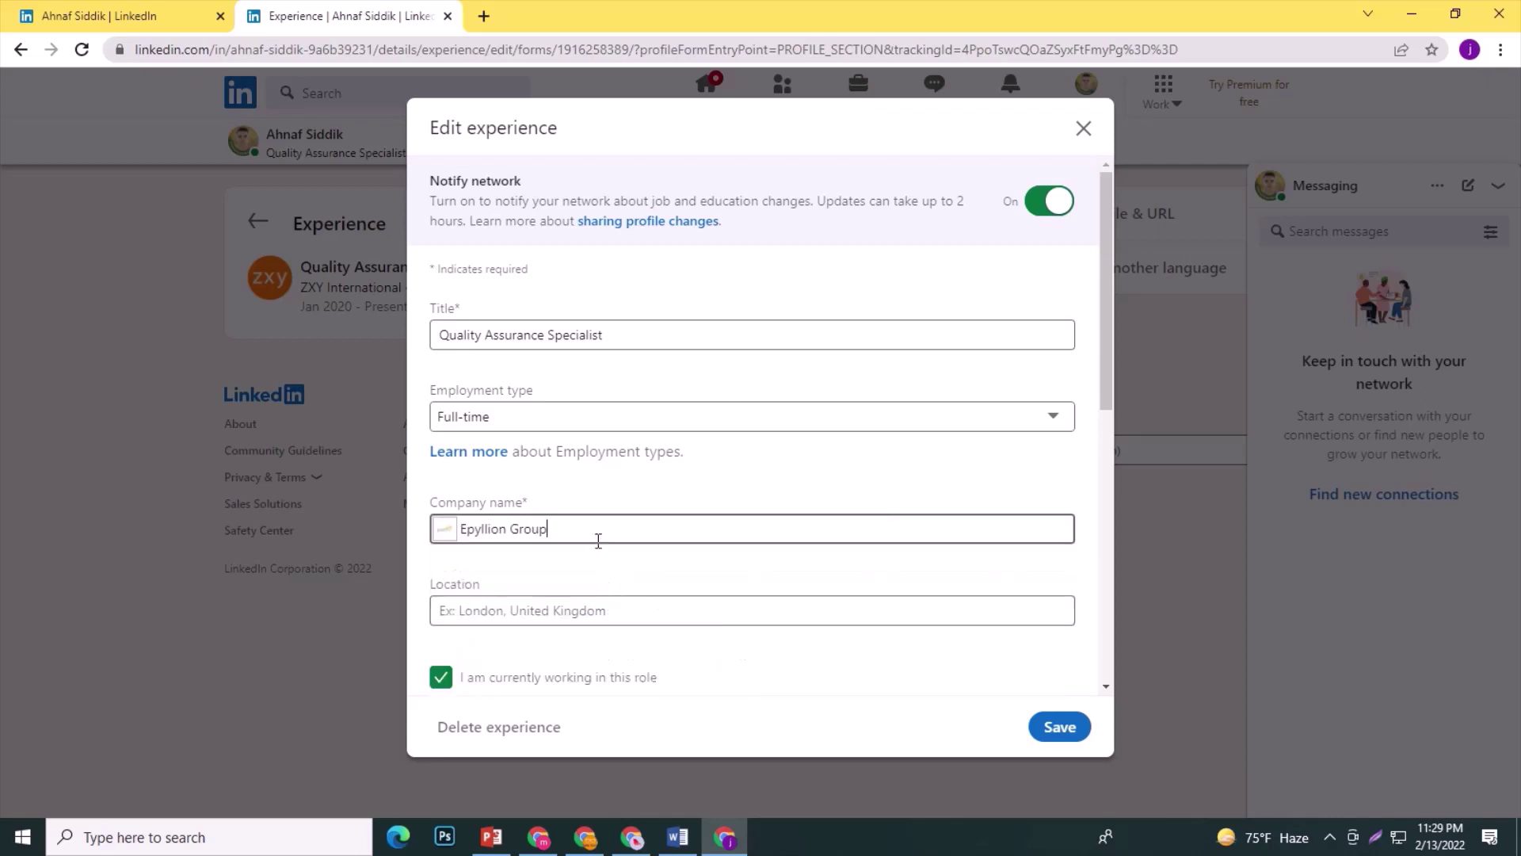
Shorten the title to 'Quality Assurance' and dismiss the Discard changes prompt to keep editing.
{"action": "left_click", "coordinate": [652, 335]}
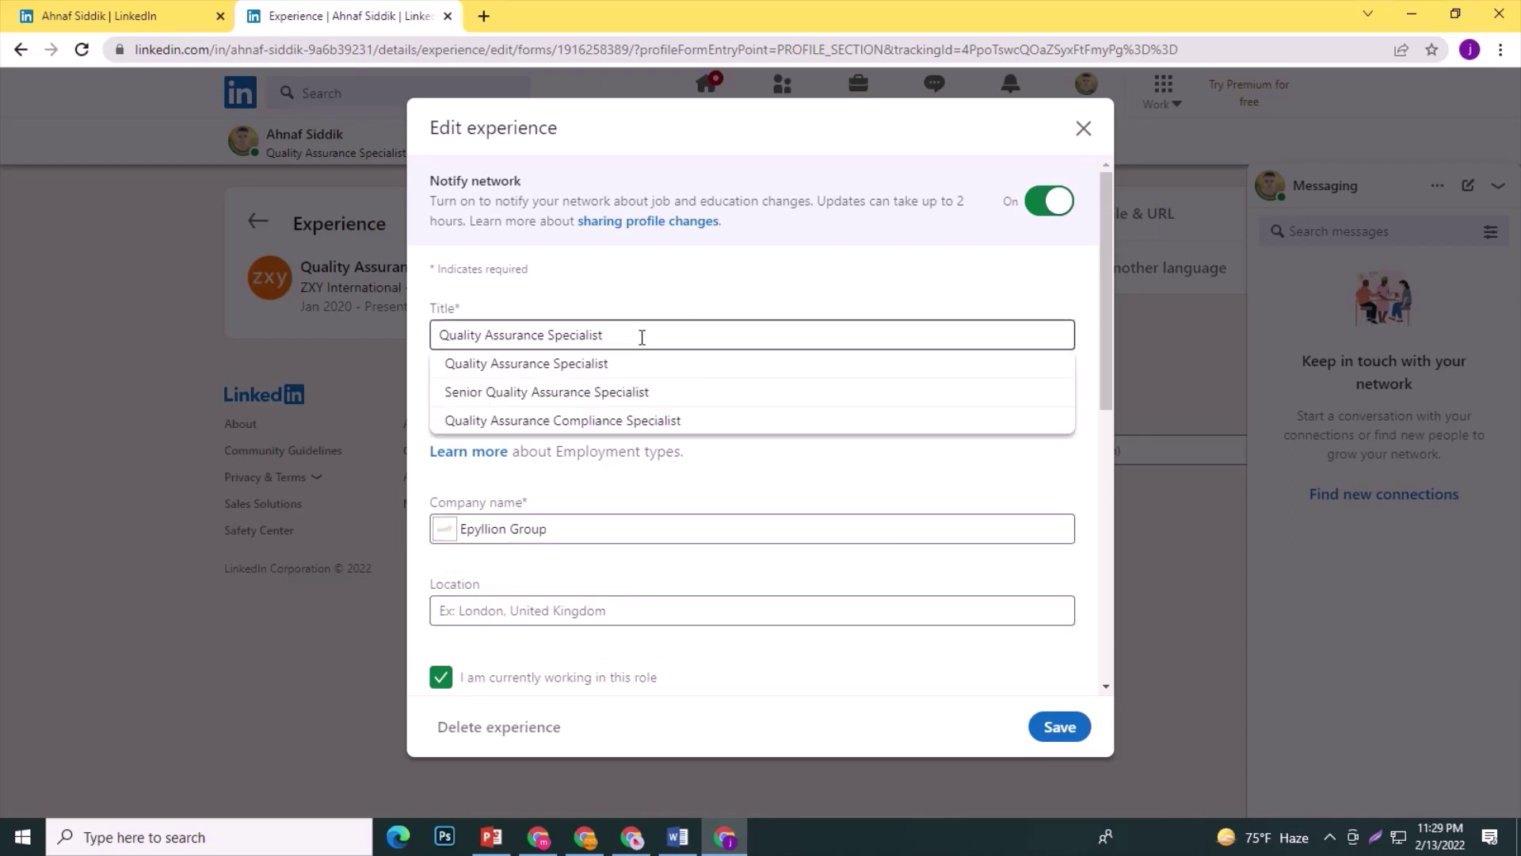
{"action": "left_click_drag", "start_coordinate": [638, 336], "coordinate": [546, 341]}
{"action": "key", "text": "BackSpace"}
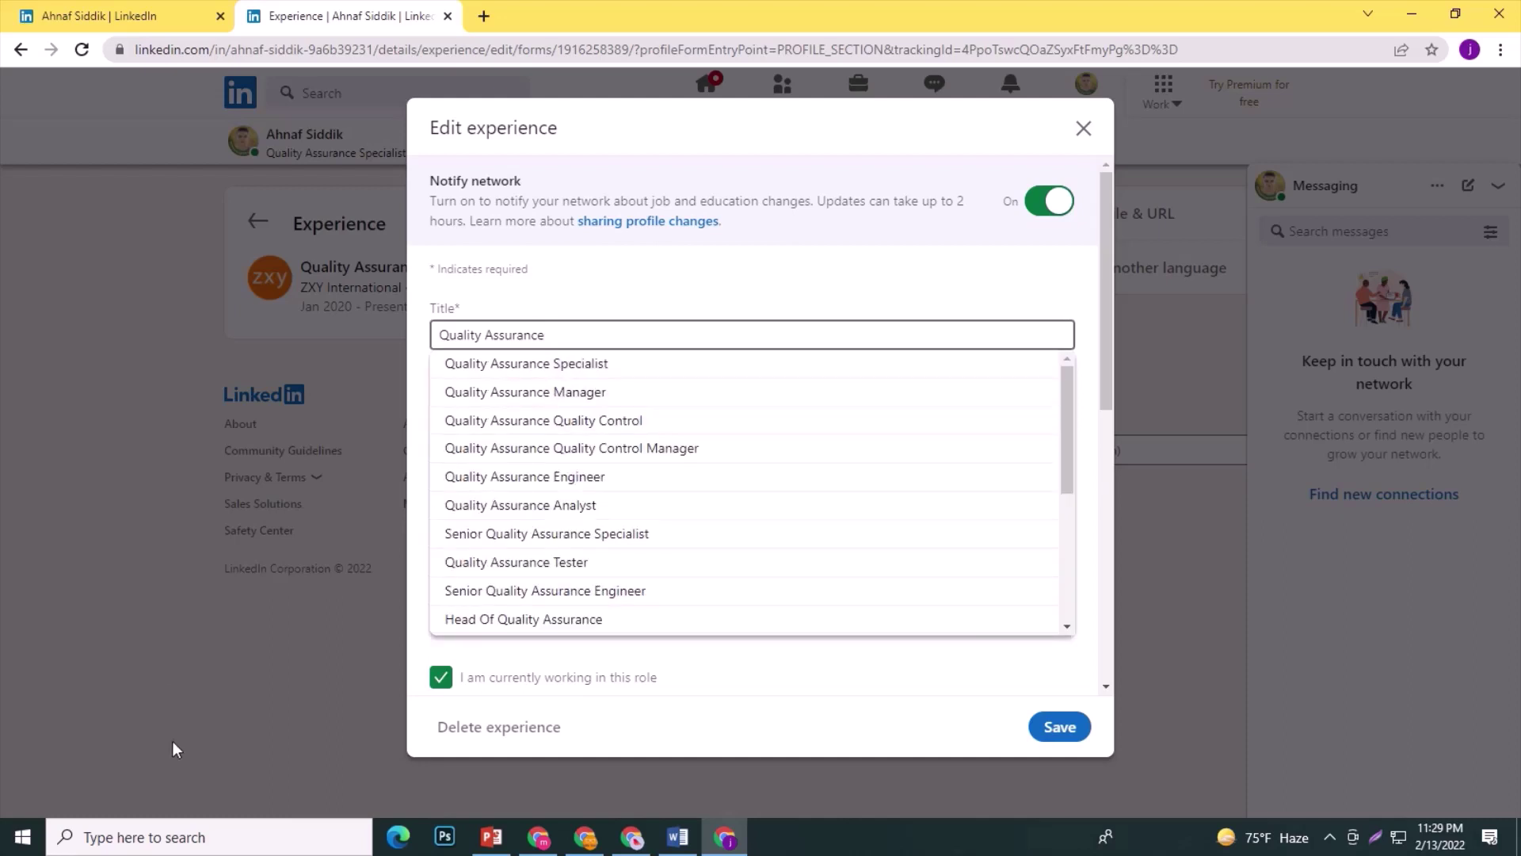
{"action": "left_click", "coordinate": [193, 659]}
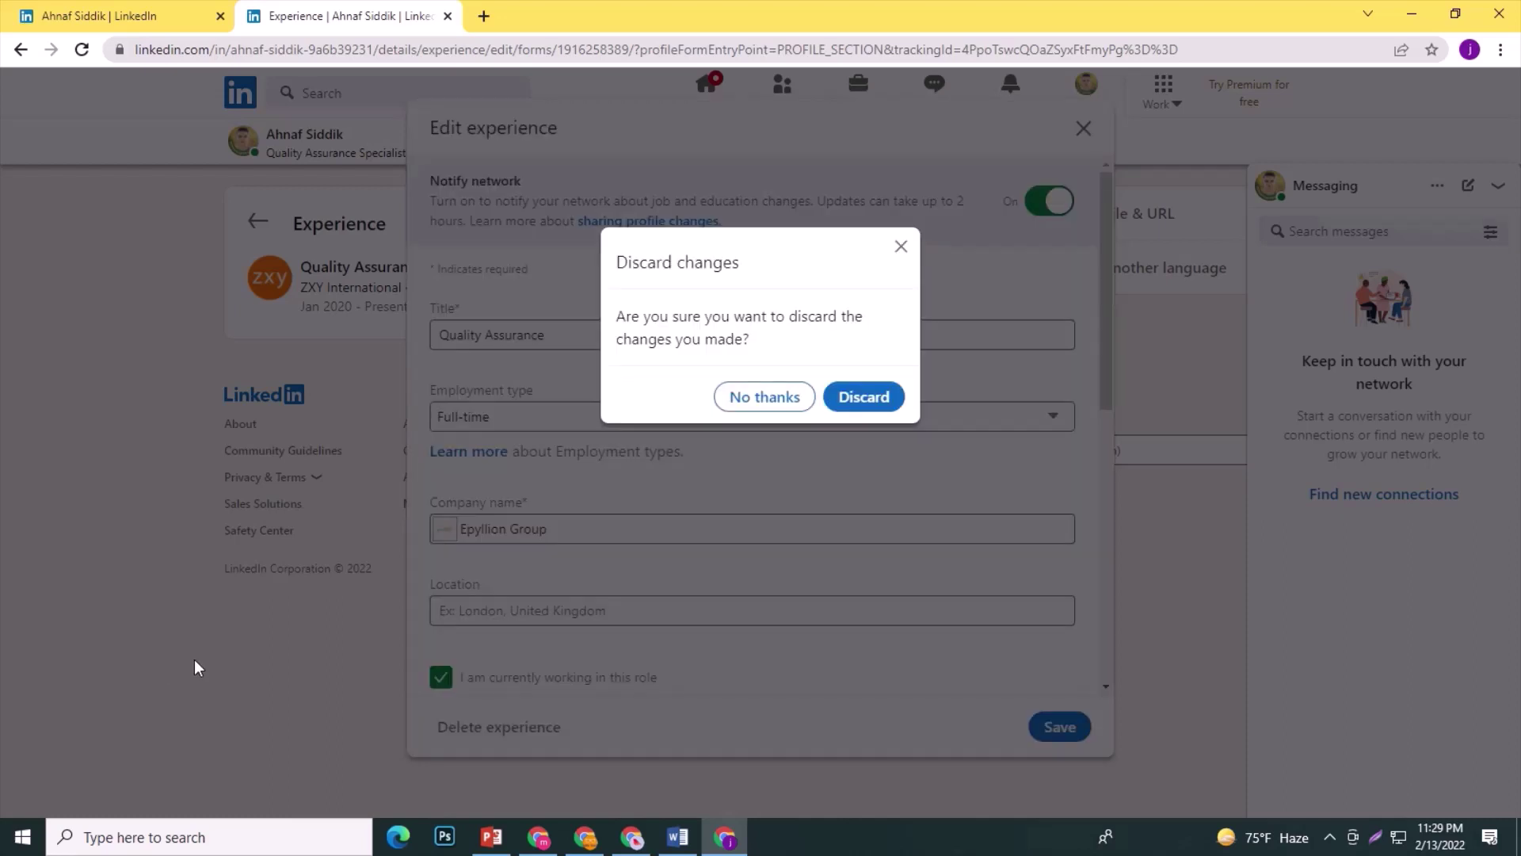
{"action": "left_click", "coordinate": [900, 247]}
Set the location to Dhaka, Bangladesh and mark the role as no longer current.
{"action": "scroll", "coordinate": [536, 500], "scroll_direction": "down", "scroll_amount": 3}
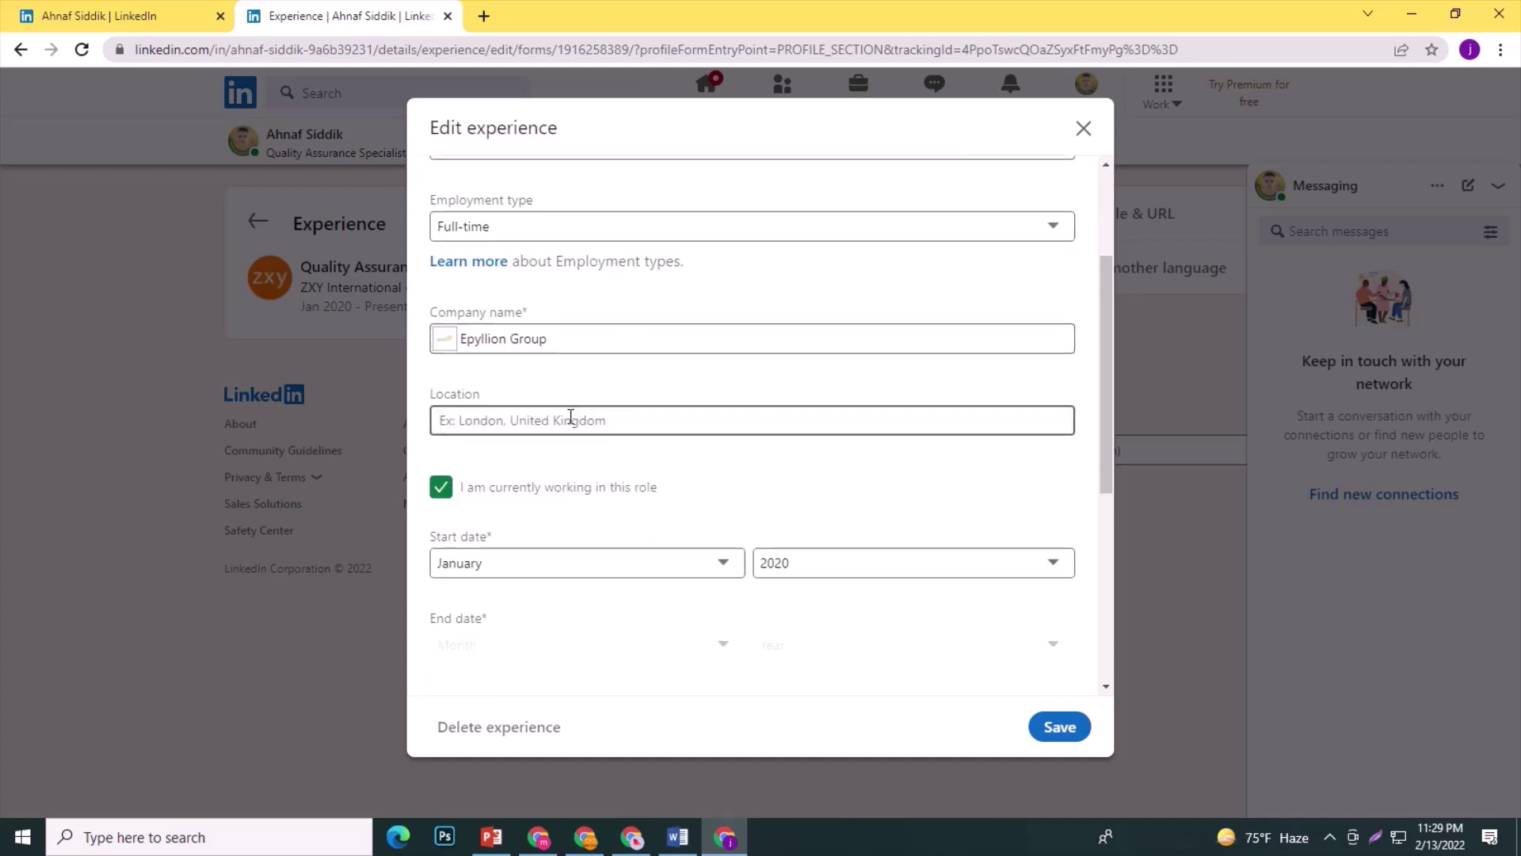
{"action": "type", "text": "dha"}
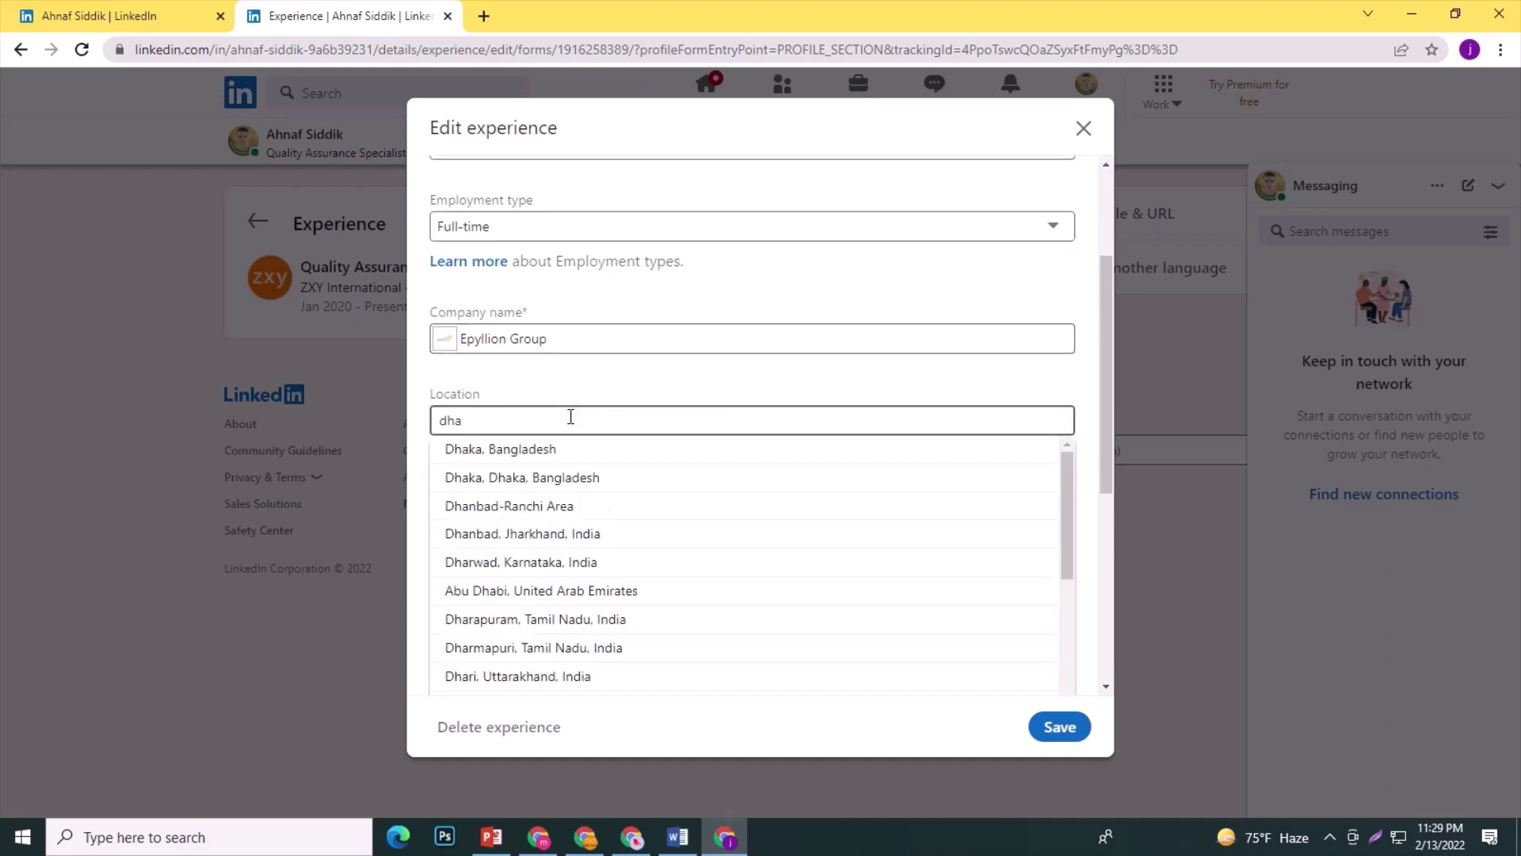
{"action": "left_click", "coordinate": [523, 448]}
{"action": "scroll", "coordinate": [555, 479], "scroll_direction": "down", "scroll_amount": 1}
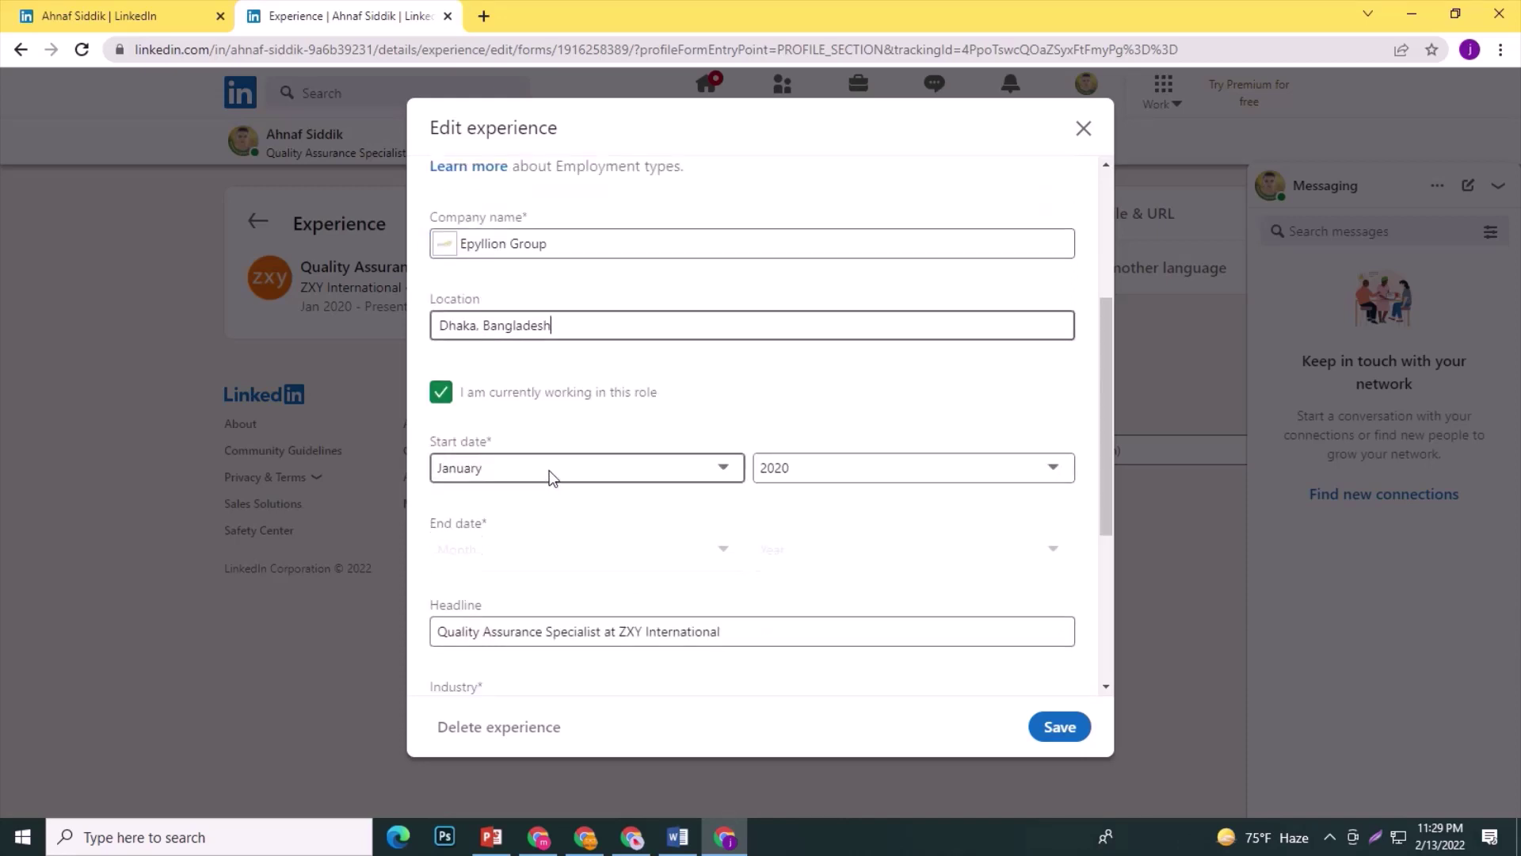
{"action": "left_click_drag", "start_coordinate": [446, 389], "coordinate": [608, 578]}
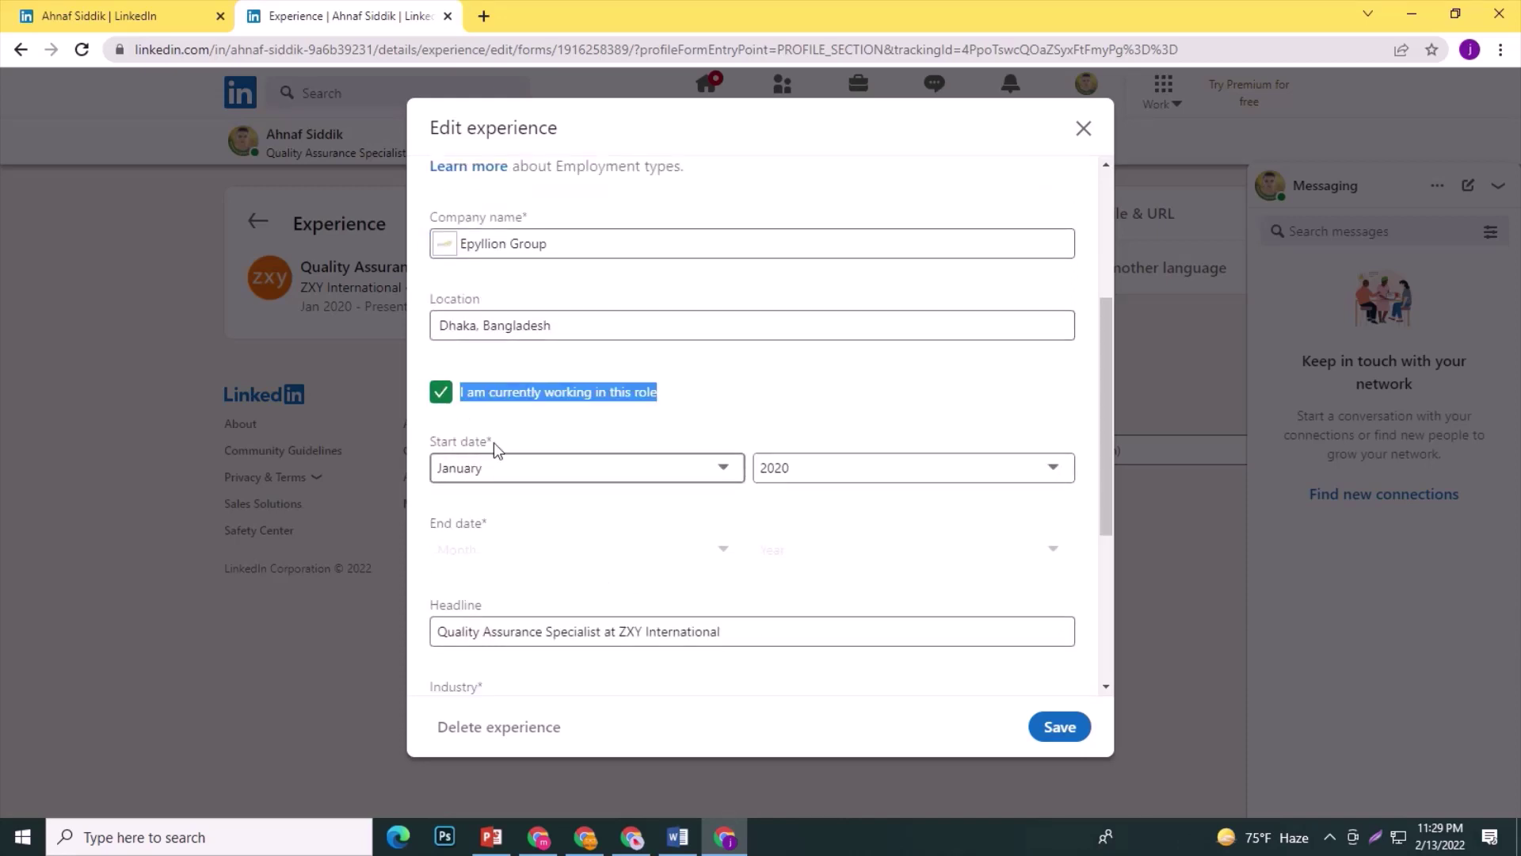
{"action": "left_click", "coordinate": [440, 393]}
Set the dates to start January 2015 and end December 2019.
{"action": "left_click", "coordinate": [702, 469]}
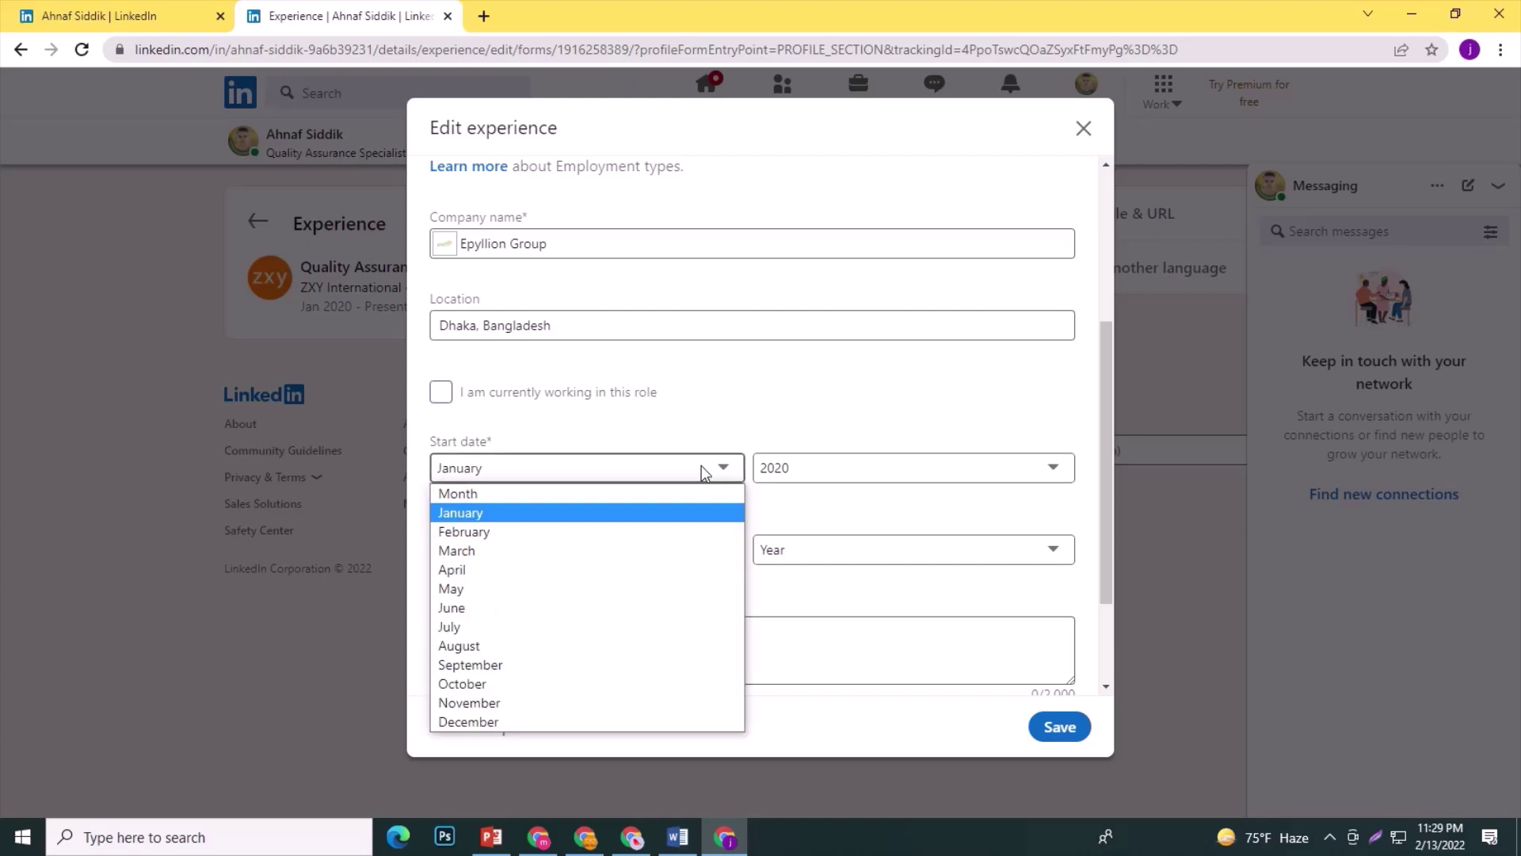
{"action": "left_click", "coordinate": [618, 515]}
{"action": "left_click", "coordinate": [819, 472]}
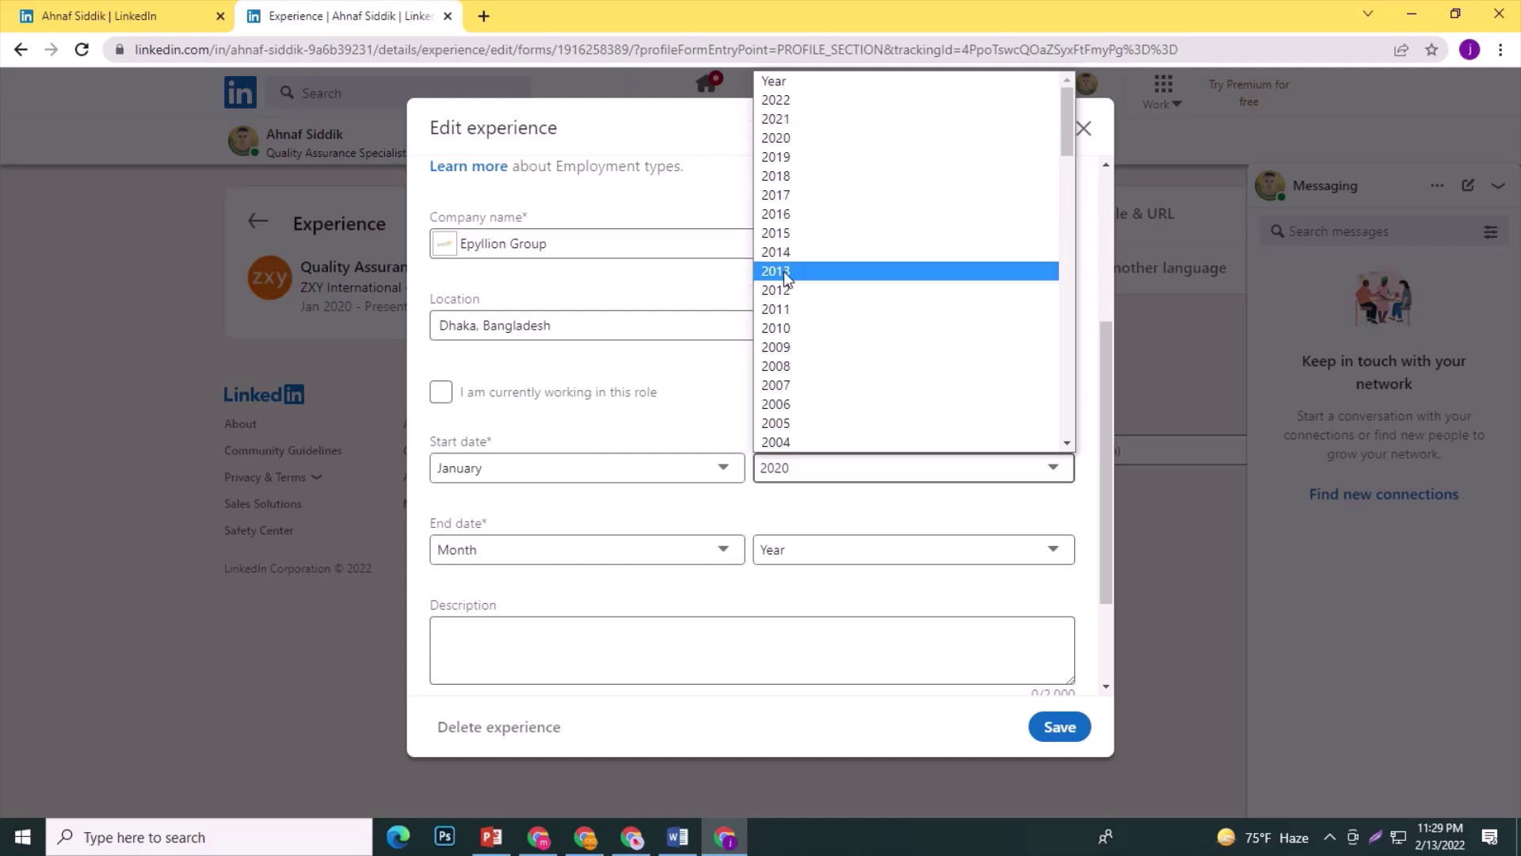
{"action": "left_click", "coordinate": [784, 234]}
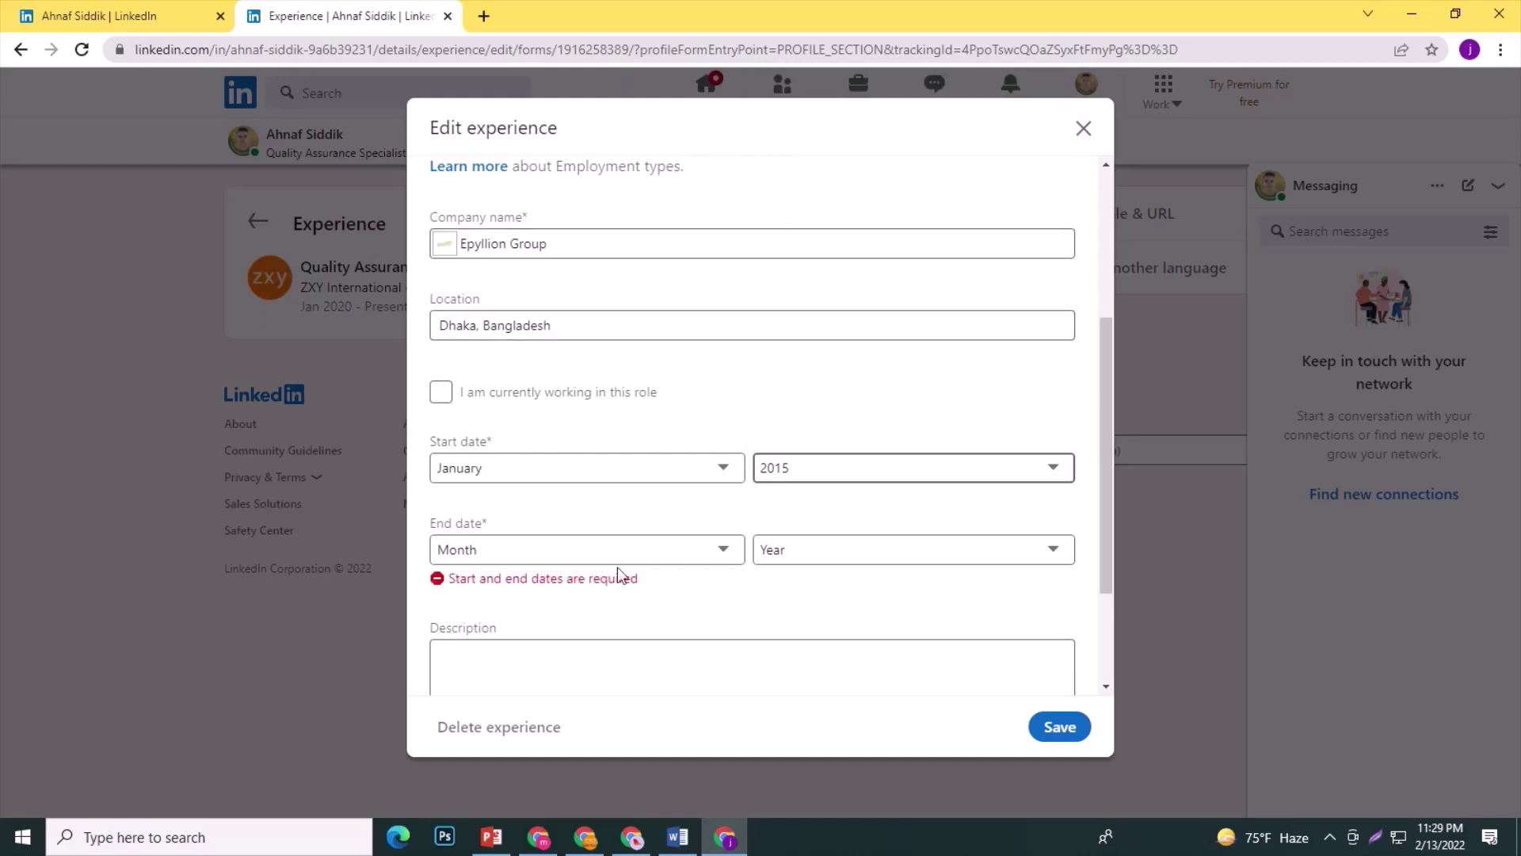
{"action": "left_click", "coordinate": [639, 548]}
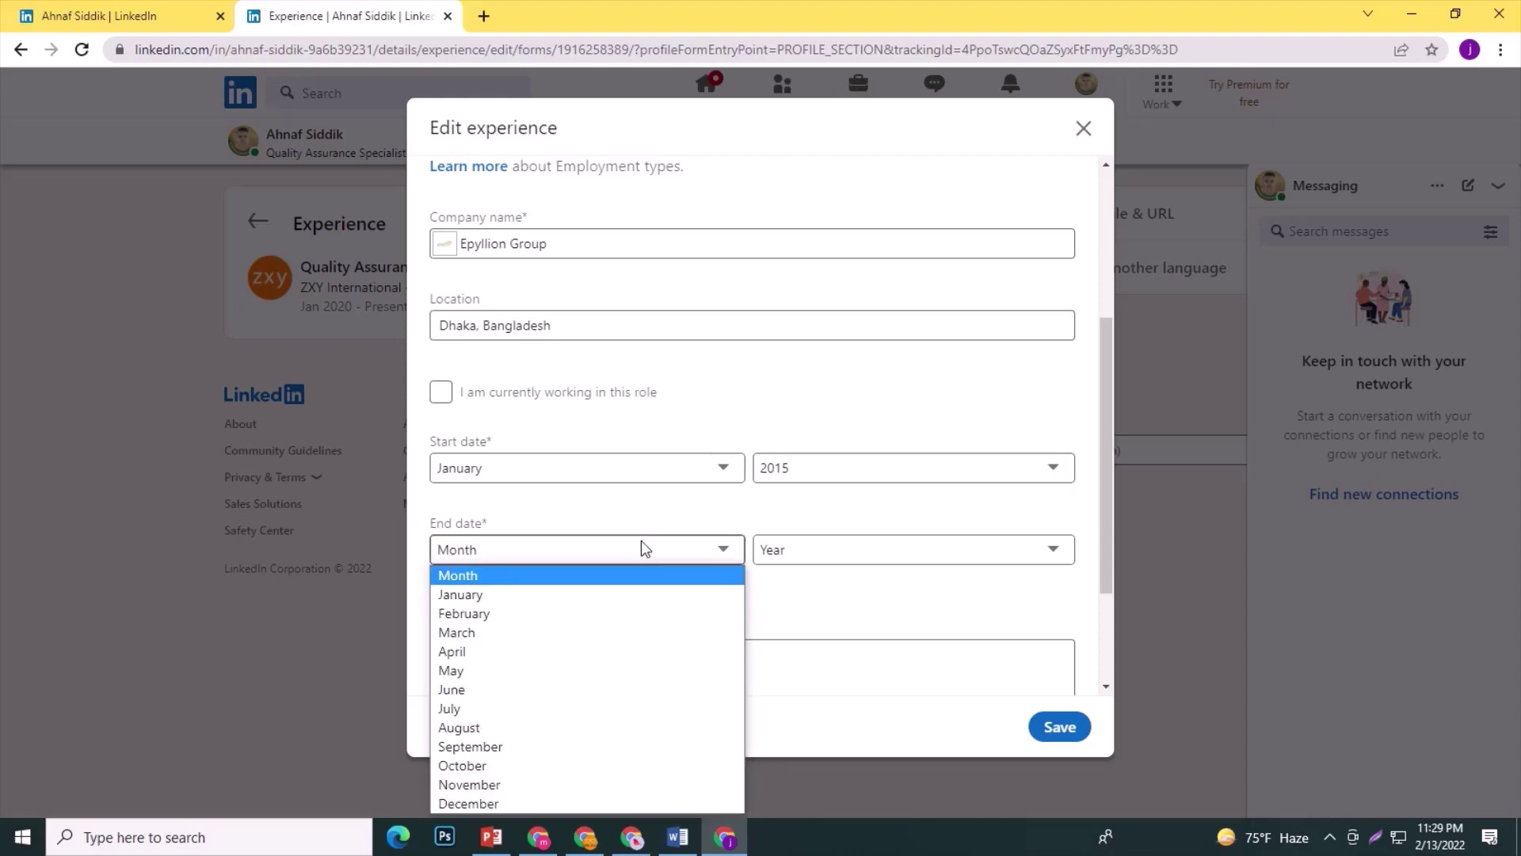
{"action": "left_click", "coordinate": [489, 803]}
{"action": "left_click", "coordinate": [921, 539]}
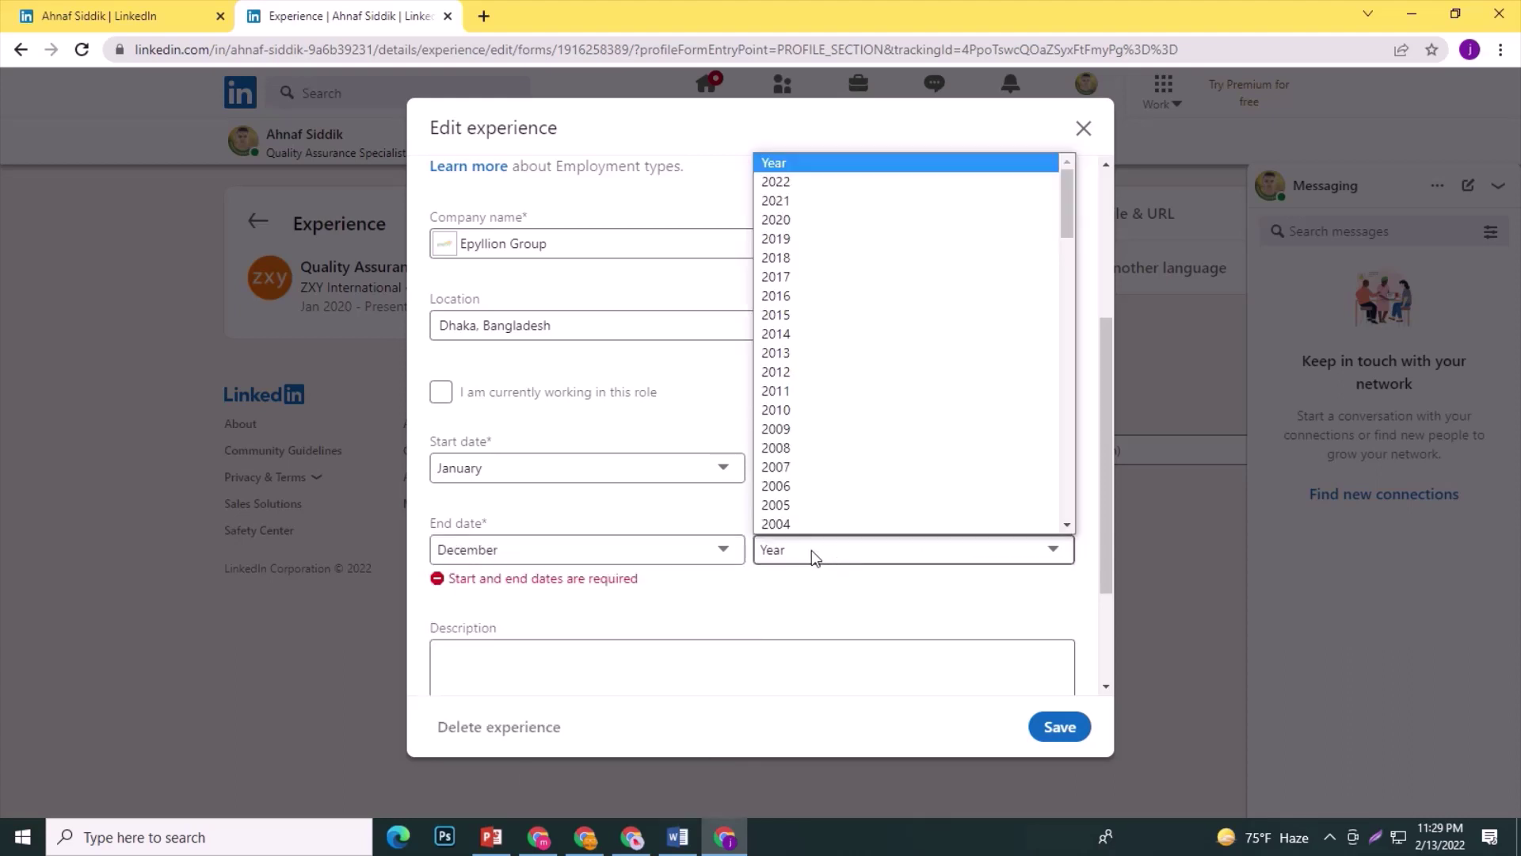
{"action": "left_click", "coordinate": [784, 237]}
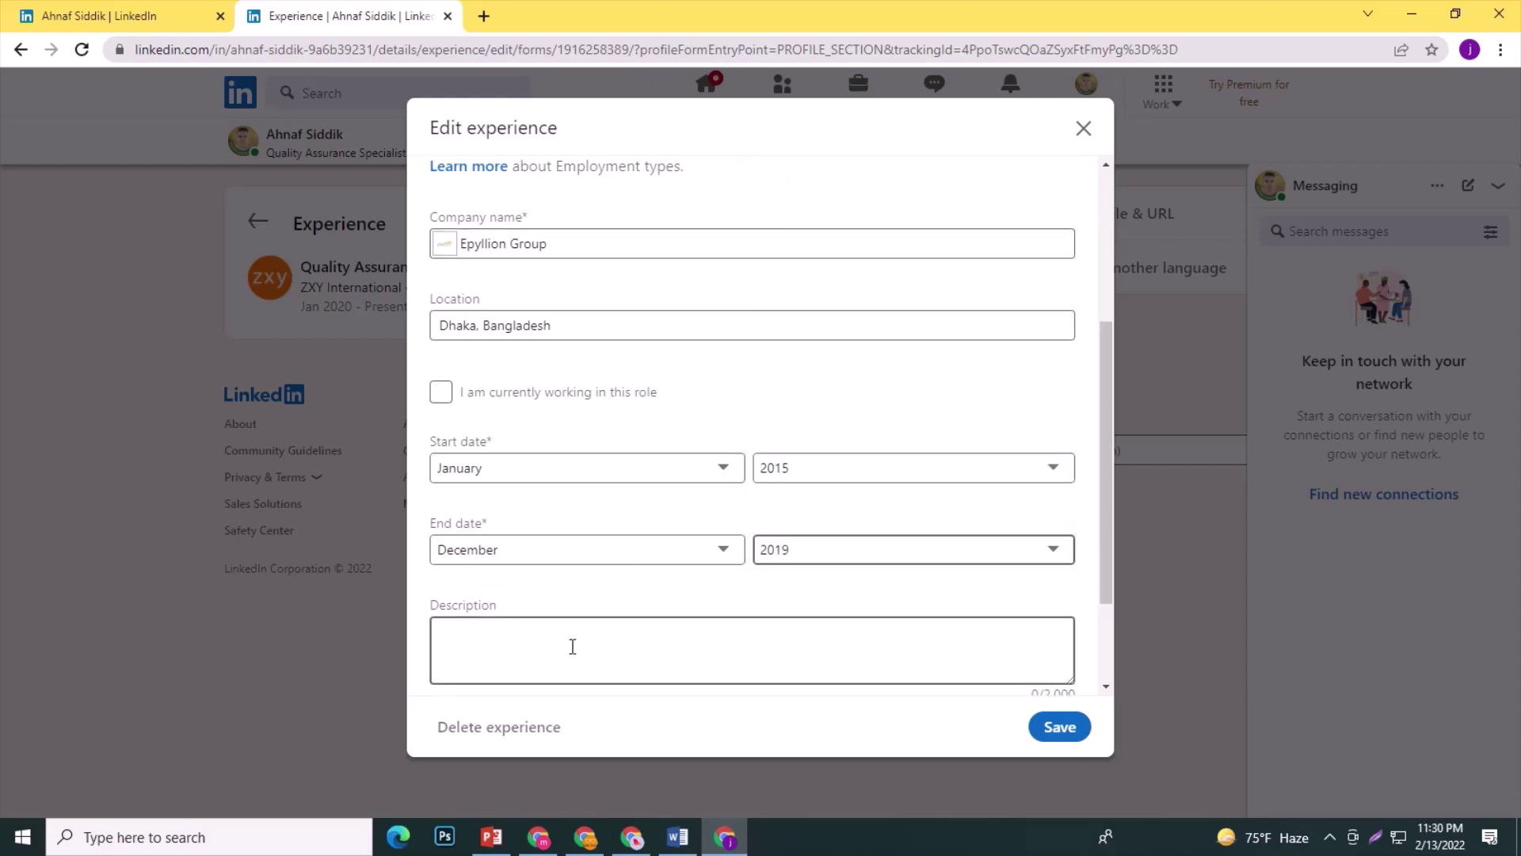
Save the Epyllion Group experience and return to the reloaded main profile page.
{"action": "scroll", "coordinate": [634, 626], "scroll_direction": "down", "scroll_amount": 3}
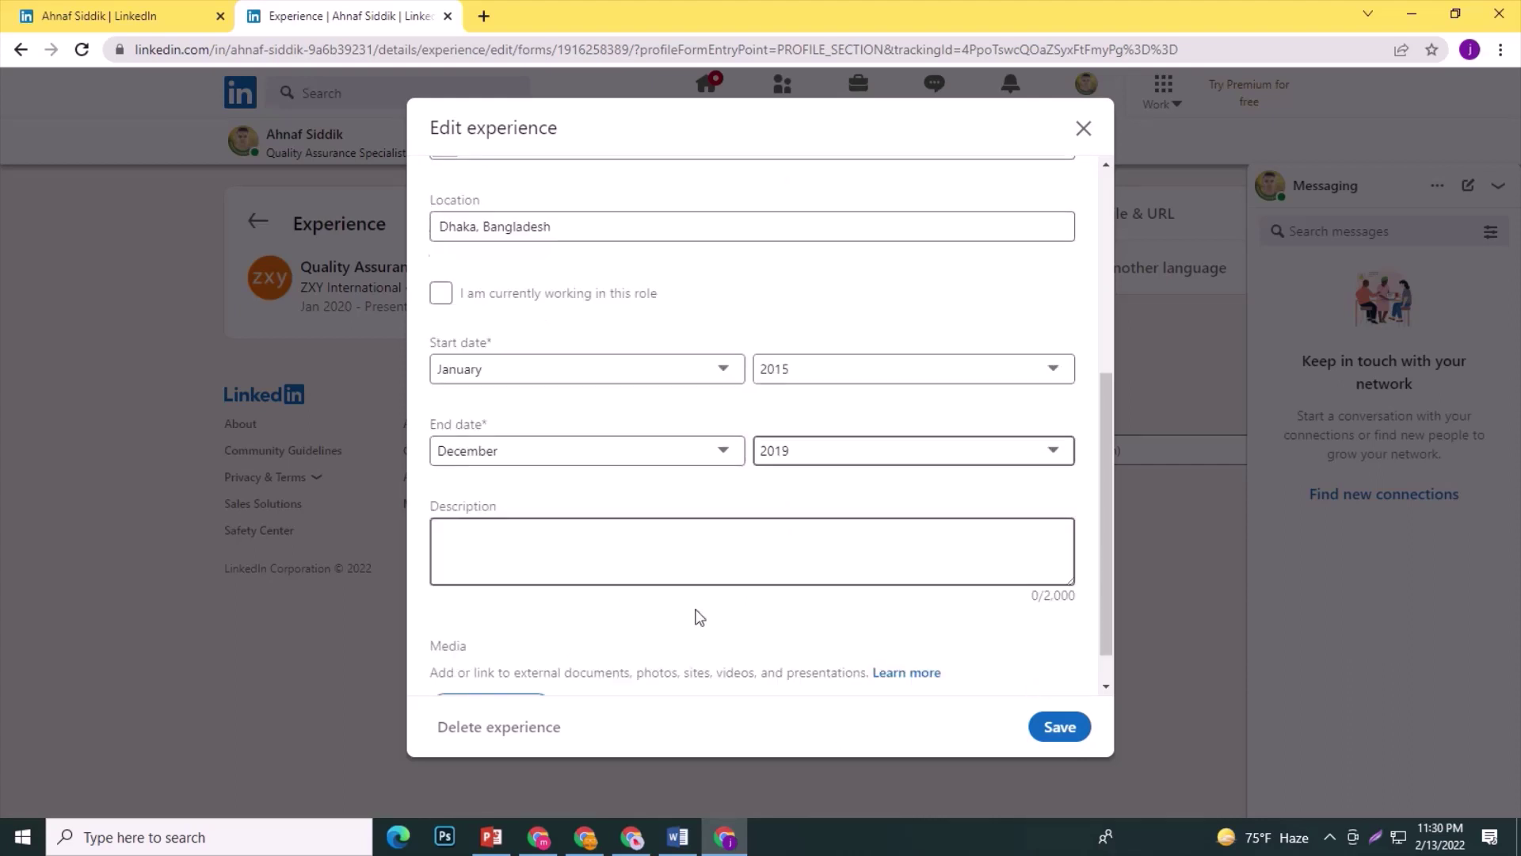
{"action": "left_click", "coordinate": [1060, 727]}
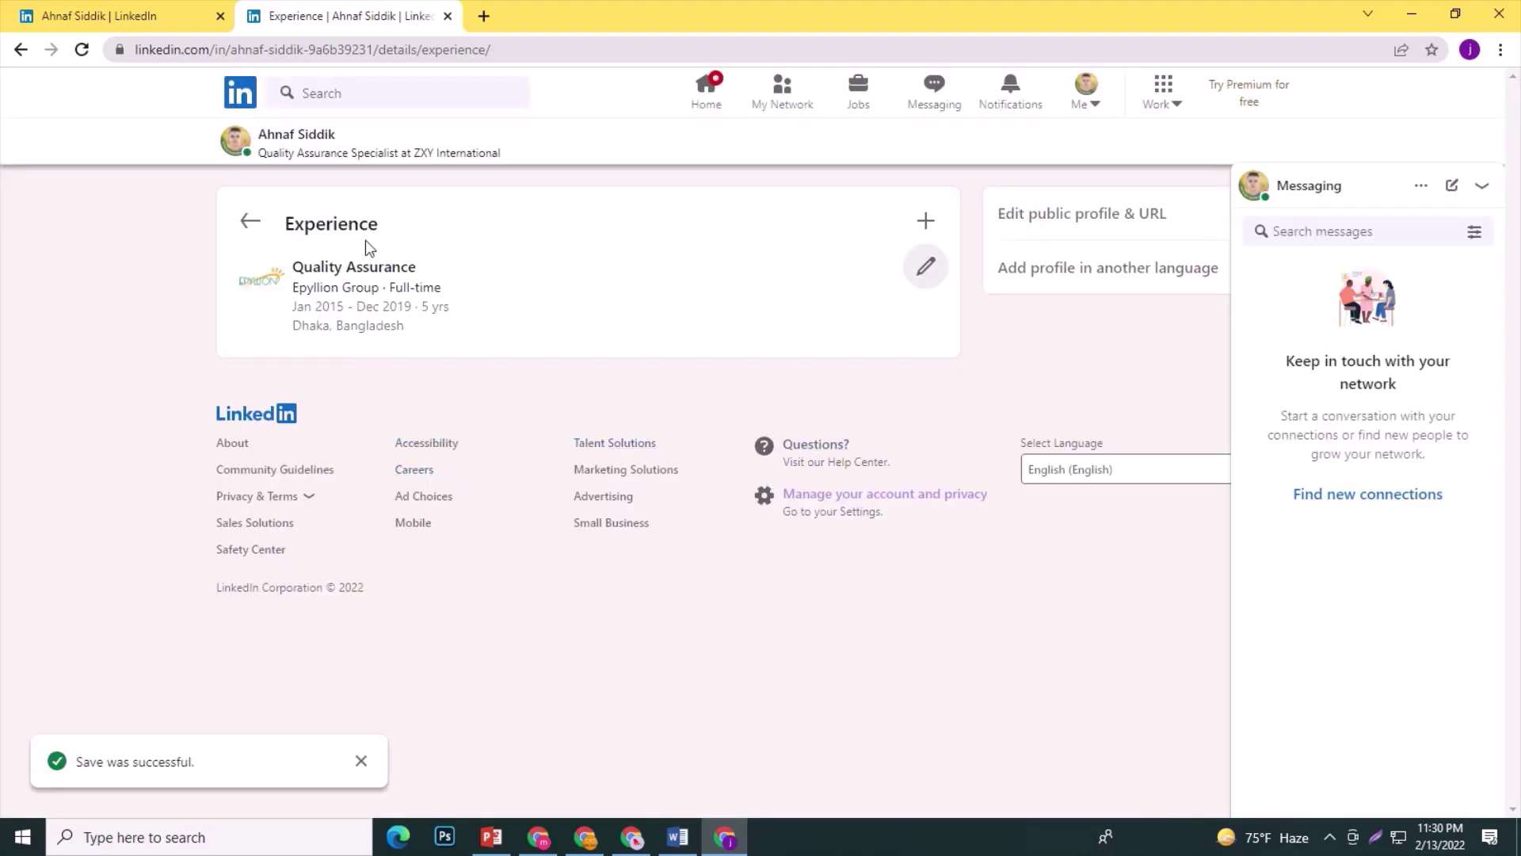
{"action": "left_click", "coordinate": [252, 223]}
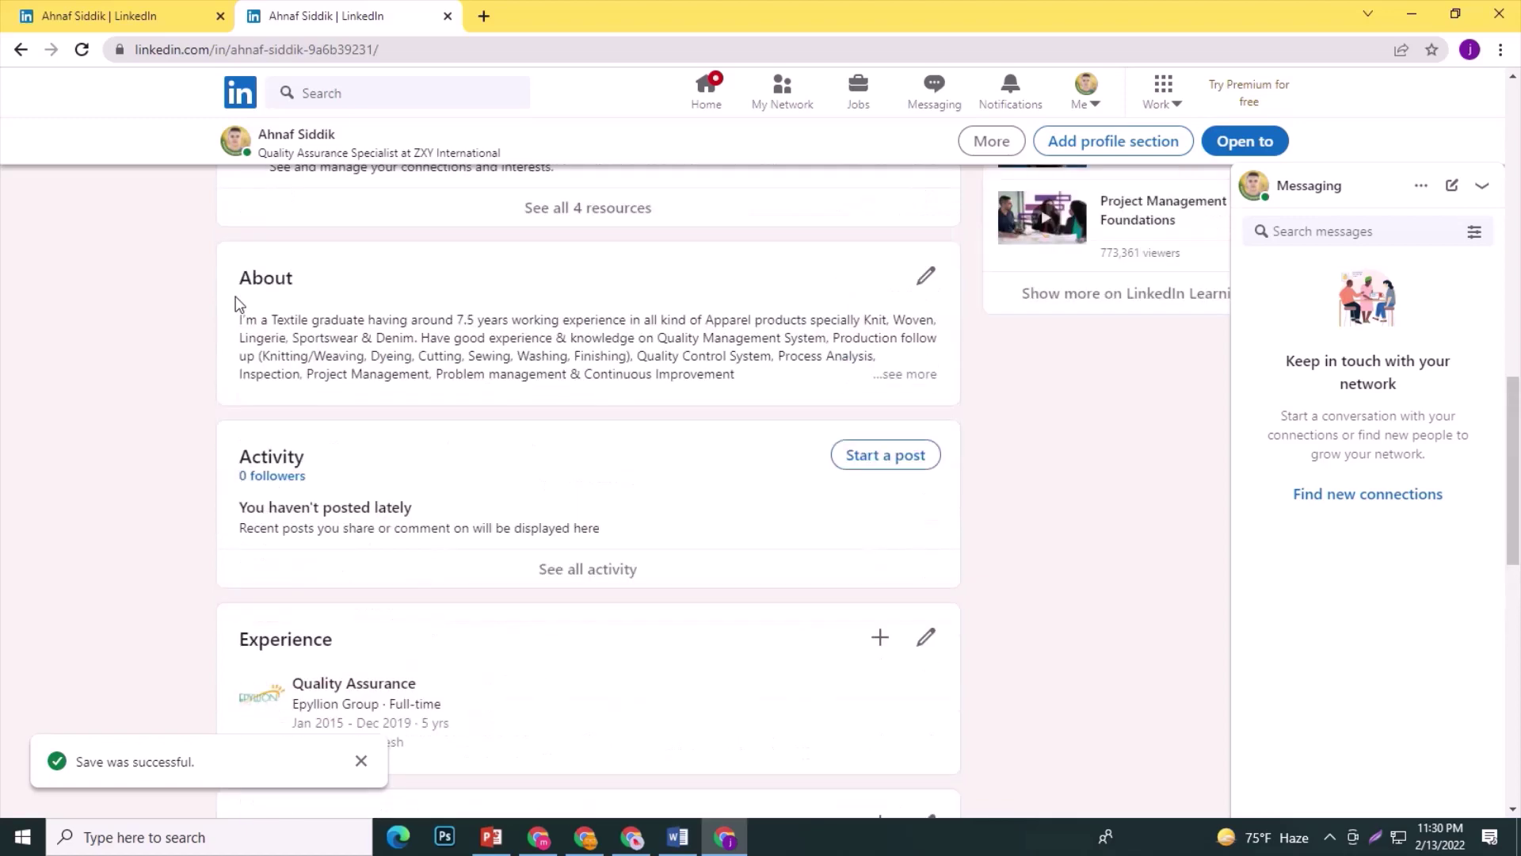
{"action": "left_click", "coordinate": [80, 53]}
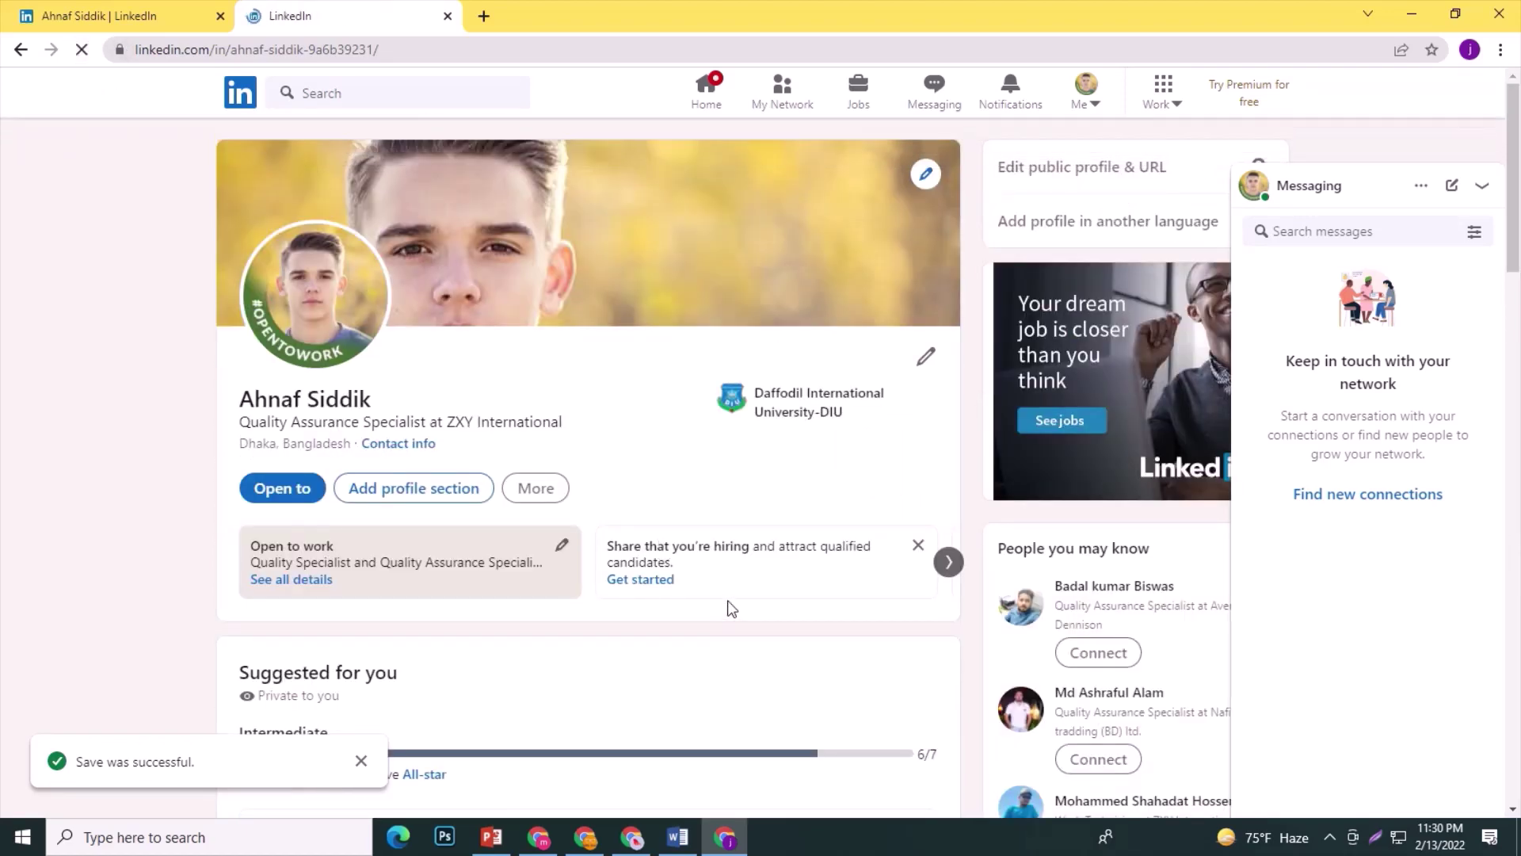
Scroll to the Experience section to review the Epyllion Group Quality Assurance entry, Jan 2015–Dec 2019.
{"action": "scroll", "coordinate": [634, 572], "scroll_direction": "down", "scroll_amount": 10}
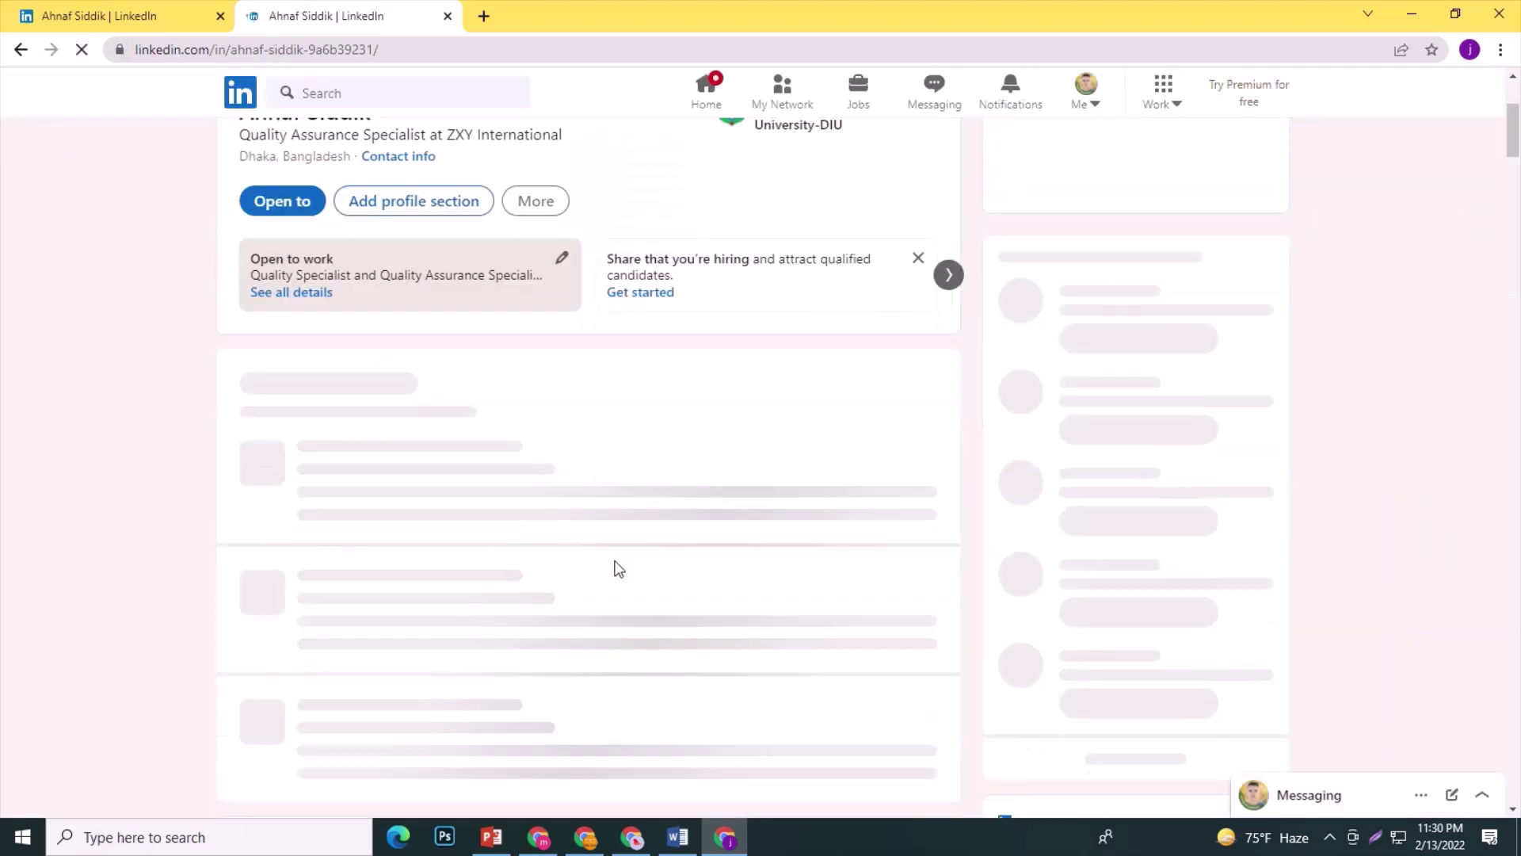
{"action": "scroll", "coordinate": [620, 569], "scroll_direction": "down", "scroll_amount": 10}
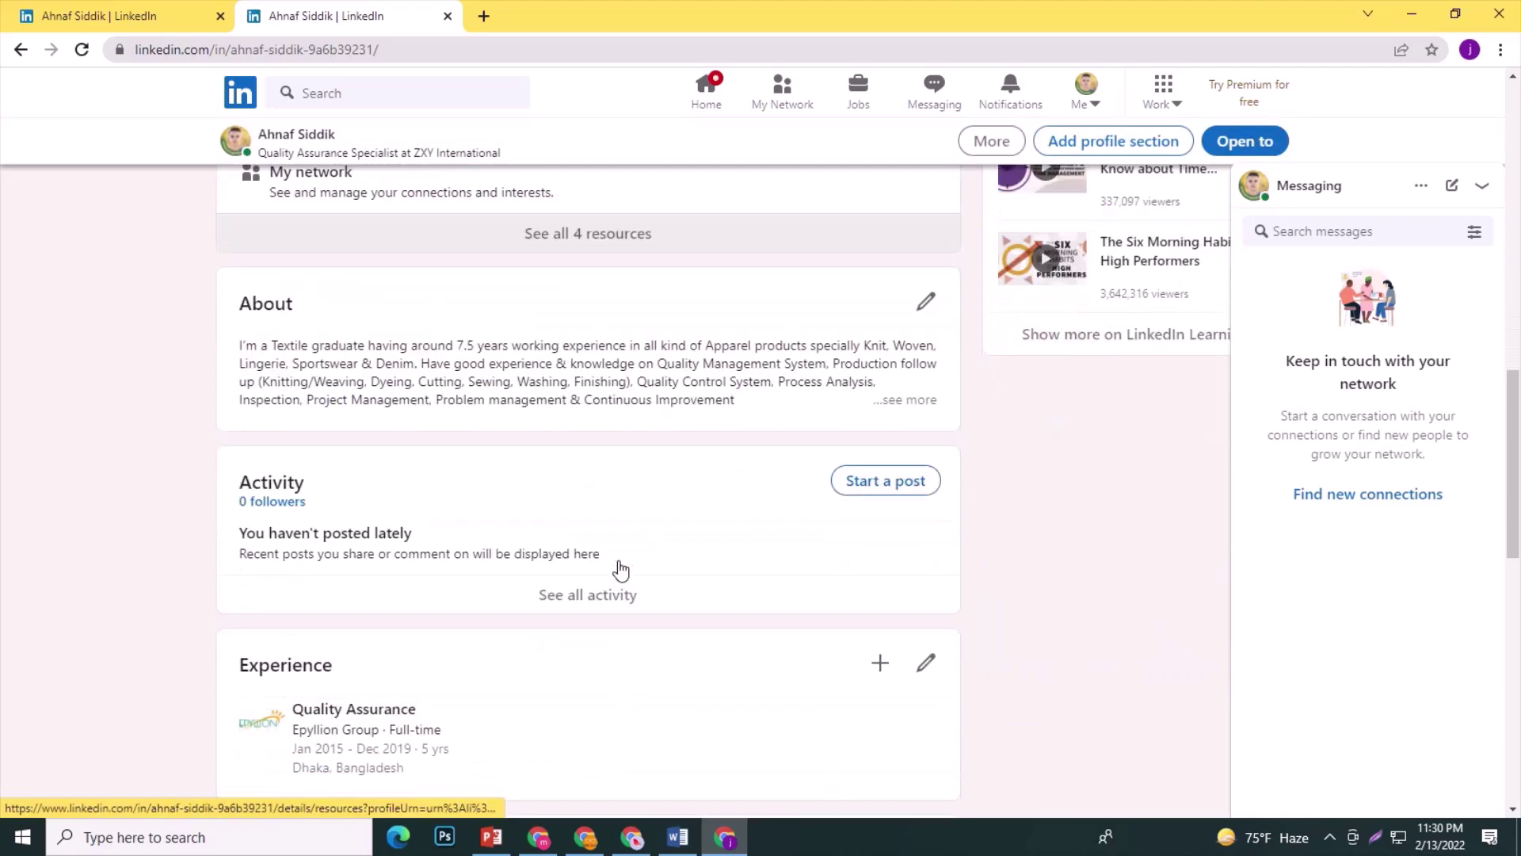
{"action": "scroll", "coordinate": [622, 568], "scroll_direction": "down", "scroll_amount": 2}
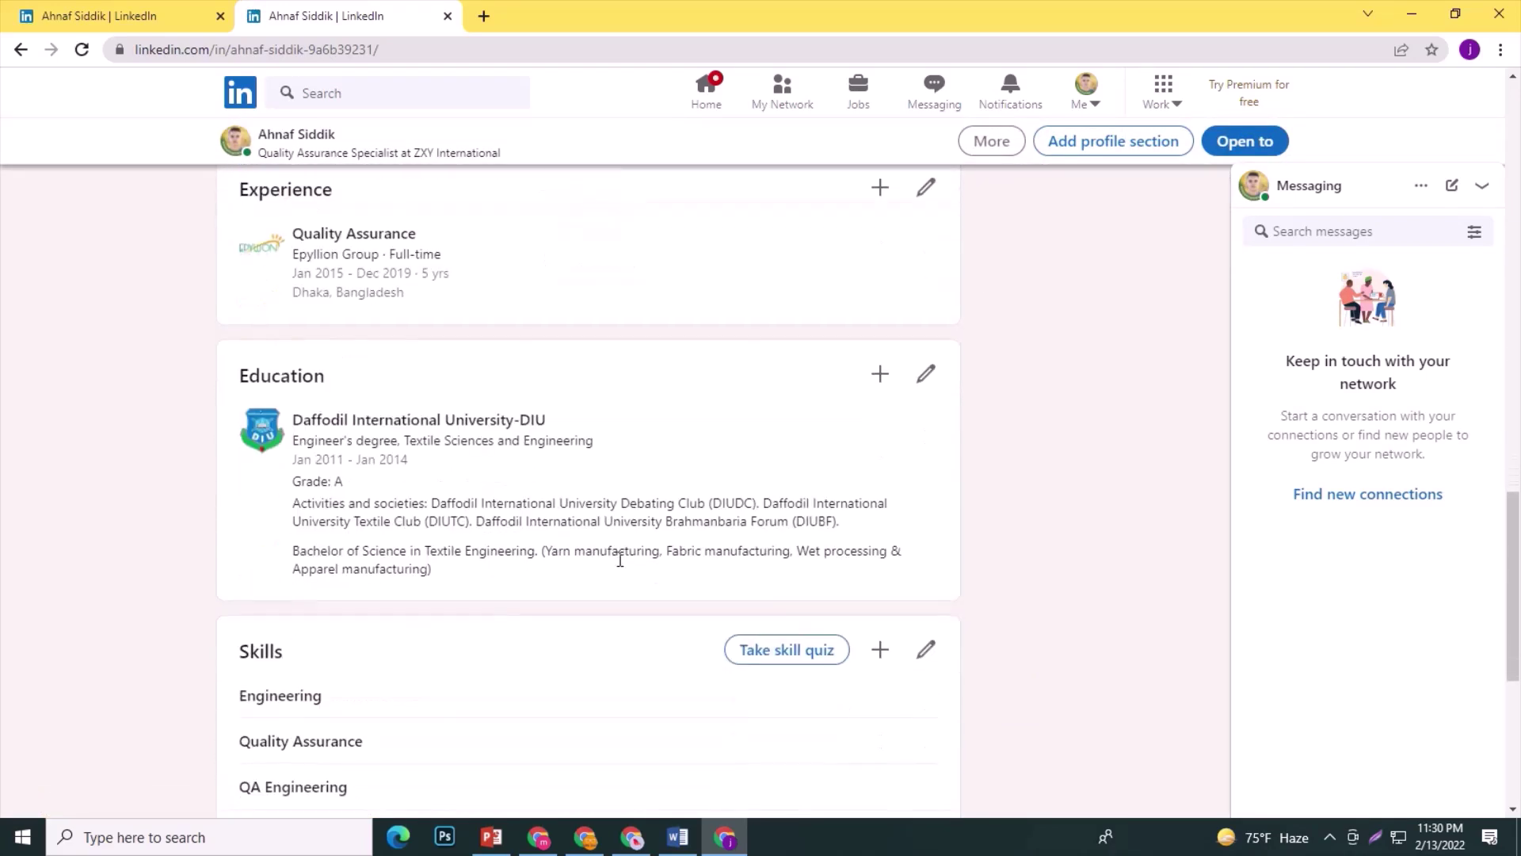
{"action": "scroll", "coordinate": [620, 565], "scroll_direction": "up", "scroll_amount": 1}
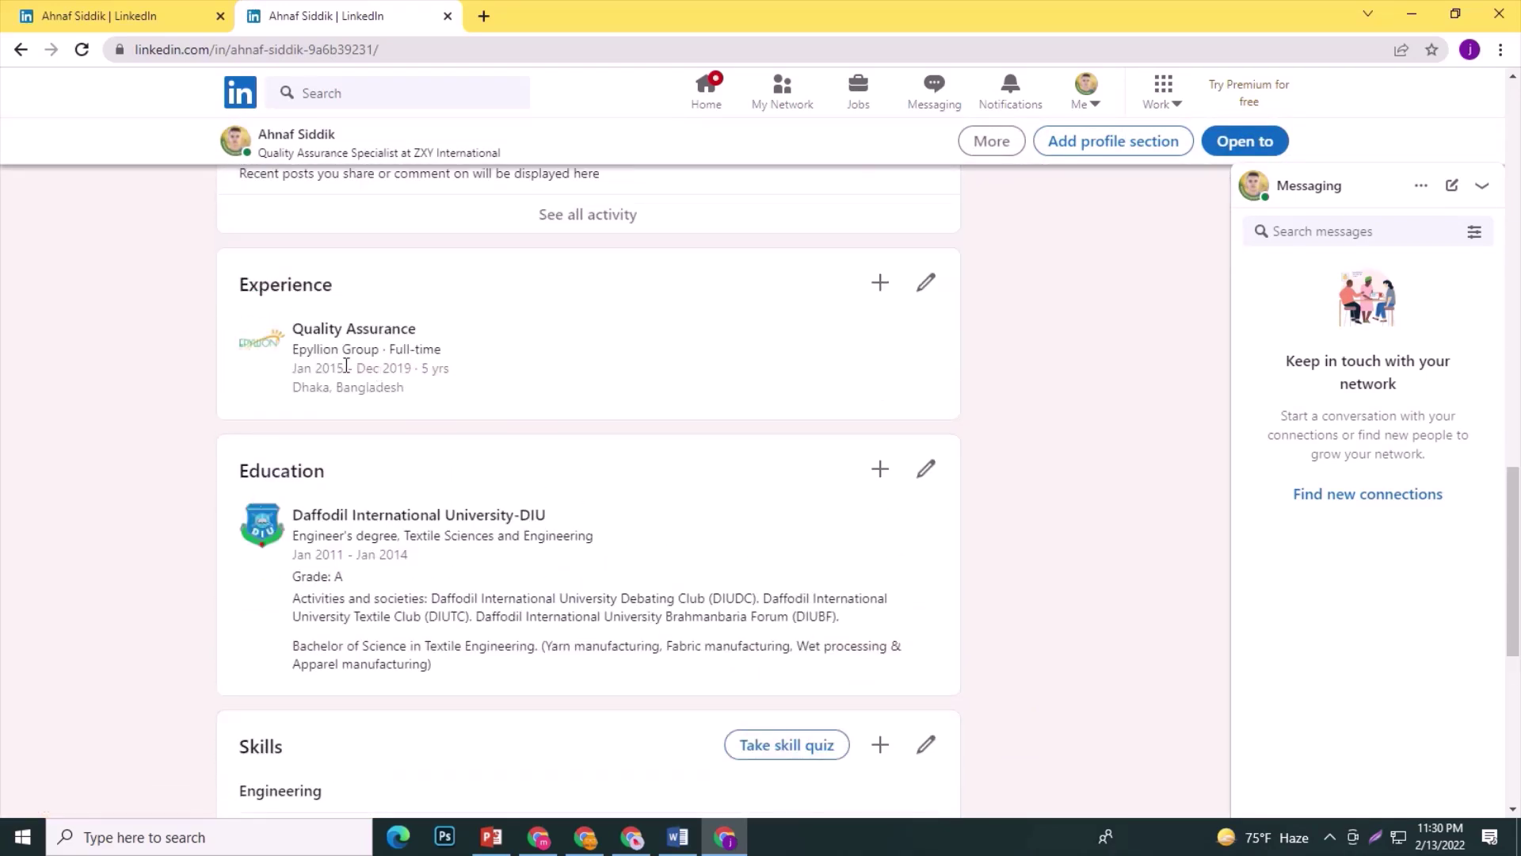
{"action": "scroll", "coordinate": [355, 377], "scroll_direction": "up", "scroll_amount": 1}
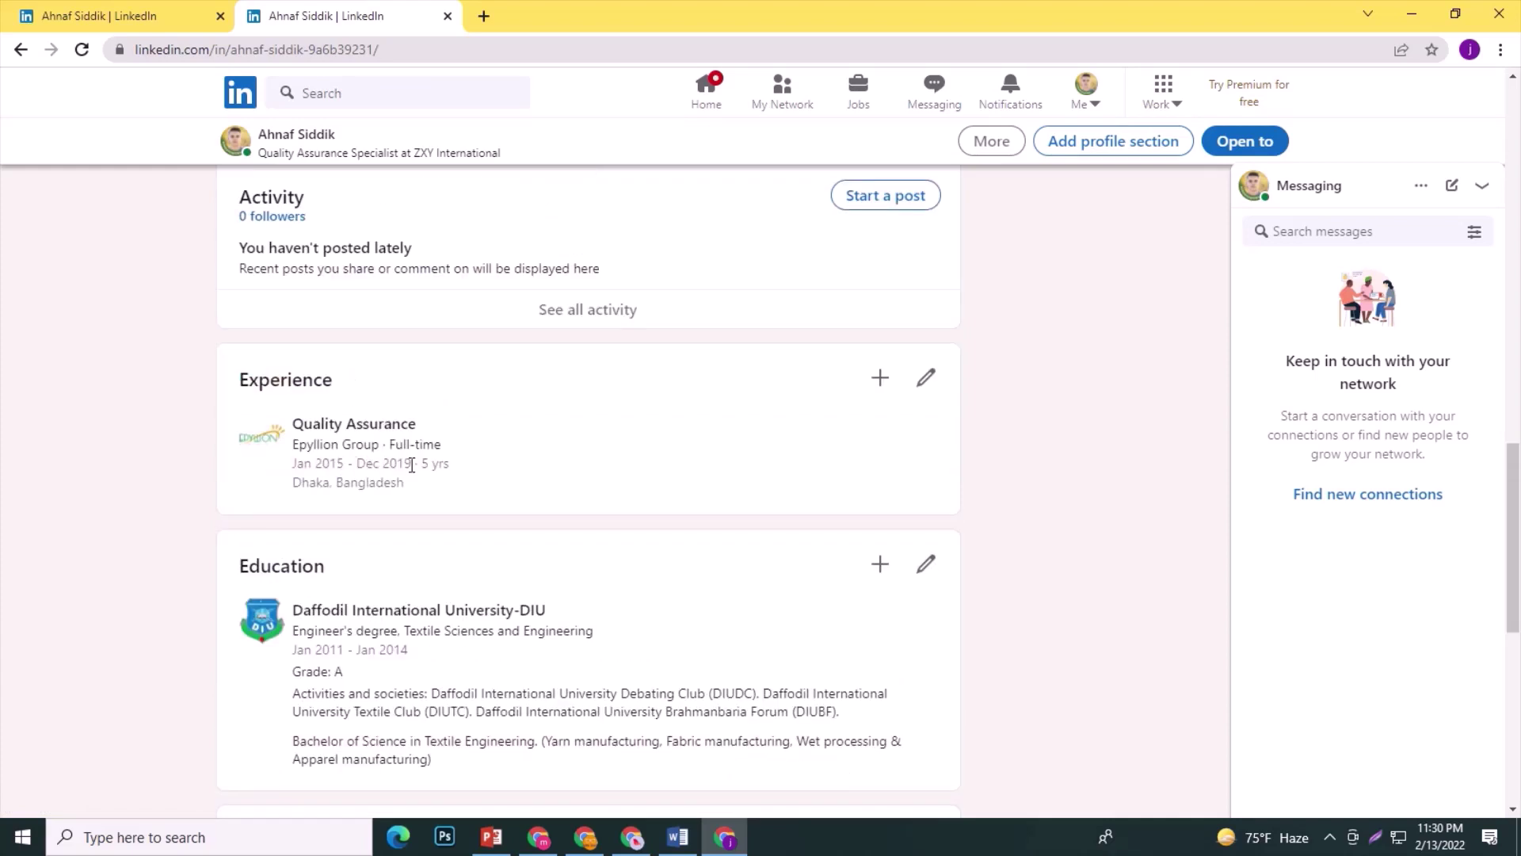
Add a new experience: Quality Assurance Specialist, Full-time, at ZXY International.
{"action": "left_click", "coordinate": [875, 379]}
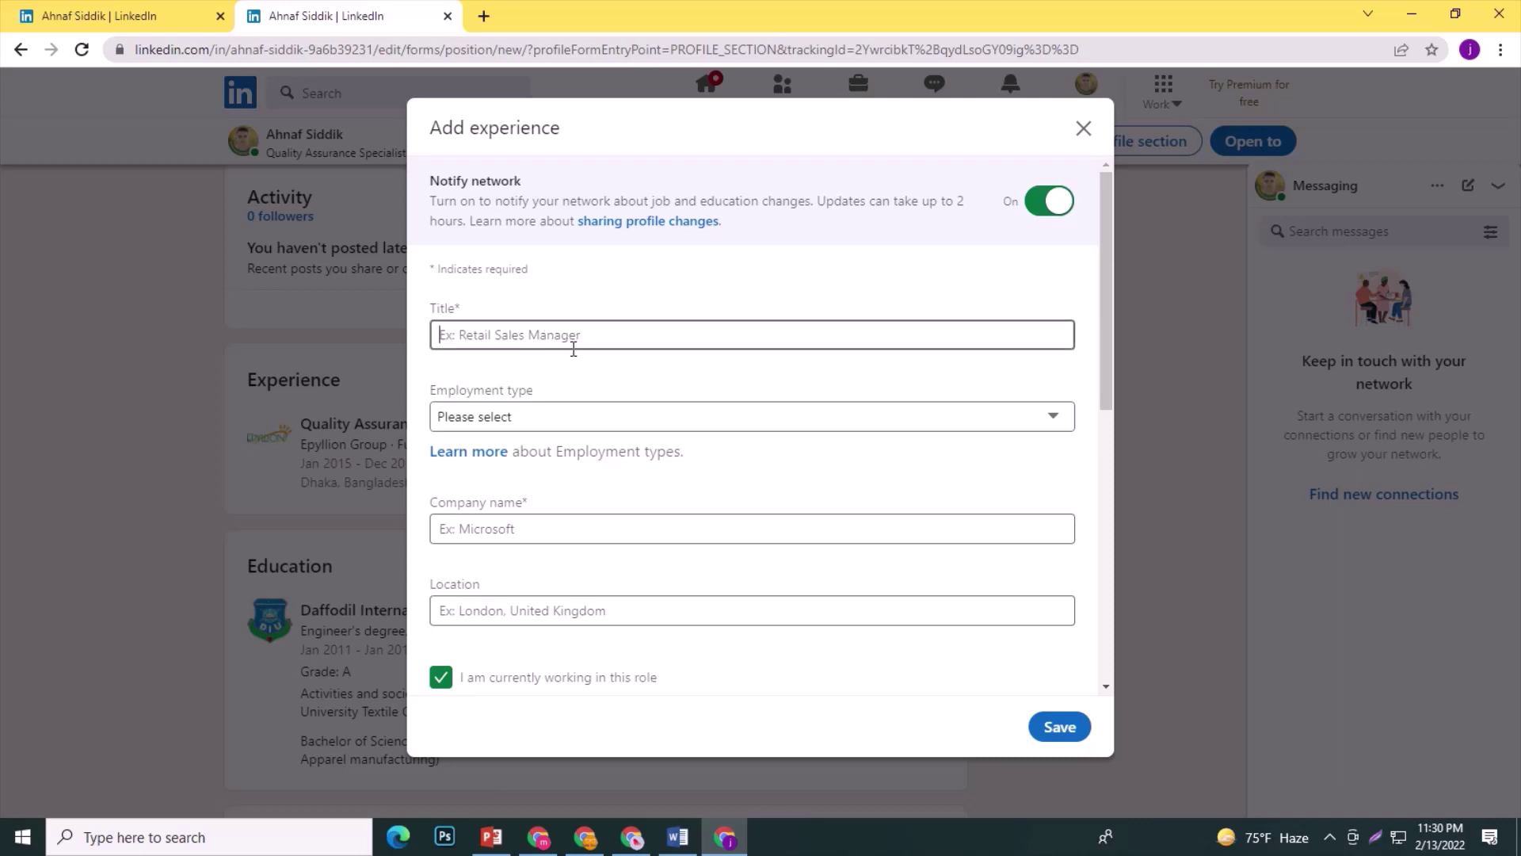
{"action": "type", "text": "Q"}
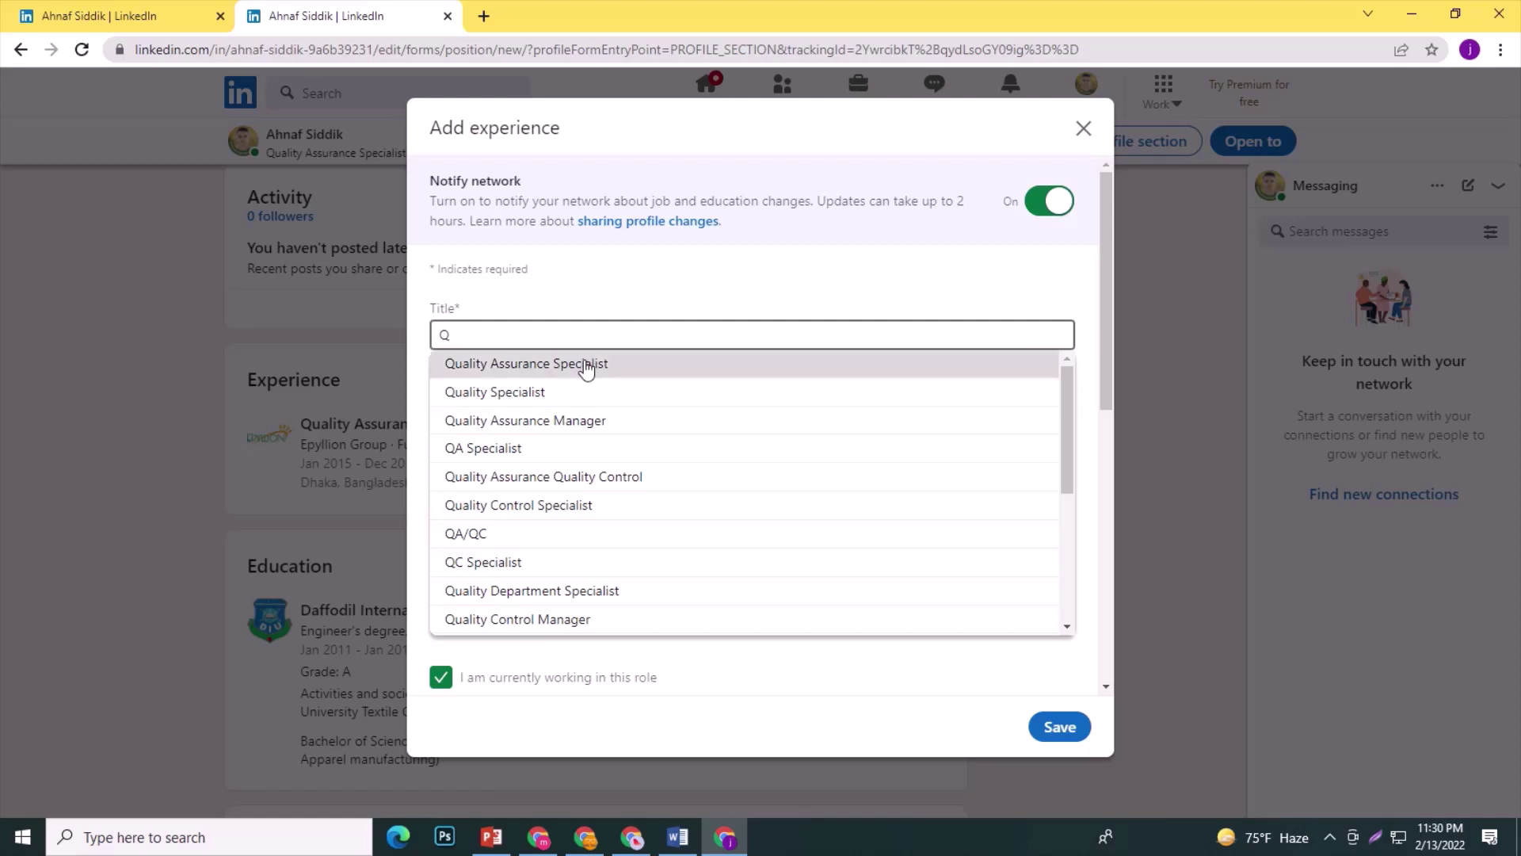
{"action": "left_click", "coordinate": [585, 363]}
{"action": "left_click", "coordinate": [552, 420]}
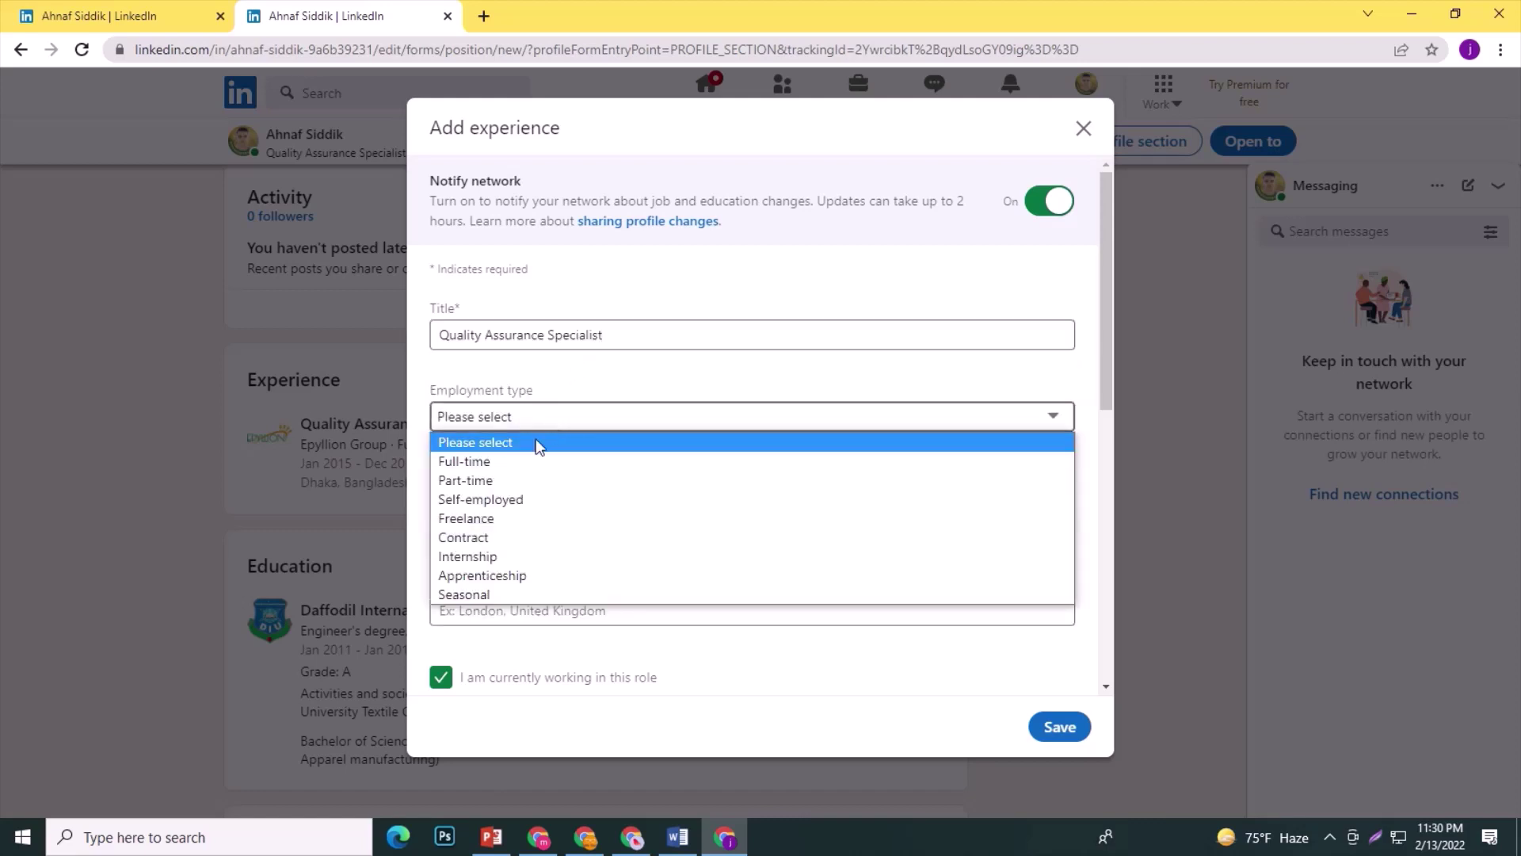
{"action": "left_click", "coordinate": [520, 462]}
{"action": "left_click", "coordinate": [522, 524]}
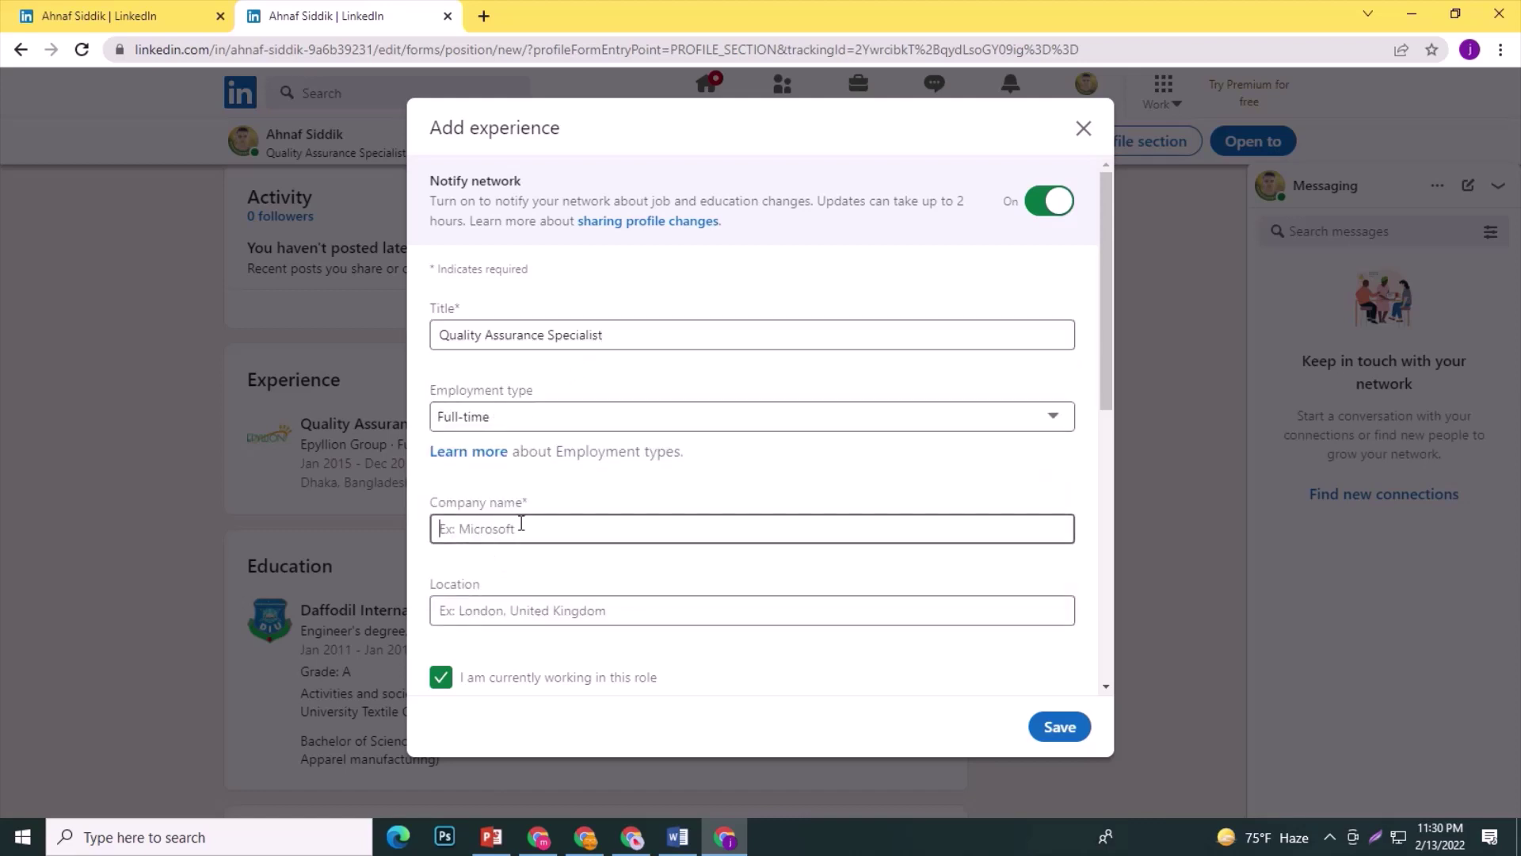
{"action": "type", "text": "zxy"}
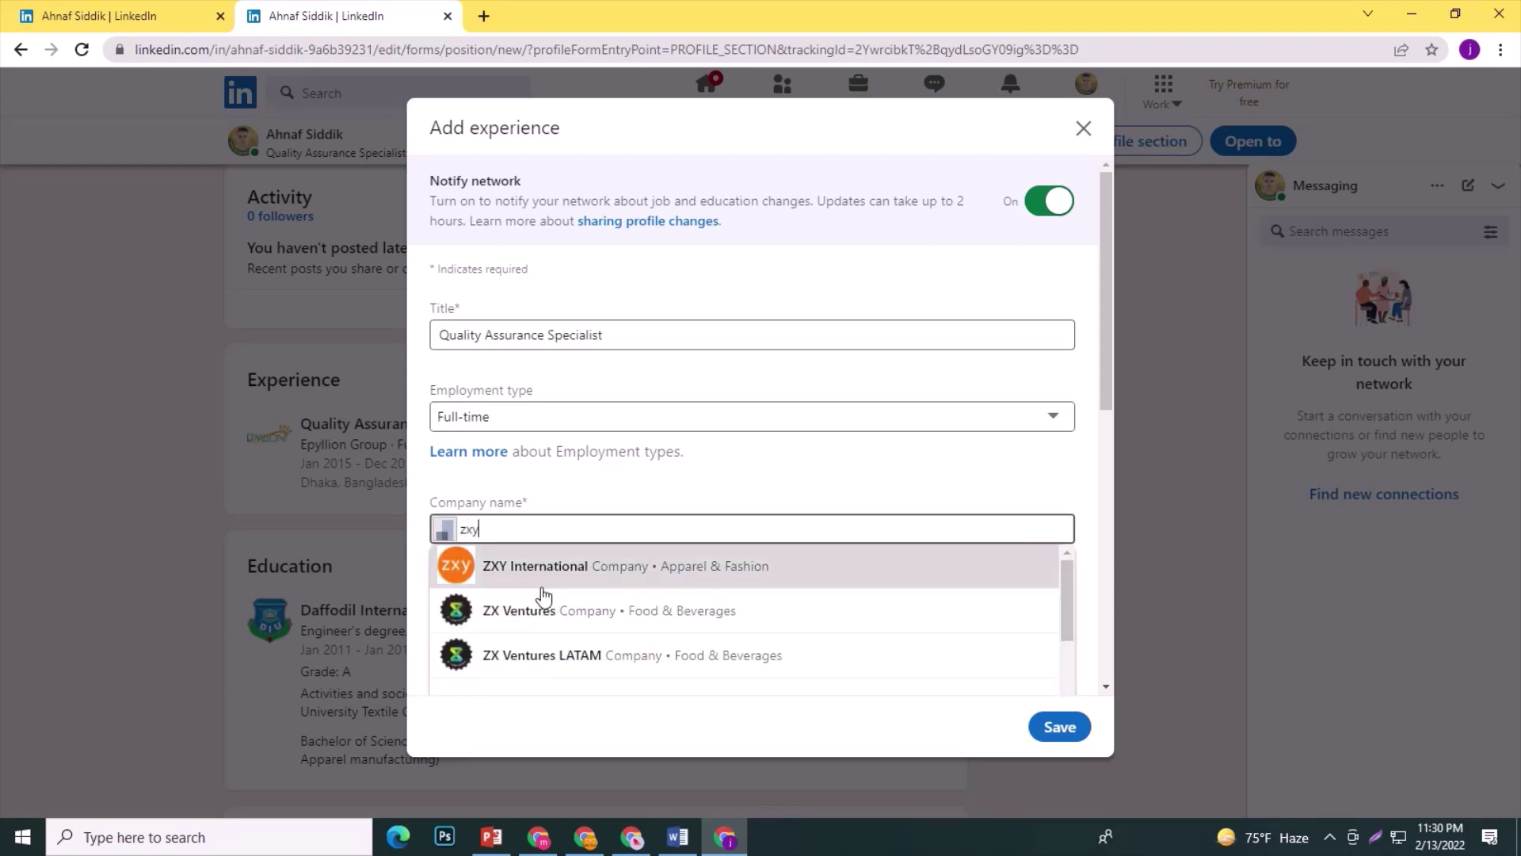
{"action": "left_click", "coordinate": [555, 575]}
Set its location to Dhaka, Bangladesh and start date to January 2020.
{"action": "scroll", "coordinate": [555, 574], "scroll_direction": "down", "scroll_amount": 2}
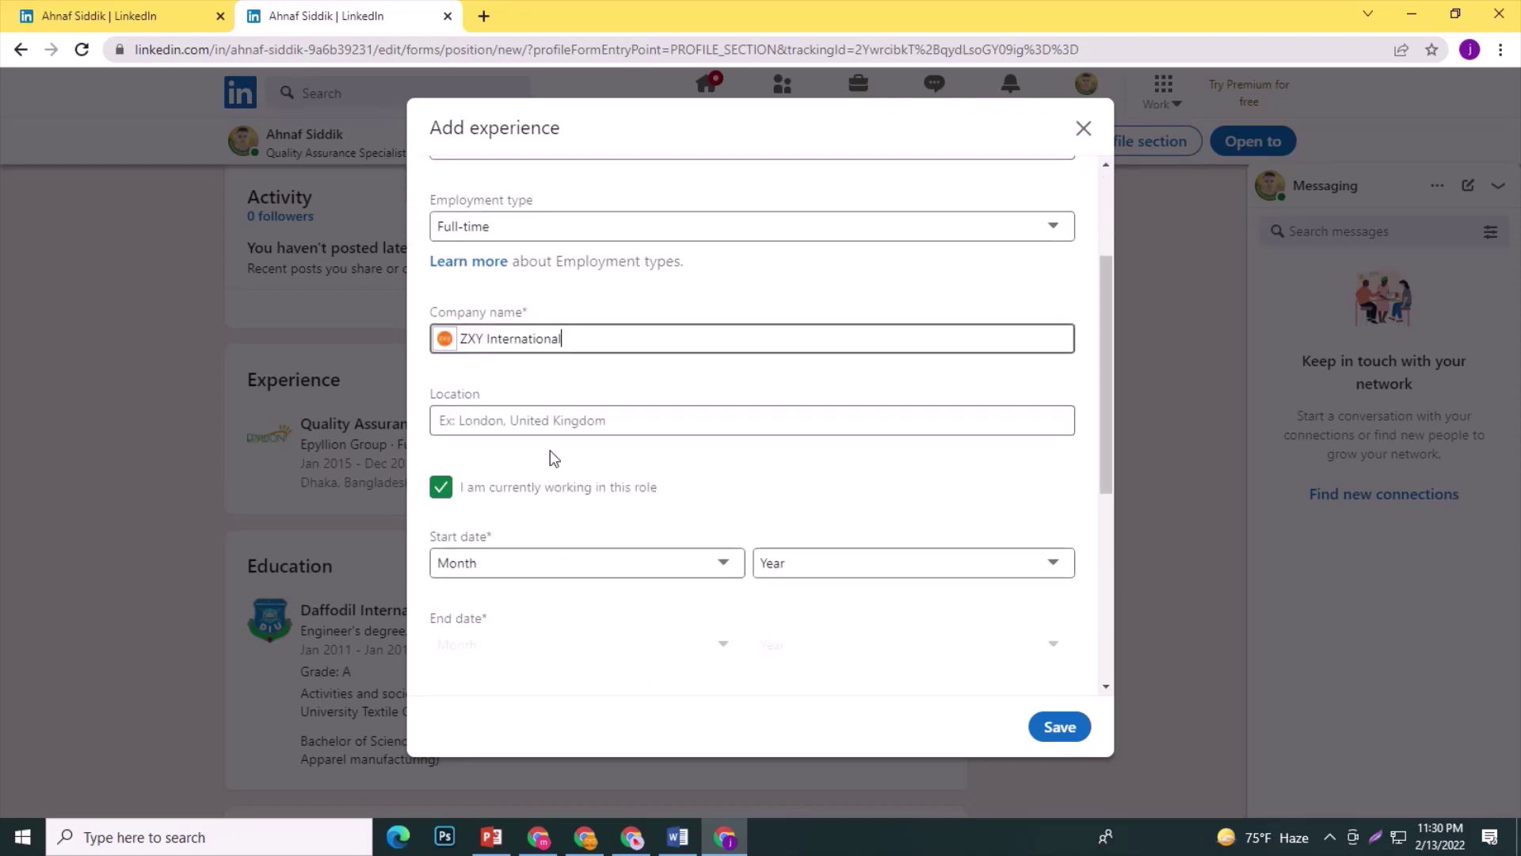
{"action": "left_click", "coordinate": [551, 421]}
{"action": "type", "text": "dhaka"}
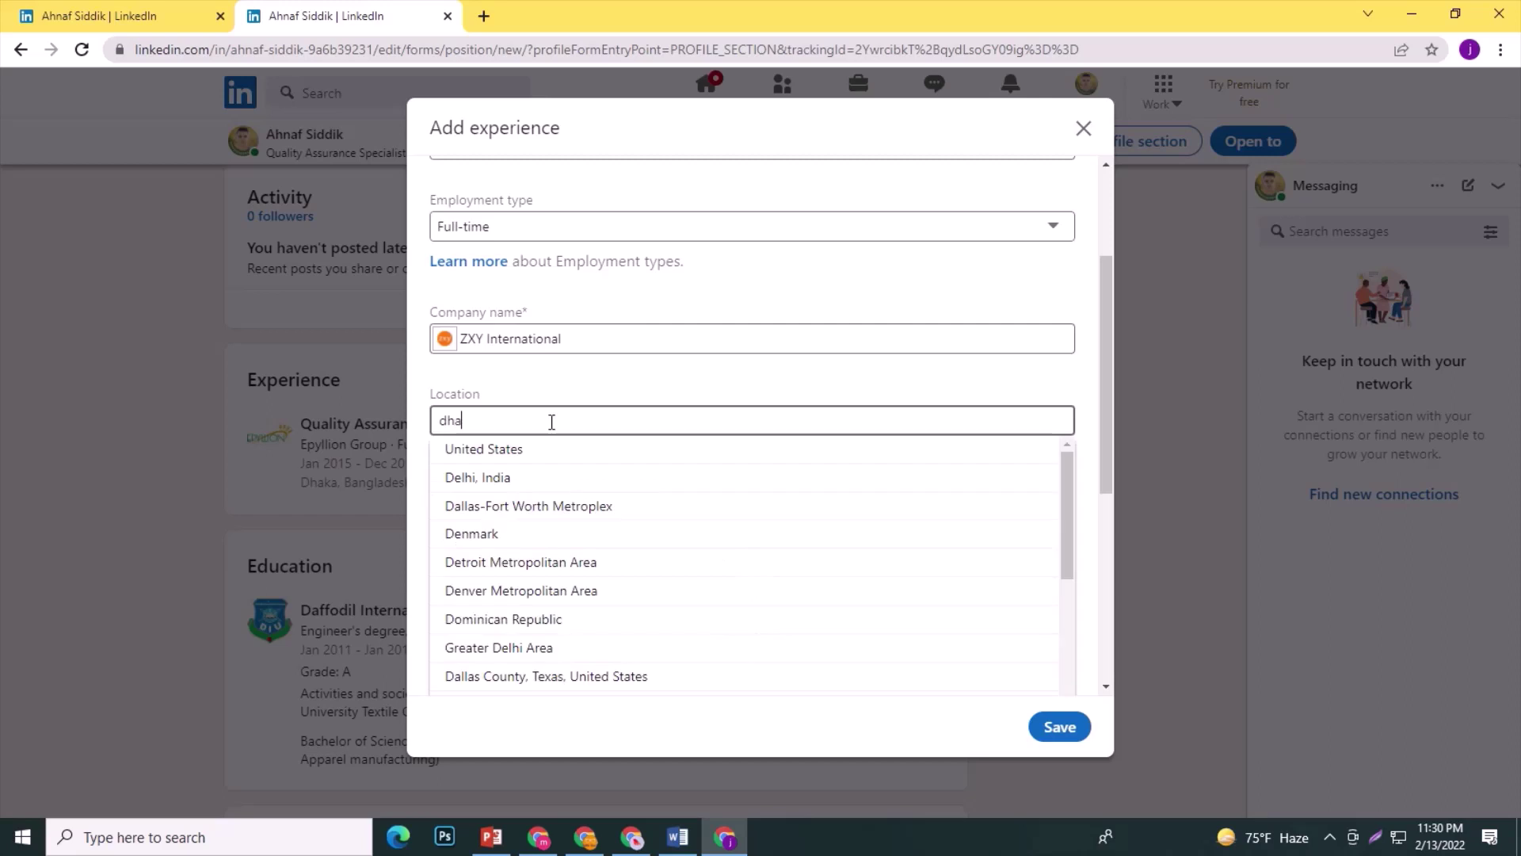
{"action": "left_click", "coordinate": [557, 459]}
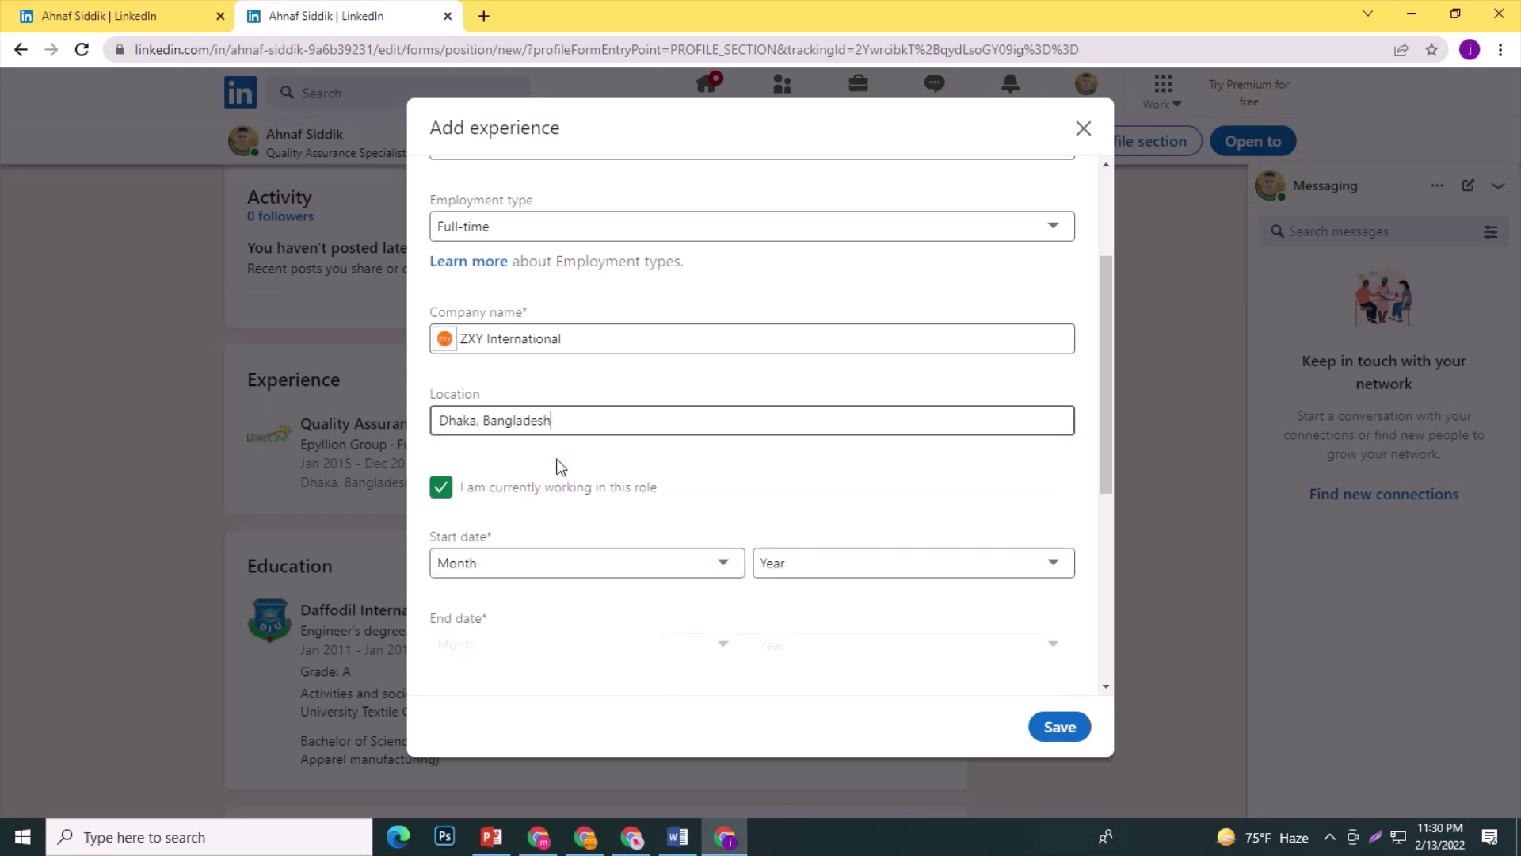
{"action": "left_click", "coordinate": [658, 567]}
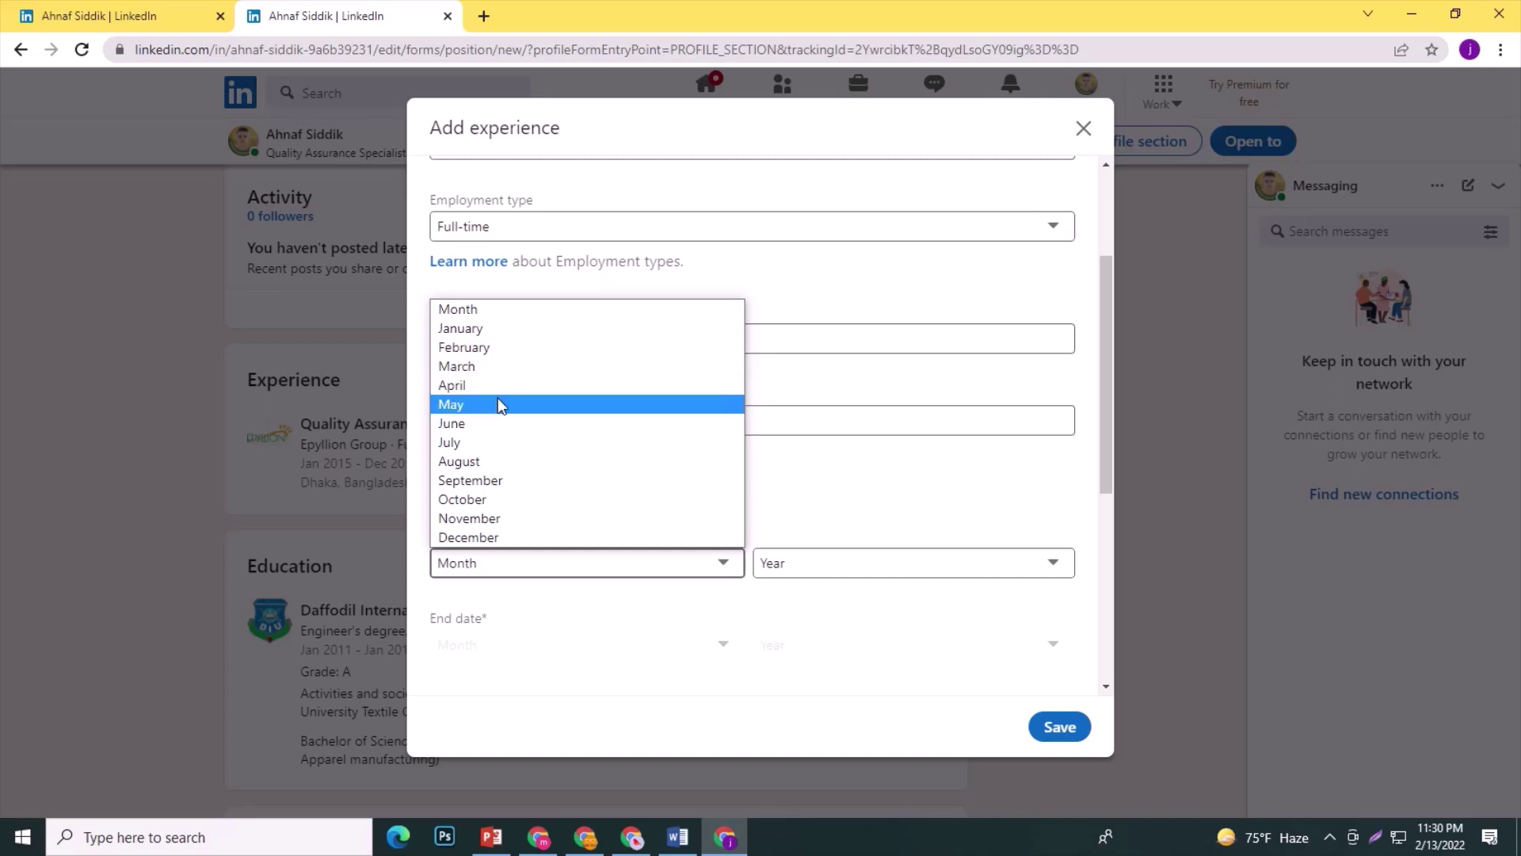
{"action": "left_click", "coordinate": [479, 327]}
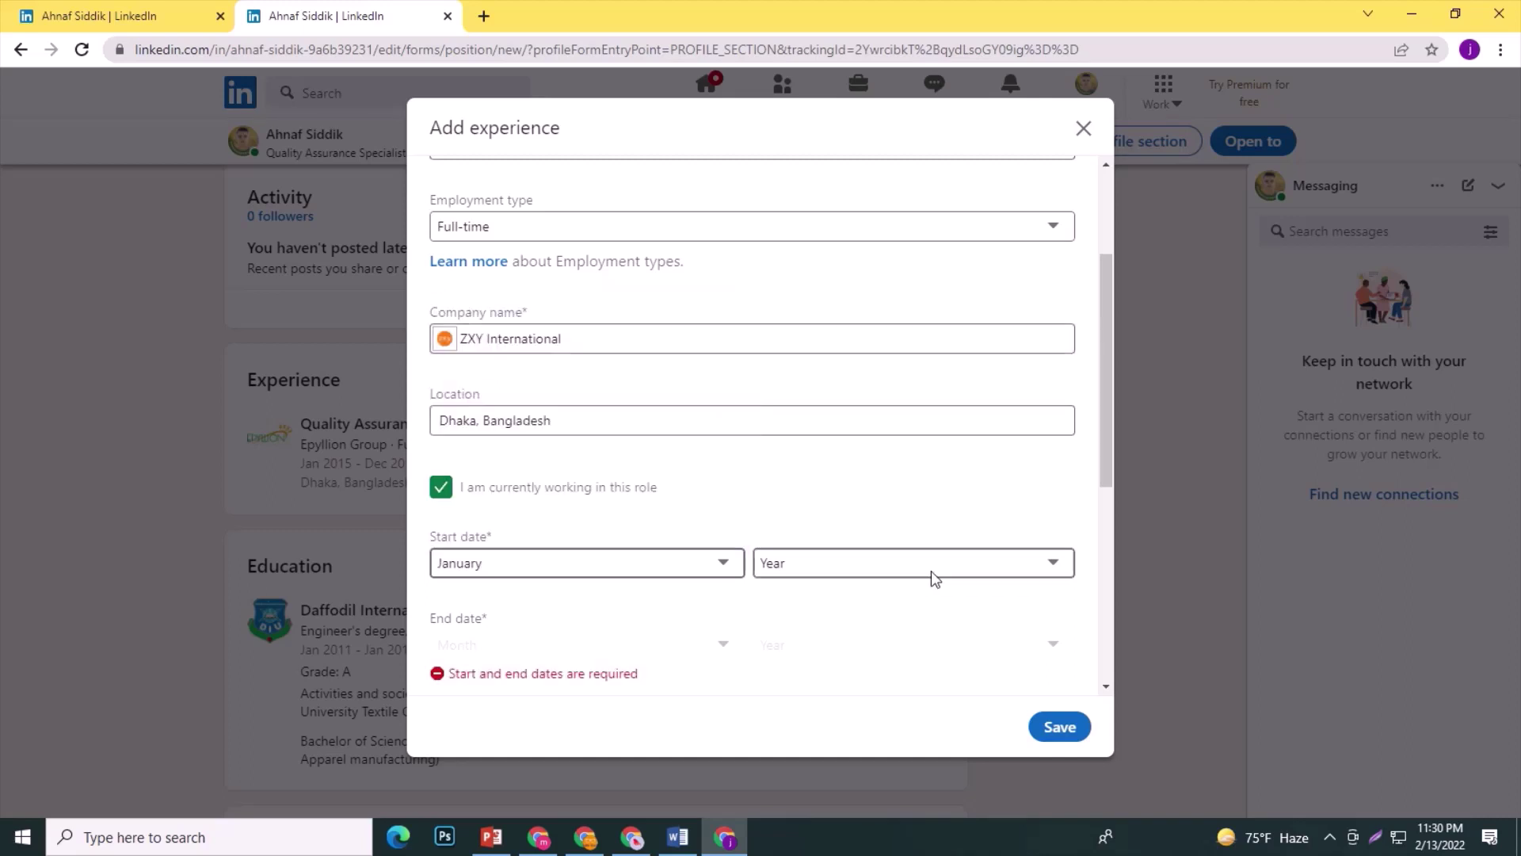
{"action": "left_click", "coordinate": [889, 574]}
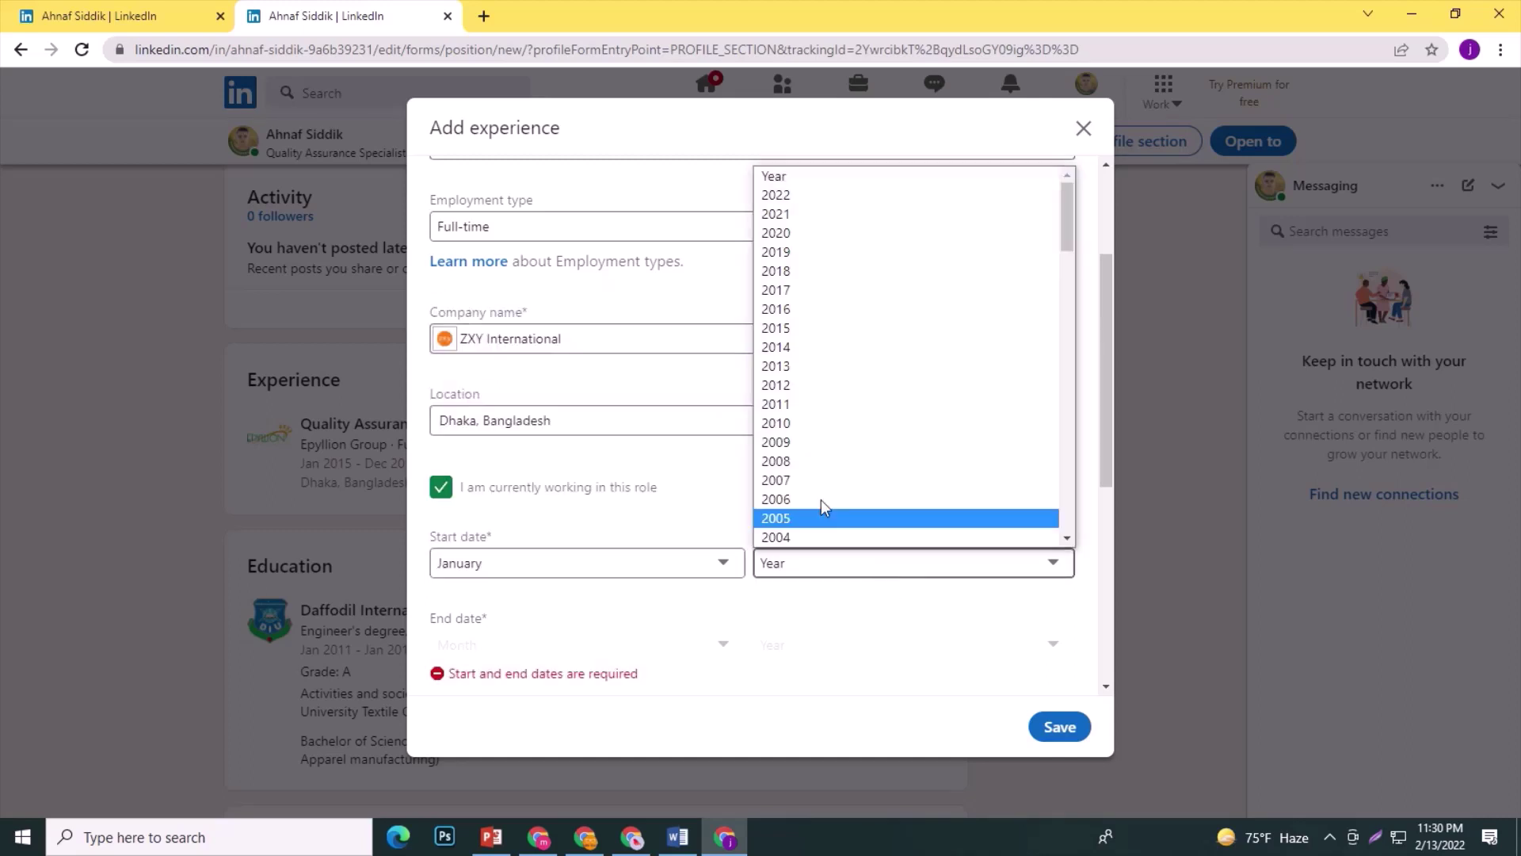
{"action": "left_click", "coordinate": [791, 232]}
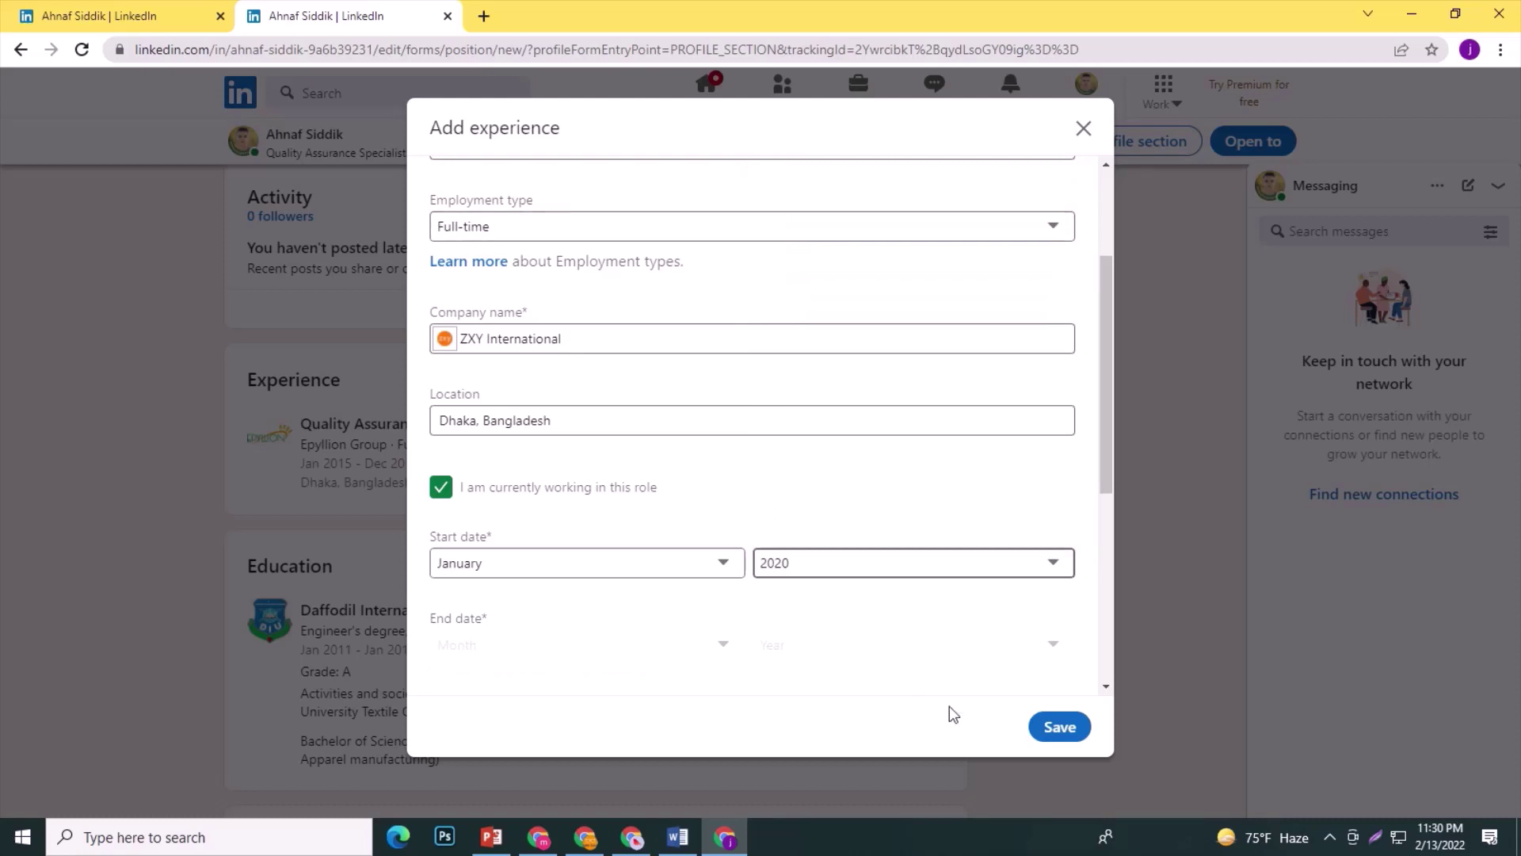
Save the ZXY International experience, answering Yes that the job was found on LinkedIn.
{"action": "left_click", "coordinate": [1057, 729]}
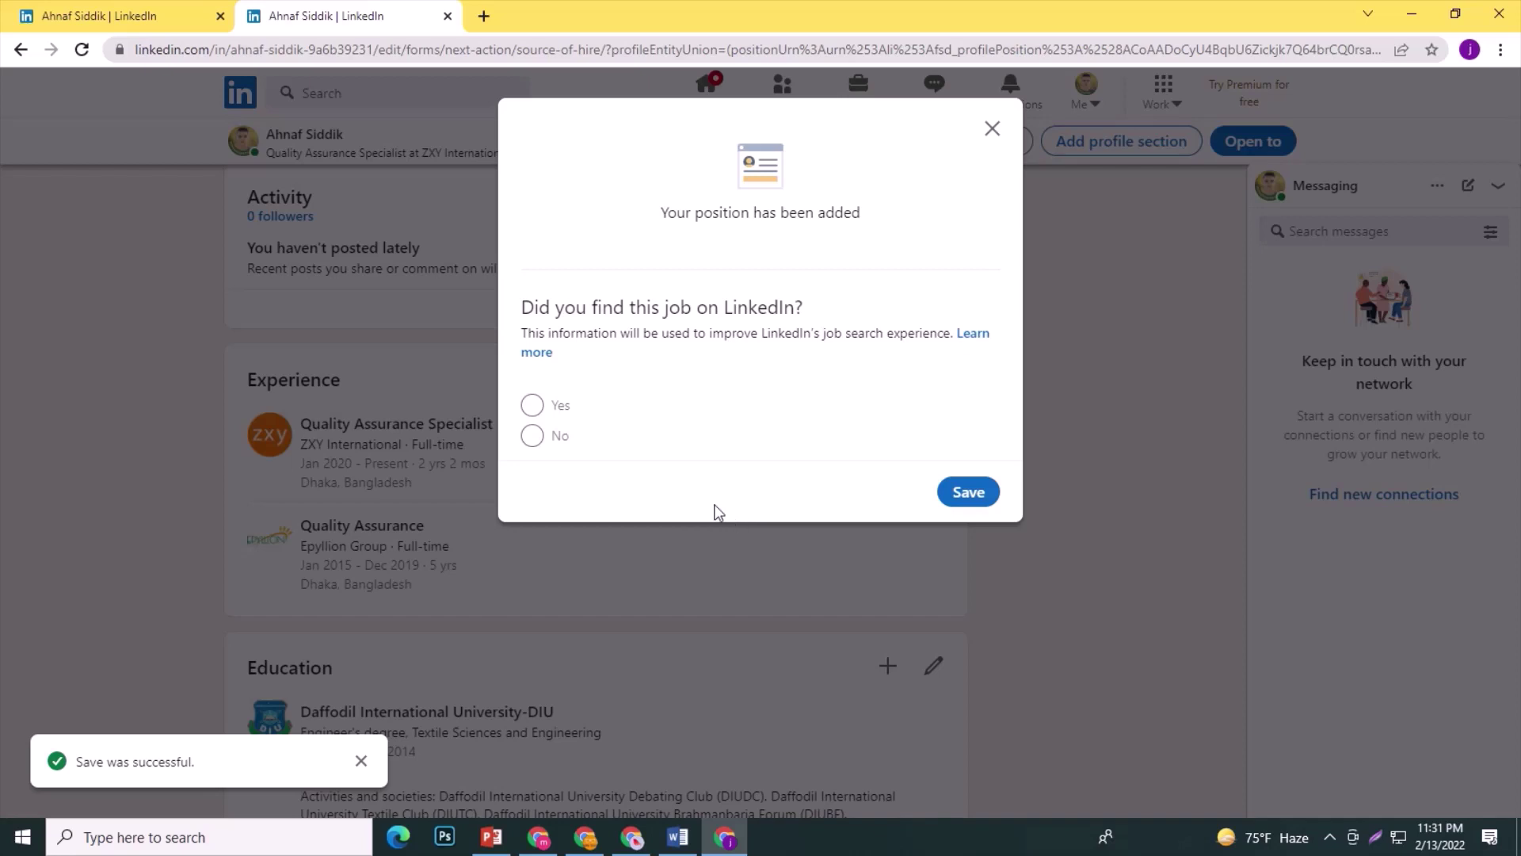
{"action": "left_click", "coordinate": [533, 405]}
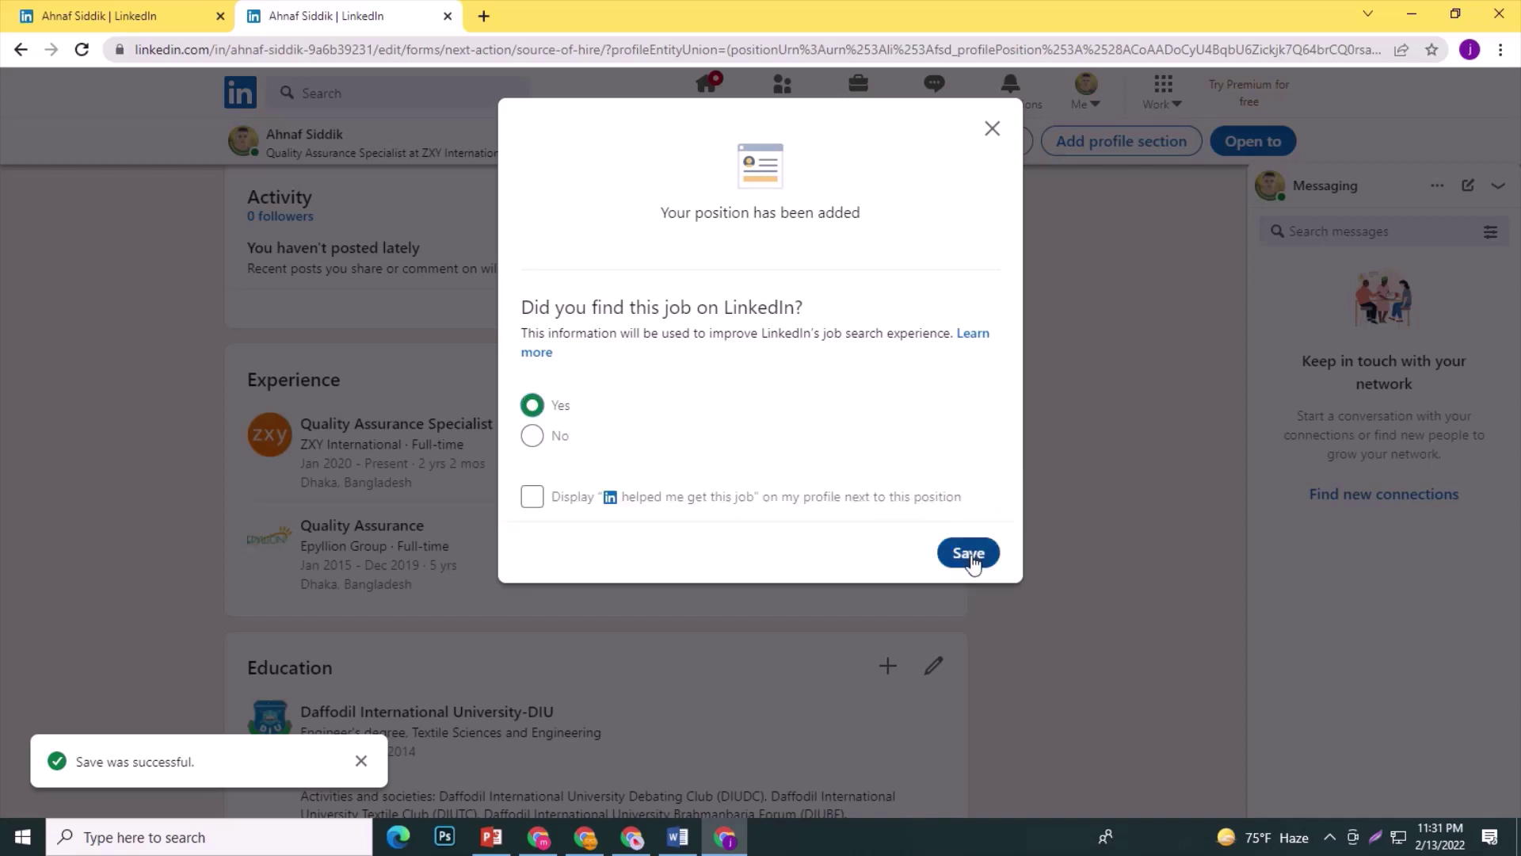
{"action": "left_click", "coordinate": [972, 555]}
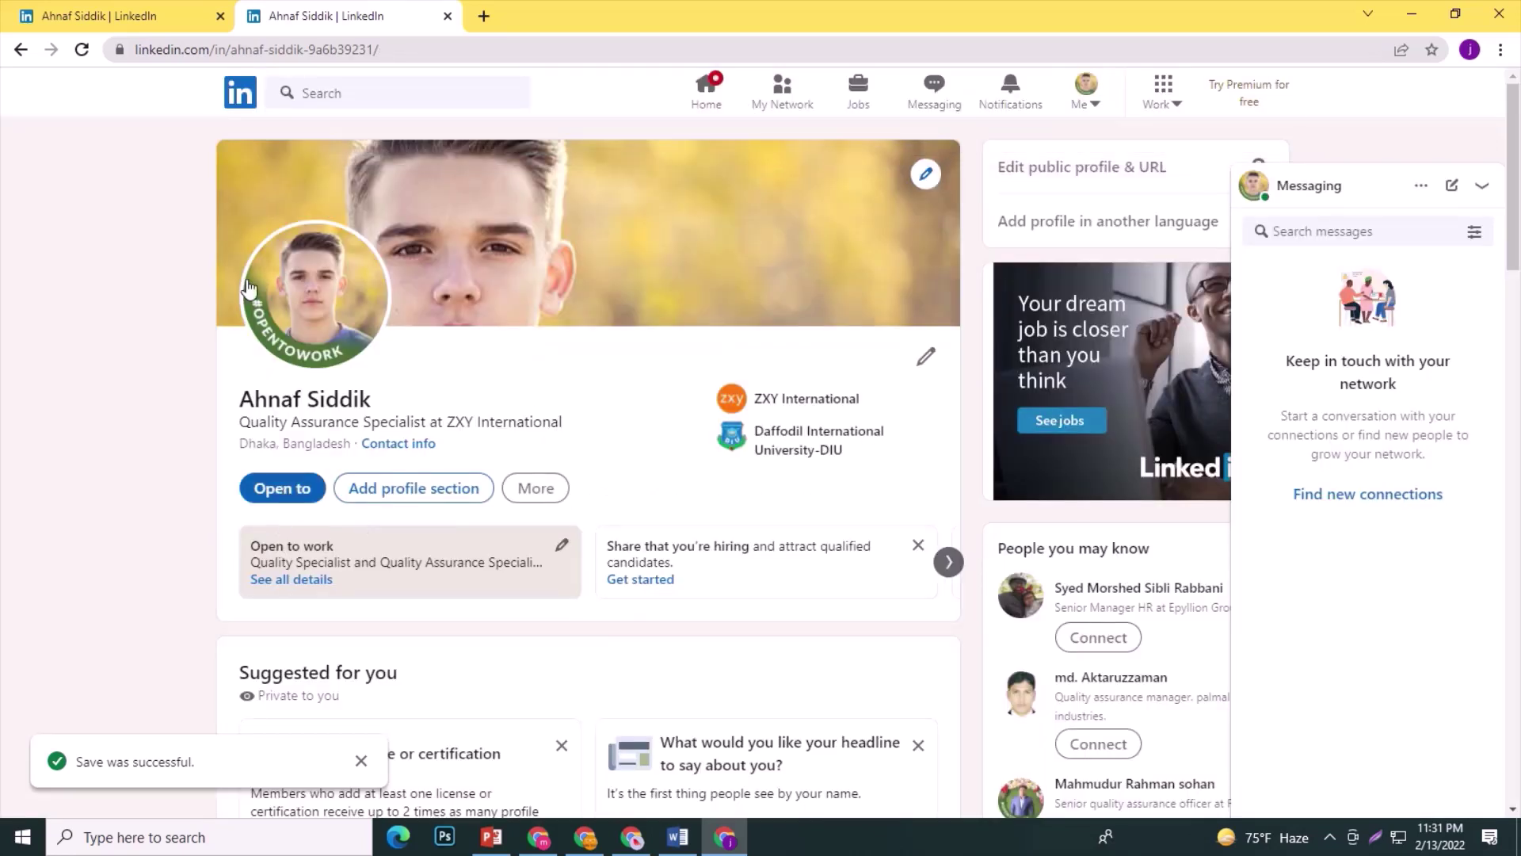
{"action": "left_click", "coordinate": [83, 51]}
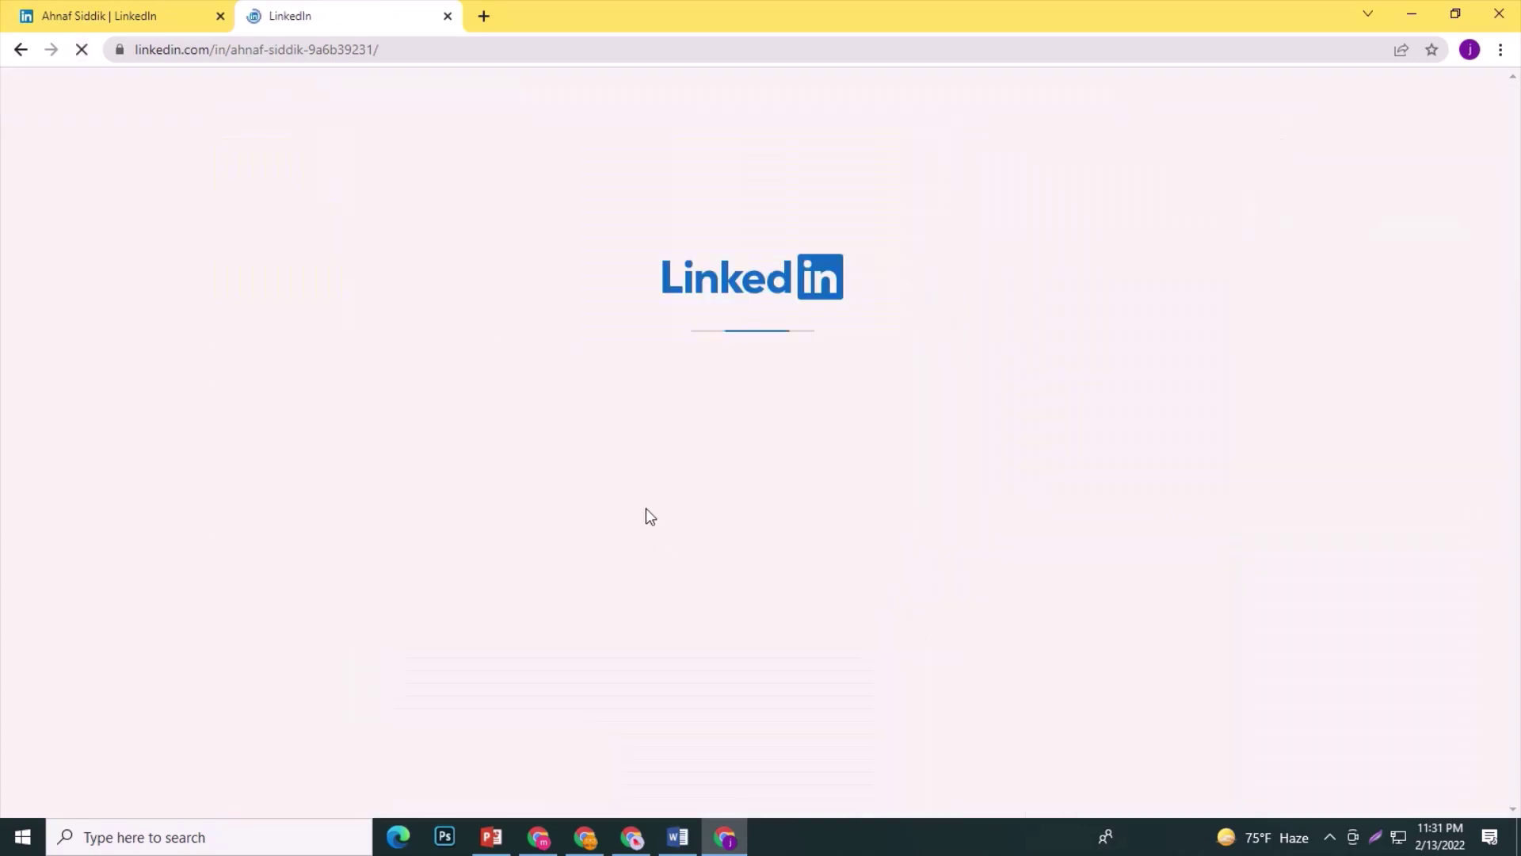
{"action": "scroll", "coordinate": [575, 503], "scroll_direction": "down", "scroll_amount": 1}
{"action": "scroll", "coordinate": [564, 503], "scroll_direction": "down", "scroll_amount": 7}
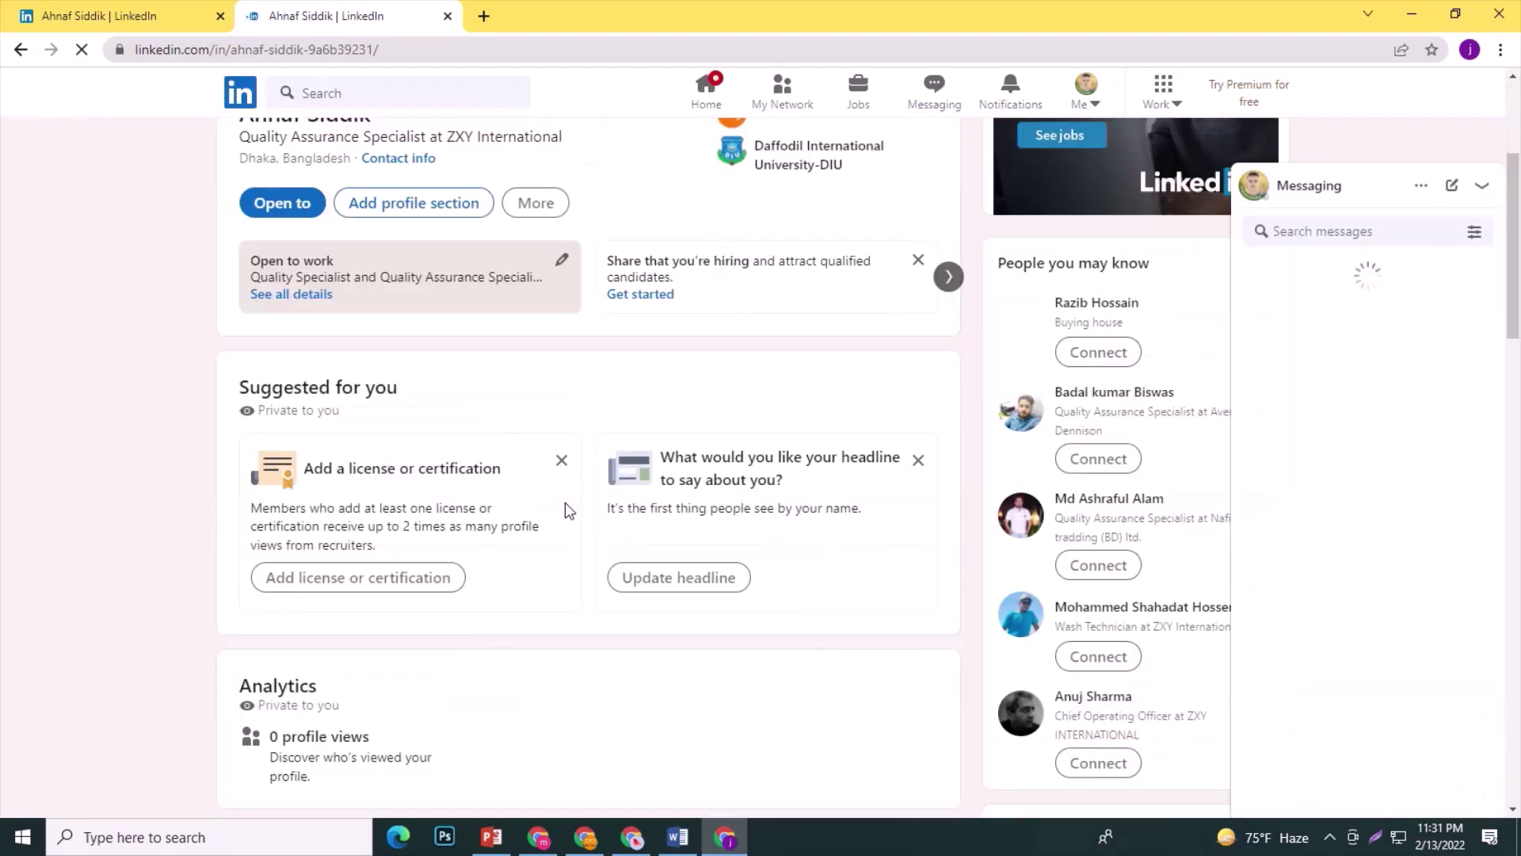
{"action": "scroll", "coordinate": [566, 516], "scroll_direction": "down", "scroll_amount": 7}
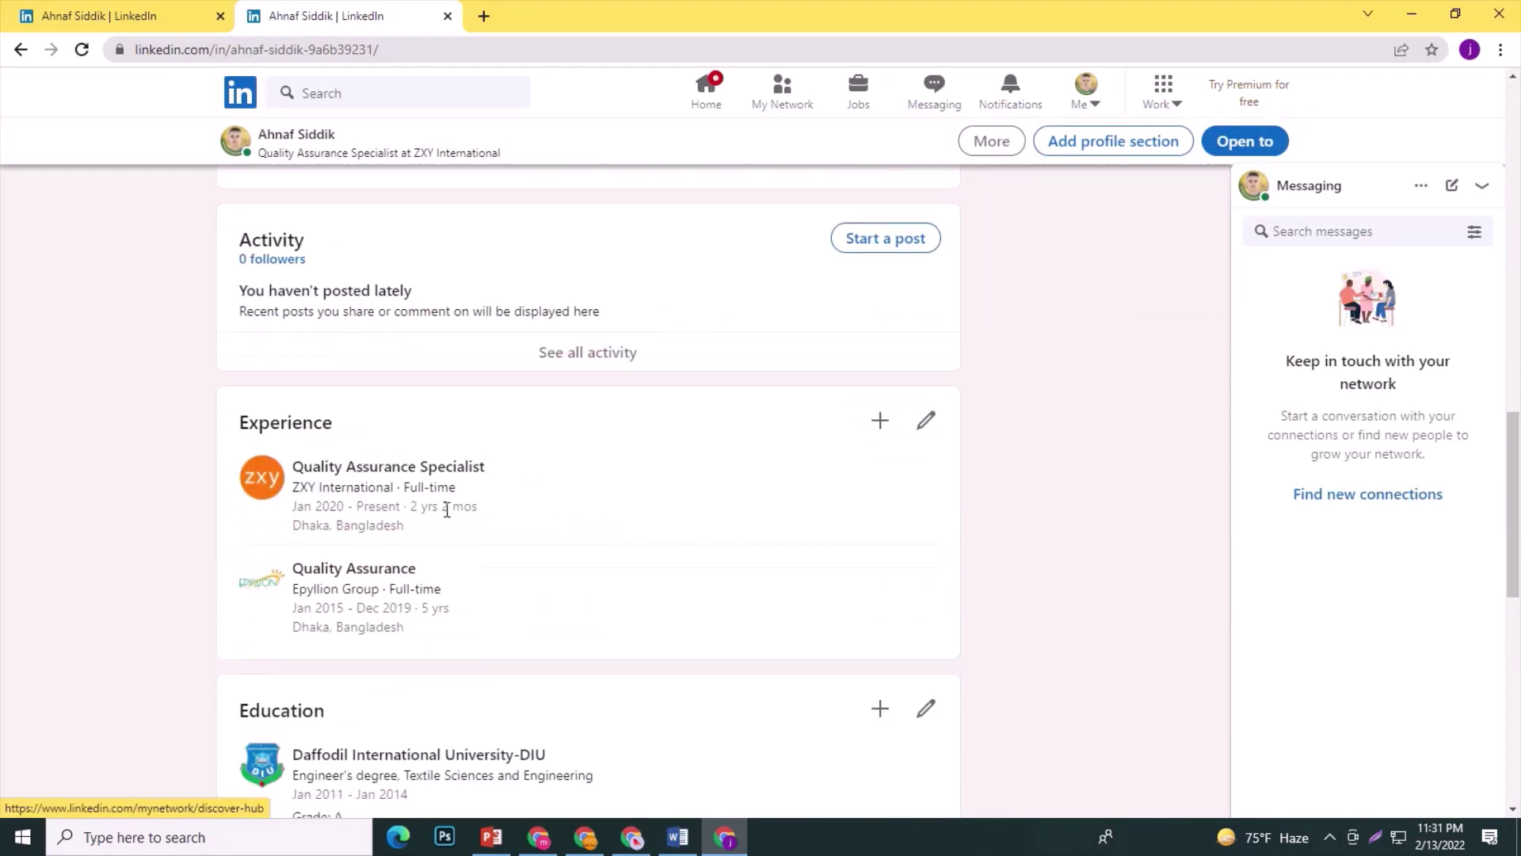
{"action": "double_click", "coordinate": [332, 437]}
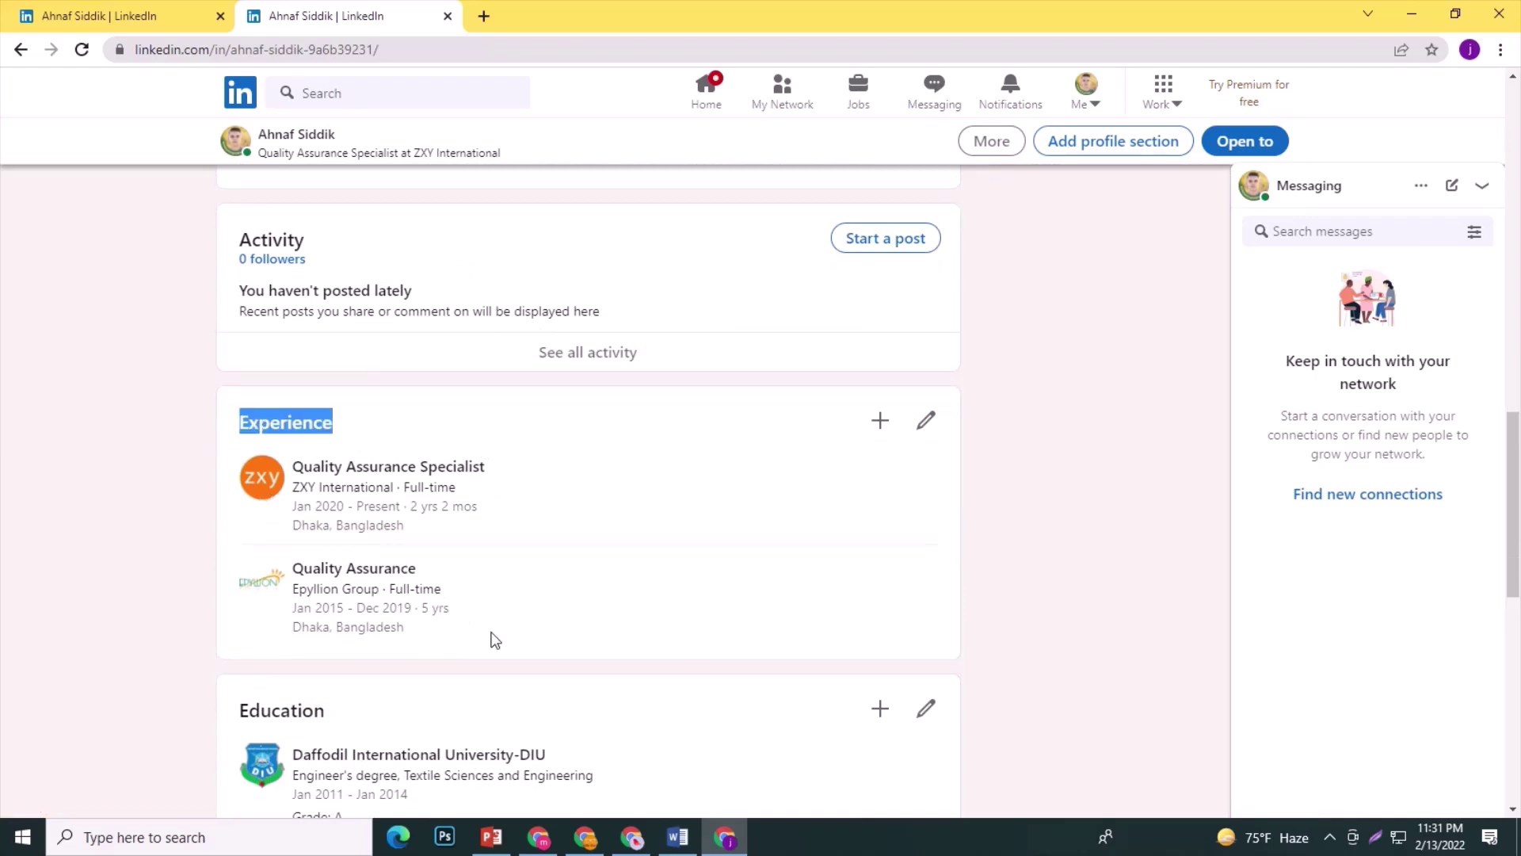
{"action": "left_click_drag", "start_coordinate": [494, 639], "coordinate": [269, 463]}
{"action": "scroll", "coordinate": [533, 568], "scroll_direction": "down", "scroll_amount": 3}
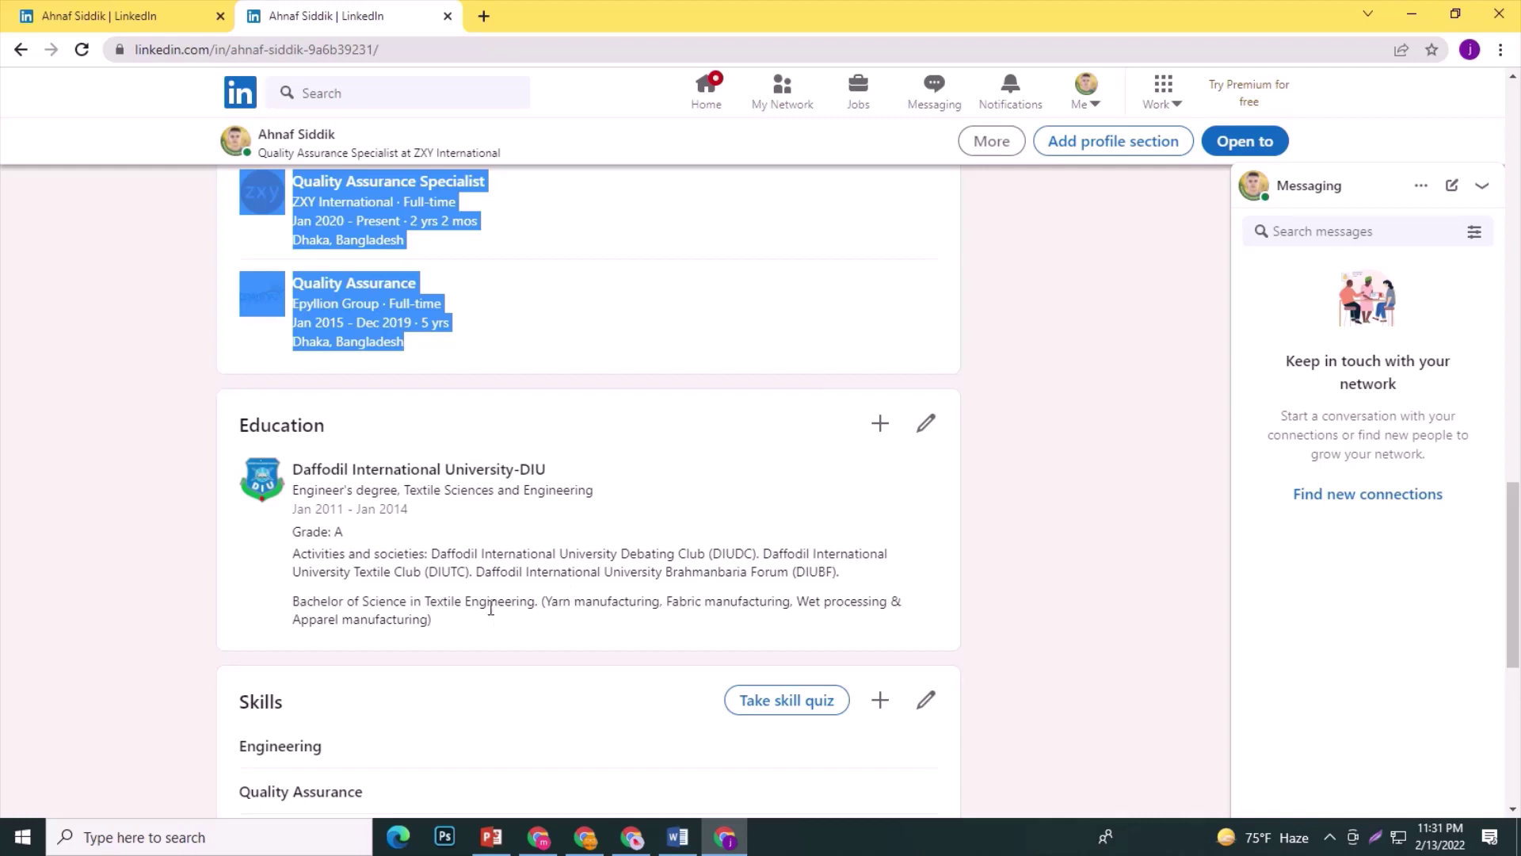
{"action": "left_click_drag", "start_coordinate": [442, 634], "coordinate": [254, 482]}
{"action": "left_click", "coordinate": [179, 569]}
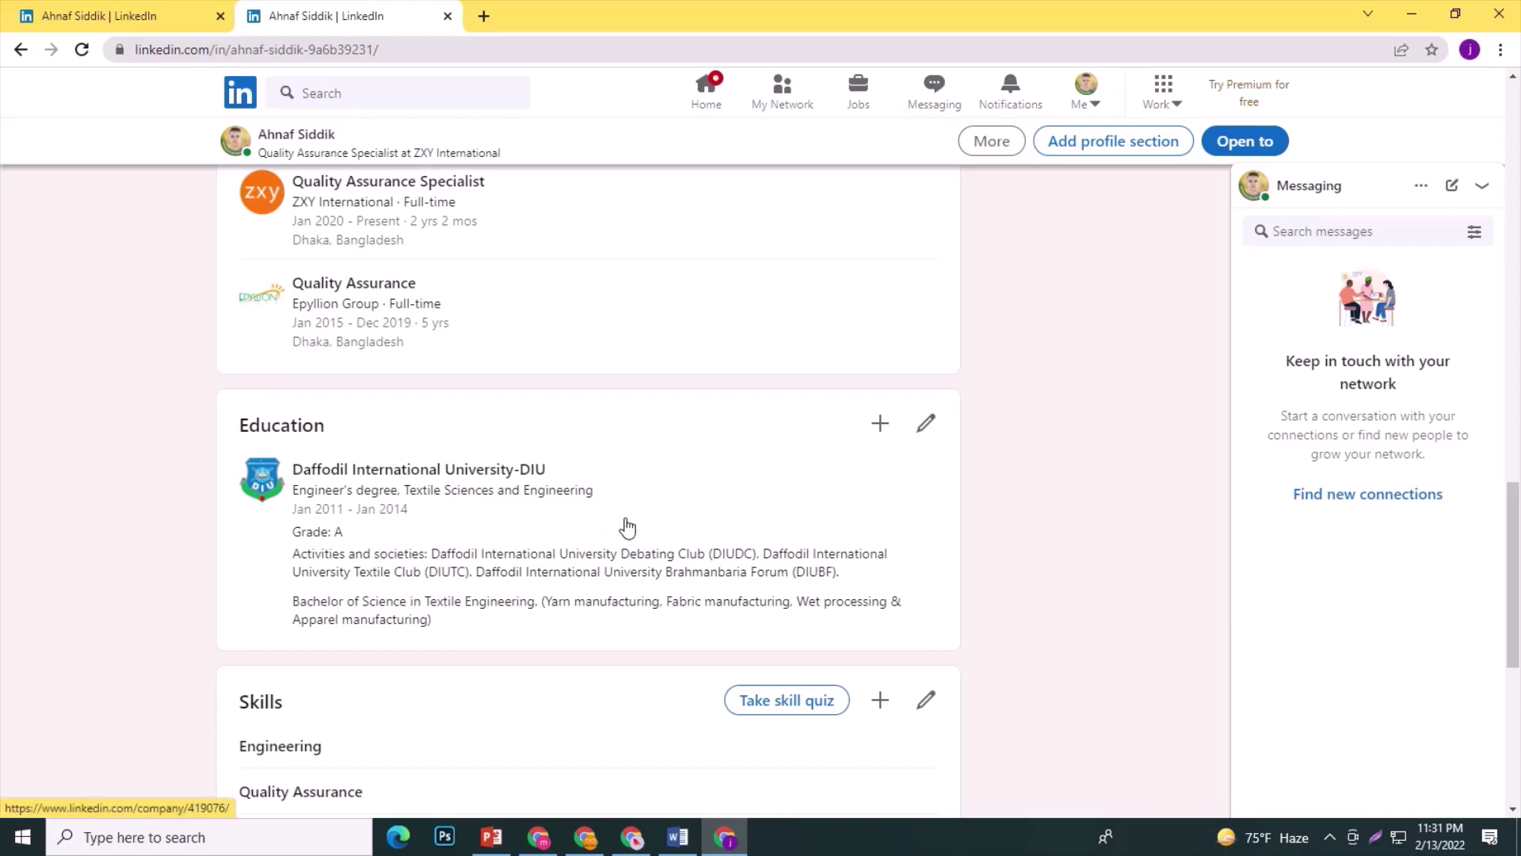
{"action": "scroll", "coordinate": [622, 523], "scroll_direction": "down", "scroll_amount": 1}
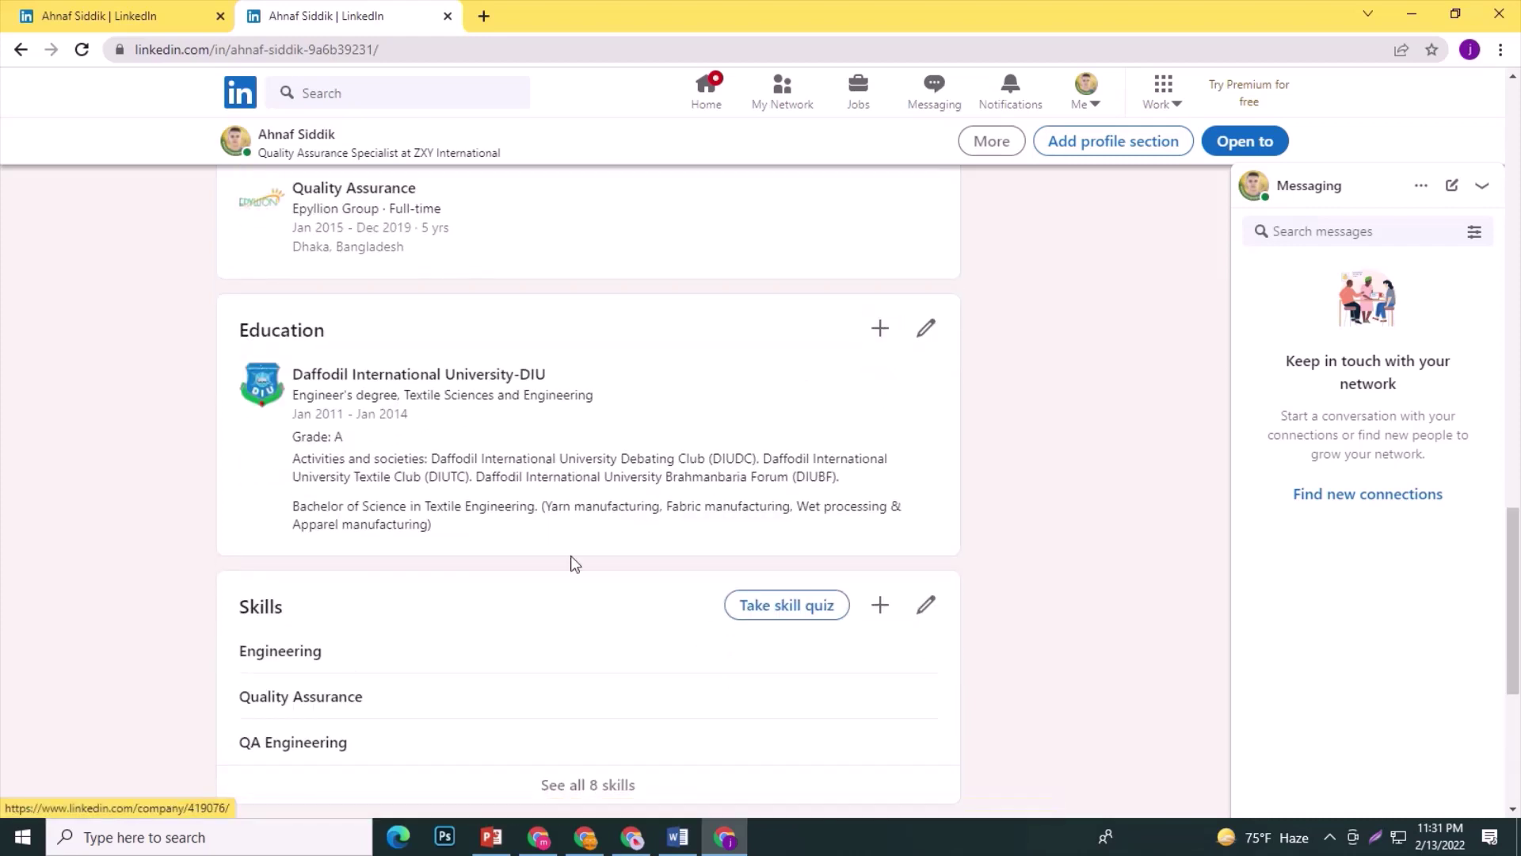
{"action": "scroll", "coordinate": [309, 575], "scroll_direction": "down", "scroll_amount": 2}
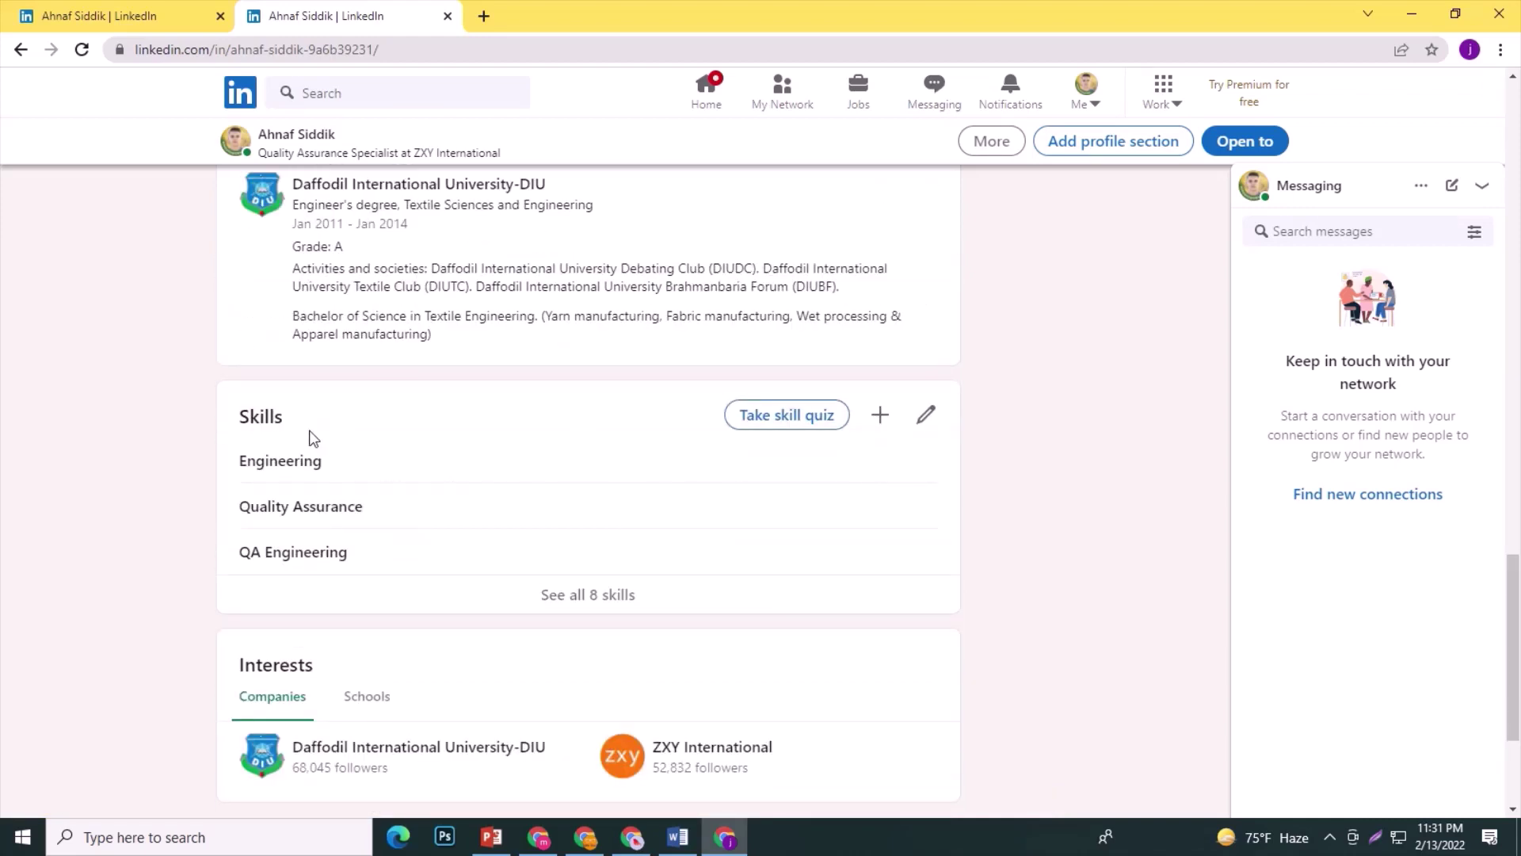
{"action": "left_click_drag", "start_coordinate": [355, 482], "coordinate": [237, 483]}
{"action": "left_click_drag", "start_coordinate": [392, 513], "coordinate": [243, 513]}
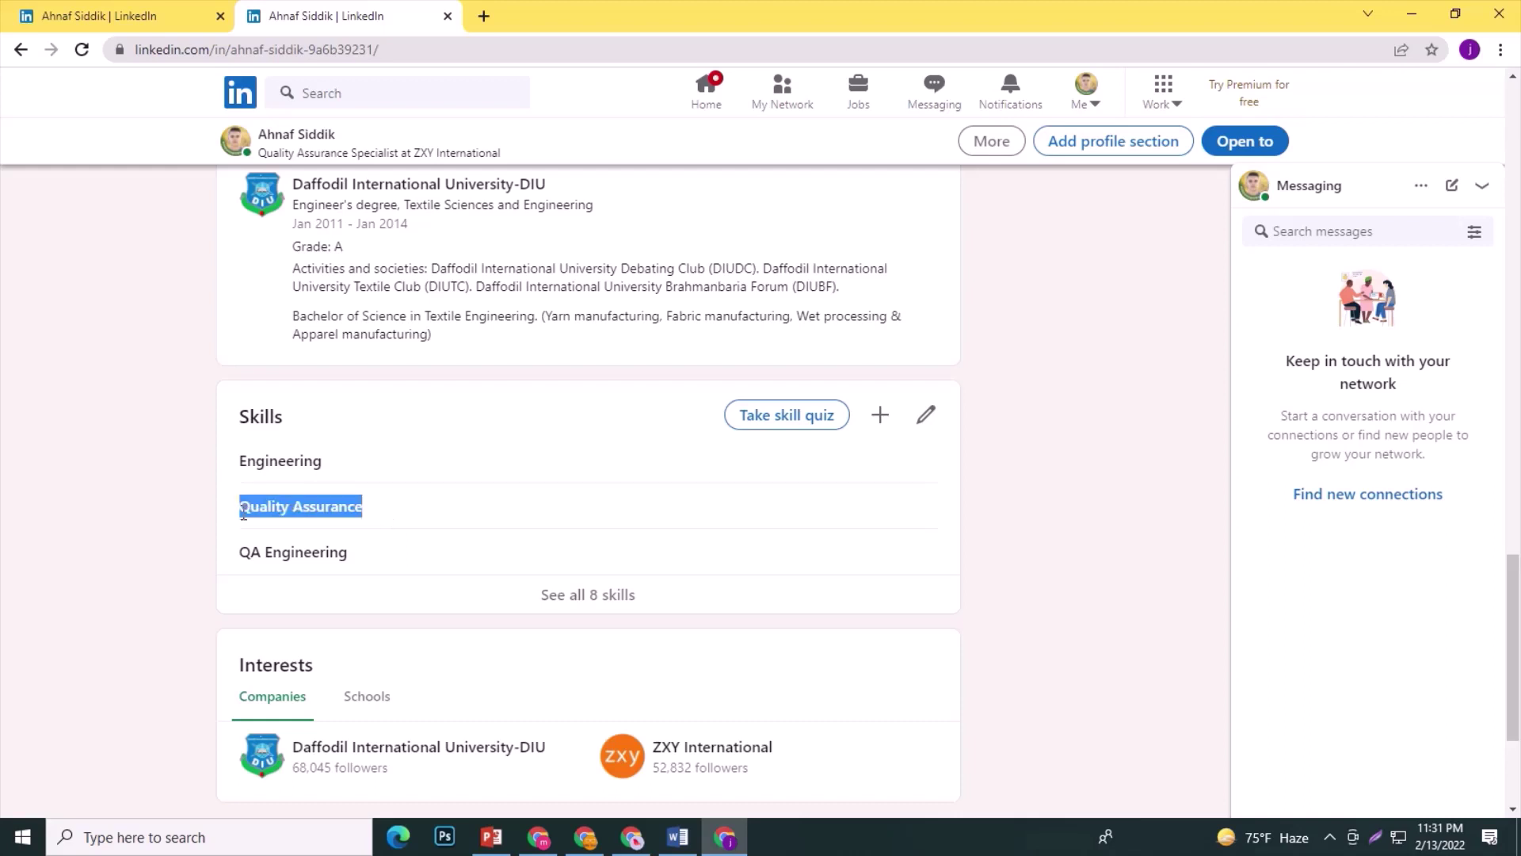
{"action": "left_click_drag", "start_coordinate": [370, 552], "coordinate": [214, 557]}
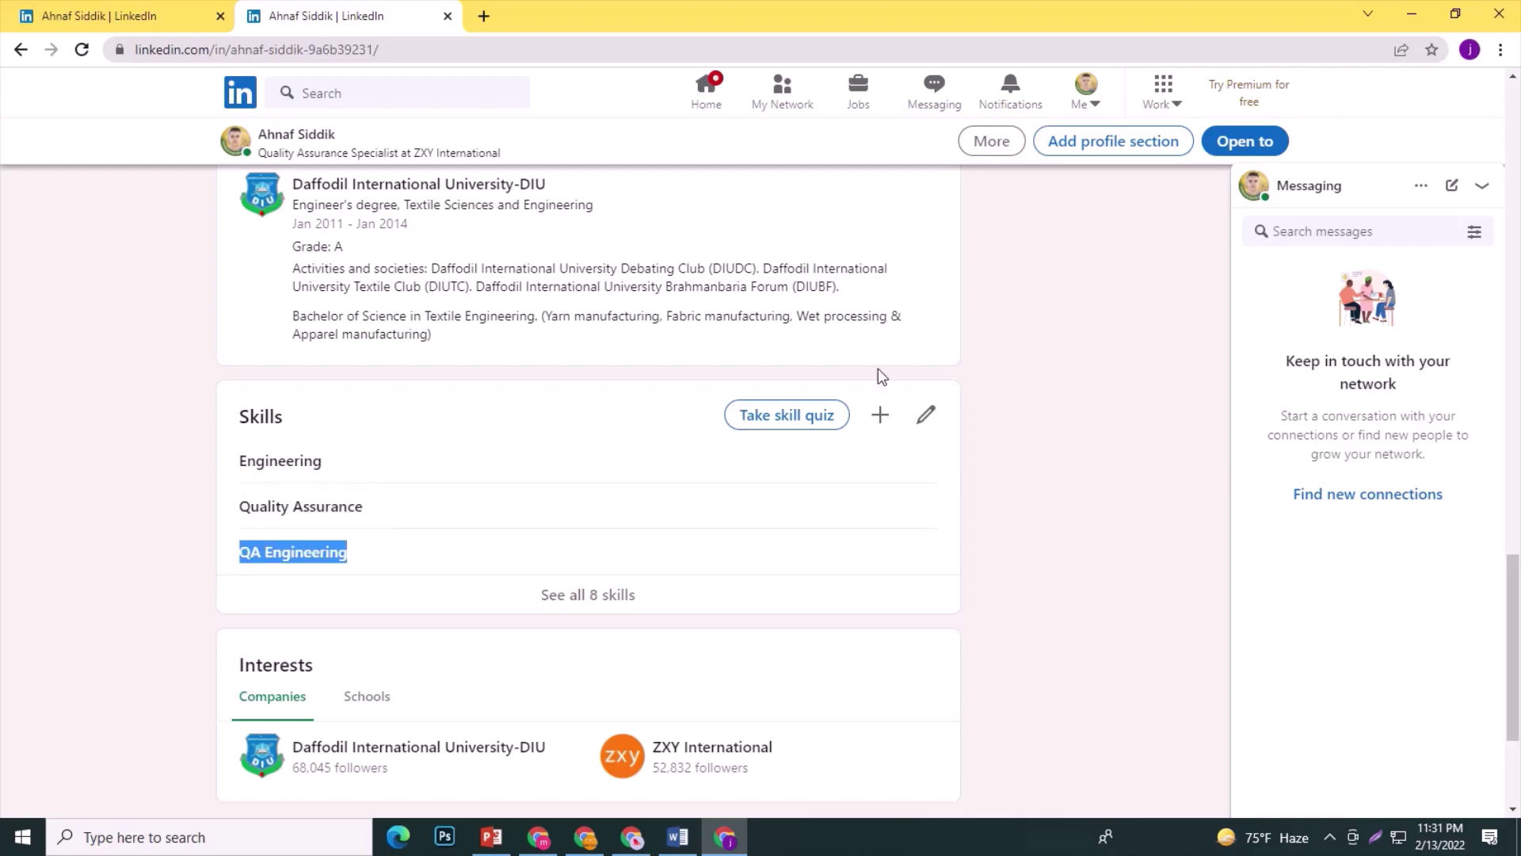
{"action": "left_click", "coordinate": [787, 417]}
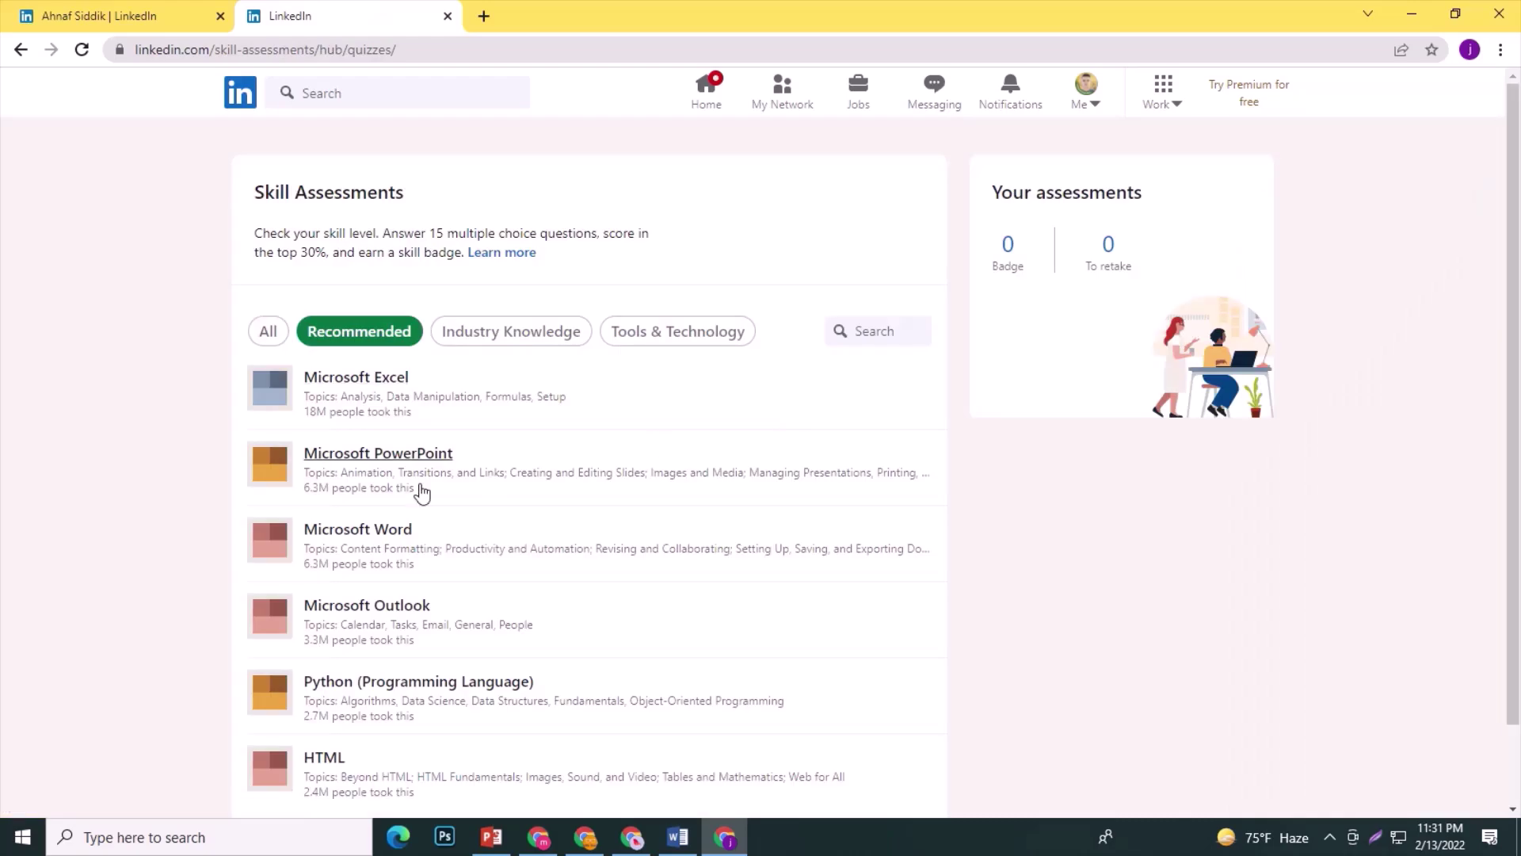
{"action": "scroll", "coordinate": [391, 400], "scroll_direction": "down", "scroll_amount": 1}
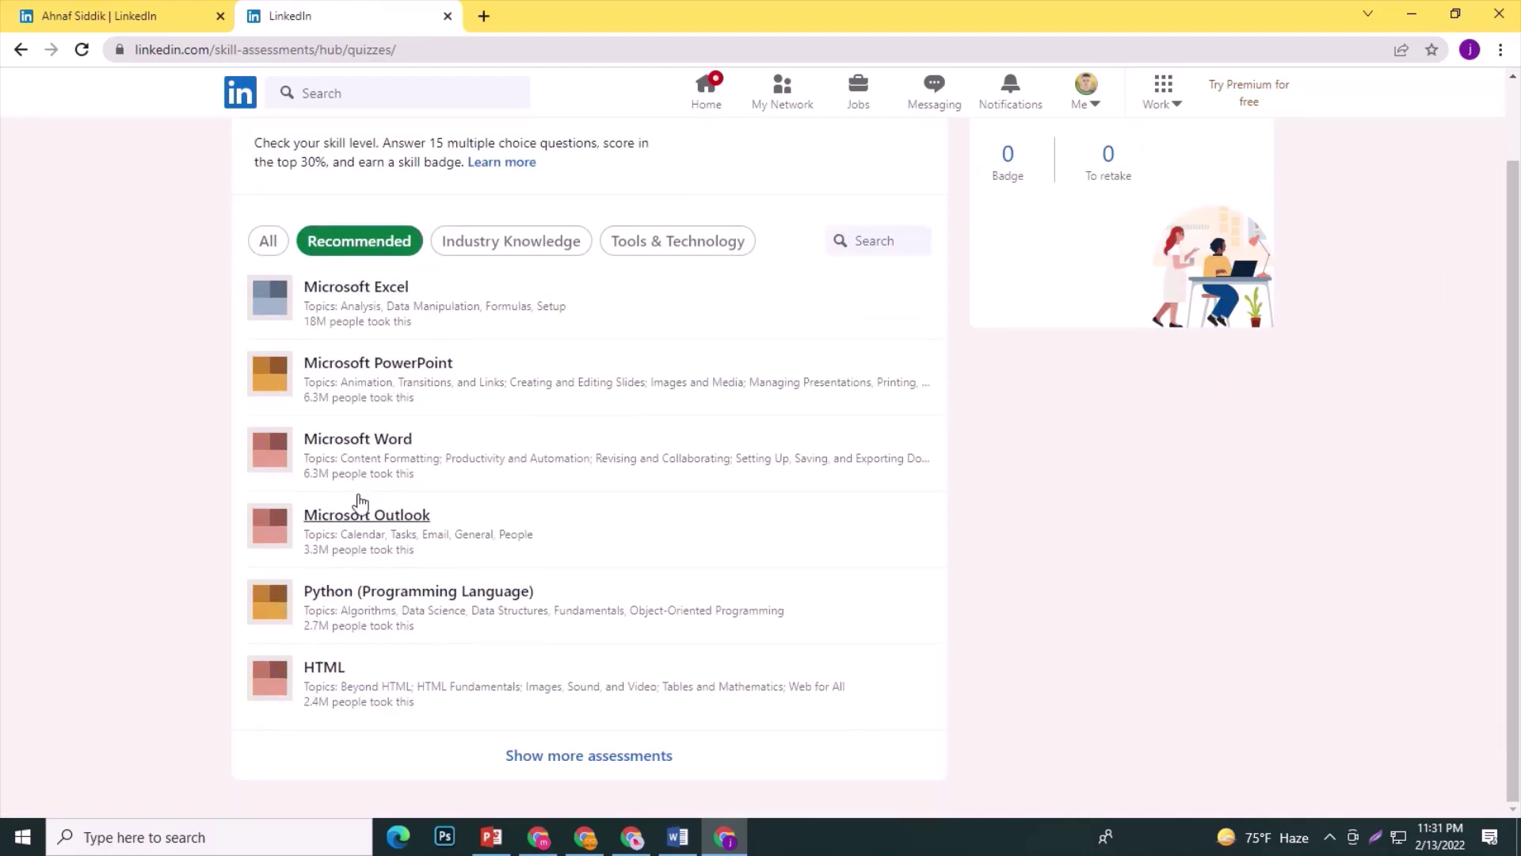
{"action": "left_click", "coordinate": [20, 49]}
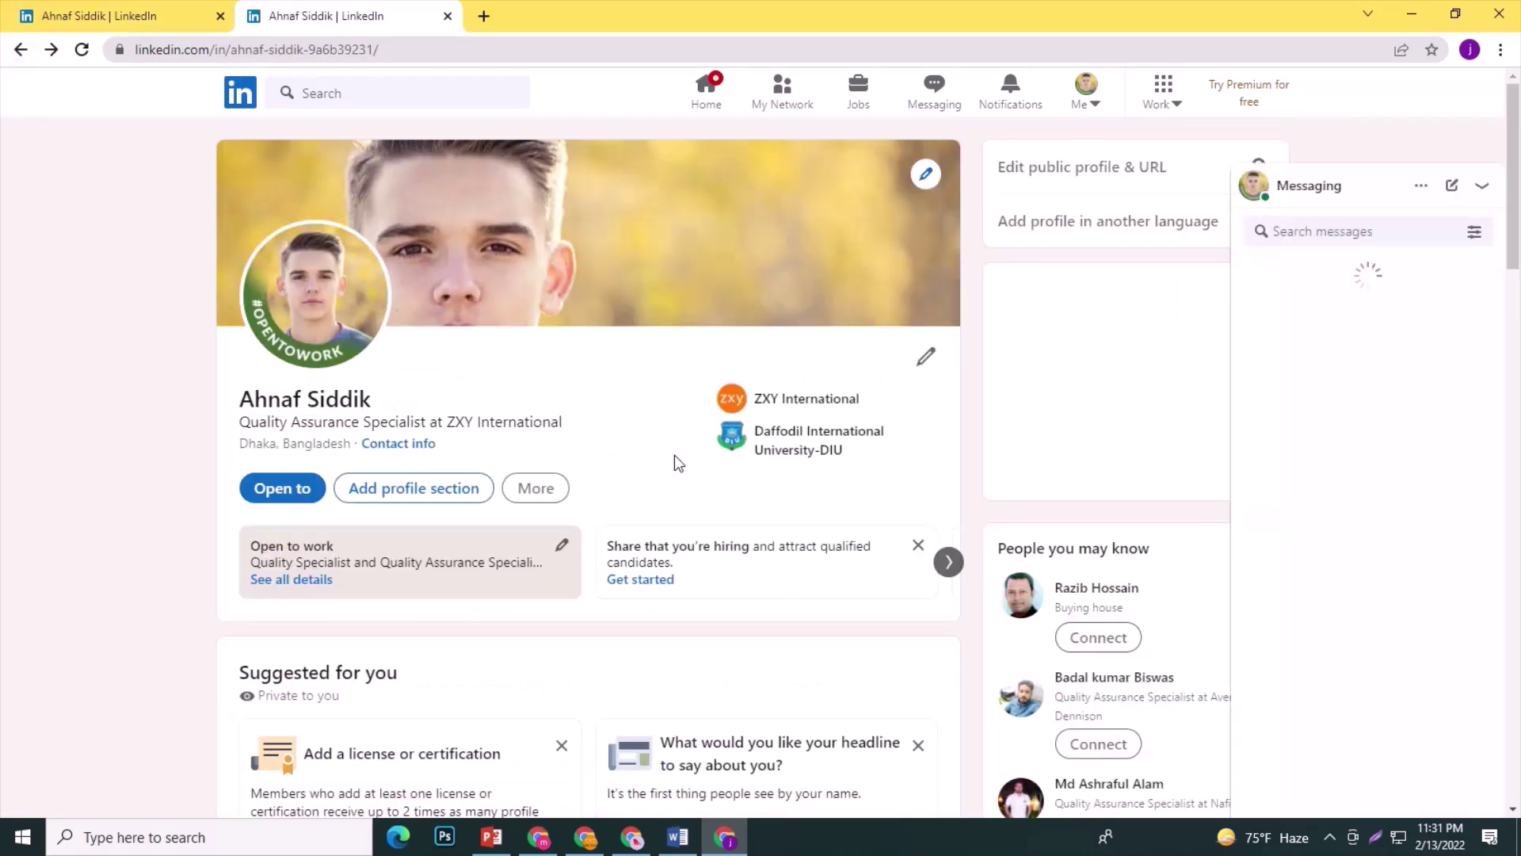
{"action": "scroll", "coordinate": [527, 560], "scroll_direction": "down", "scroll_amount": 12}
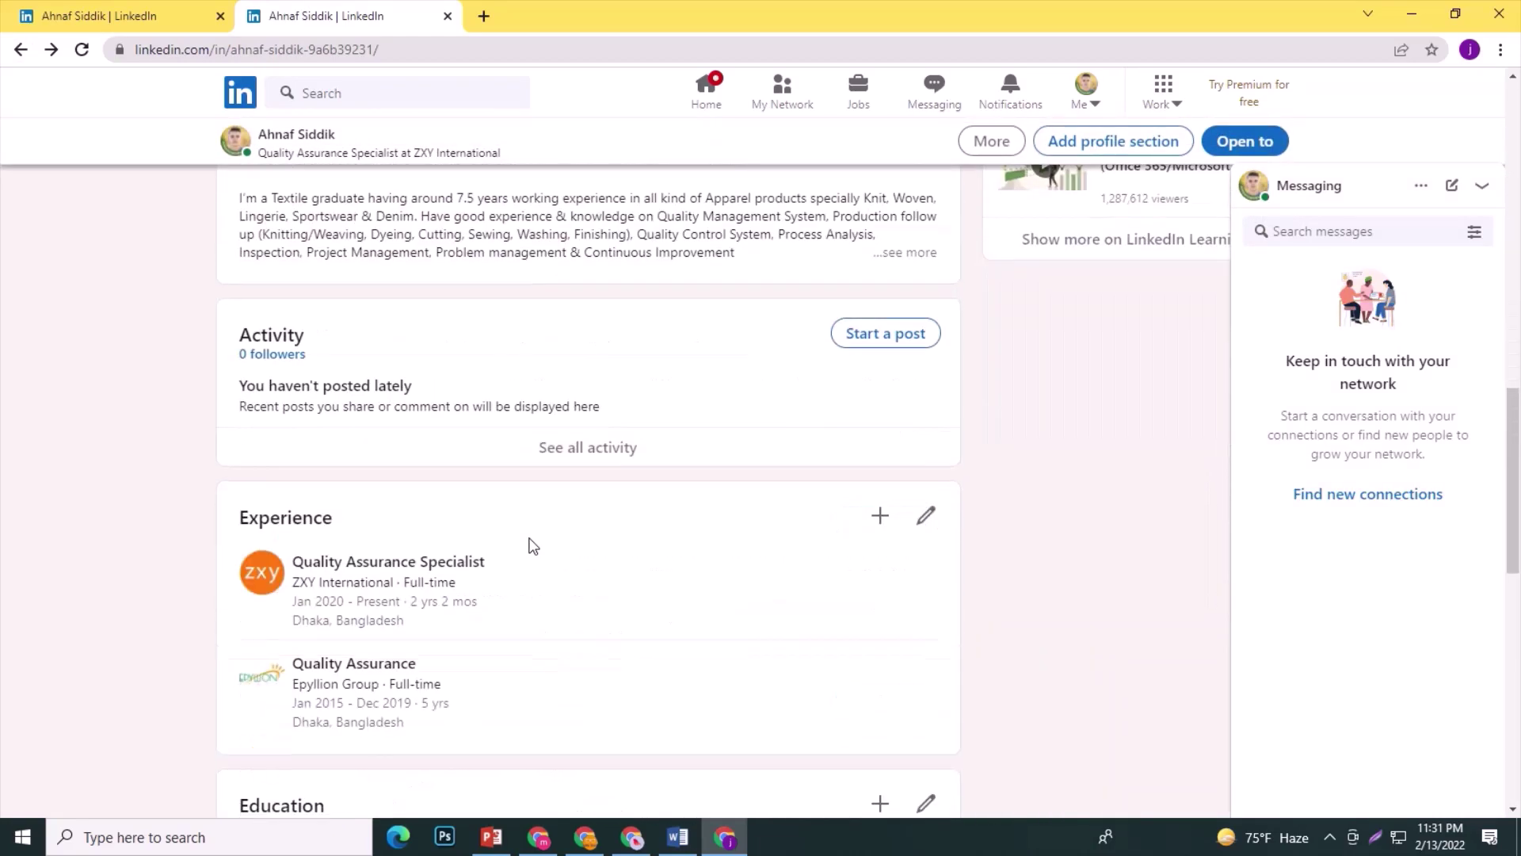
{"action": "scroll", "coordinate": [529, 547], "scroll_direction": "down", "scroll_amount": 10}
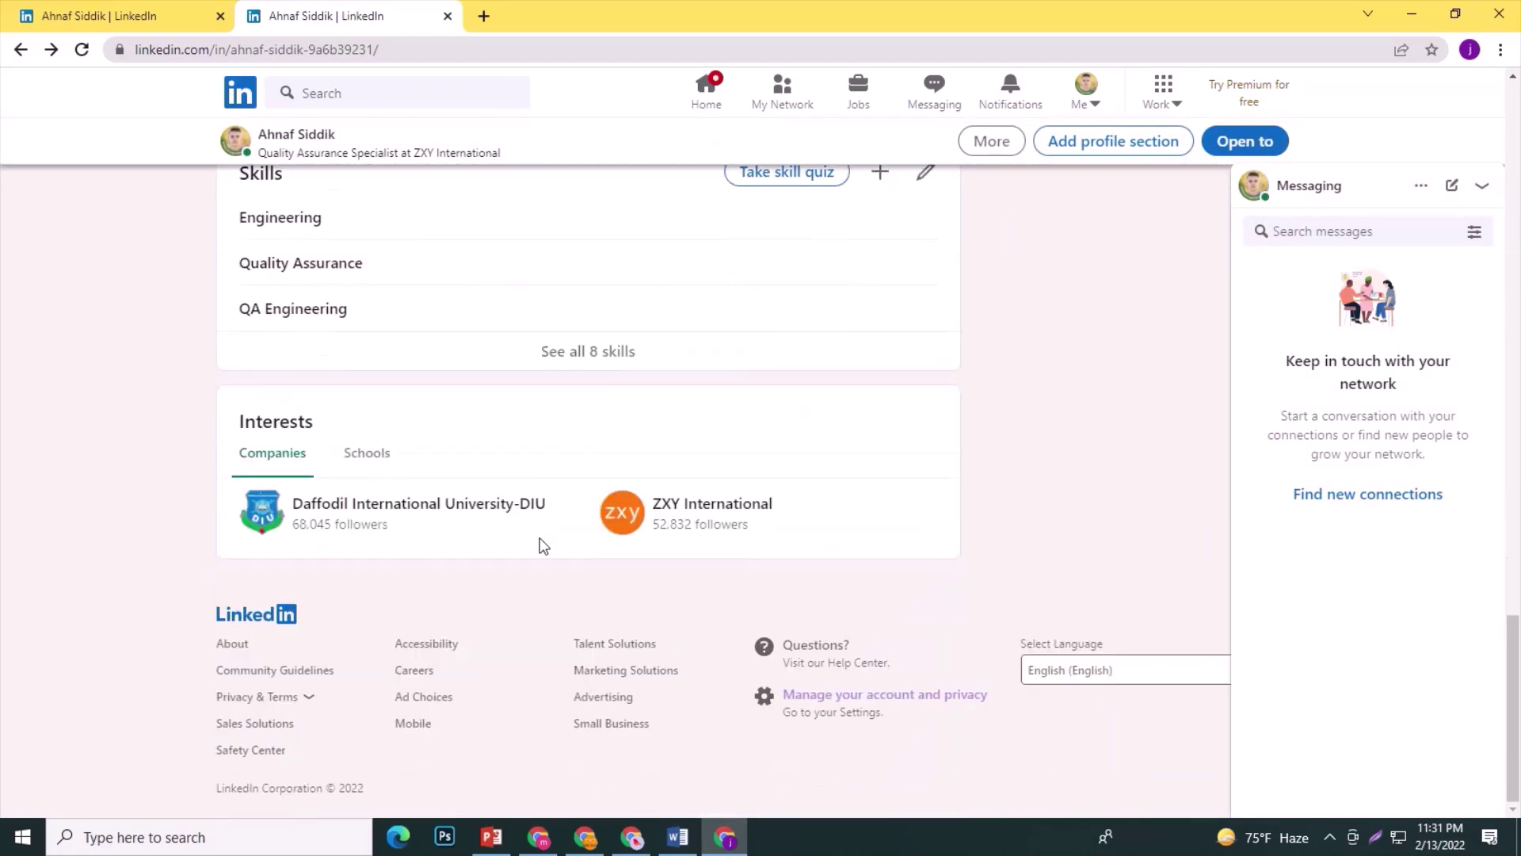
{"action": "left_click", "coordinate": [366, 456]}
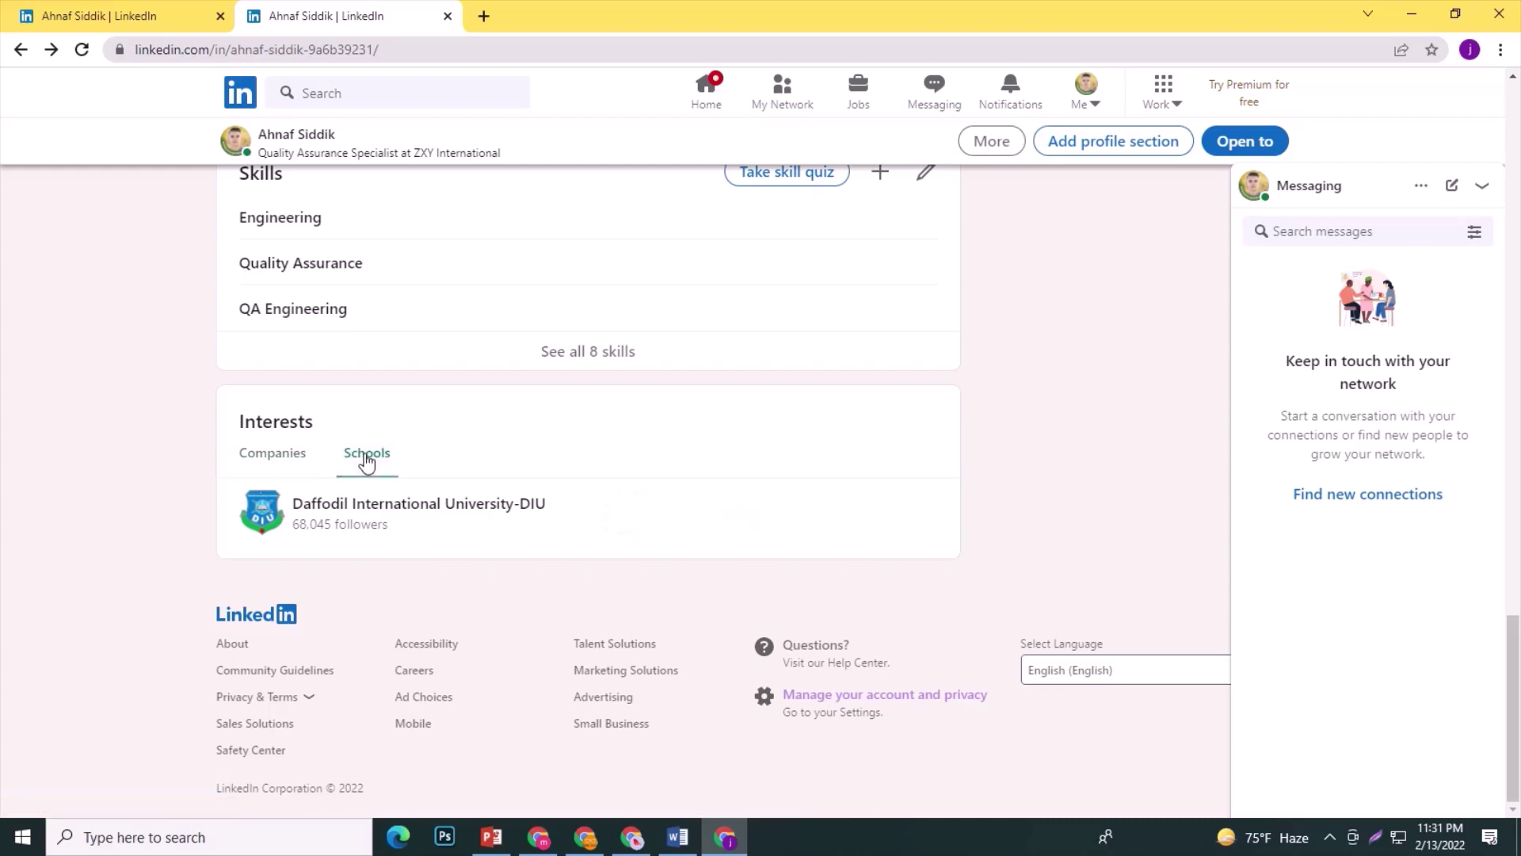
{"action": "left_click", "coordinate": [284, 458]}
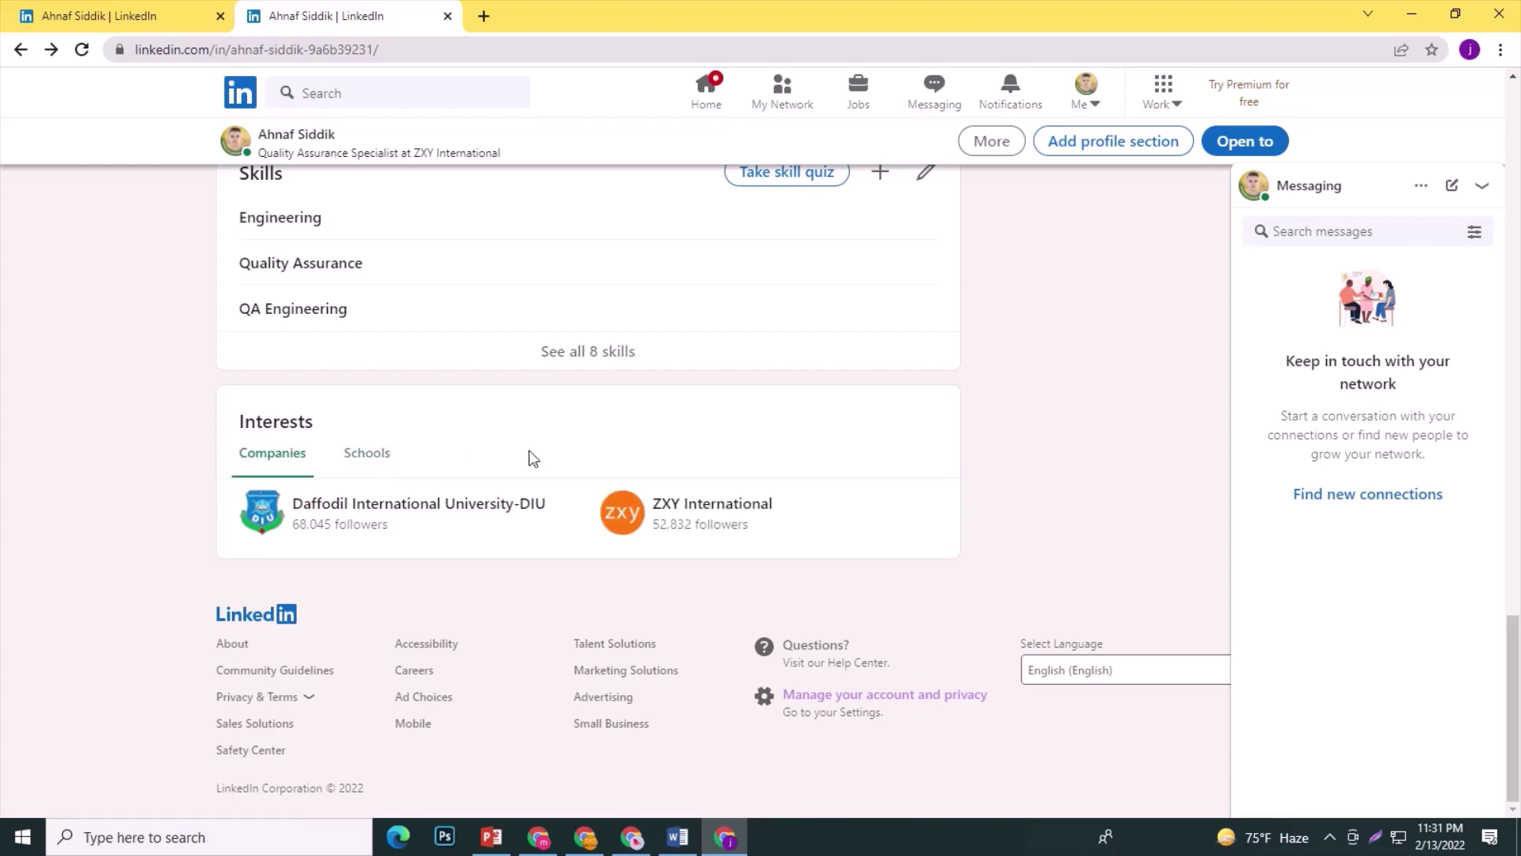
{"action": "scroll", "coordinate": [530, 463], "scroll_direction": "up", "scroll_amount": 3}
{"action": "scroll", "coordinate": [538, 471], "scroll_direction": "up", "scroll_amount": 10}
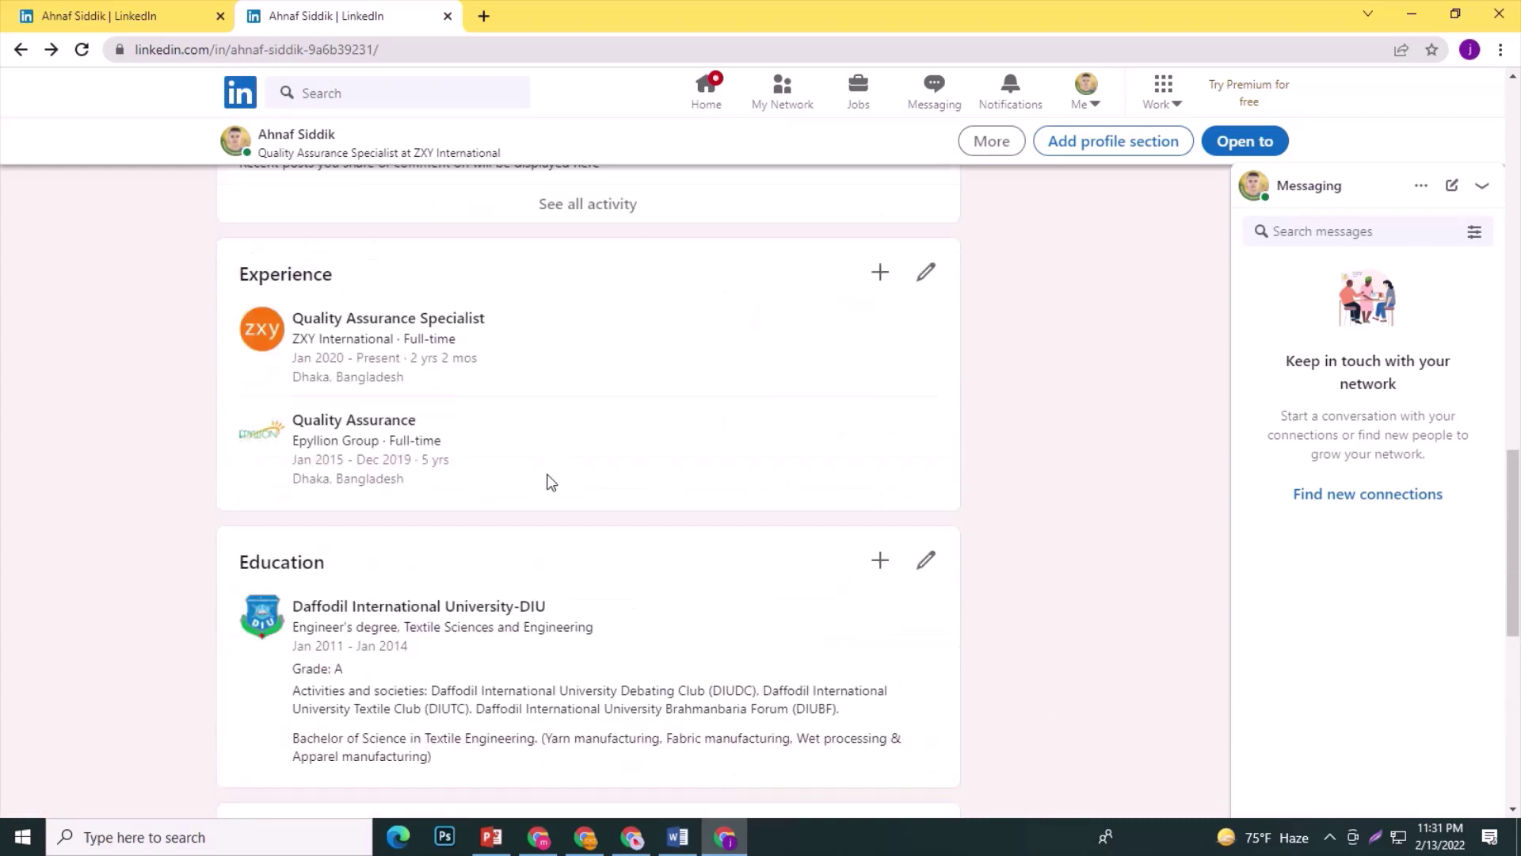
{"action": "scroll", "coordinate": [546, 483], "scroll_direction": "up", "scroll_amount": 8}
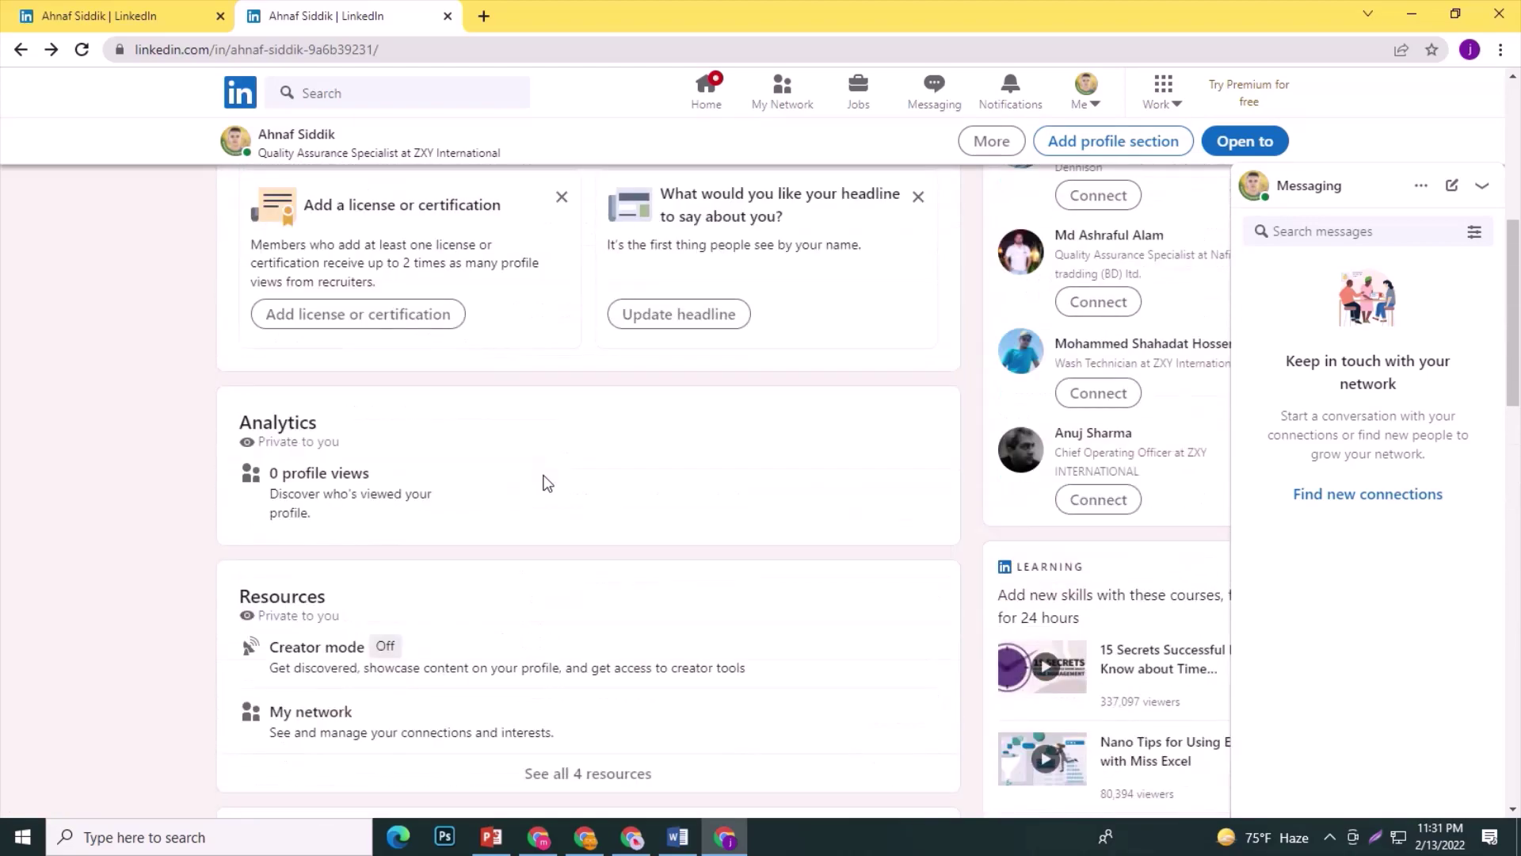
{"action": "scroll", "coordinate": [547, 479], "scroll_direction": "up", "scroll_amount": 4}
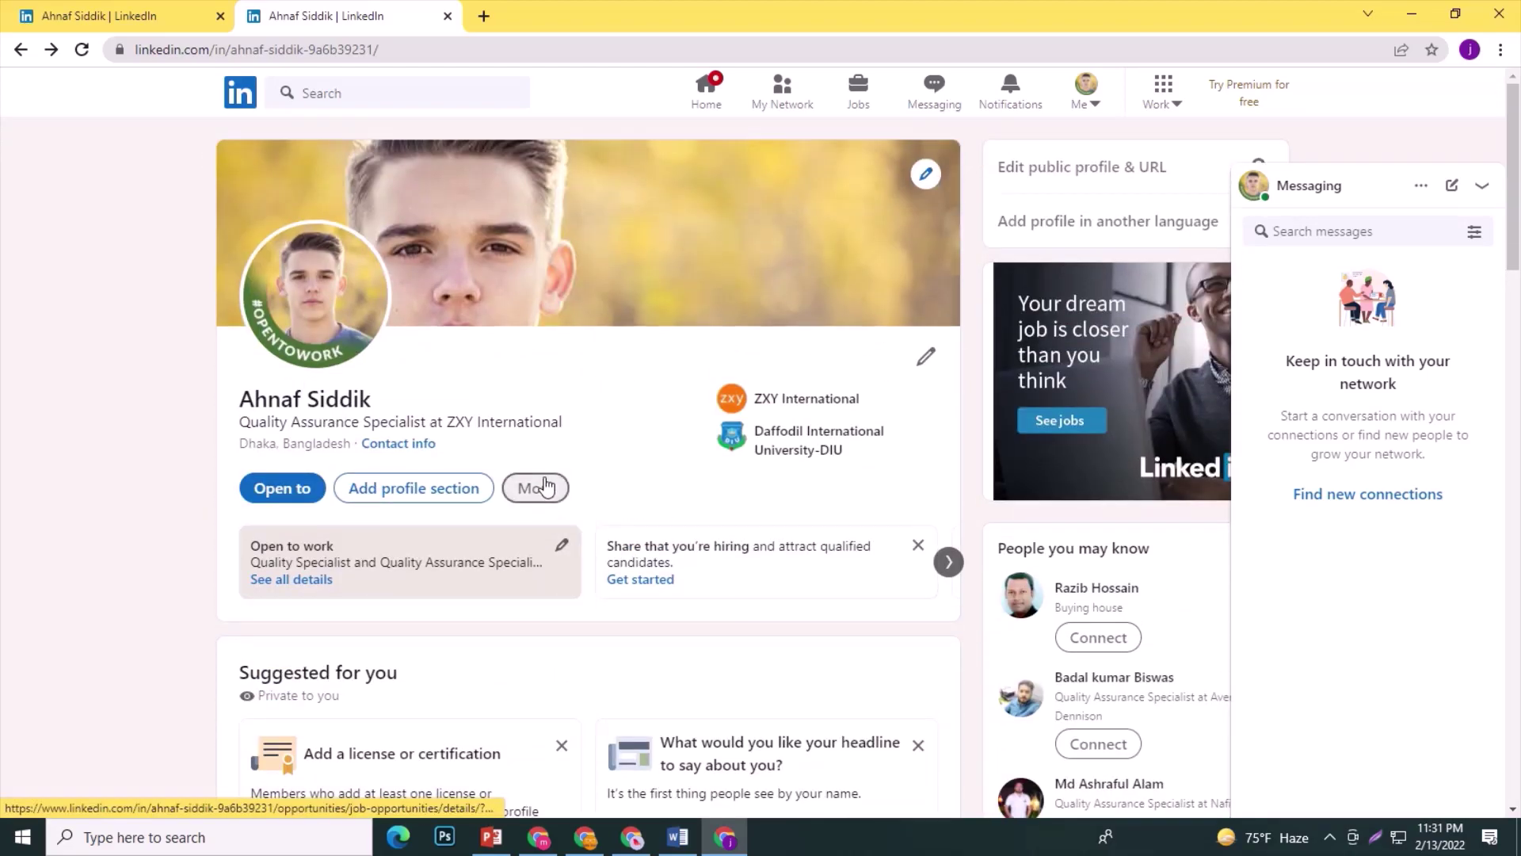
{"action": "key", "text": "alt+Right"}
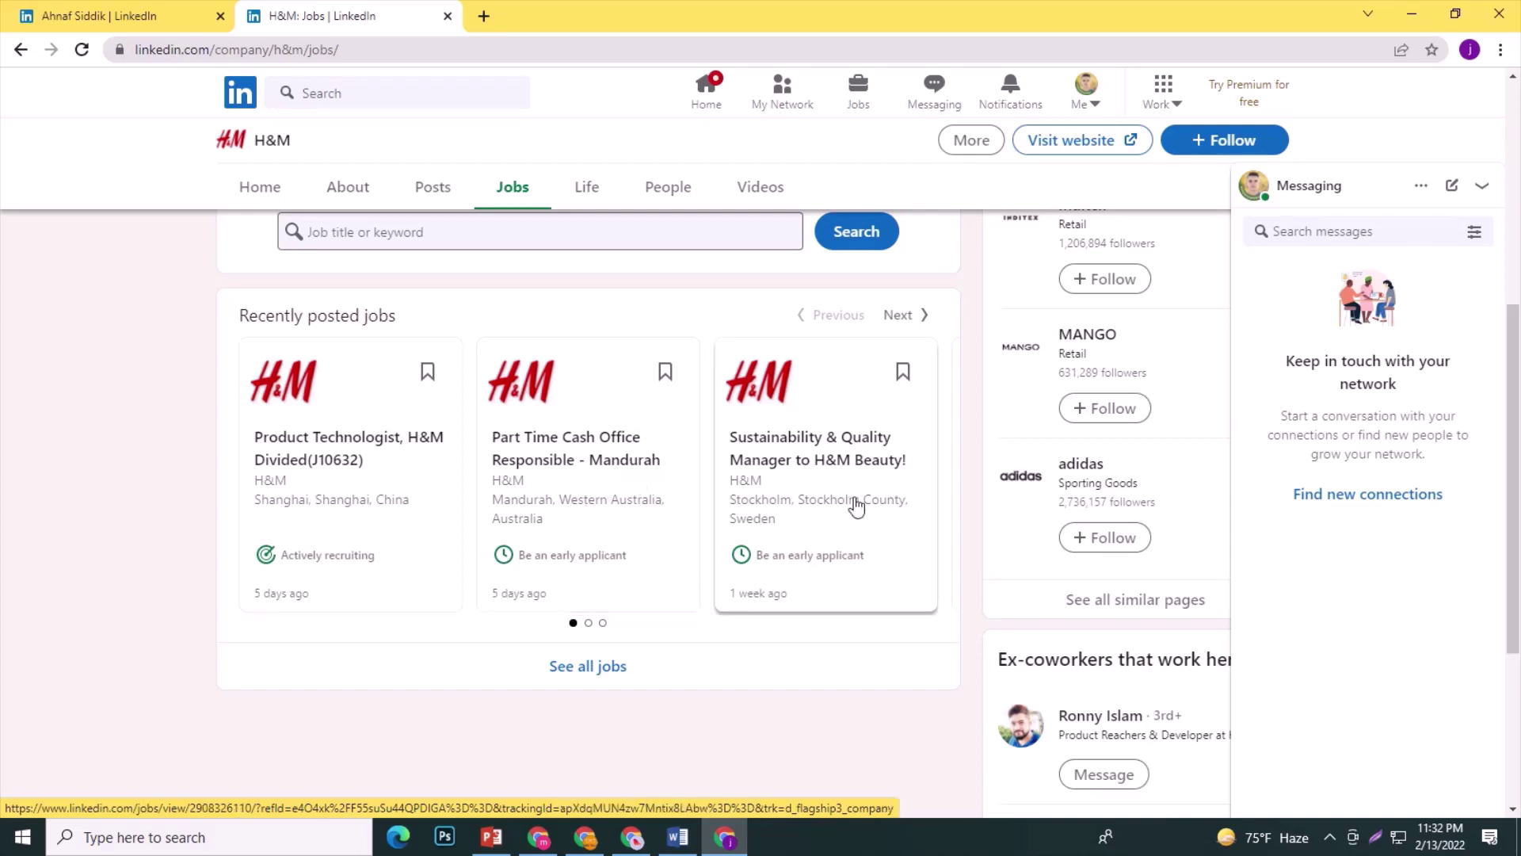
Page forward twice through H&M's recently posted jobs, then go back a page.
{"action": "left_click", "coordinate": [924, 316]}
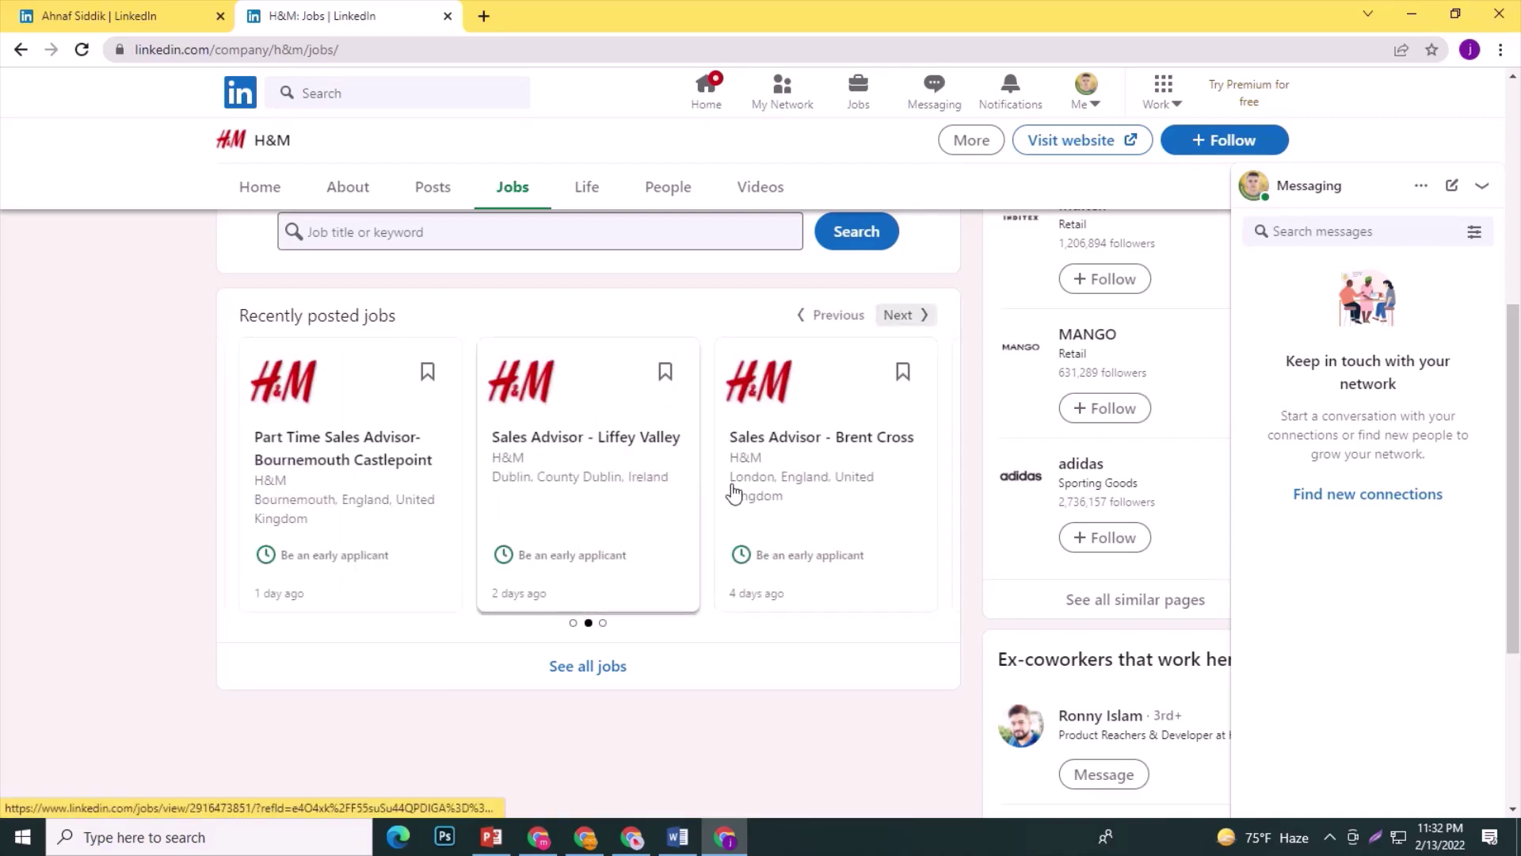
{"action": "left_click", "coordinate": [919, 315]}
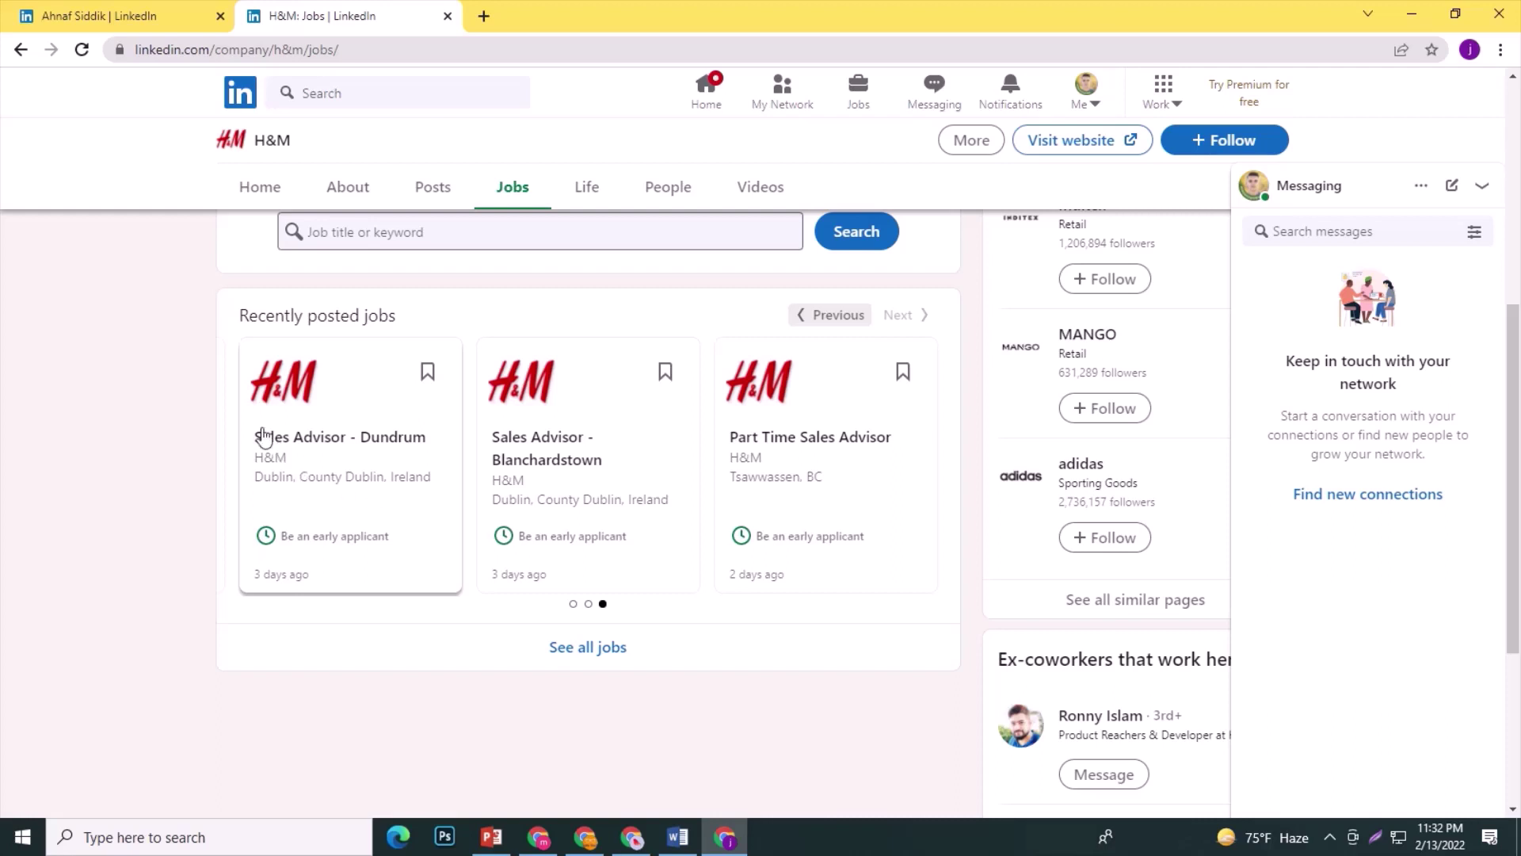
{"action": "left_click", "coordinate": [804, 316]}
{"action": "left_click", "coordinate": [803, 314]}
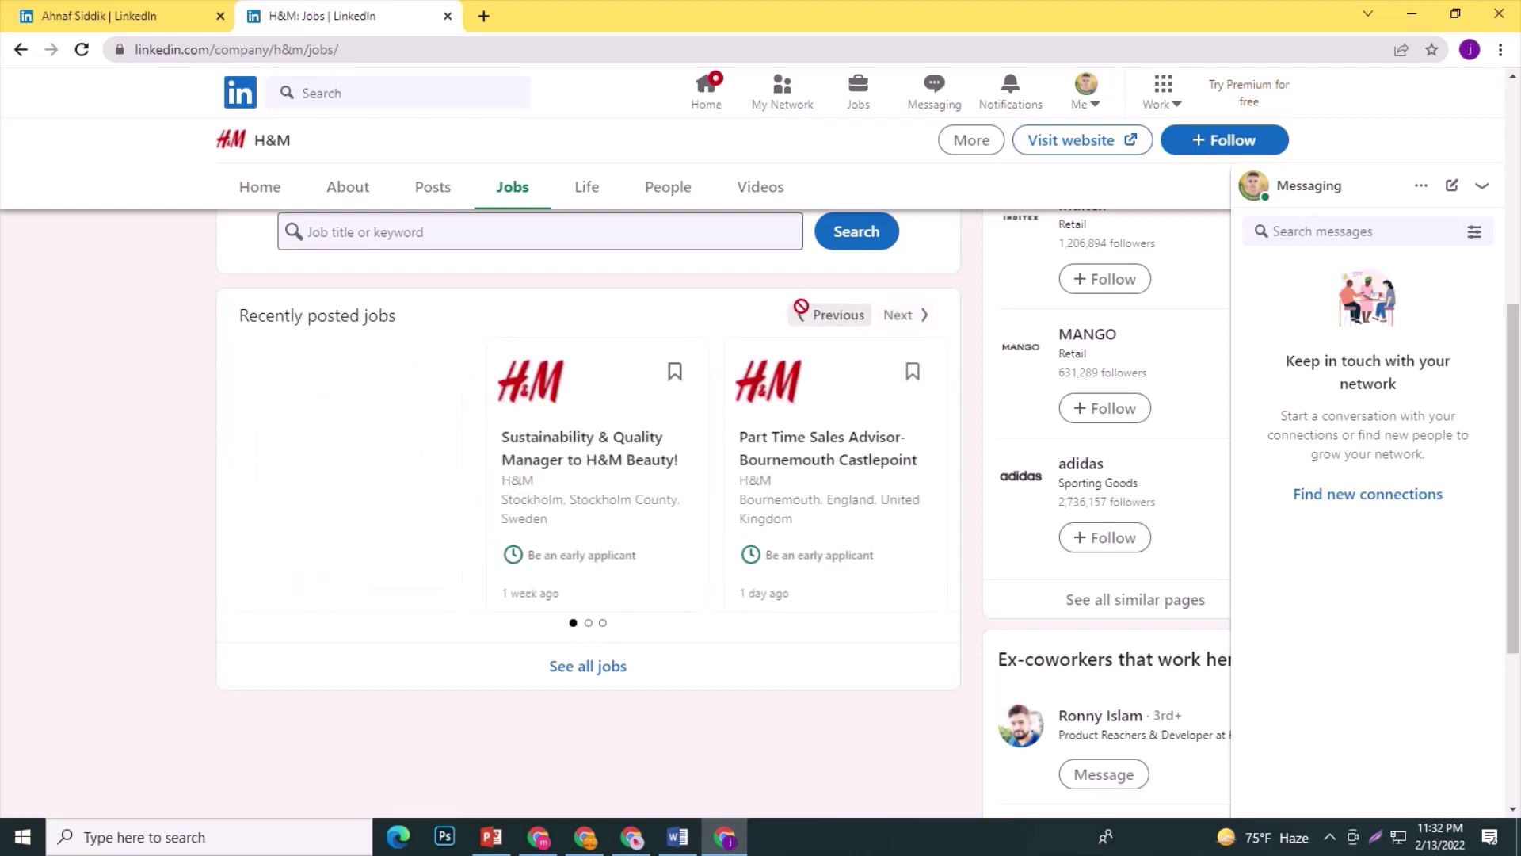